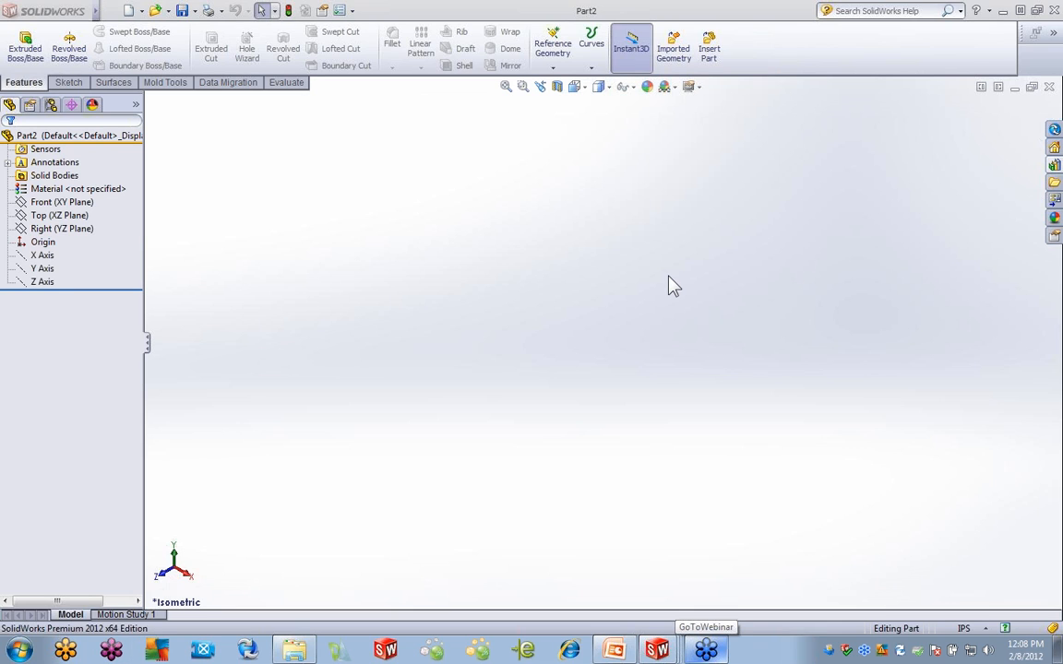
Sketch a corner rectangle on the Top (XZ) plane, starting at the origin
click(69, 82)
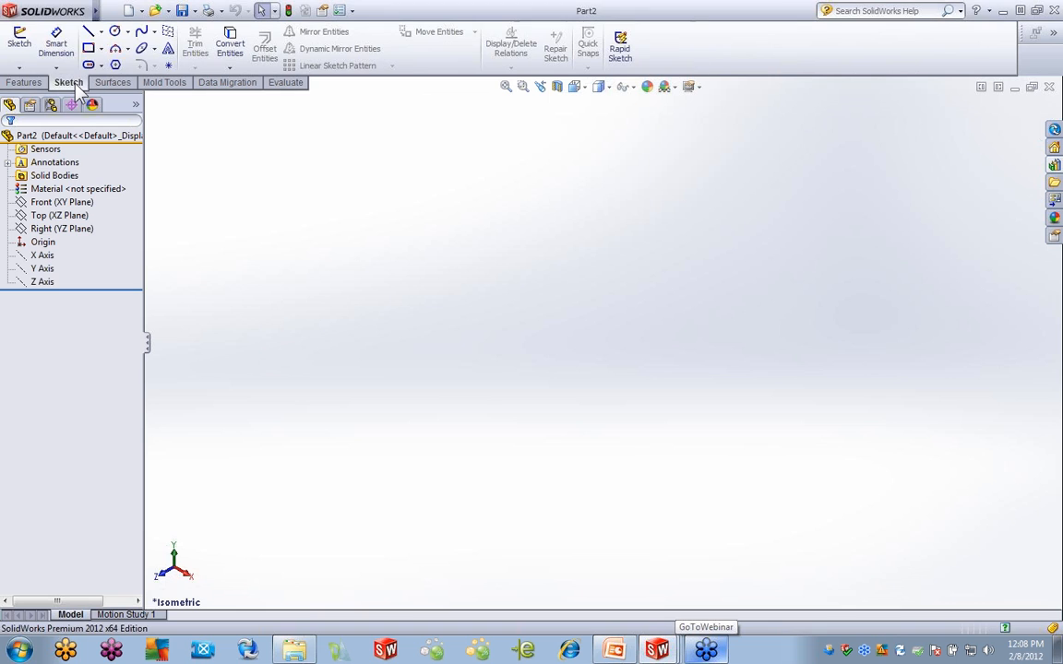
click(92, 56)
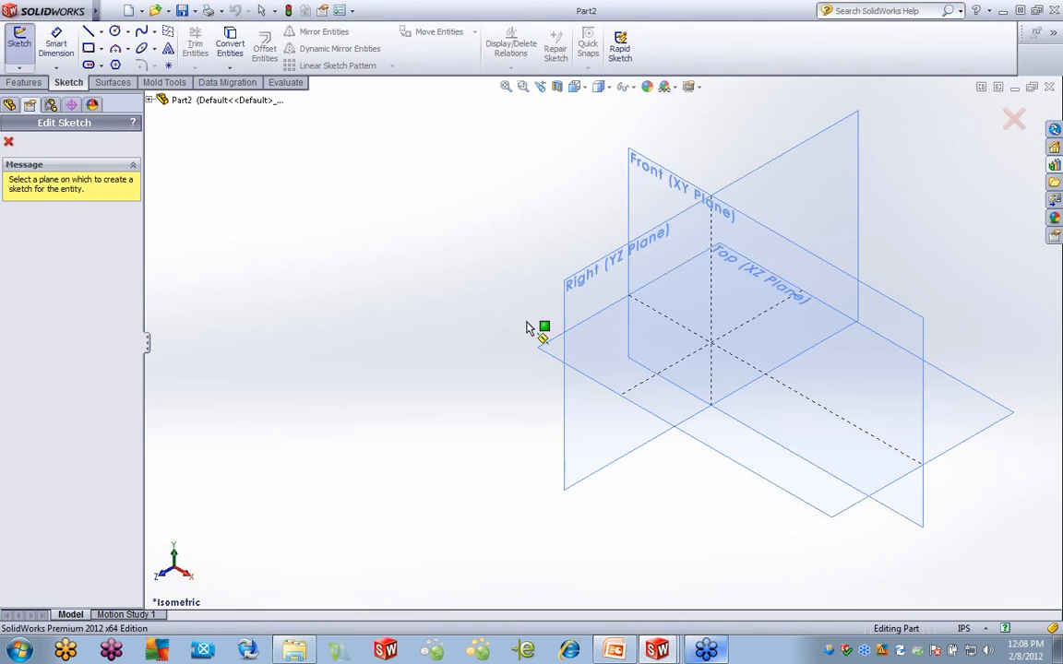
click(575, 376)
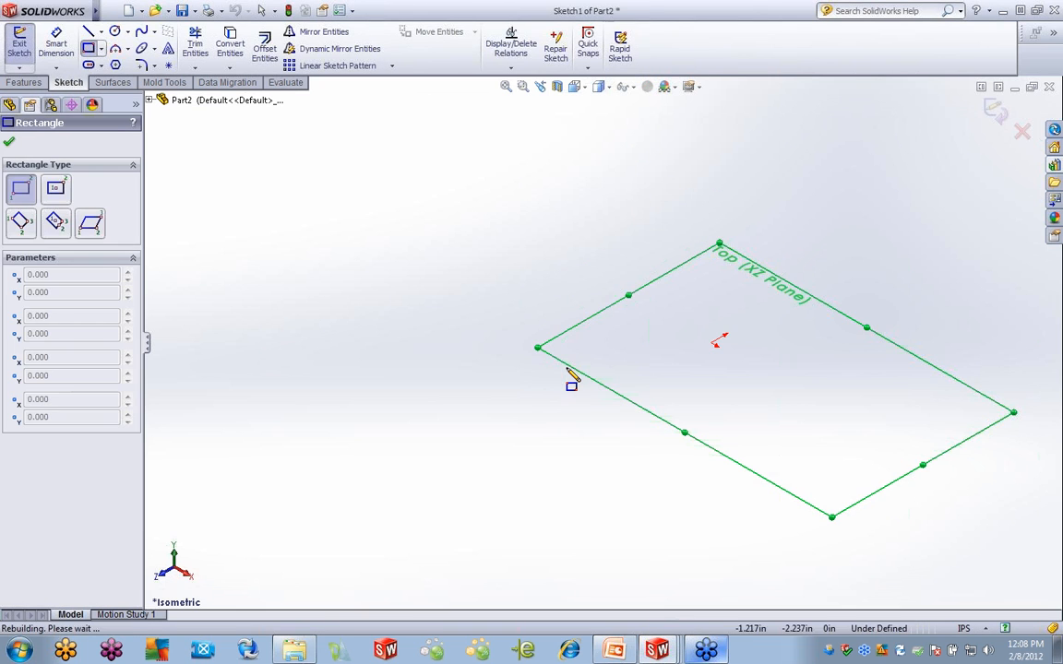
click(713, 344)
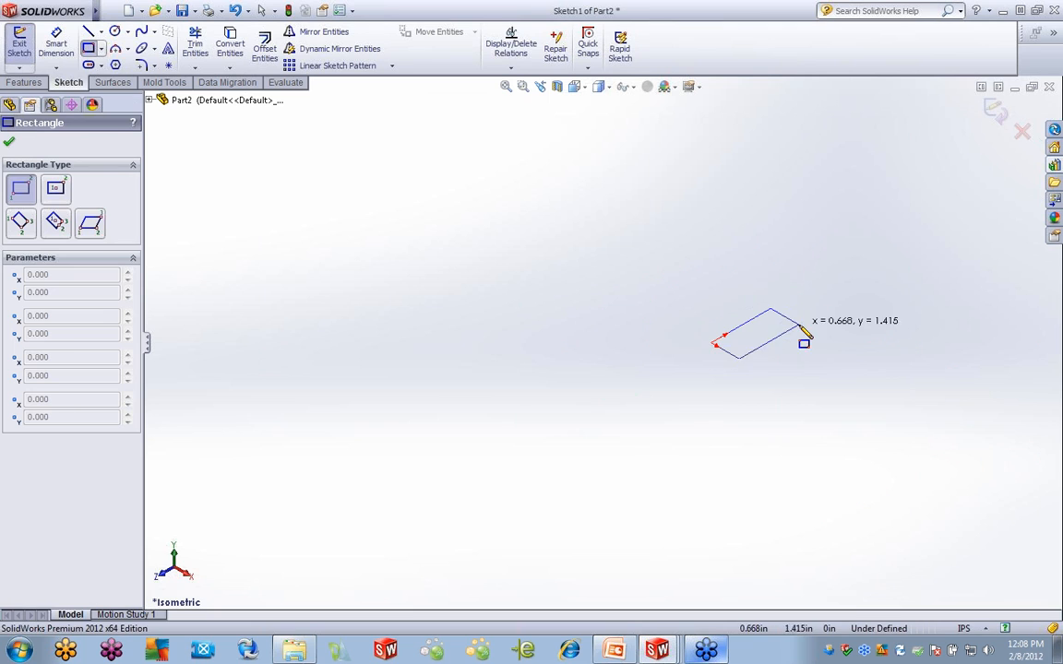
click(929, 324)
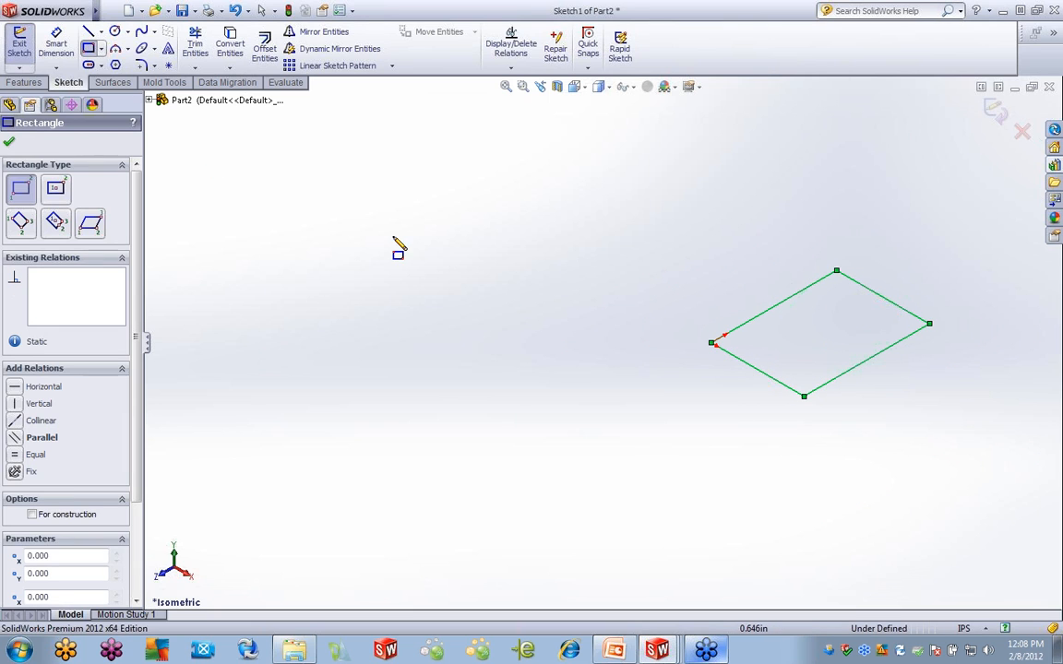
Extrude the rectangle into a solid plate using the default depth
click(23, 82)
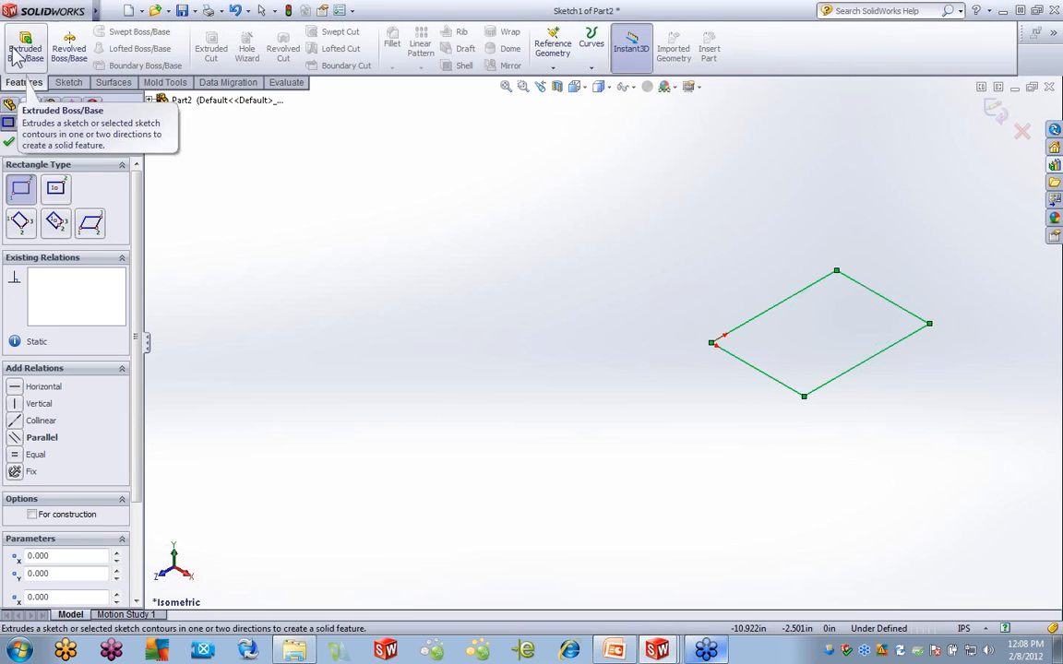
click(25, 46)
click(11, 141)
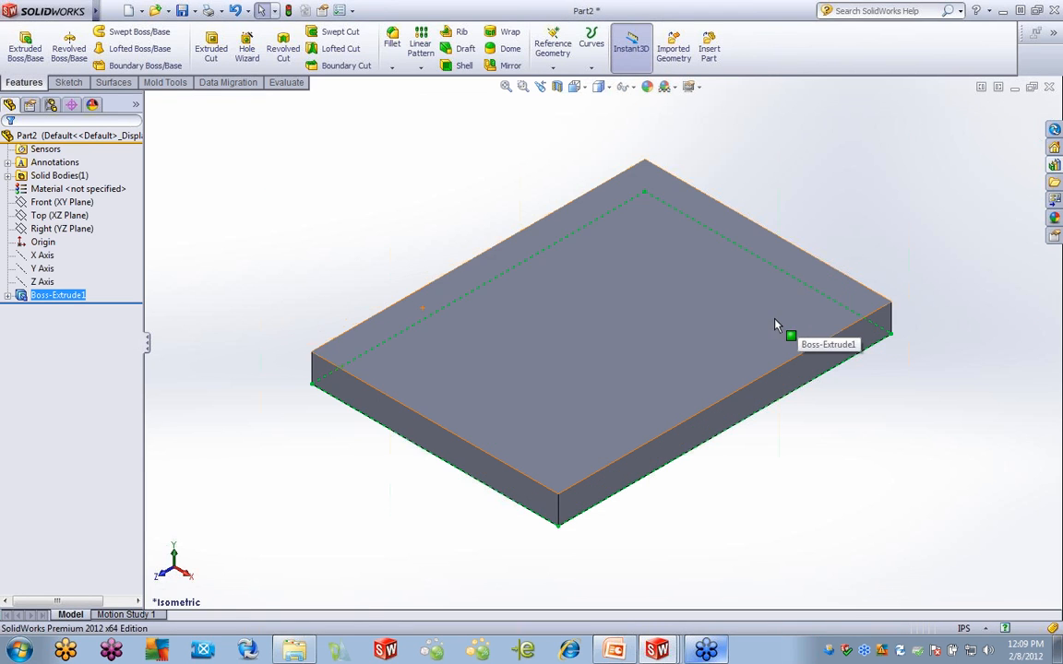
Sketch a circle with a radius of about 0.626 in near the middle of the plate's top face
click(631, 278)
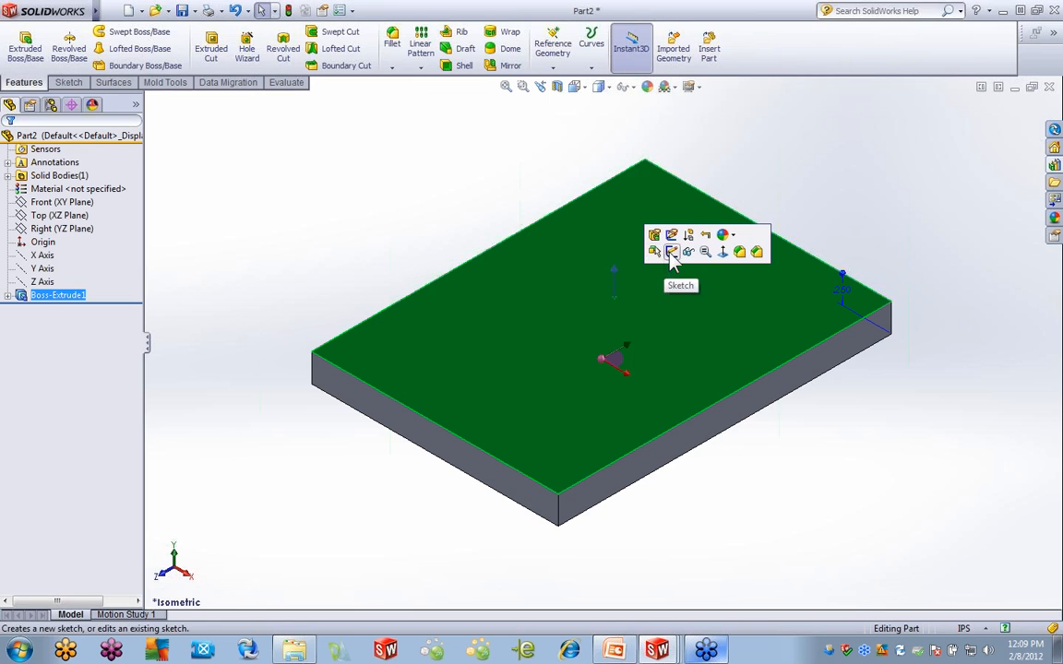
click(68, 82)
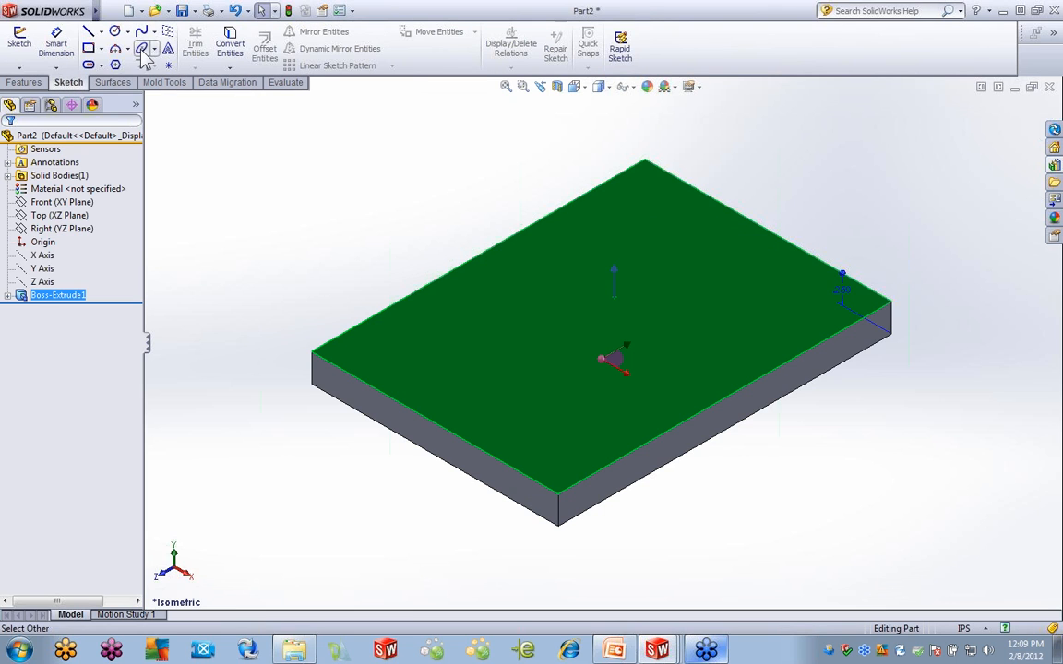
click(114, 30)
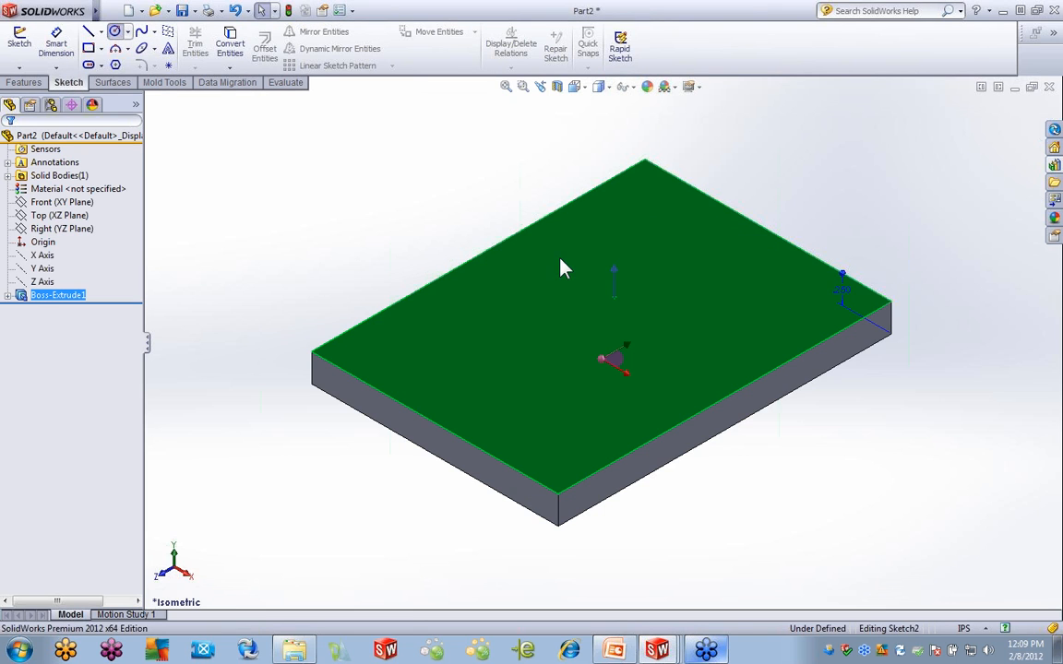
click(607, 328)
click(646, 378)
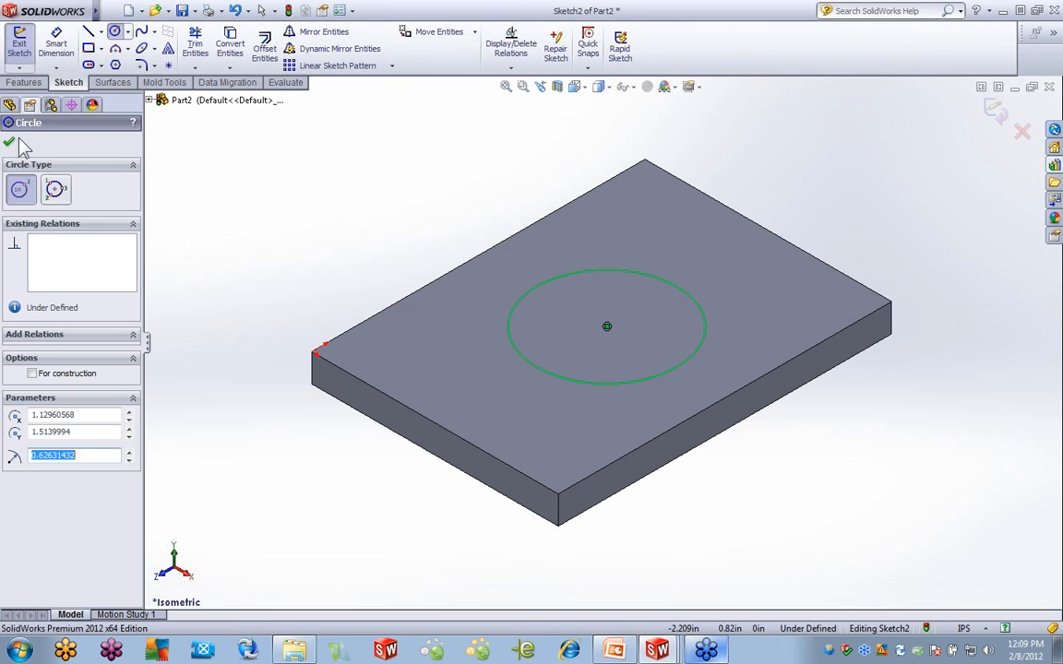
Extrude the circle upward as a blind boss 0.250 in deep, merged with the plate
click(22, 82)
click(25, 46)
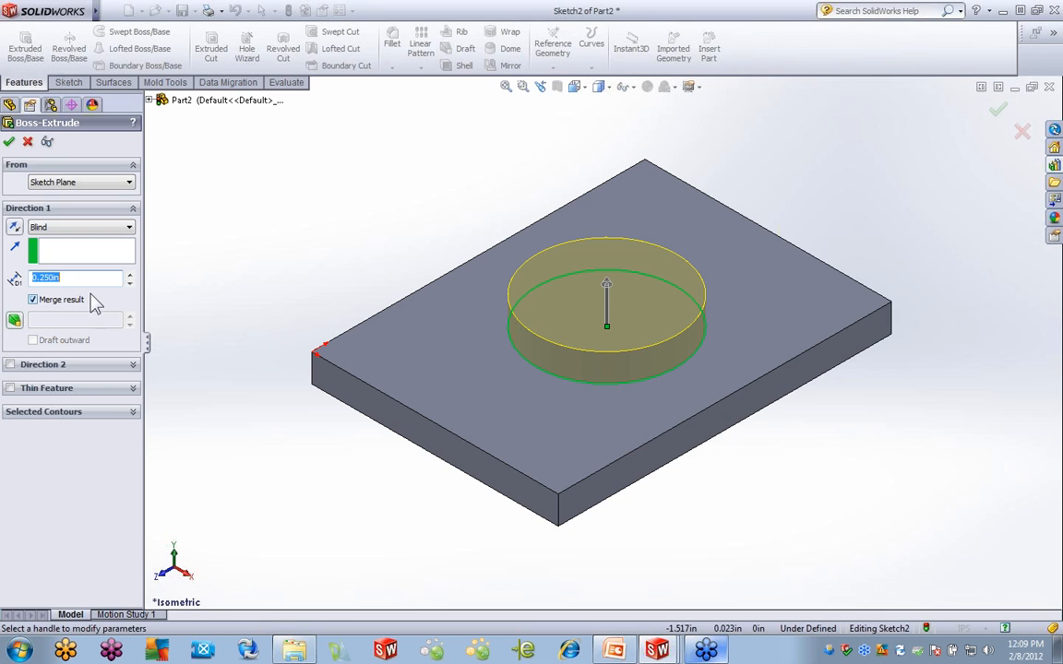
click(7, 143)
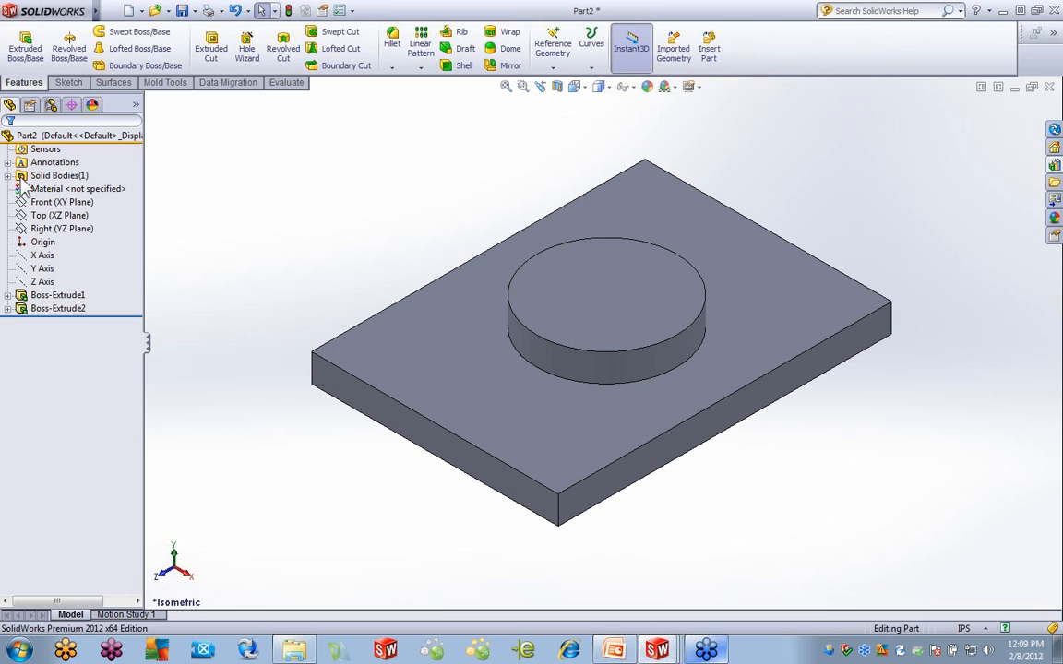
Set the display of Solid Bodies in the FeatureManager tree options to Automatic
click(350, 10)
click(373, 28)
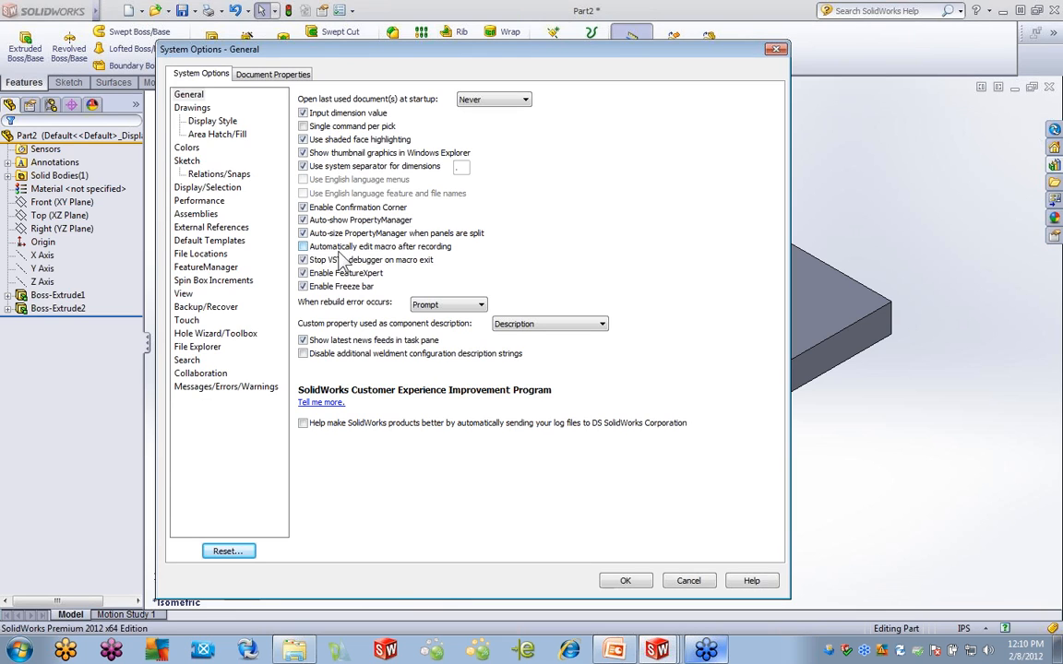
click(224, 268)
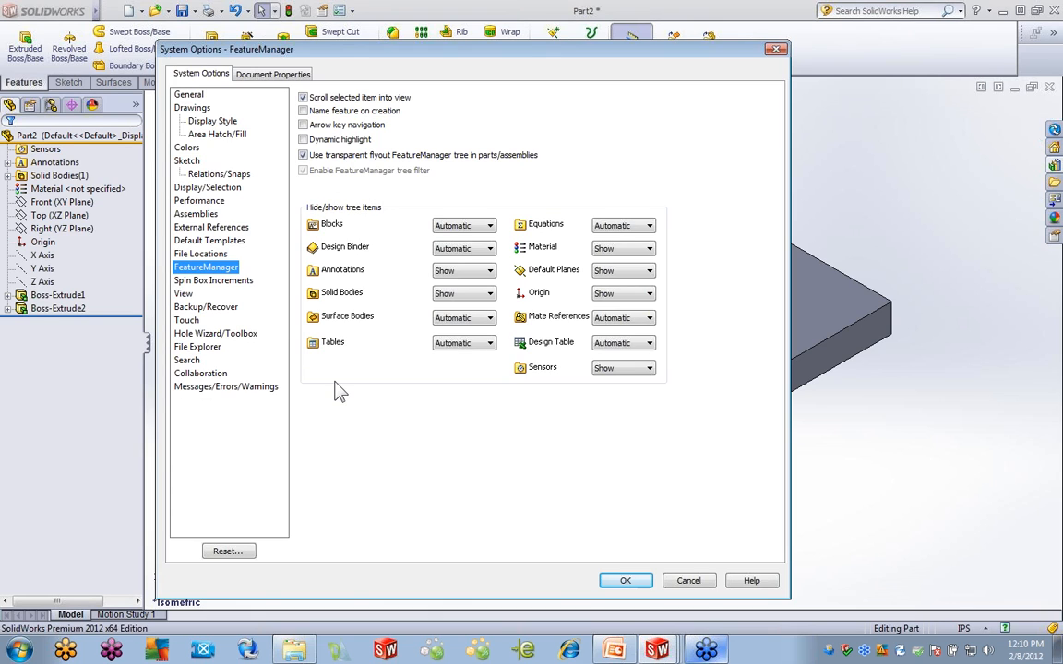
click(486, 295)
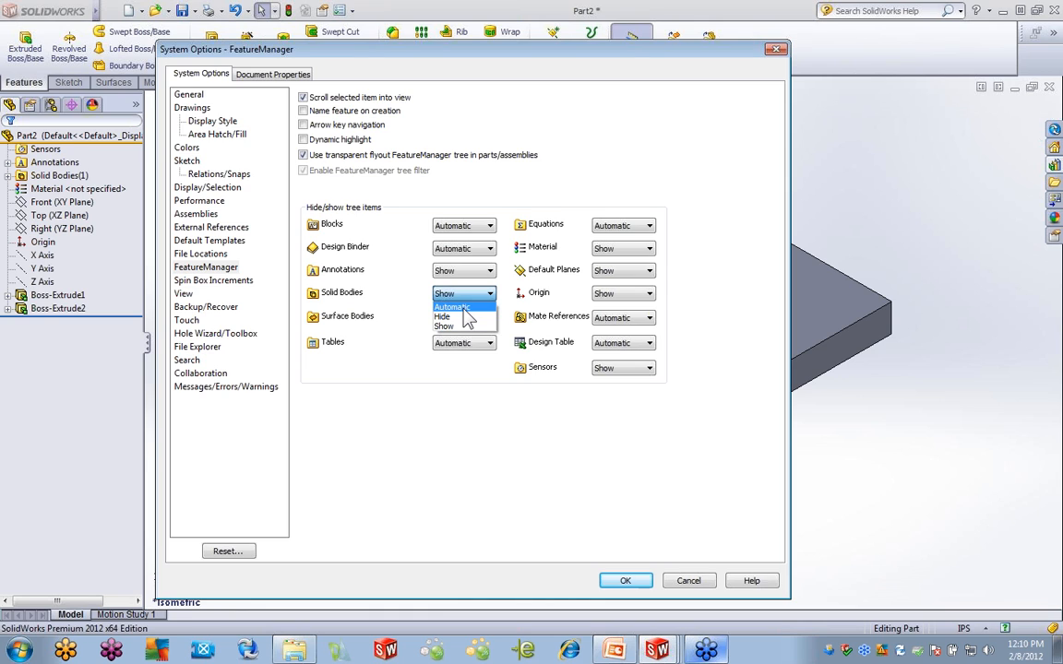
click(464, 307)
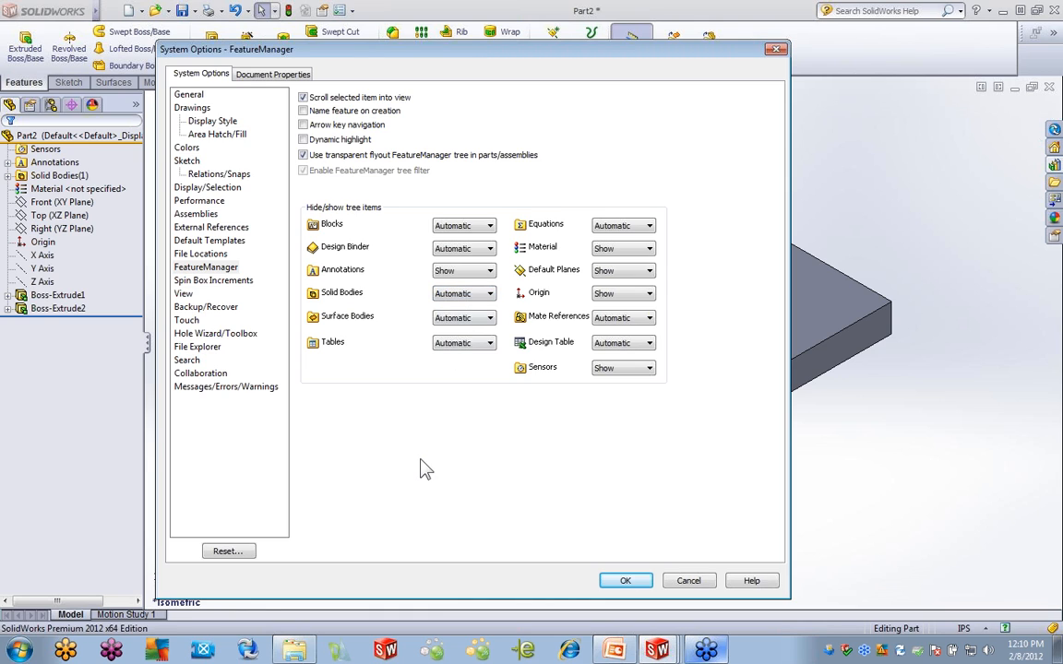
click(623, 580)
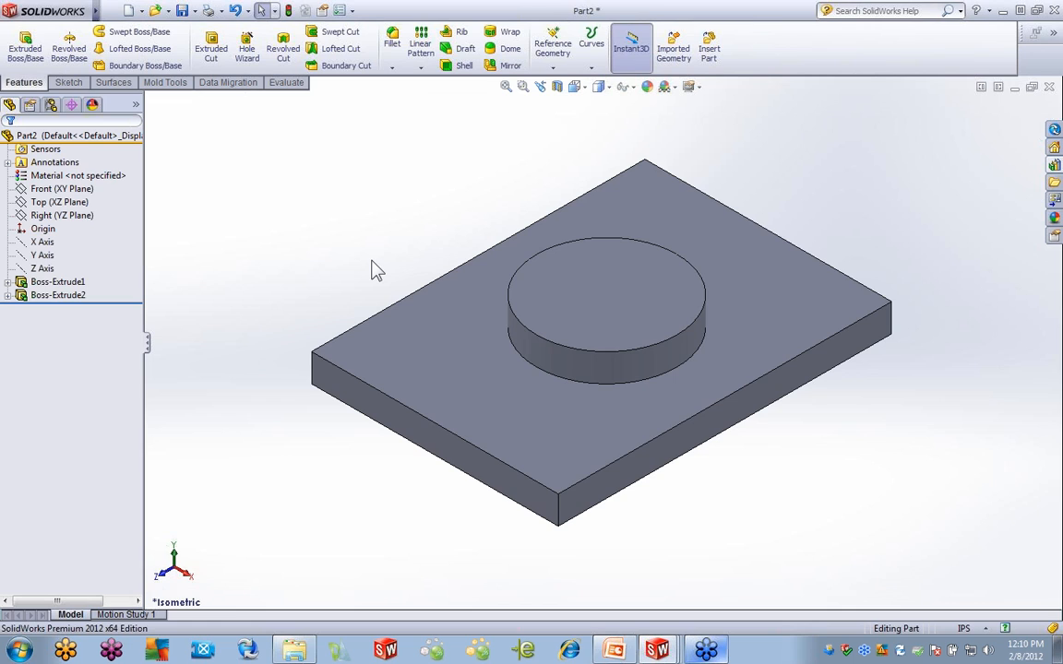
Examine the part's hidden tree items and the commands offered for its solid bodies
right_click(56, 137)
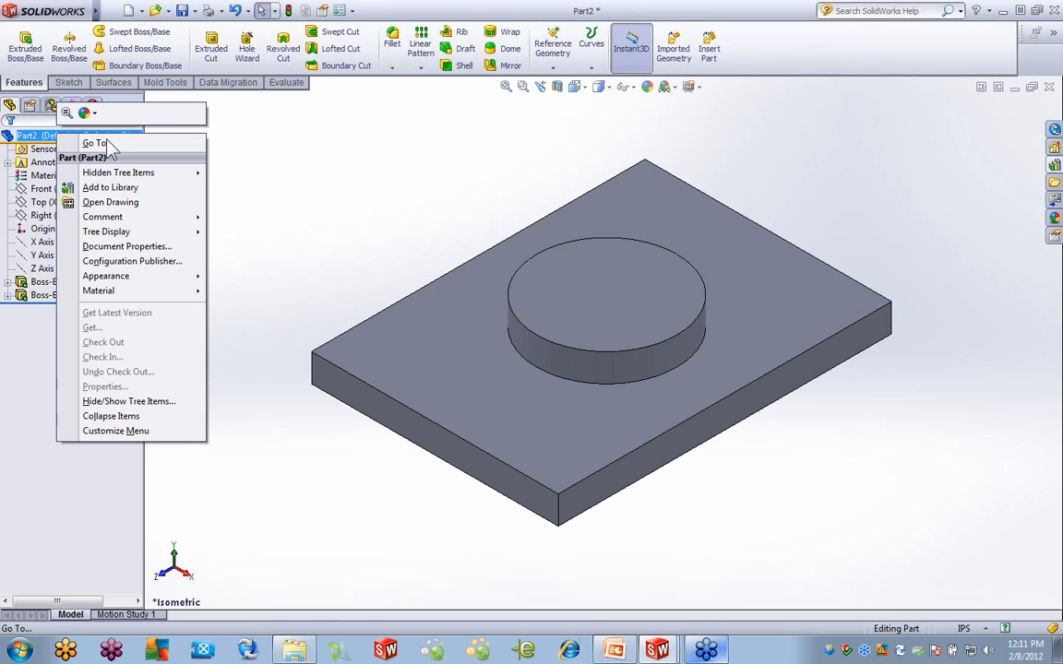
mouse_move(121, 173)
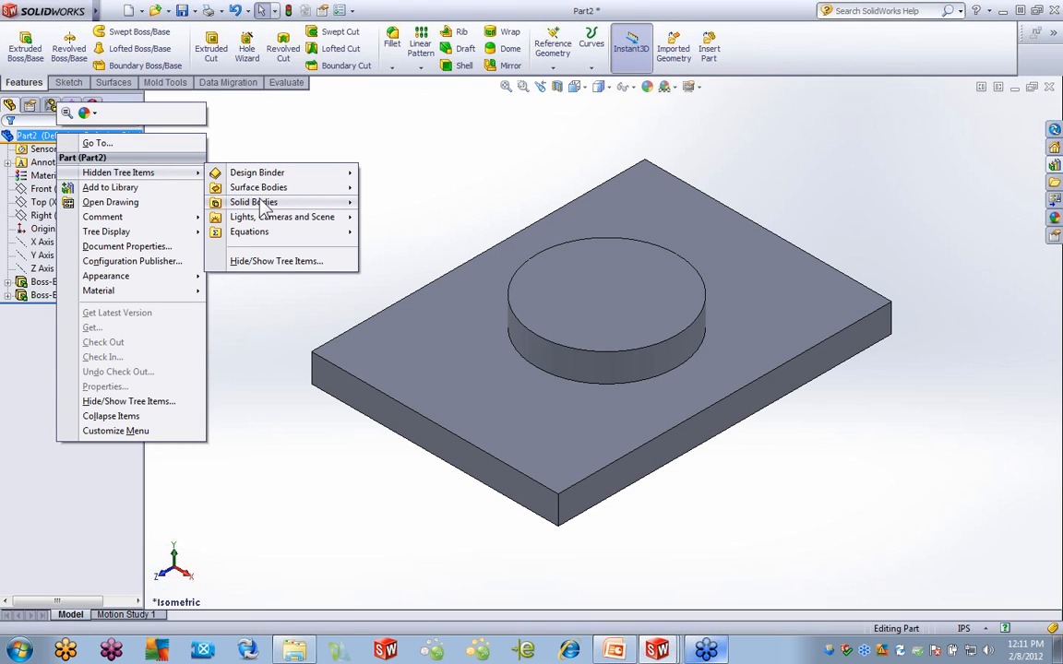
mouse_move(265, 207)
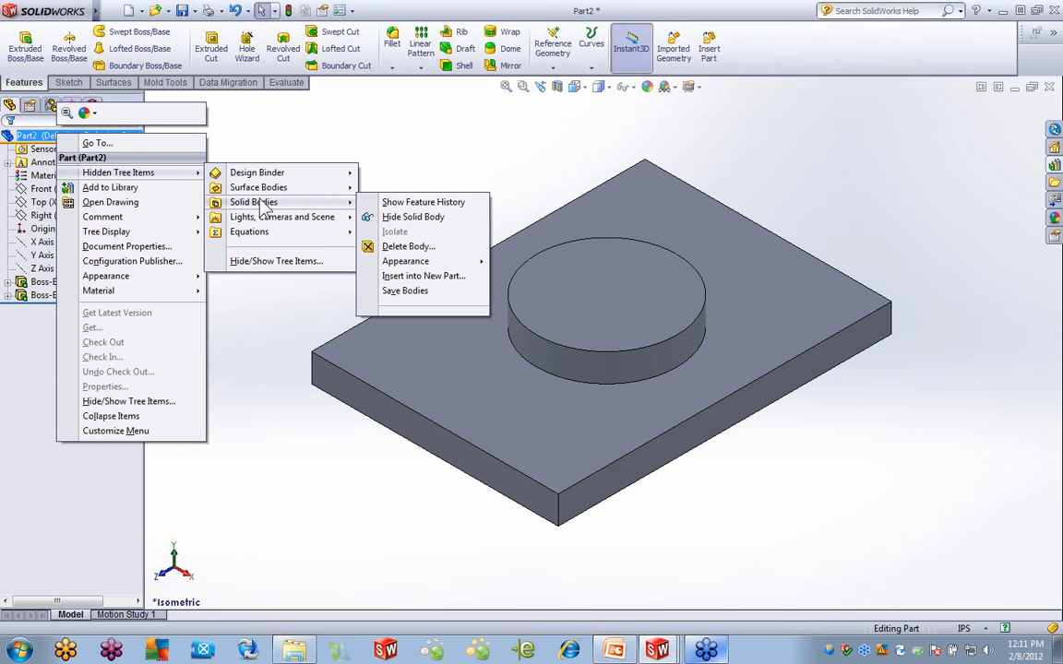
click(388, 138)
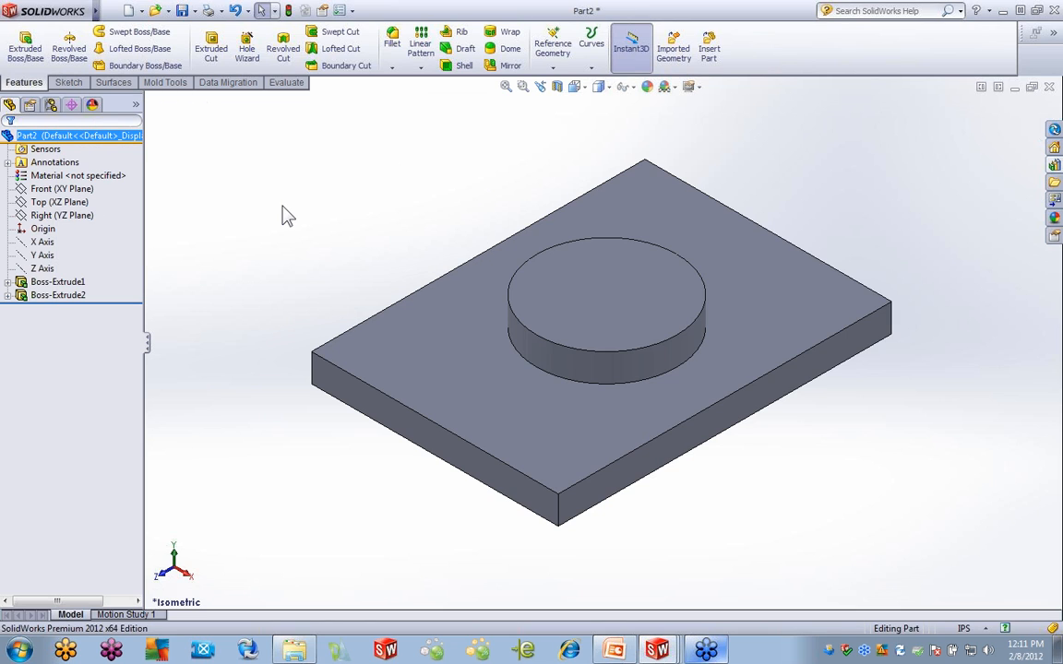
Turn off Merge result for the circular boss extrusion and expand the Solid Bodies folder in the tree
right_click(61, 296)
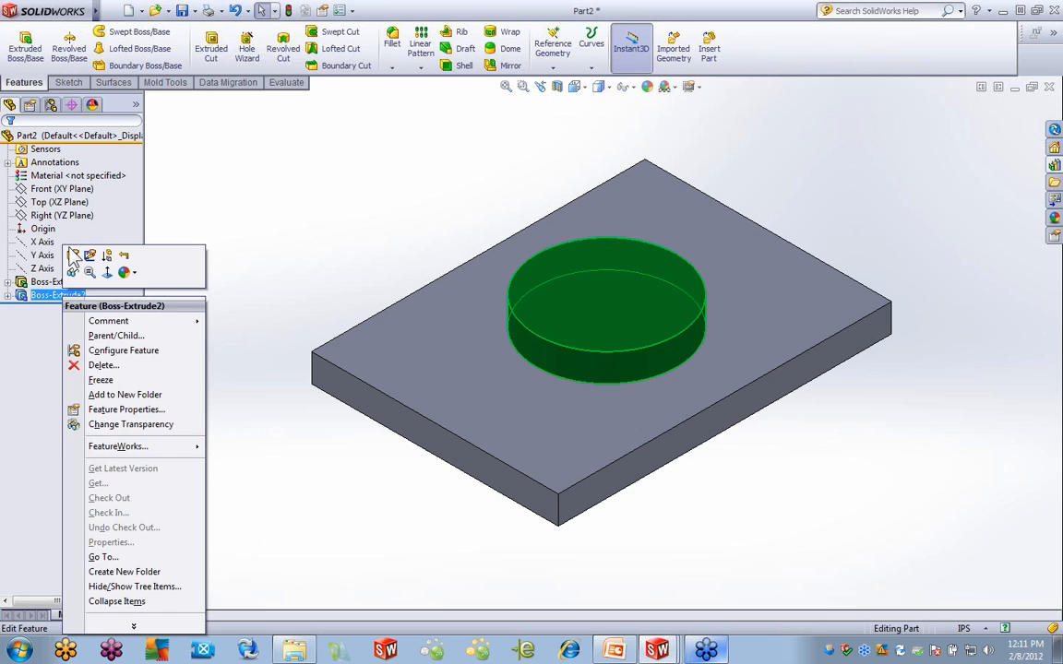
click(73, 256)
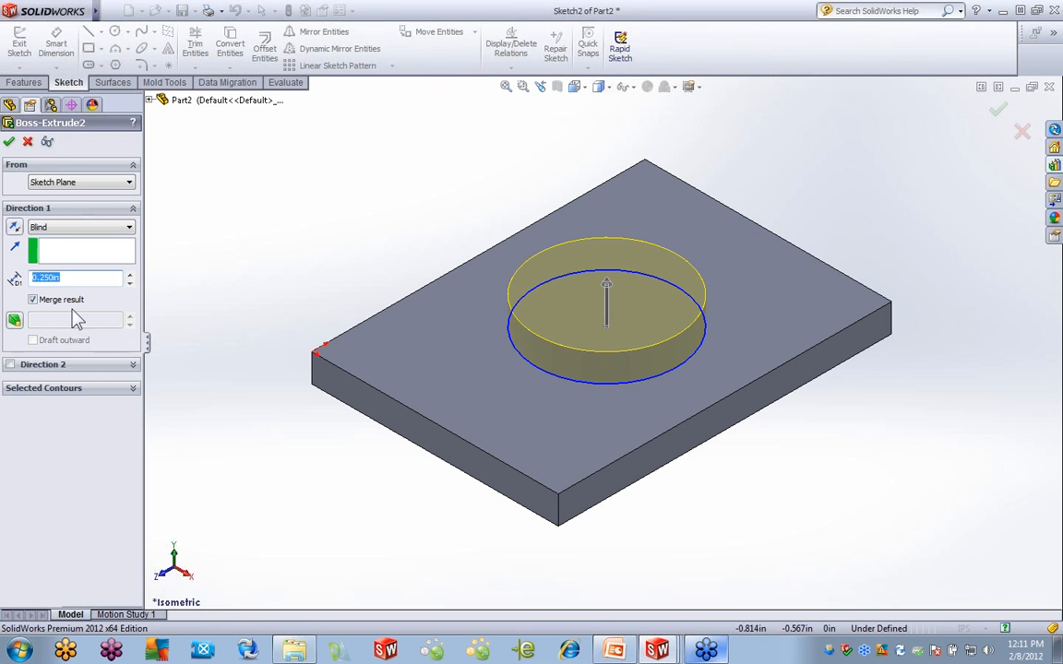
click(33, 300)
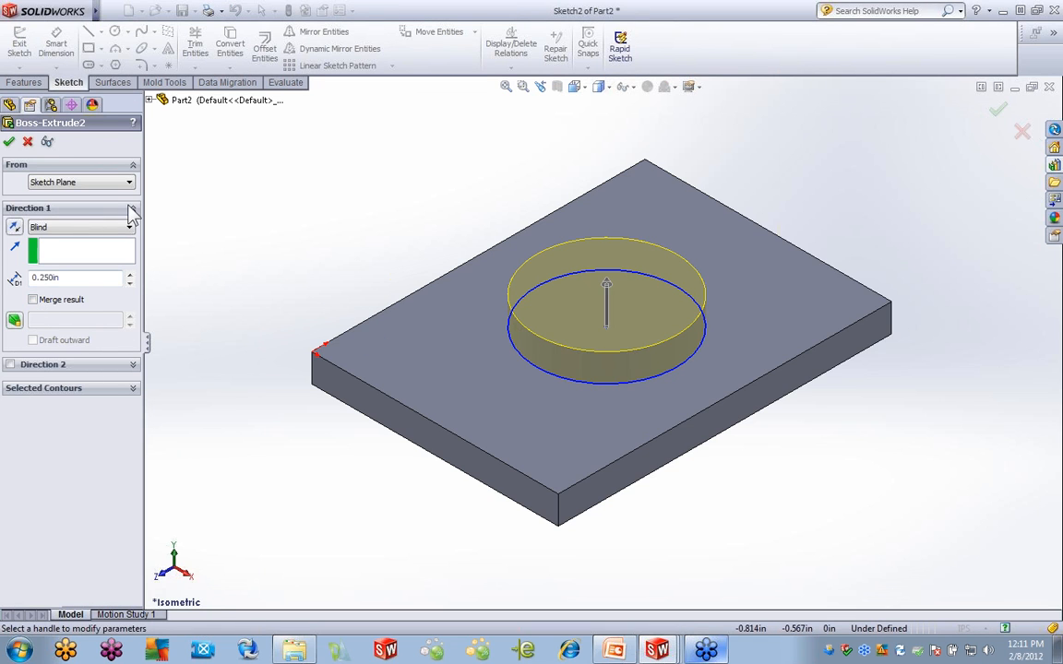
click(9, 142)
drag(284, 223, 192, 203)
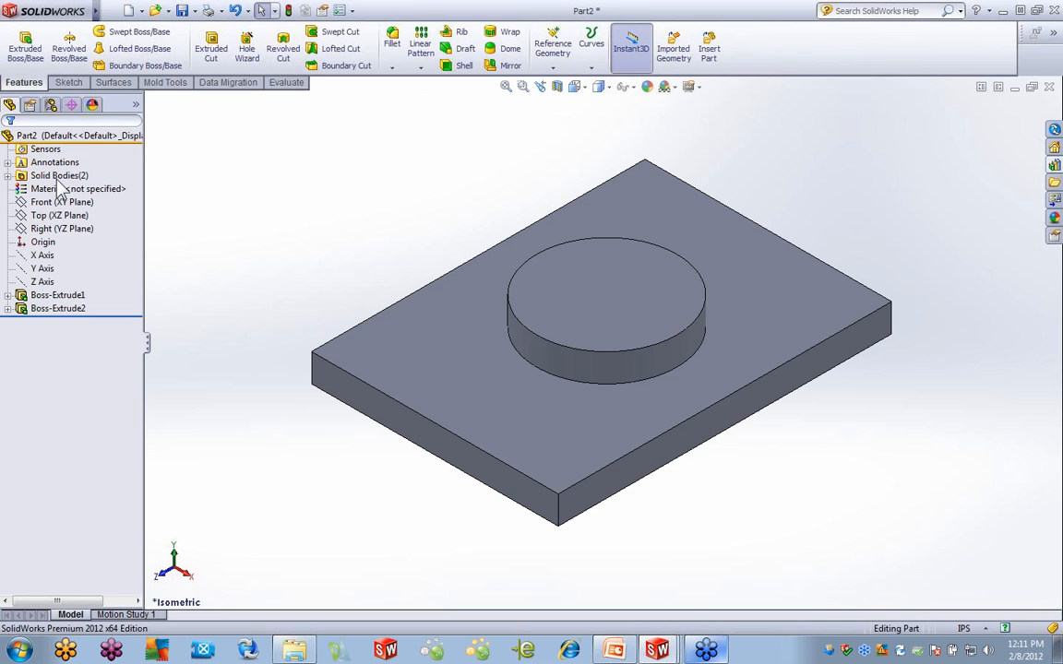
click(8, 175)
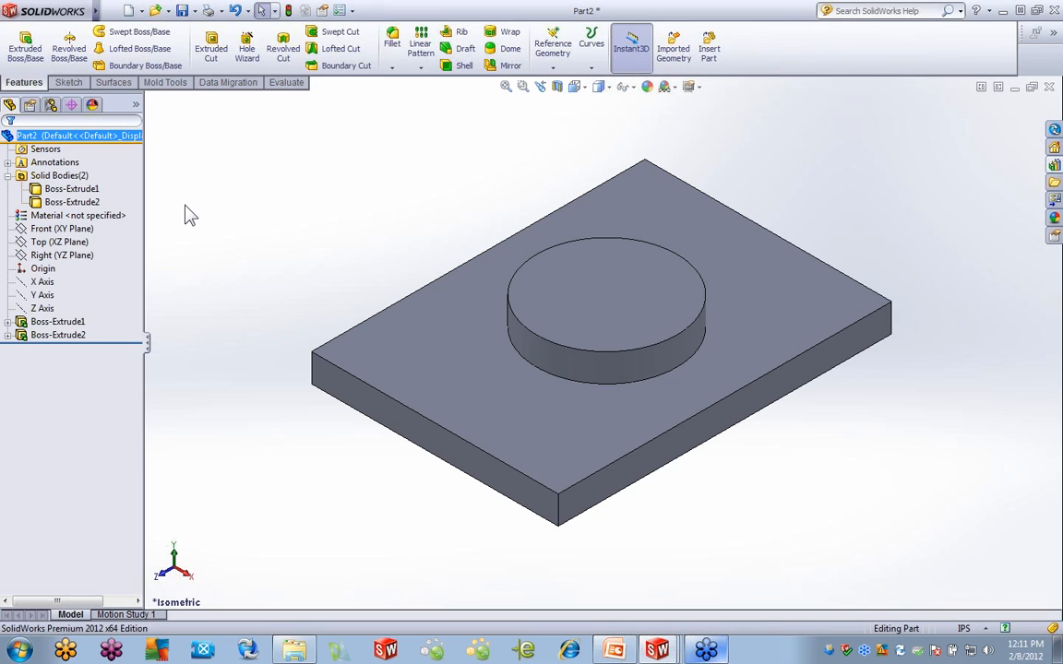
Switch to the open document Contour Select.sldprt
click(110, 11)
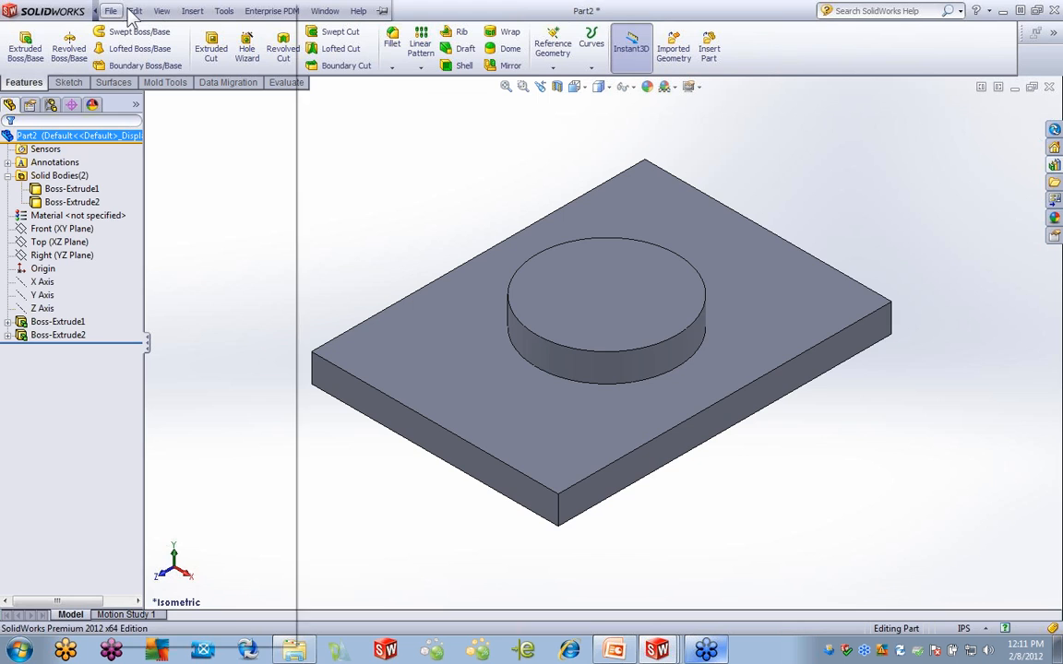
click(325, 11)
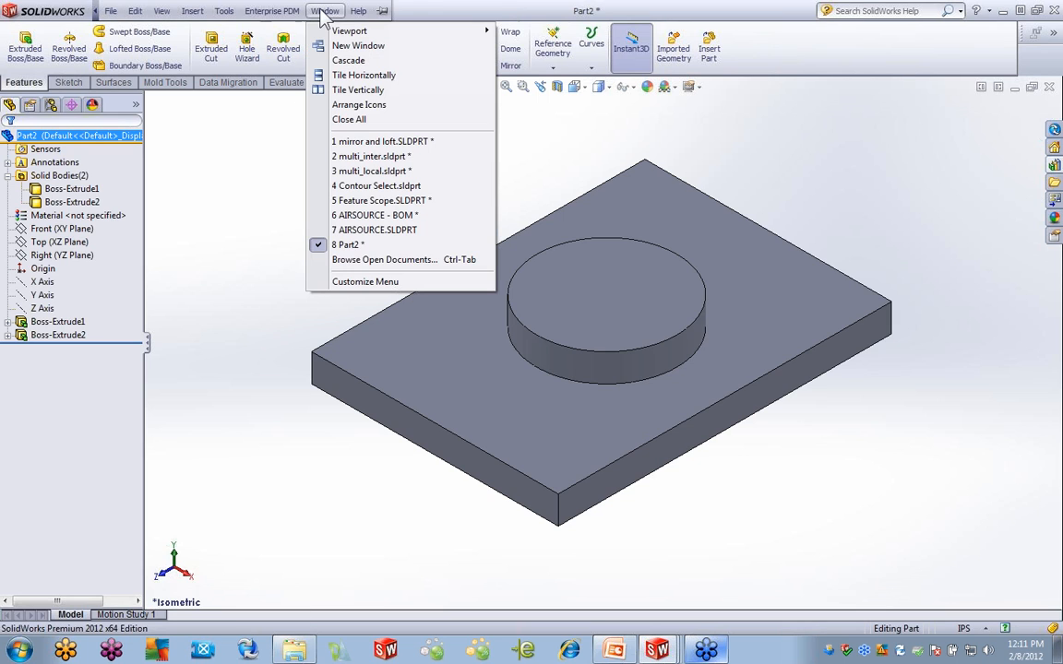
click(384, 190)
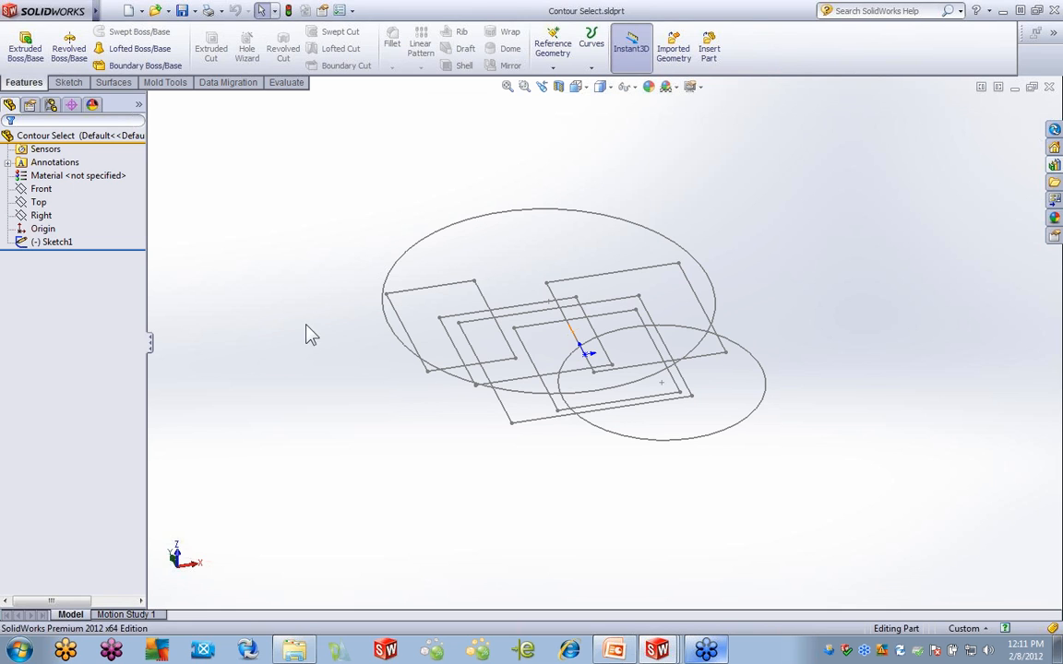
Use the Contour Select Tool on Sketch1 to select the outer region of the smaller circle and the large circle's upper region
right_click(58, 246)
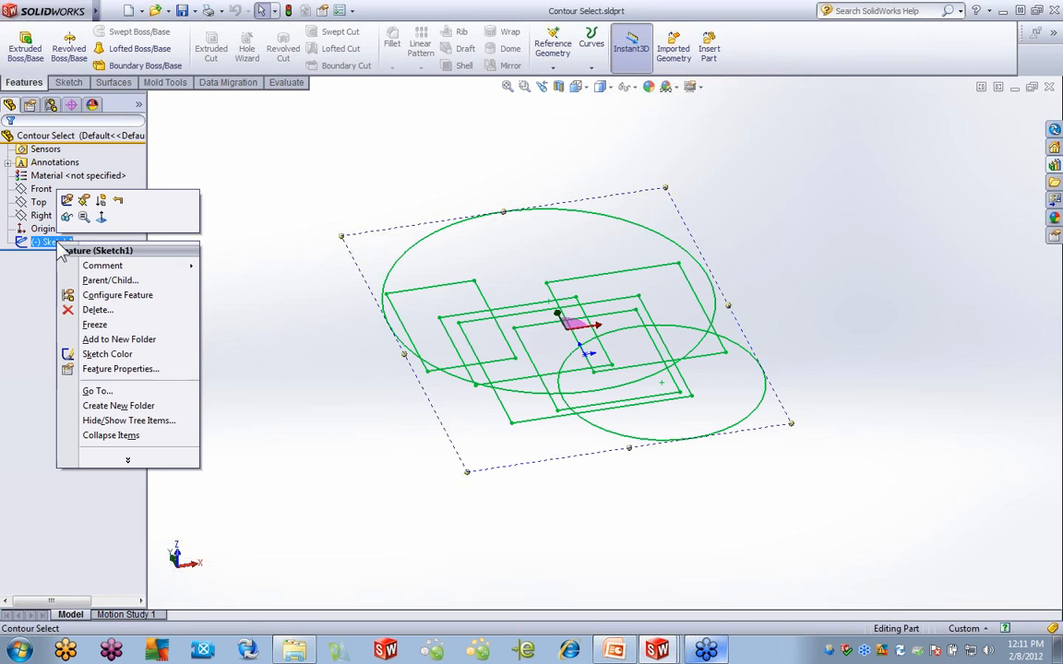
click(129, 462)
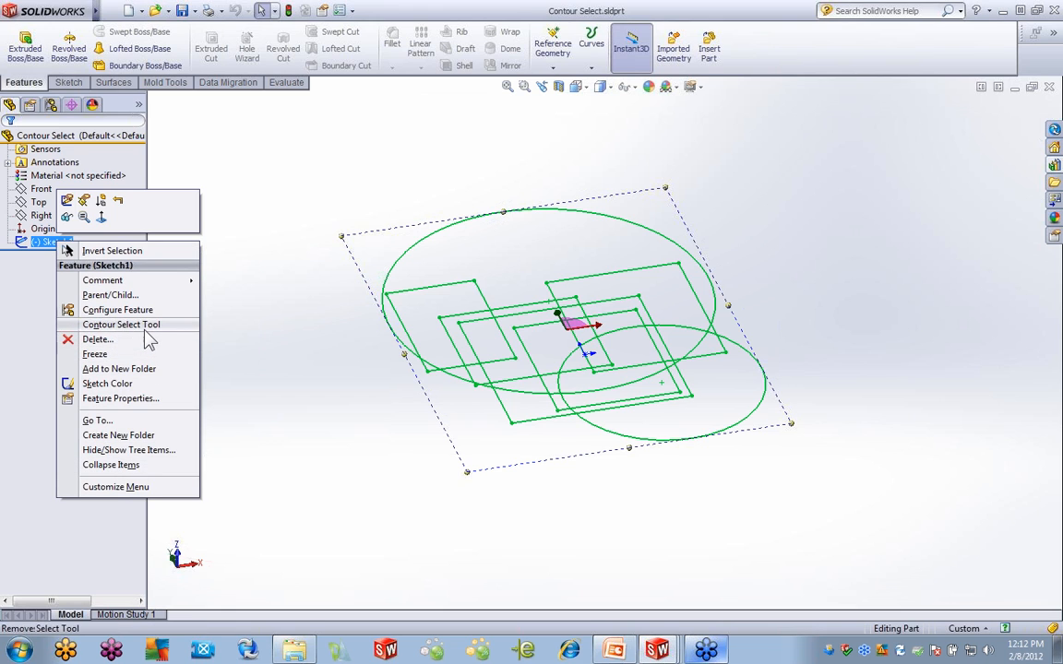
click(115, 324)
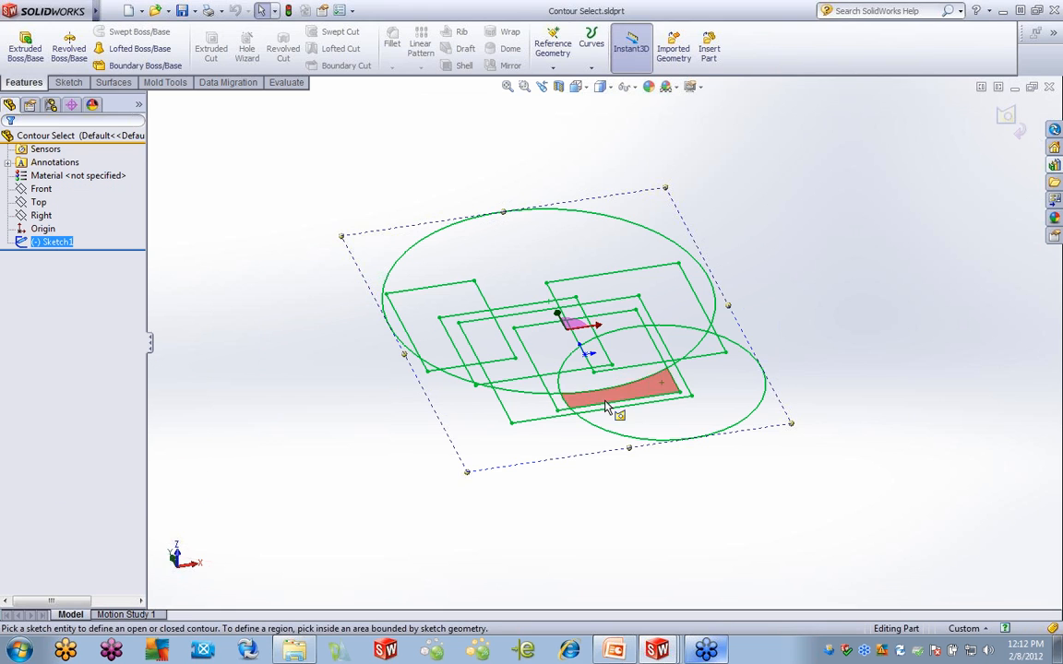
click(624, 423)
click(538, 291)
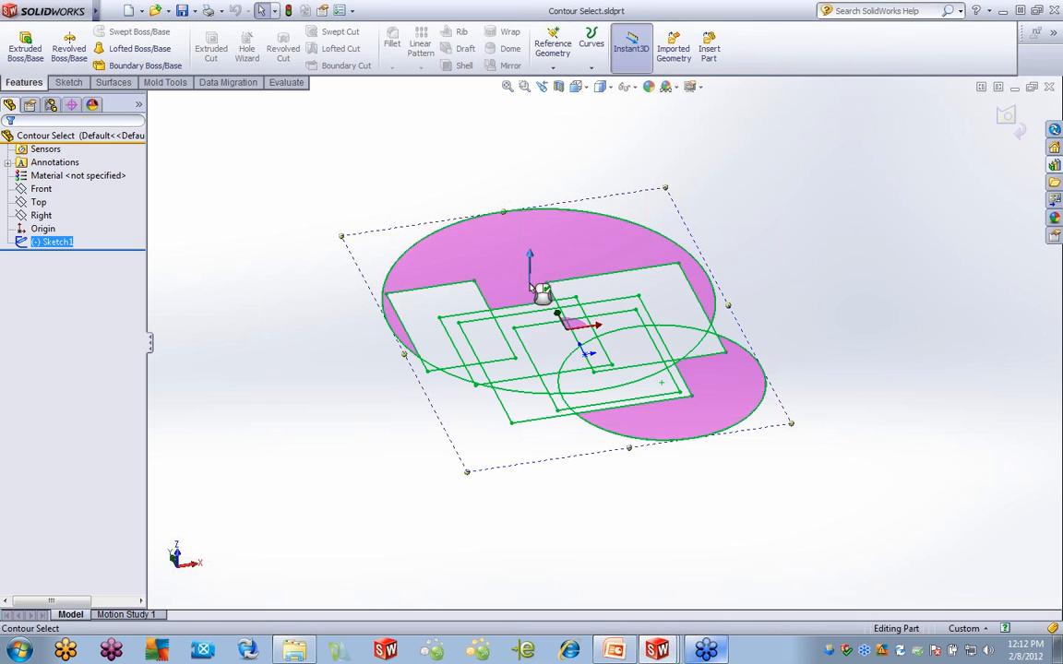
Extrude the two selected Sketch1 regions as a blind boss with a depth of 1.0 mm
click(69, 83)
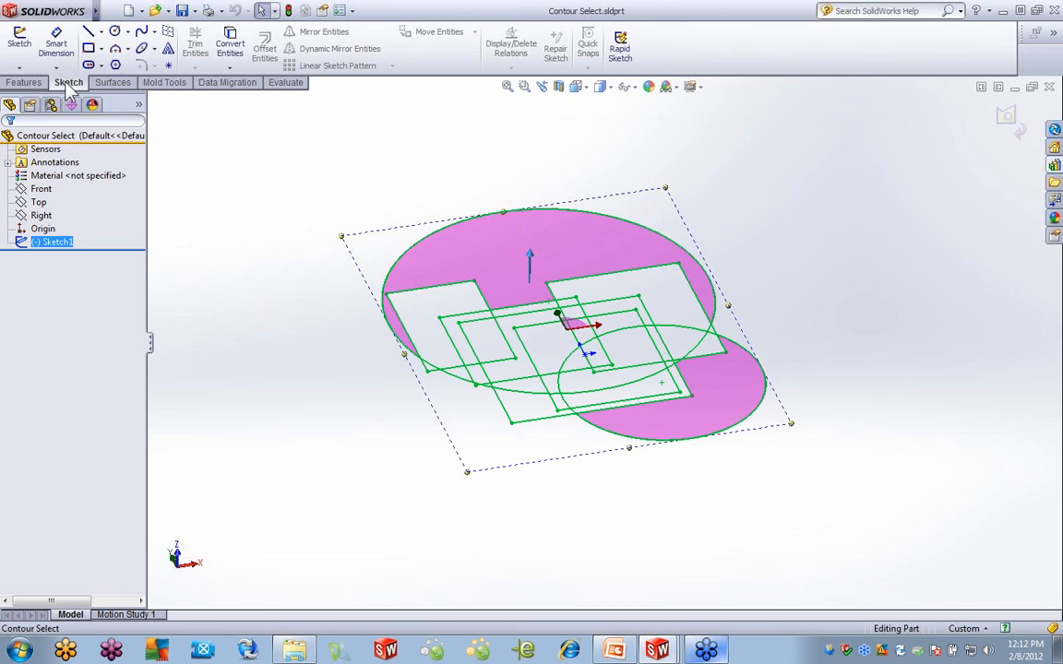
click(24, 82)
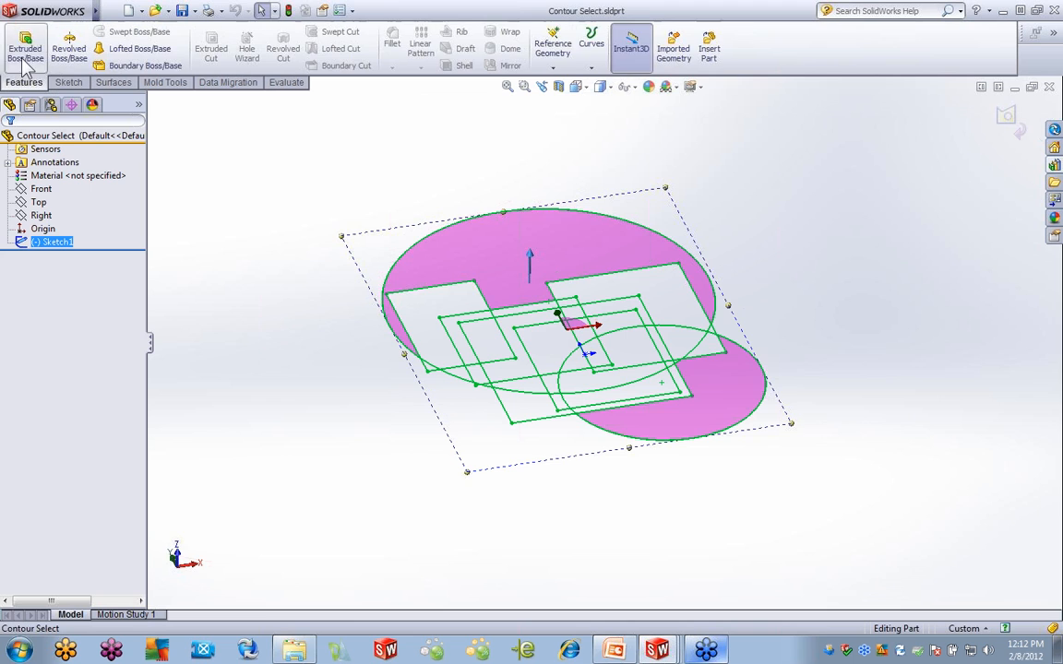
click(25, 47)
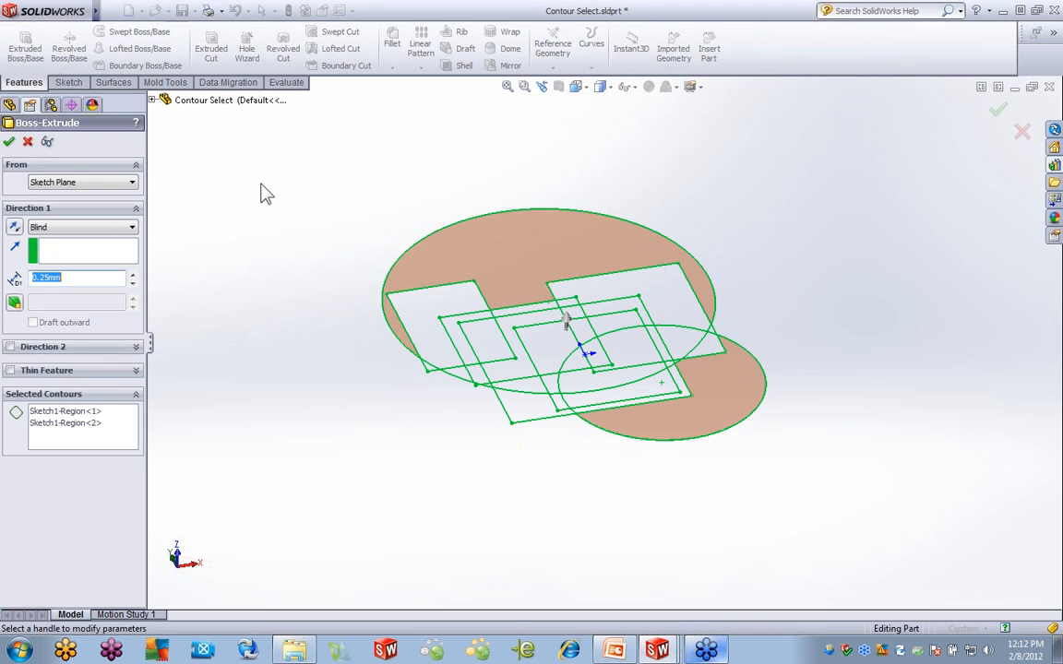
drag(570, 321, 572, 290)
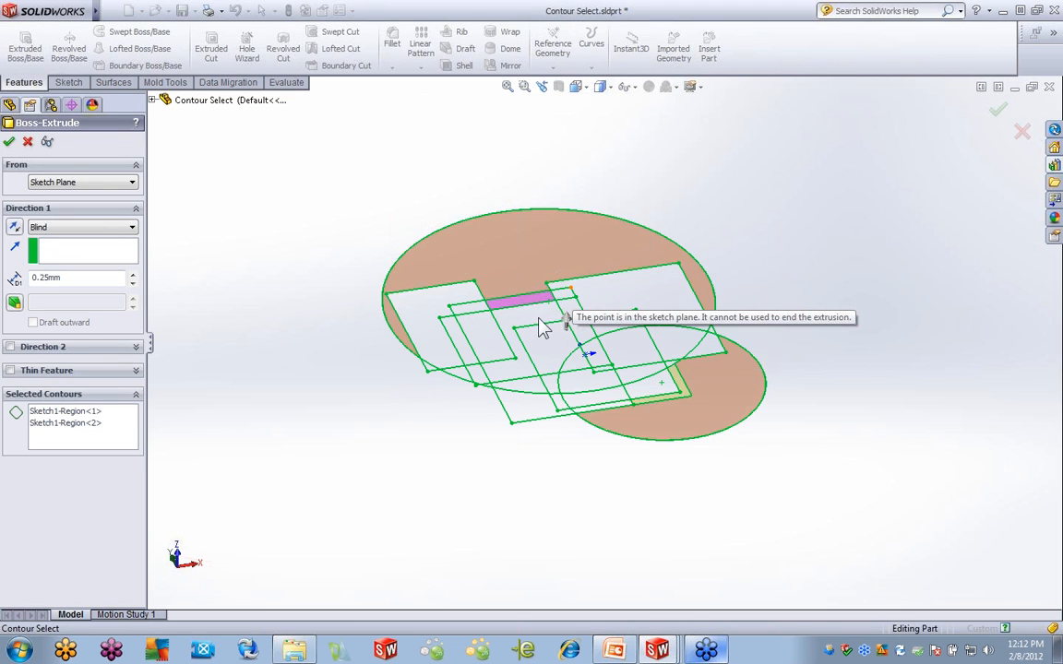
click(132, 275)
click(133, 275)
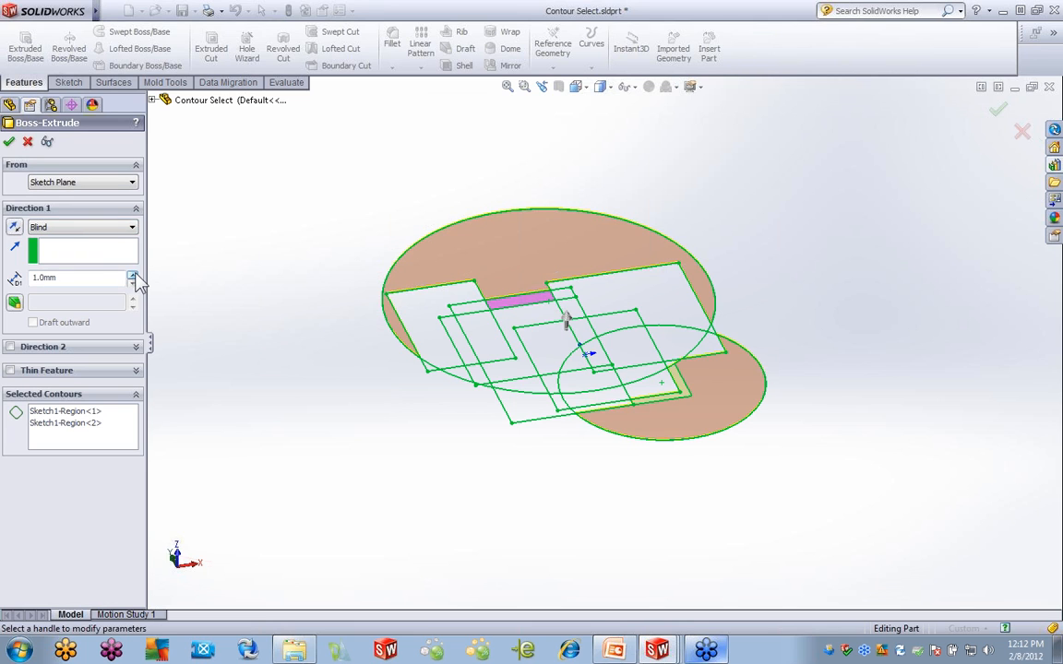
click(9, 141)
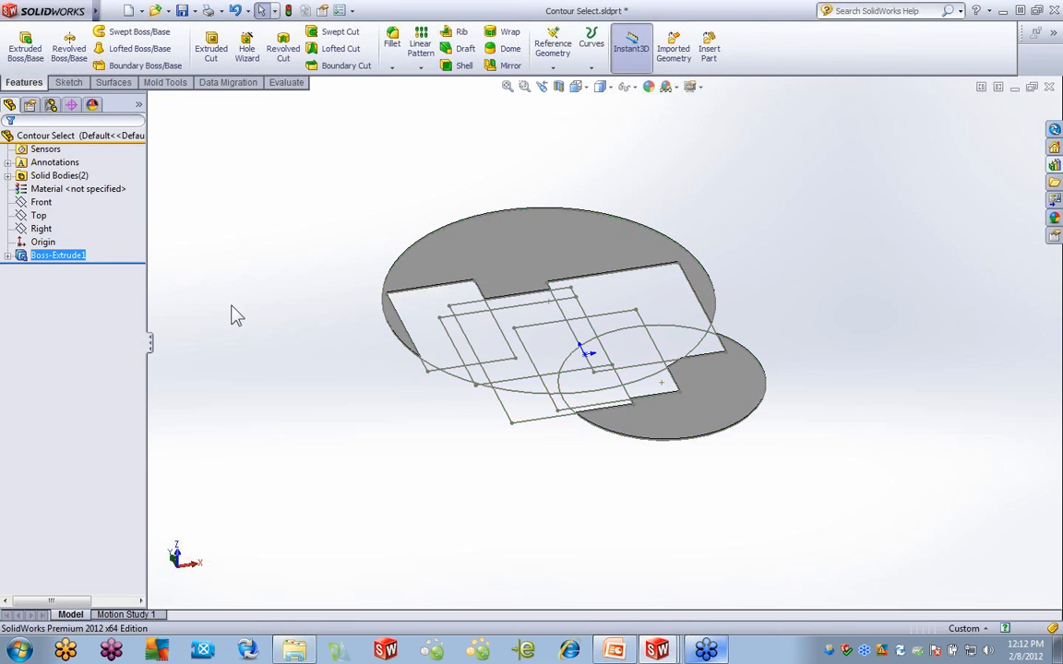
Expand the Solid Bodies folder and check the bodies made by the contour extrusion
click(11, 177)
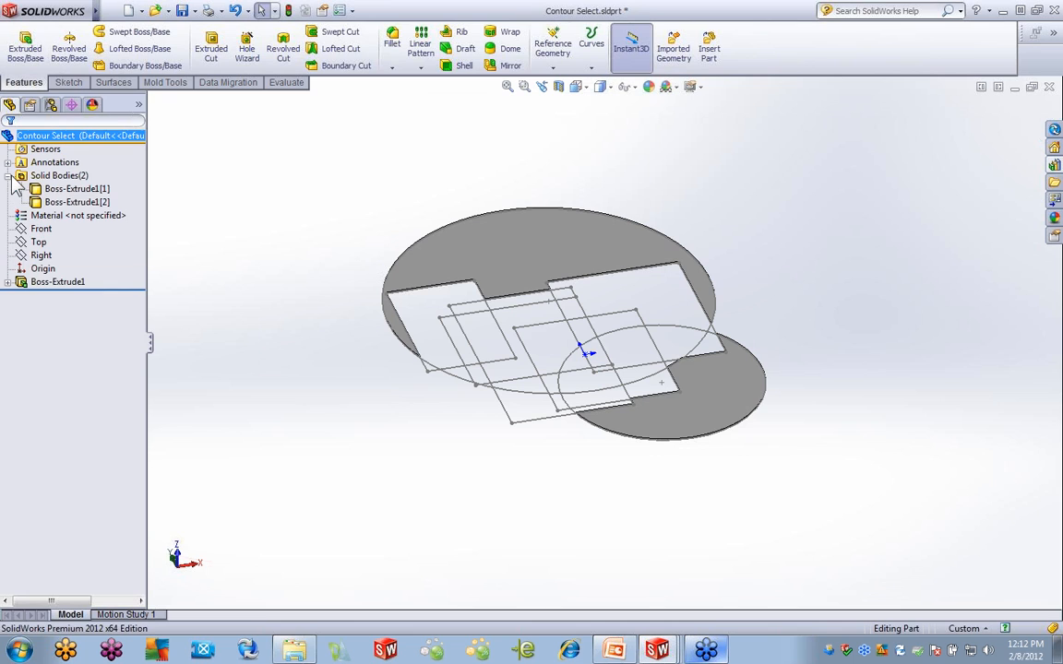
click(61, 201)
click(242, 267)
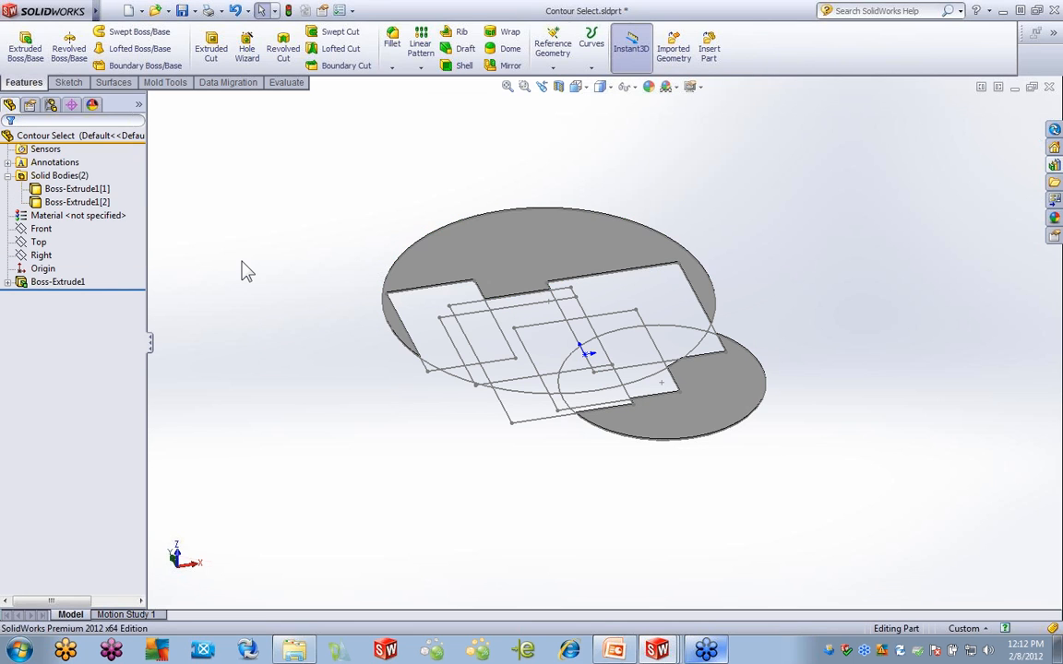
Switch to the open document Part2
click(224, 10)
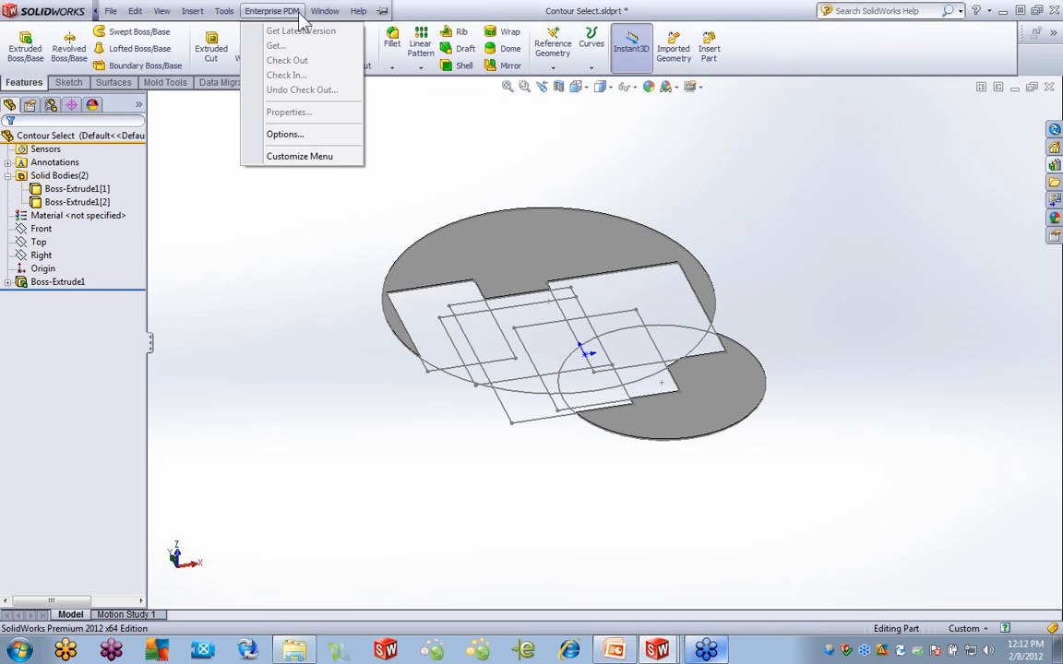
mouse_move(324, 13)
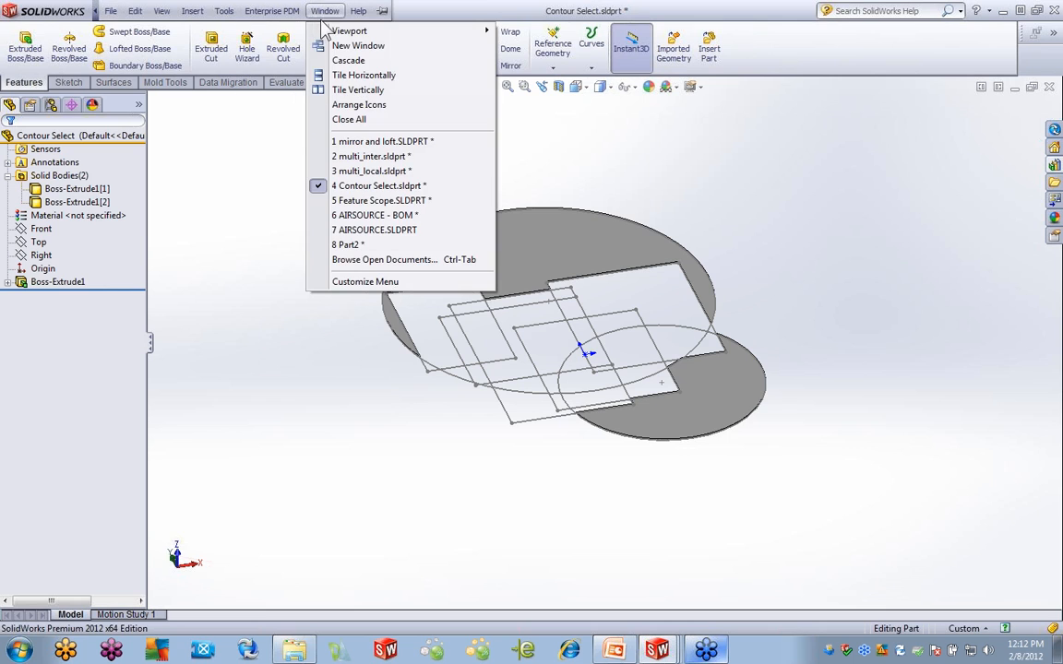
click(371, 247)
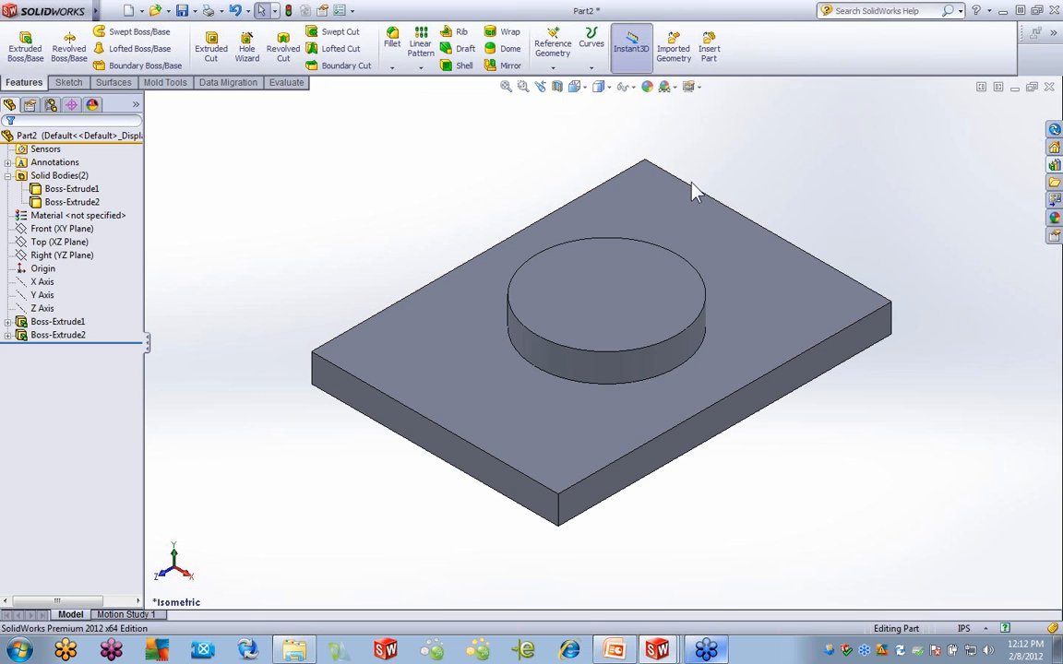
Fillet the lower circular edge of the separate cylindrical body with a constant radius of 0.250 in
click(583, 386)
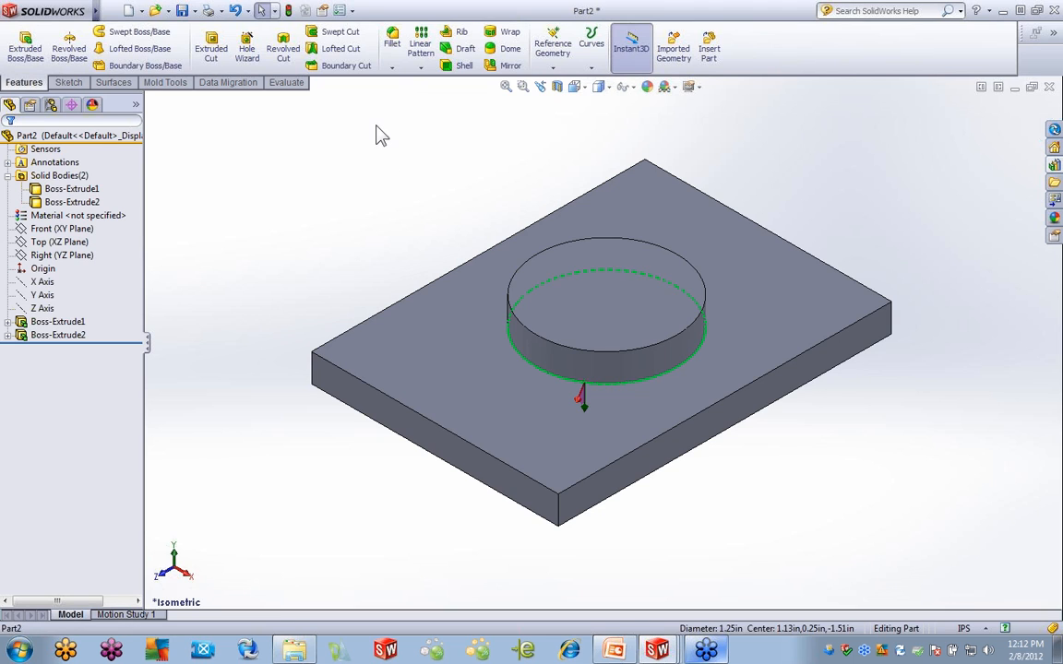
click(392, 41)
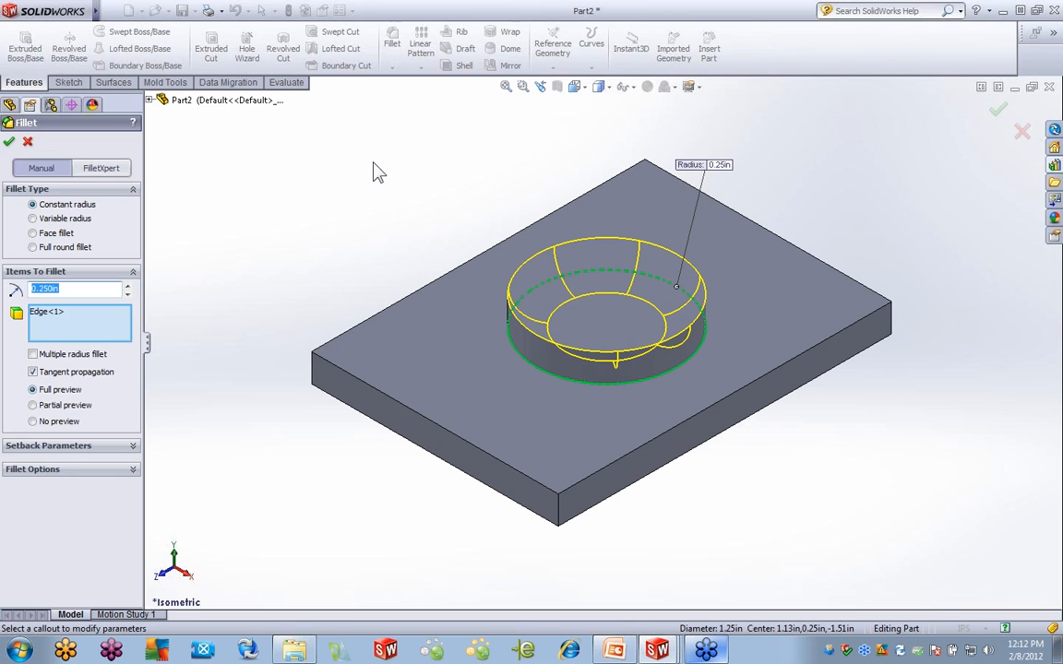
middle_drag(406, 272, 413, 193)
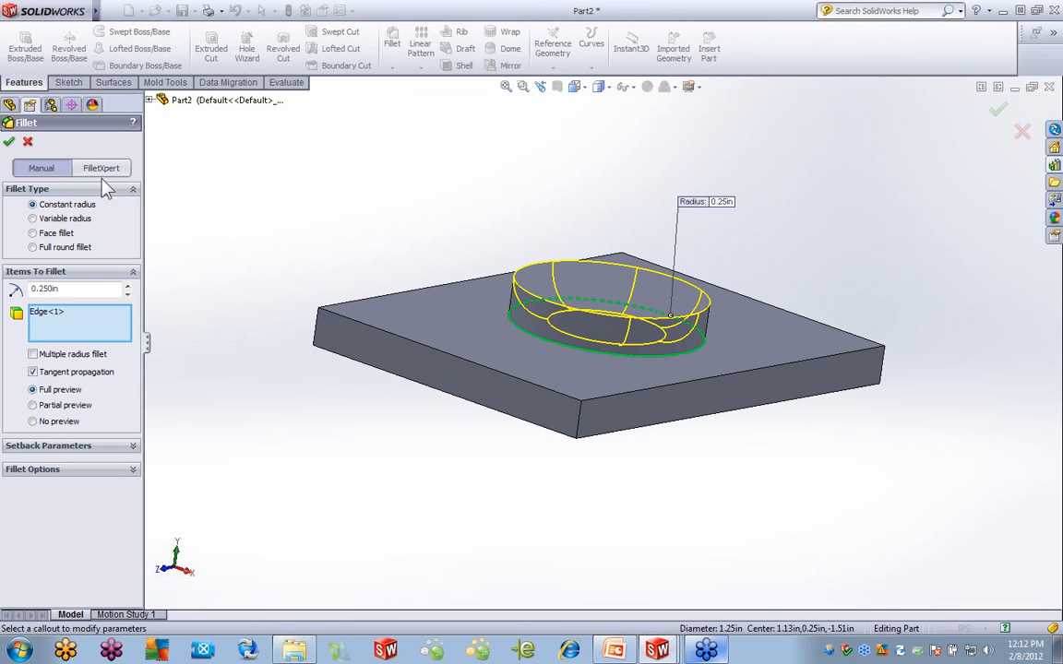
click(9, 144)
middle_drag(527, 465, 517, 433)
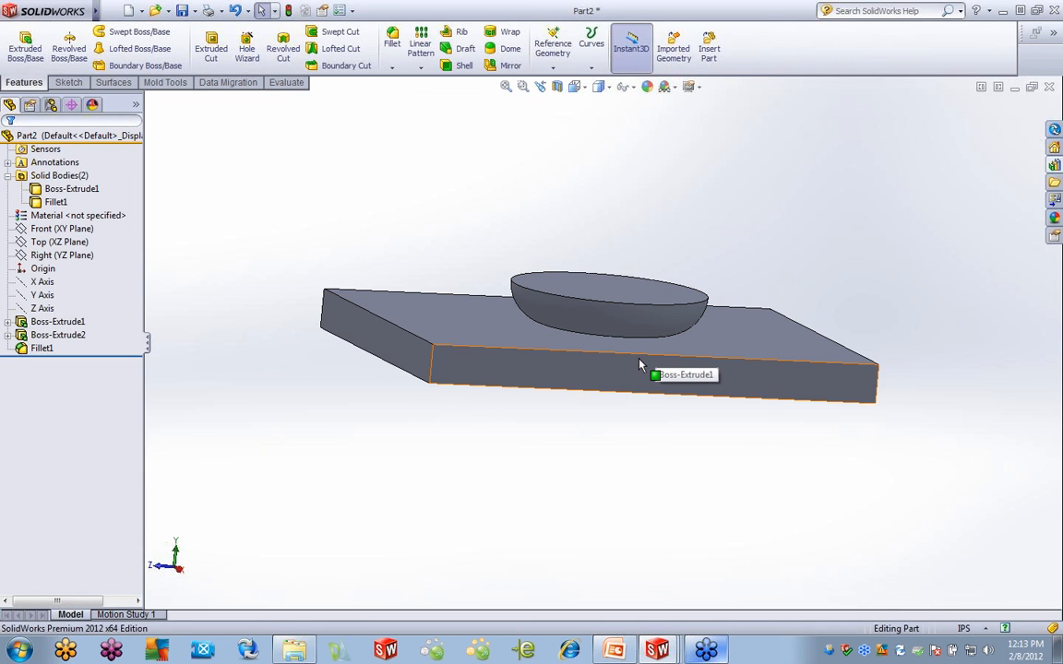
Edit Boss-Extrude2 and turn on Merge result so the cylinder joins the plate
click(79, 337)
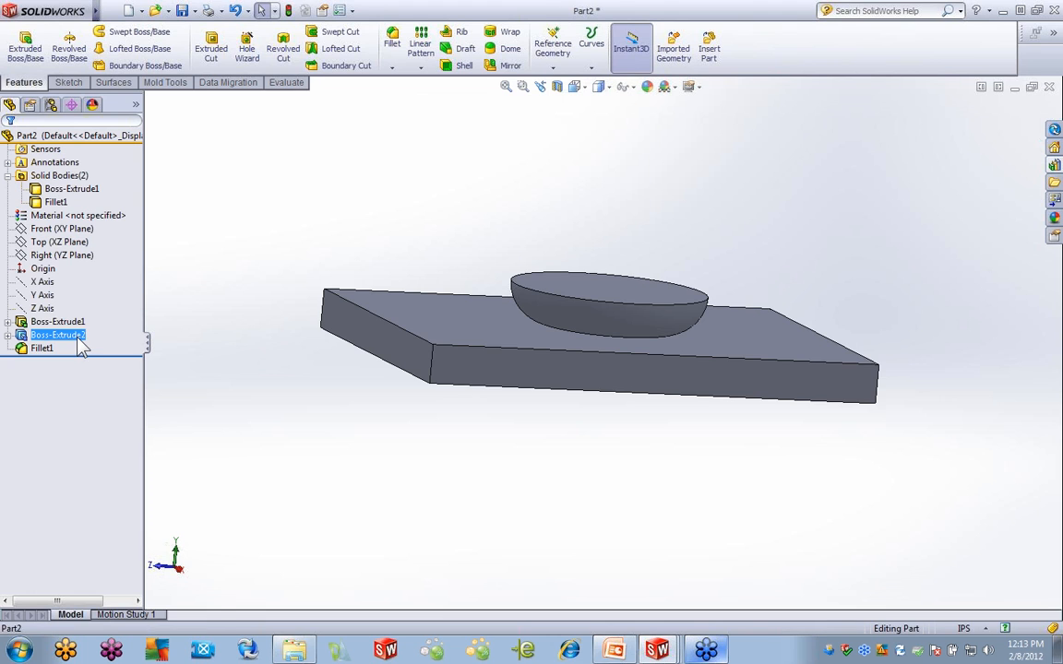
right_click(79, 338)
click(95, 312)
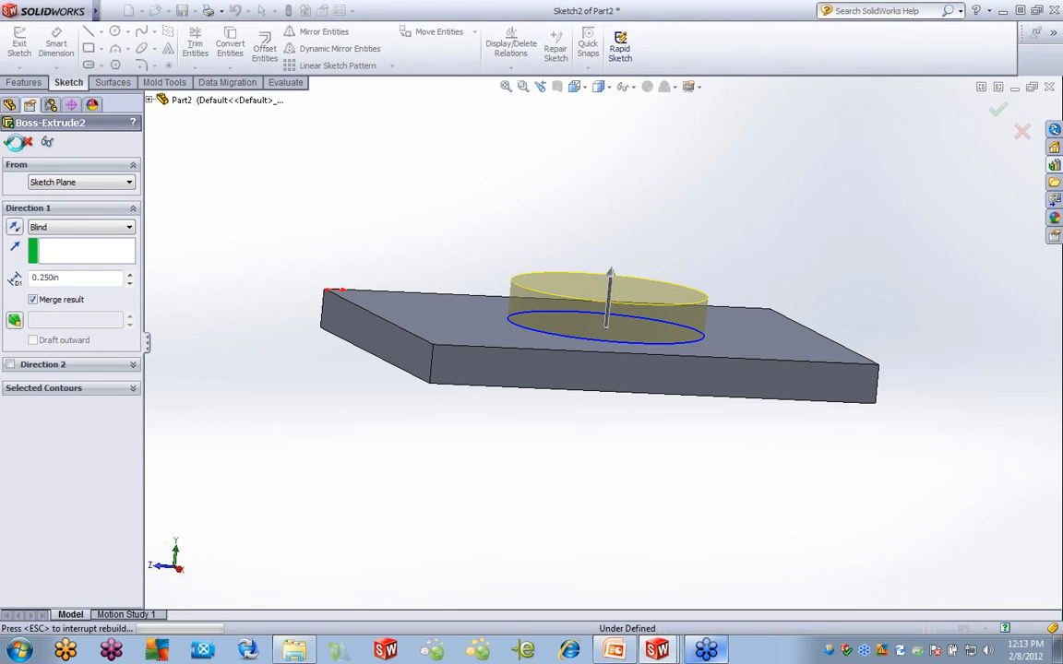
click(9, 141)
right_click(58, 298)
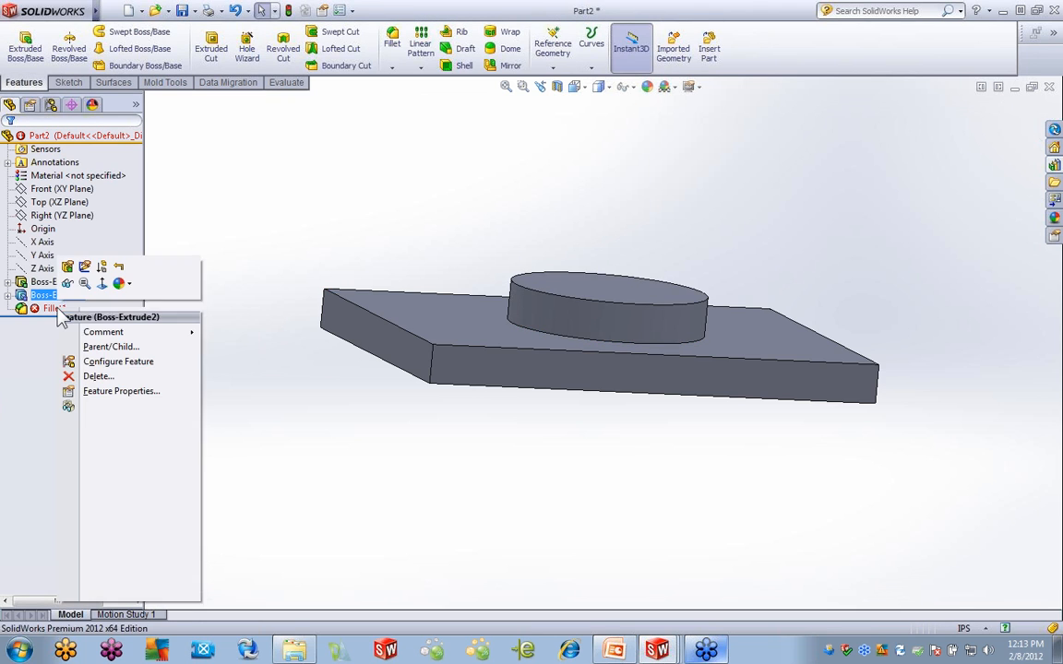
click(68, 267)
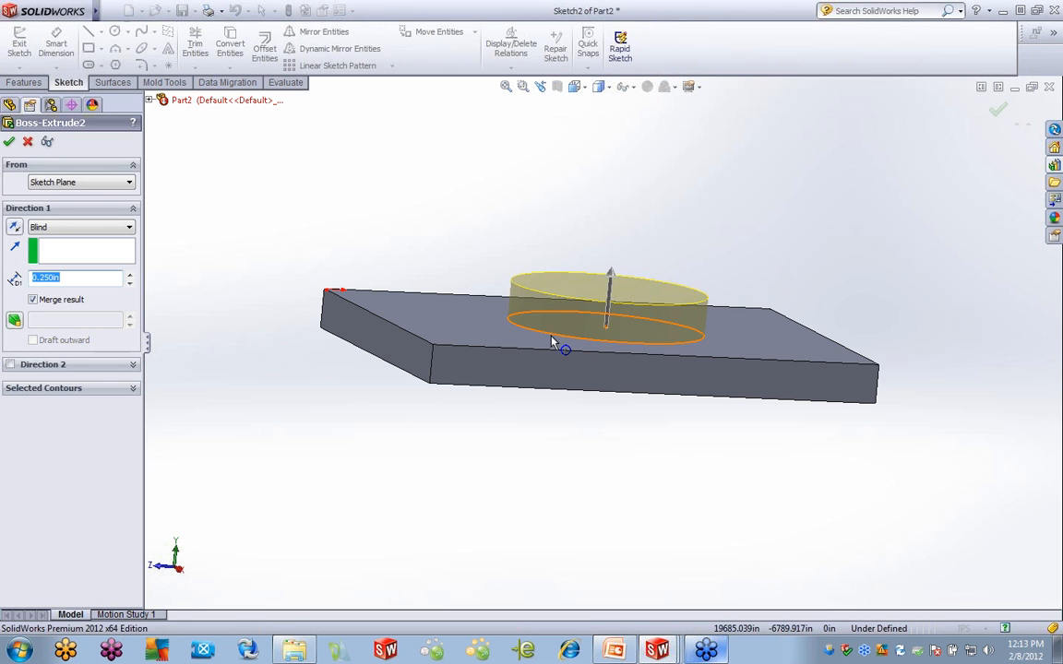
click(83, 257)
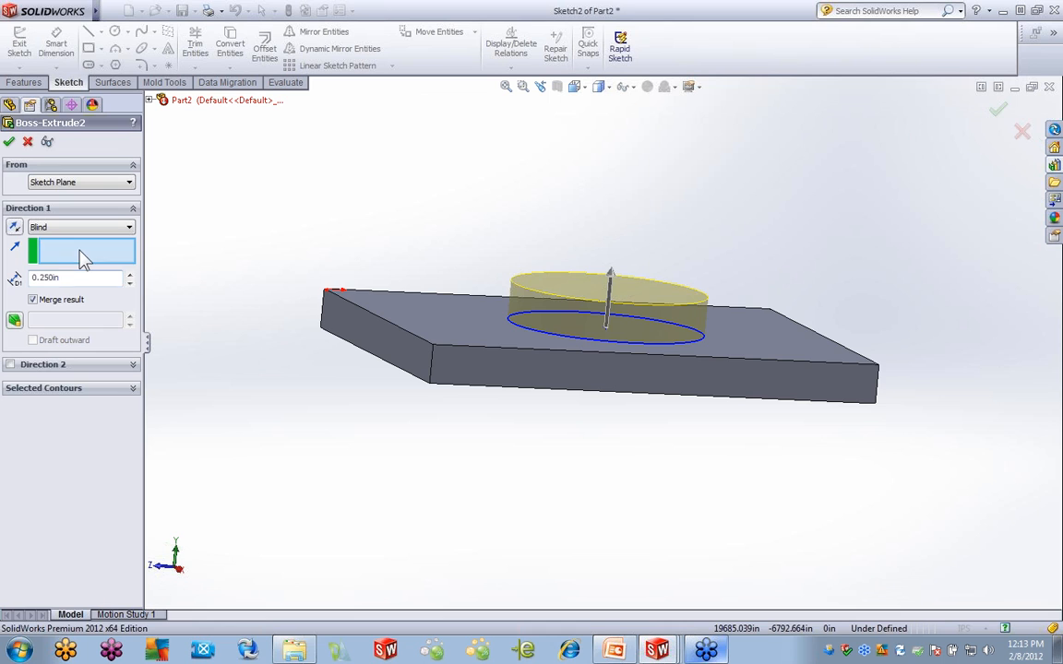
click(28, 142)
Repair Fillet1 by applying its 0.250 in radius to the circular edge where the cylinder meets the plate
right_click(57, 313)
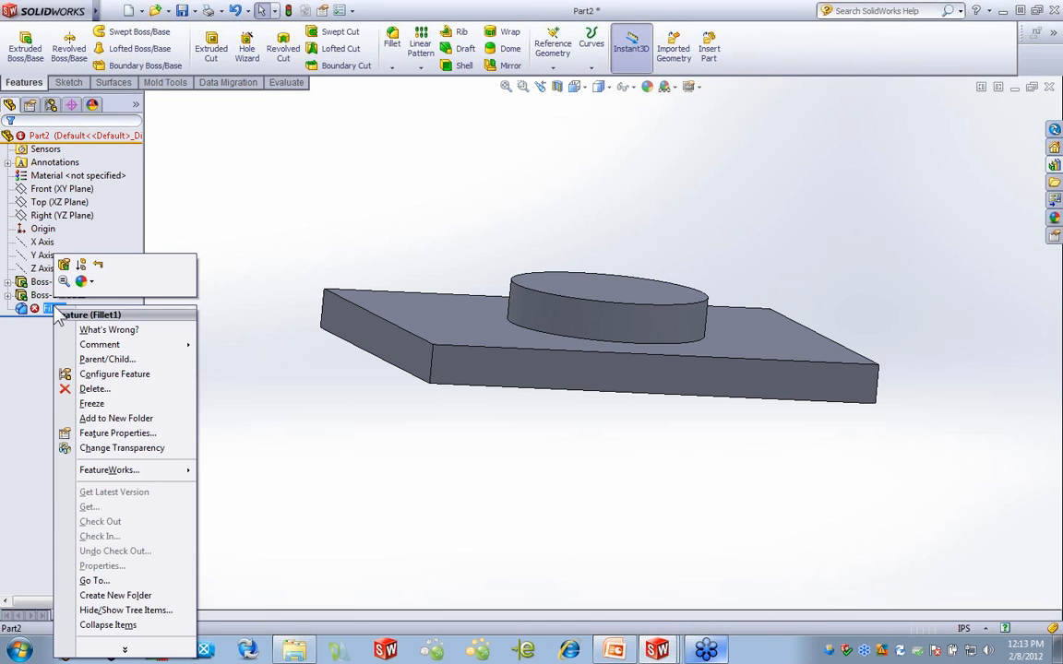
click(65, 263)
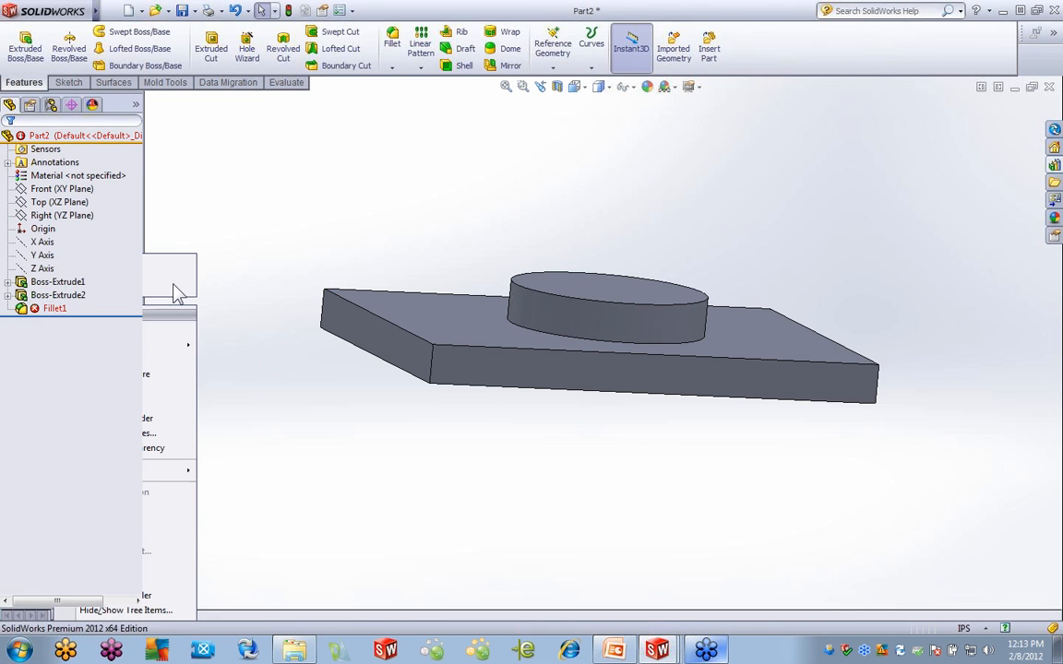
click(545, 342)
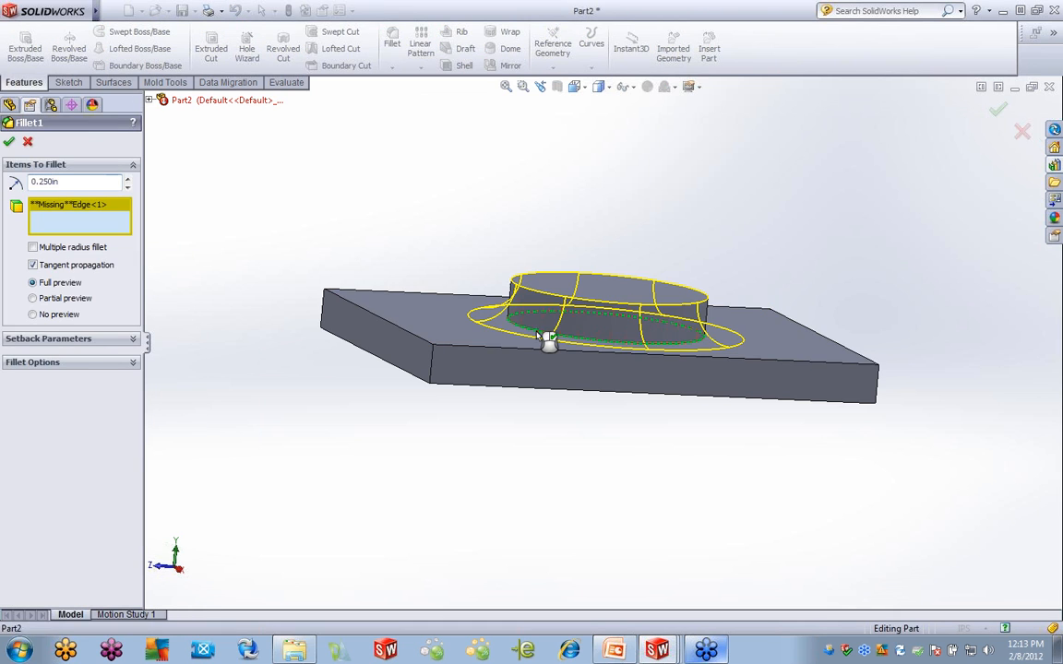
click(11, 142)
click(572, 347)
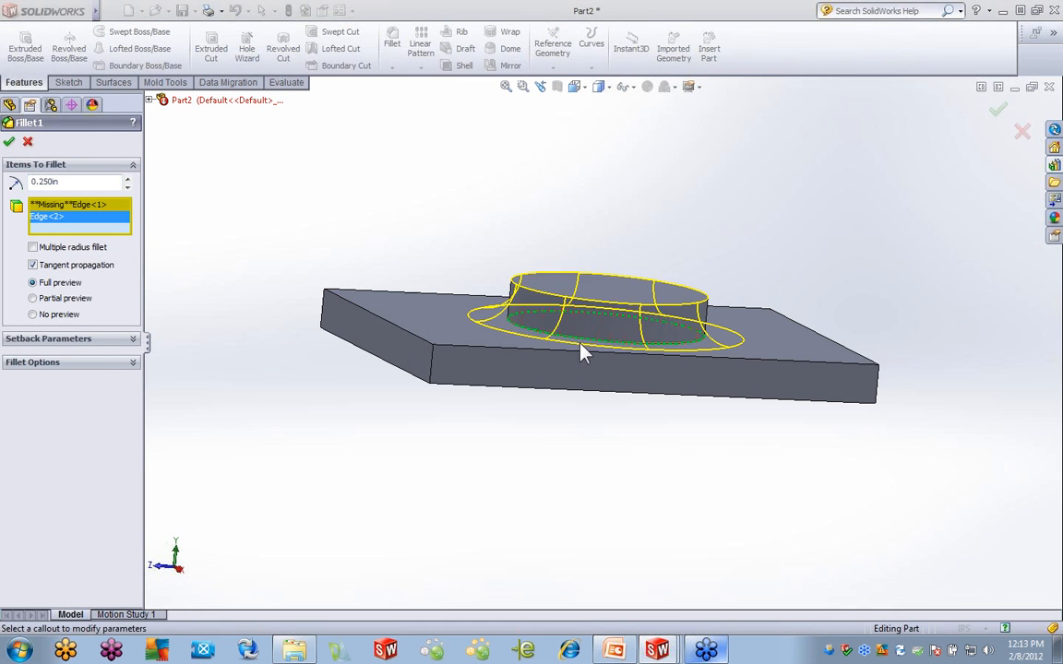
middle_drag(515, 203, 519, 249)
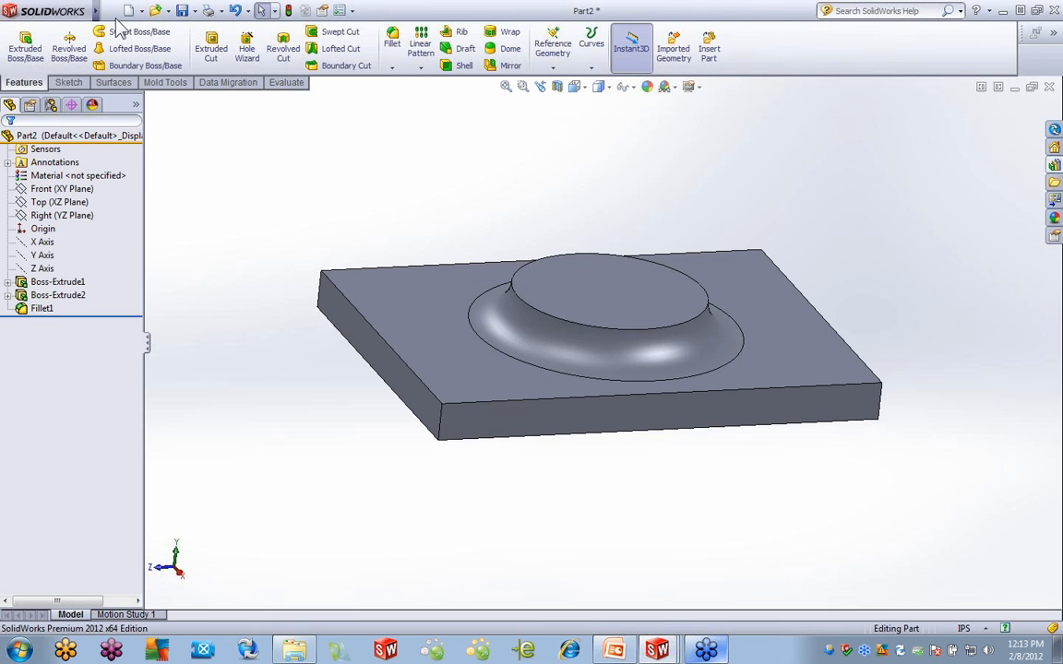
Switch to the open document AIRSOURCE.SLDPRT
mouse_move(107, 7)
click(328, 11)
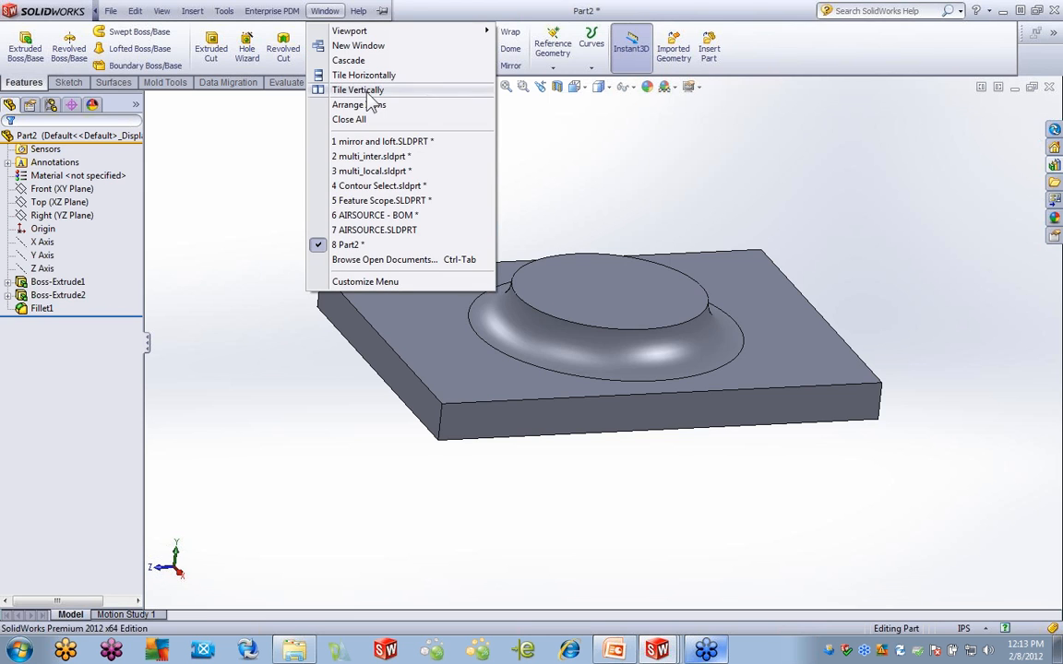
click(392, 234)
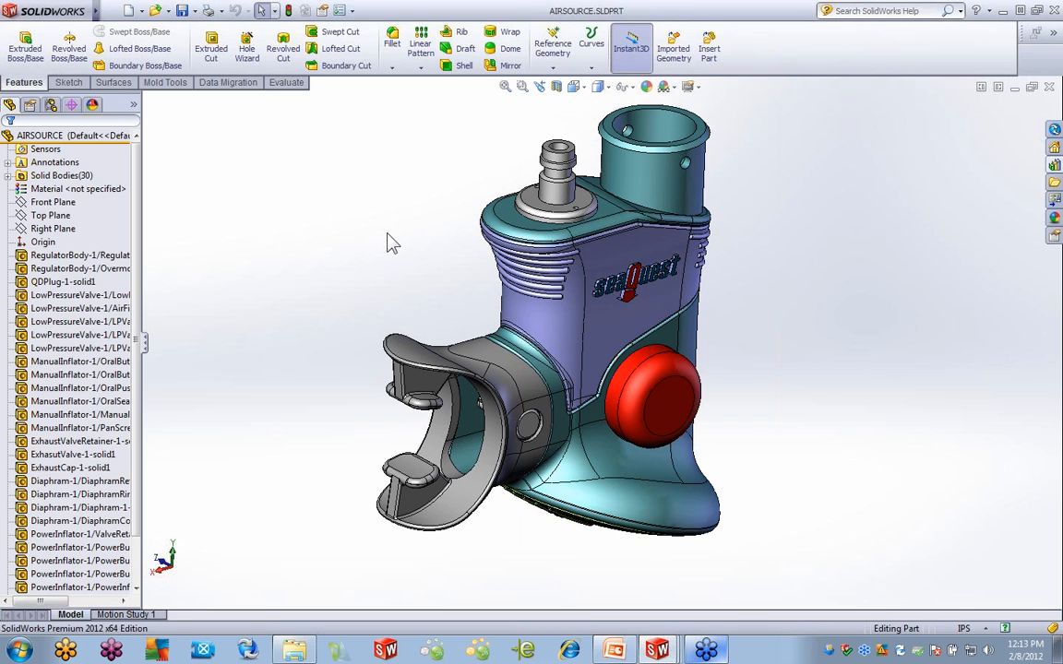
Highlight the first LowPressureValve-1 body in the model, clear the selection and display the mass properties of the whole part
click(65, 295)
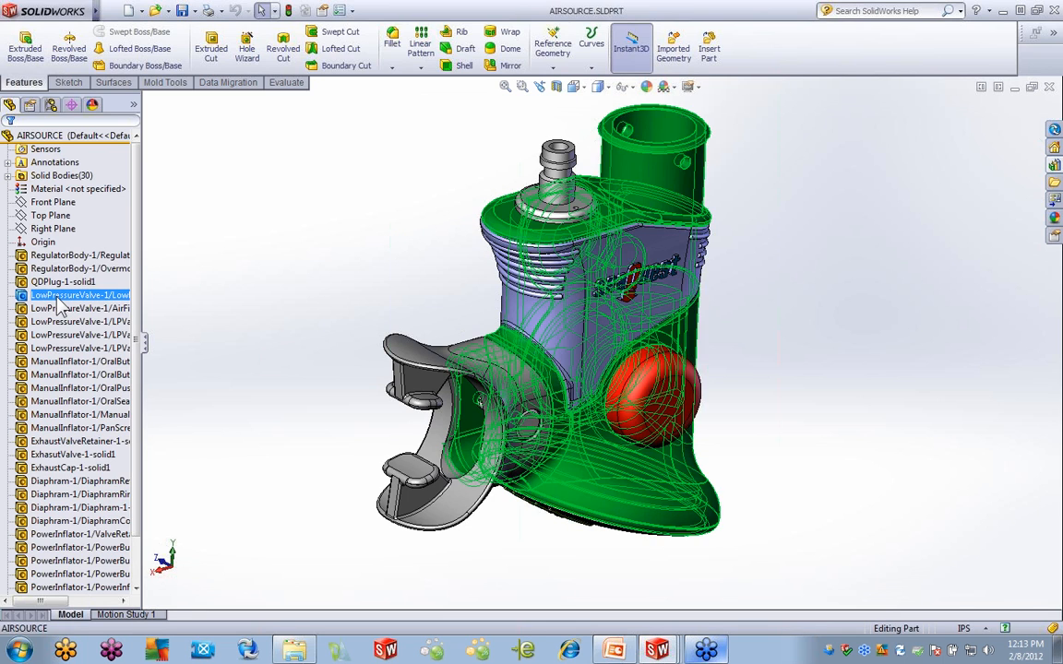
click(283, 278)
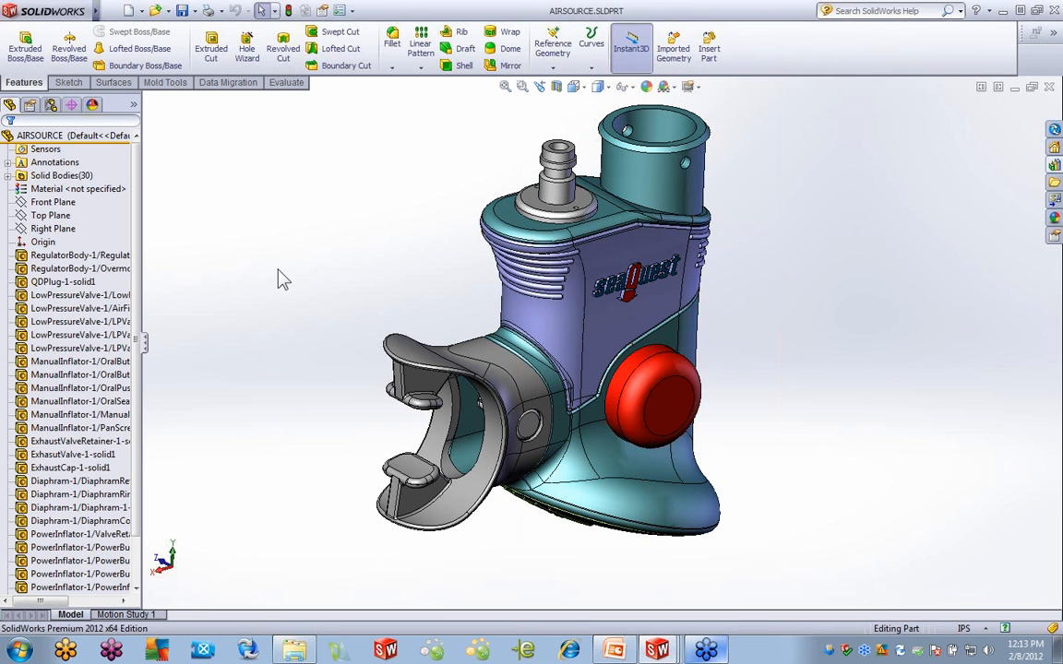
click(219, 11)
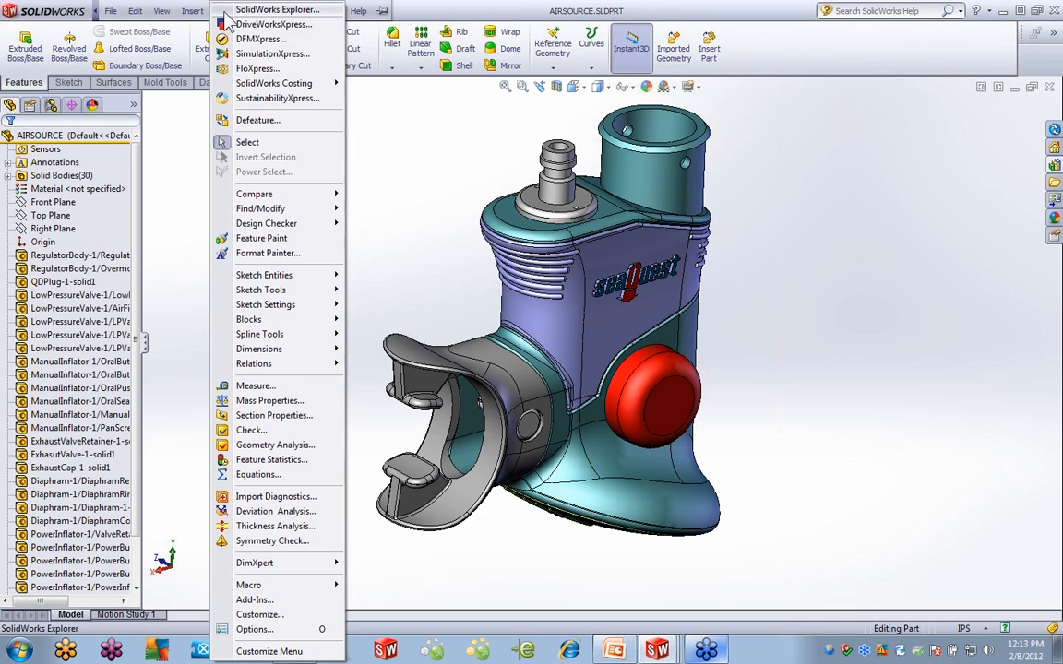
click(258, 400)
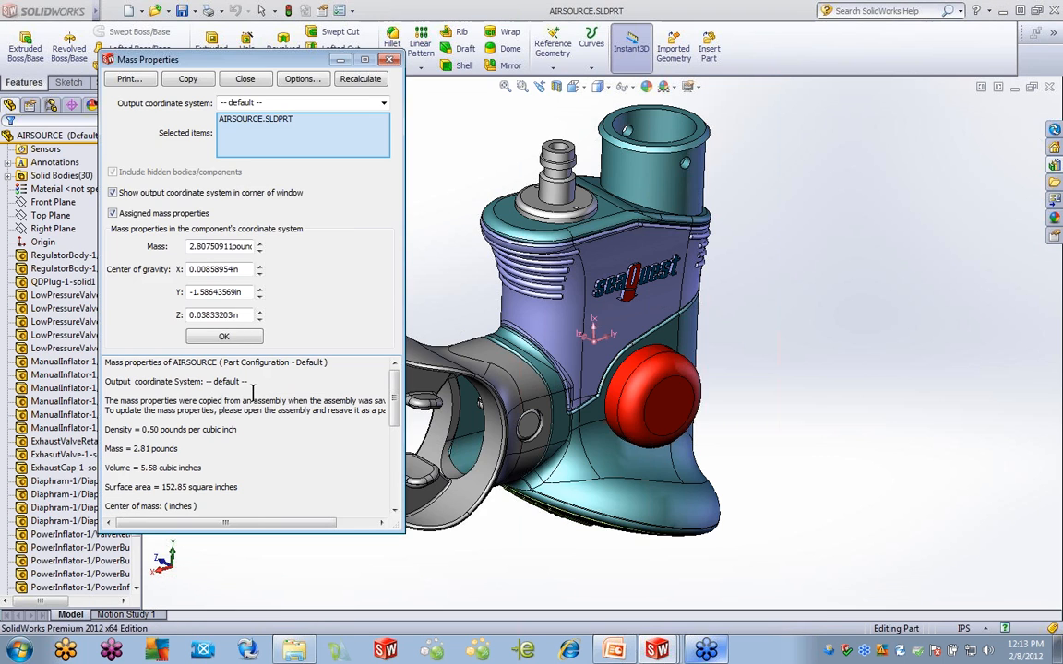
Replace the whole part with only the ManualInflator-1/ManualInflatorSpring-1 body in Mass Properties, recalculate and review the results
click(252, 121)
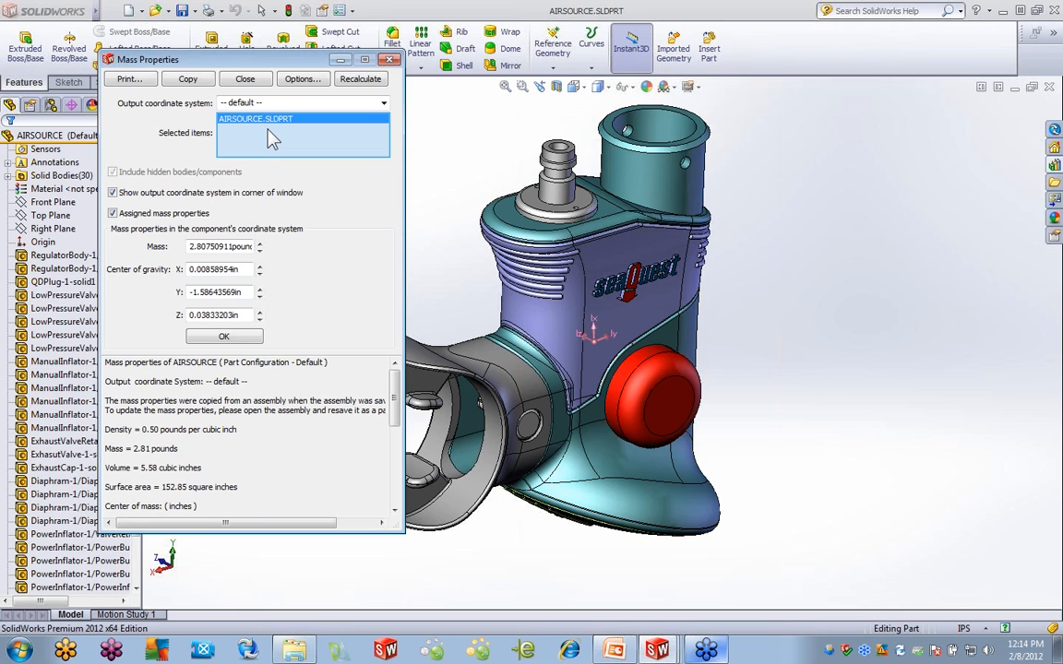
right_click(272, 138)
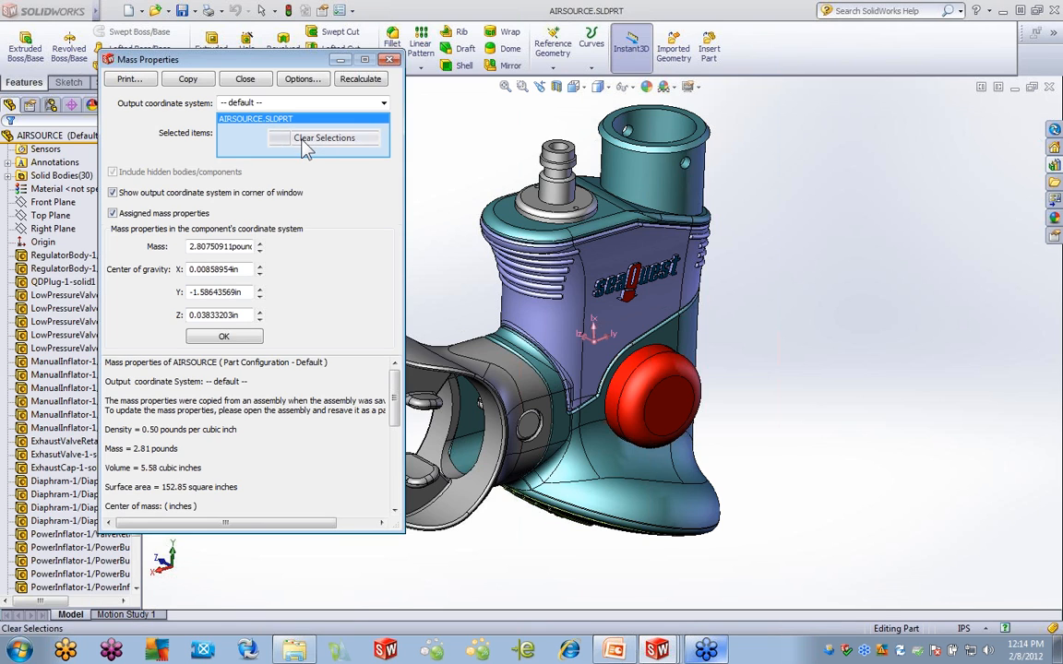
click(303, 141)
drag(271, 57, 324, 104)
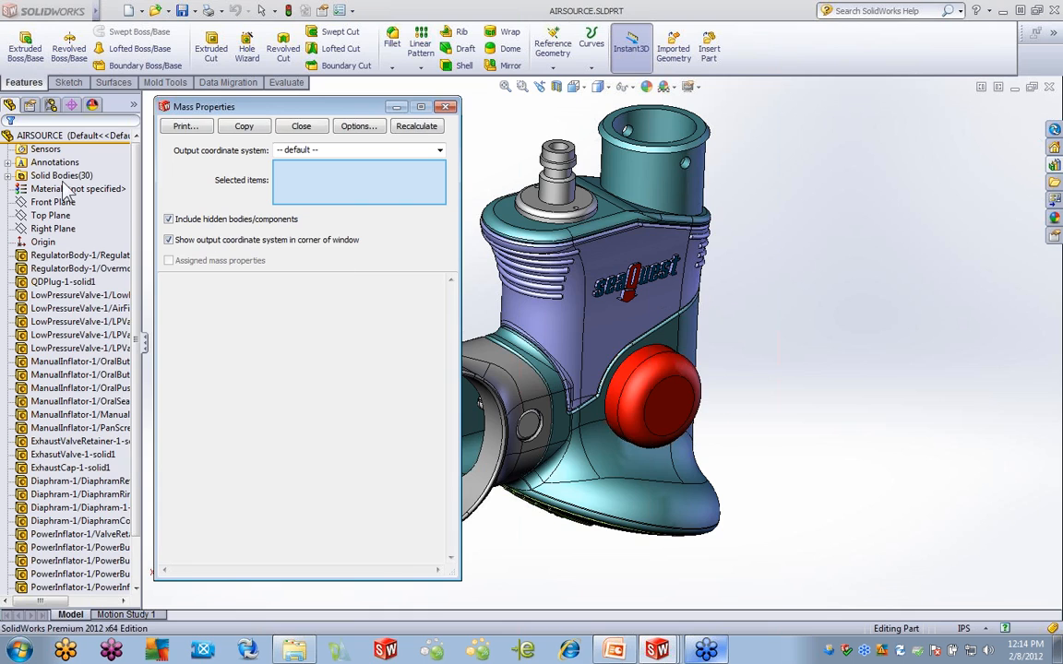
click(7, 176)
click(69, 349)
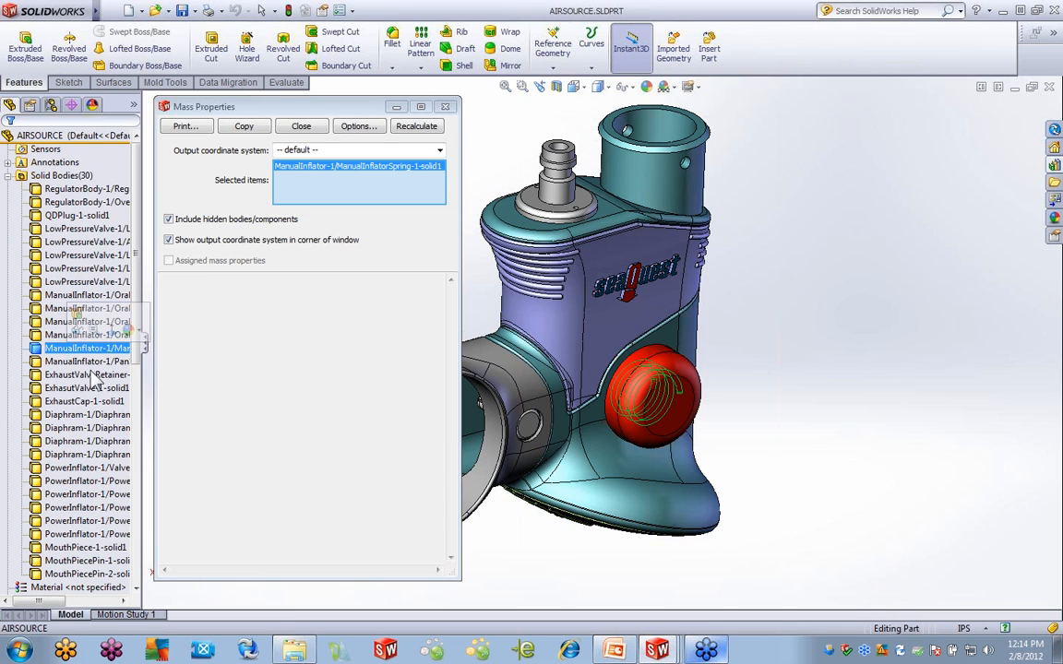
click(416, 127)
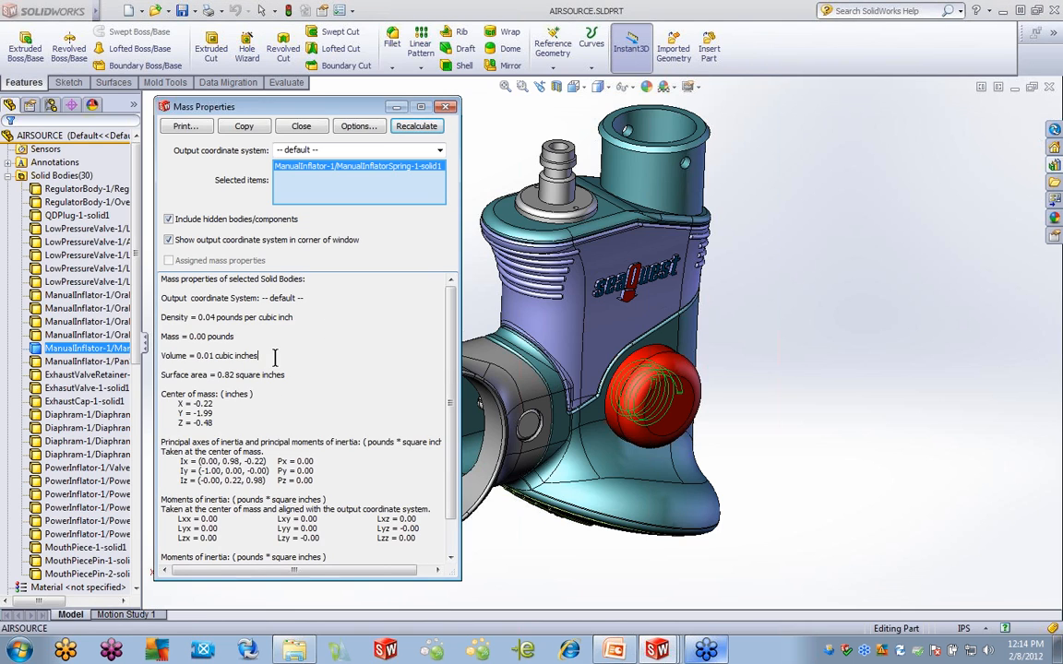
drag(274, 356, 170, 280)
click(334, 351)
click(446, 107)
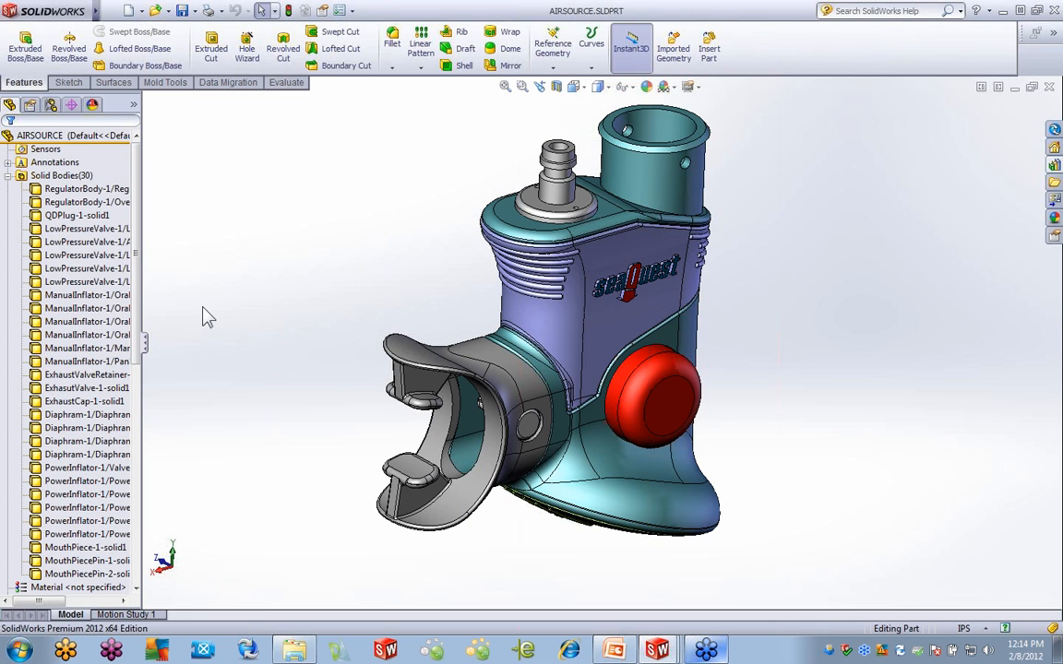
Assign Plain Carbon Steel to the ManualInflator-1/OralButtonBezel-1 body and a favorite material to the ExhaustCap-1 body
right_click(93, 295)
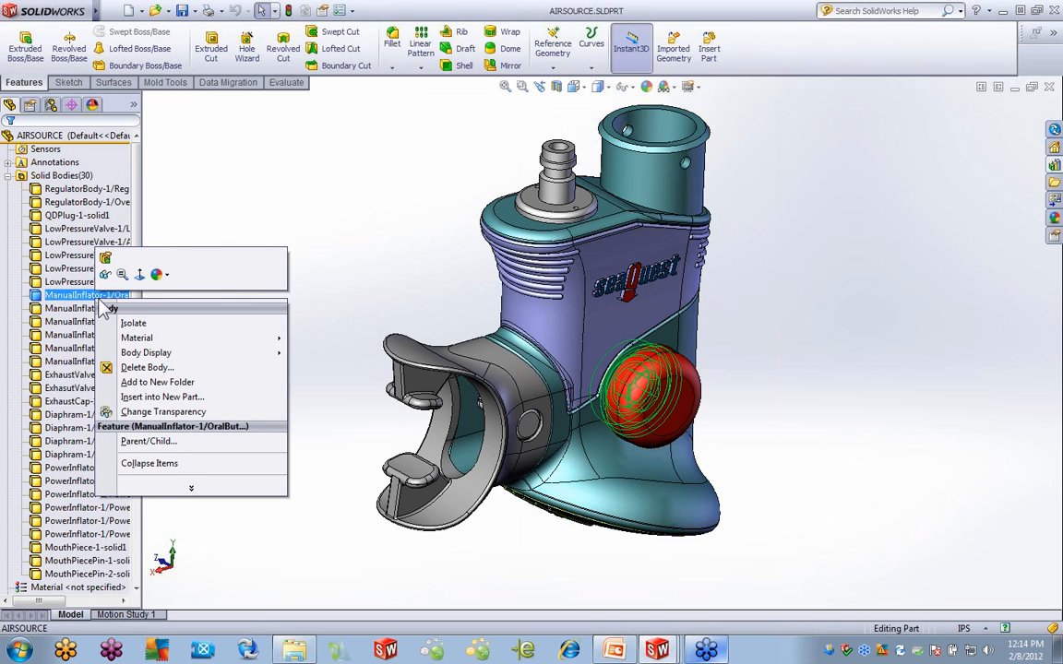
mouse_move(154, 340)
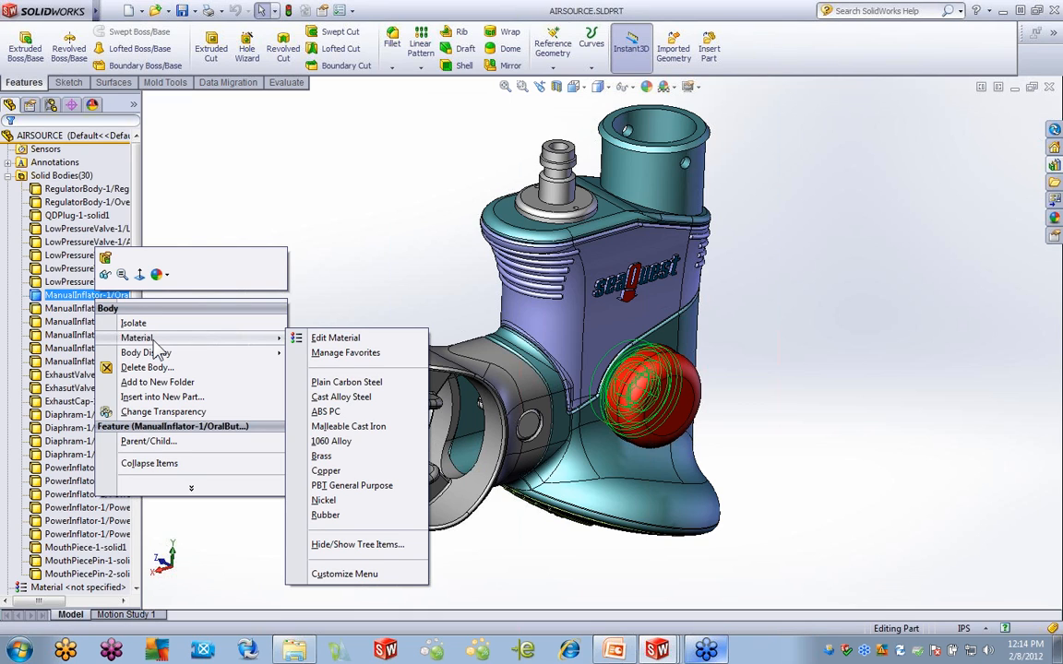
click(341, 383)
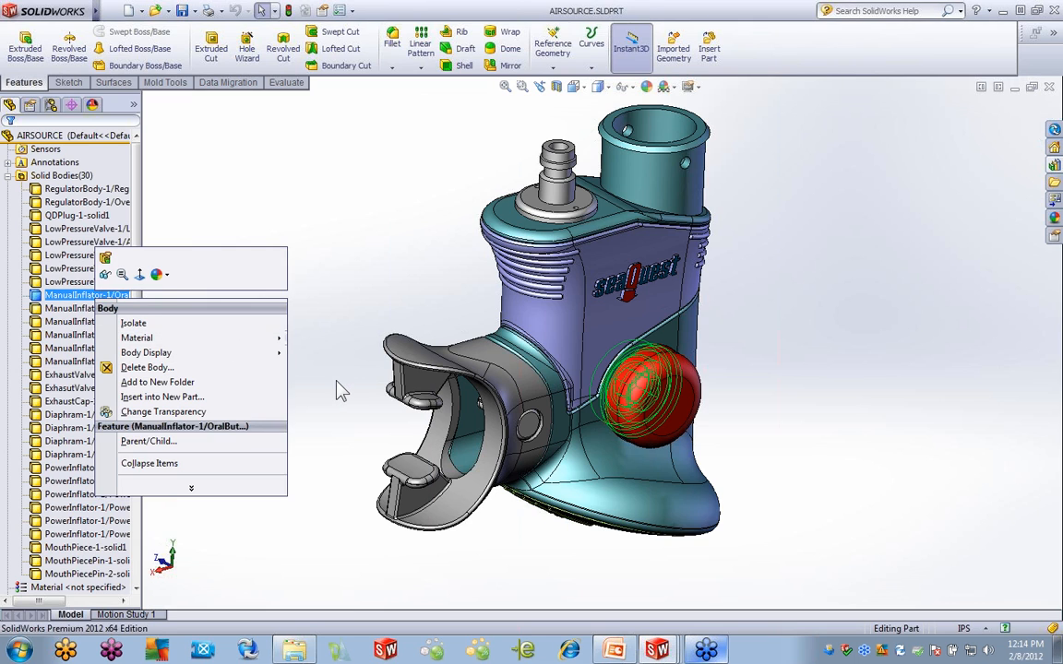
right_click(79, 403)
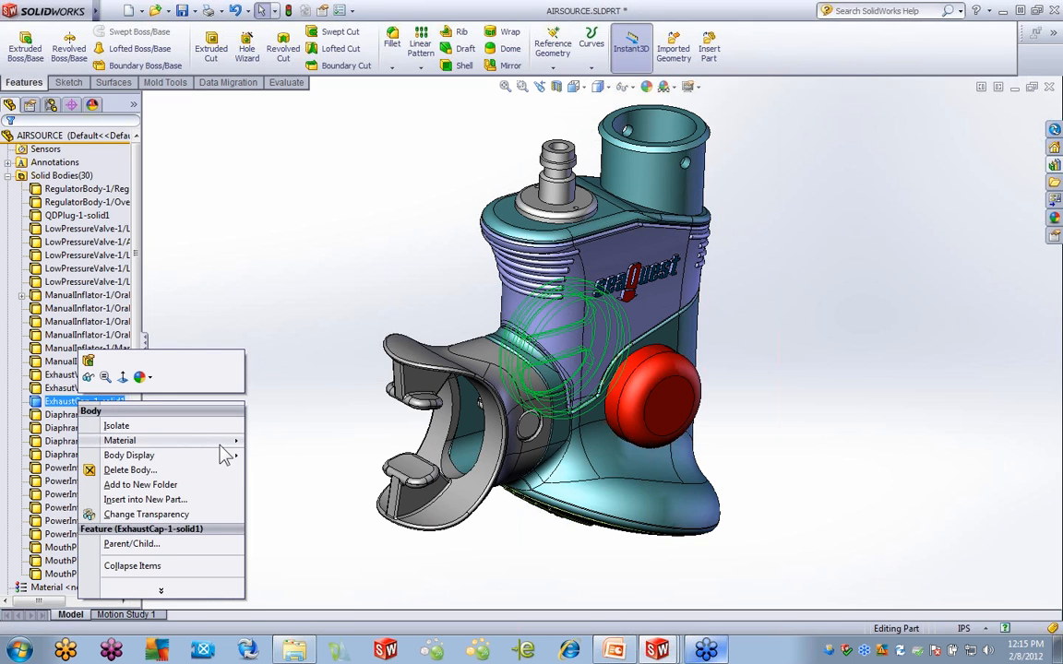
mouse_move(198, 440)
click(308, 380)
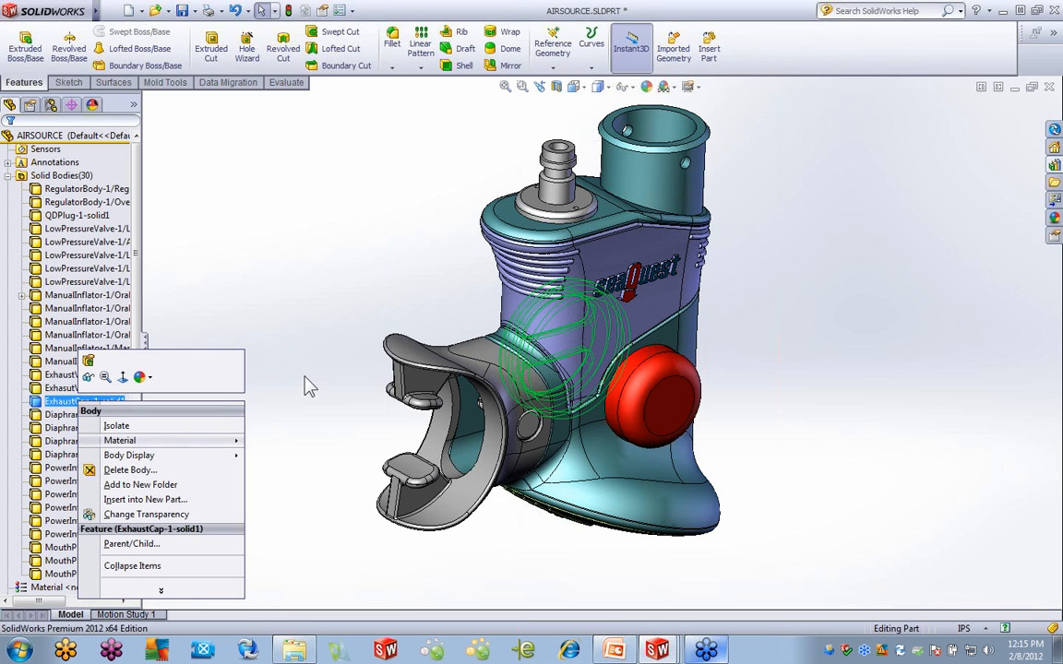
click(291, 304)
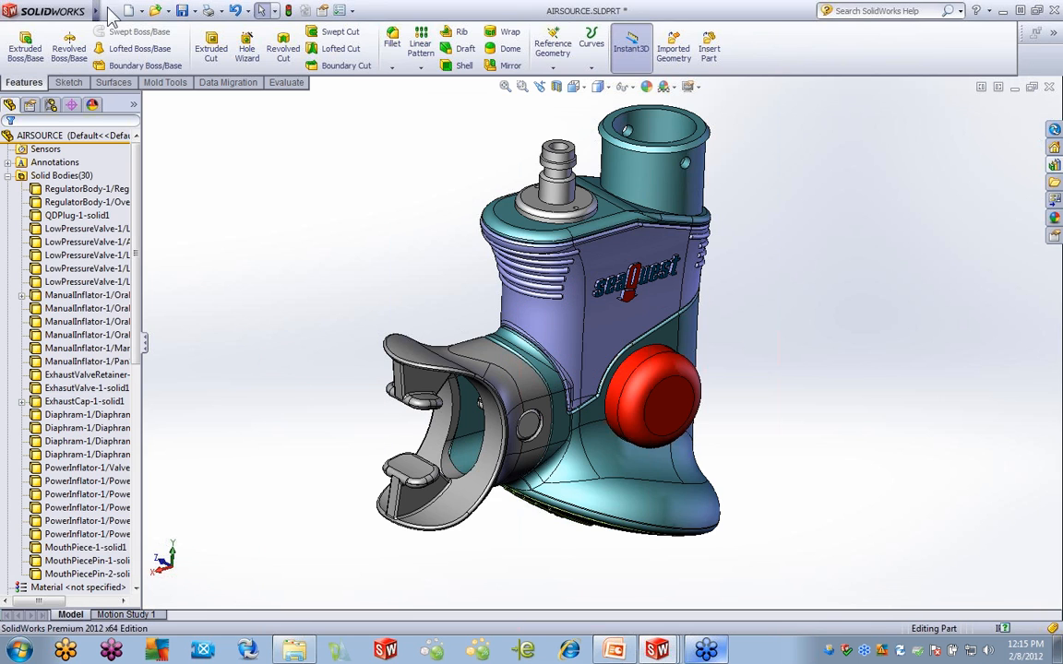
Calculate the mass properties of only the LowPressureValve-1/LPValveO-Ring3-1 body and close the results
mouse_move(106, 12)
click(226, 11)
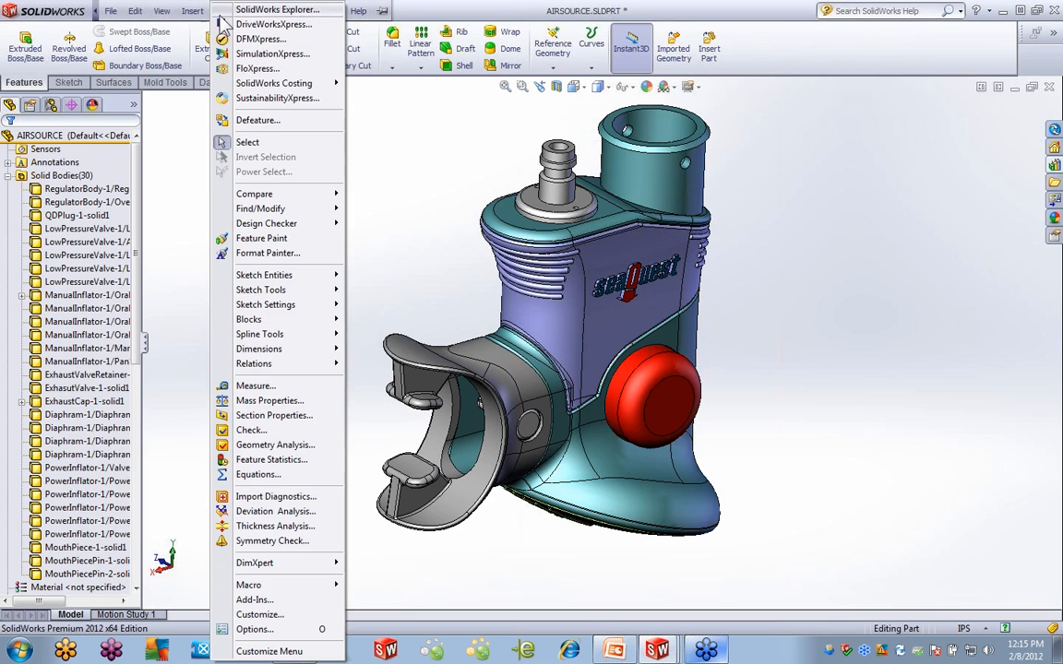
click(273, 402)
right_click(343, 186)
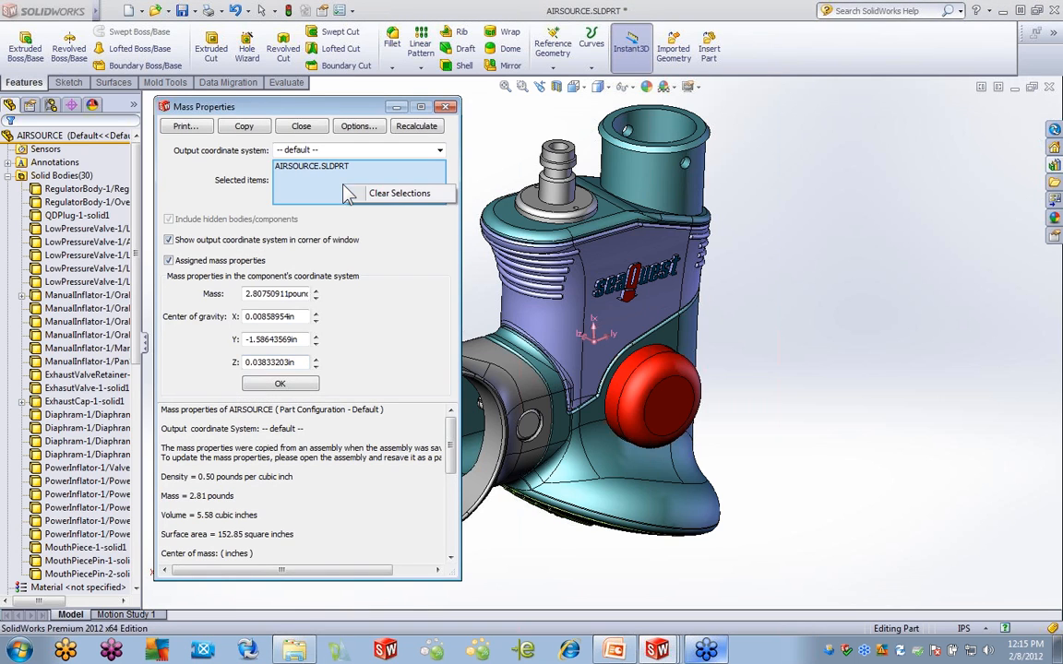
click(350, 193)
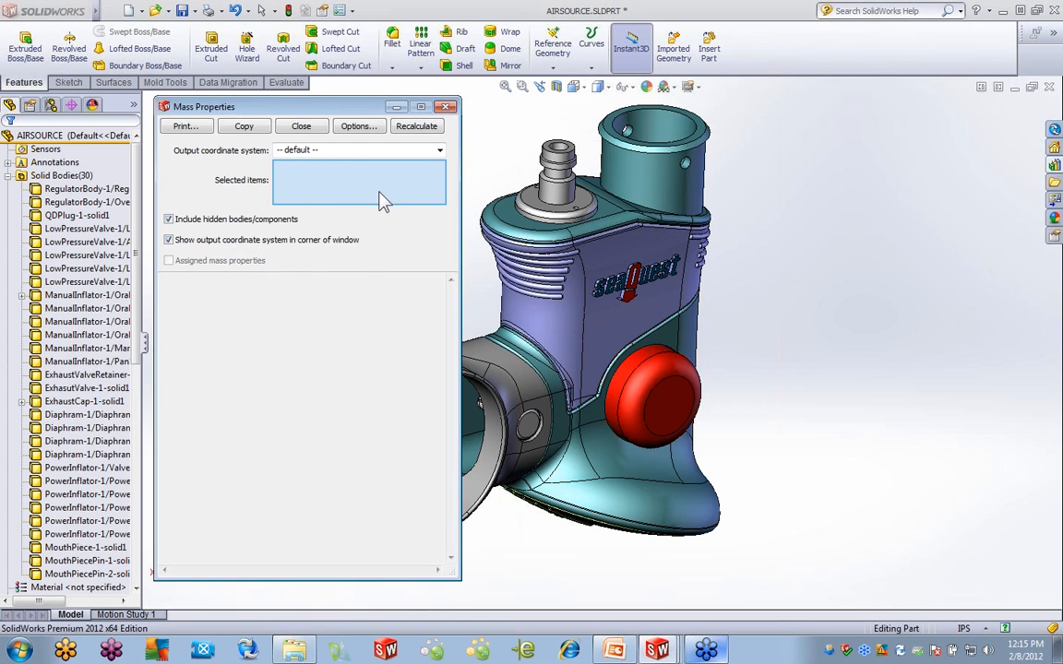
click(83, 282)
click(412, 127)
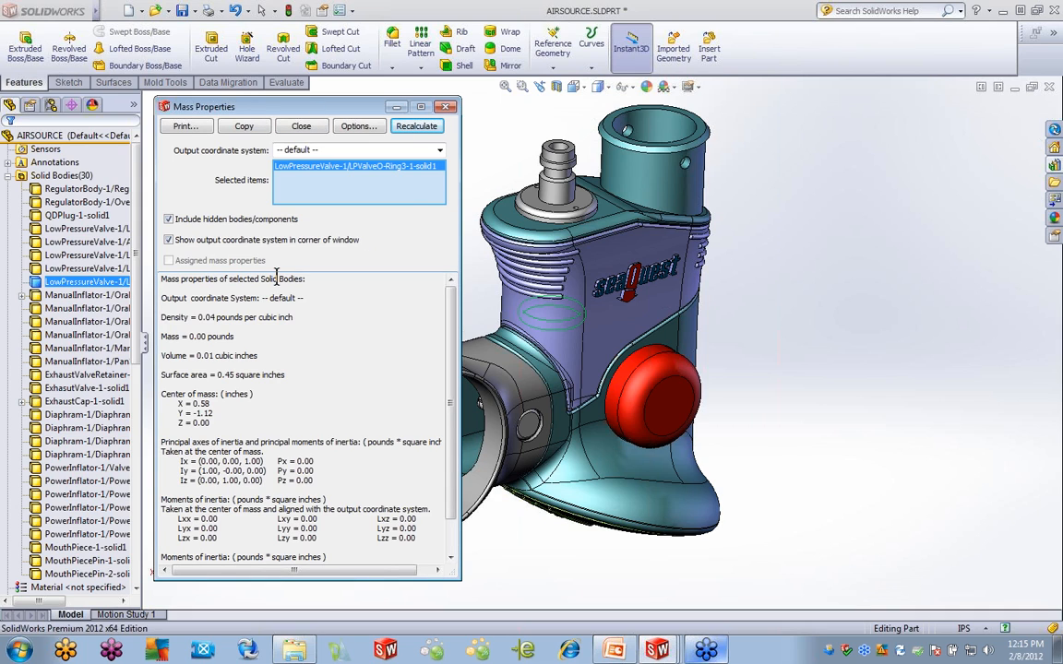
click(447, 106)
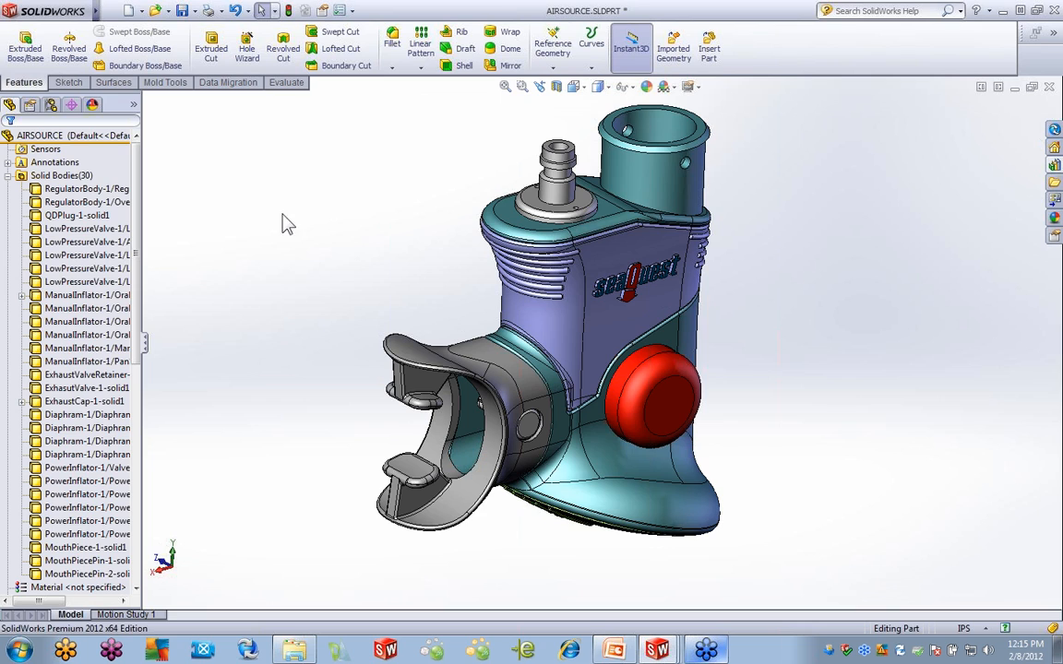
Widen the feature tree to fit the full body names and expand the display pane beside it
drag(141, 141, 305, 142)
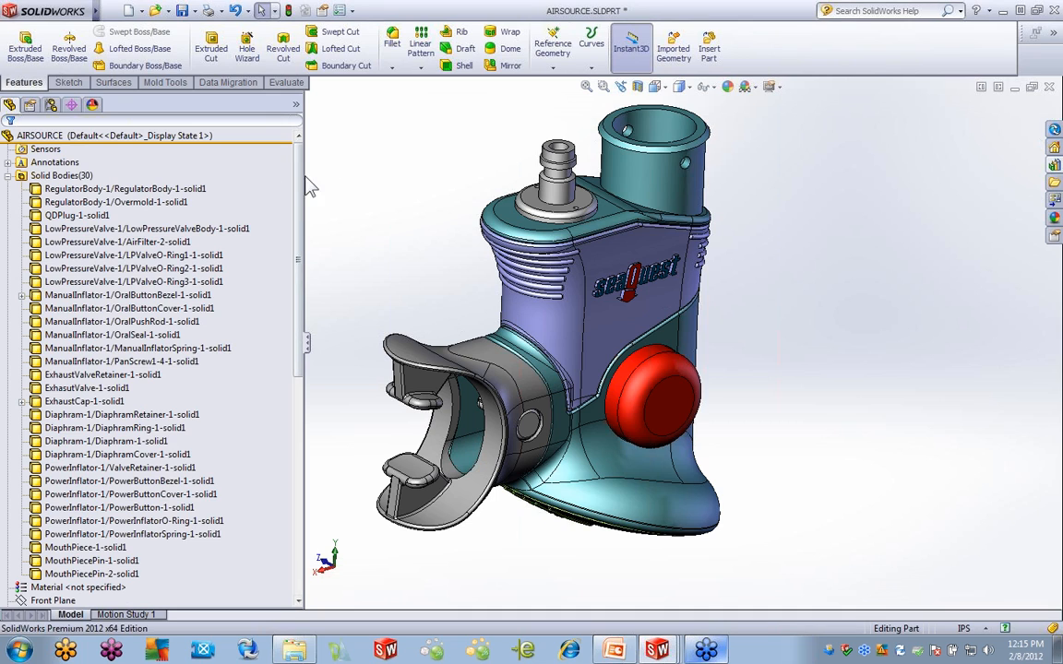
click(296, 105)
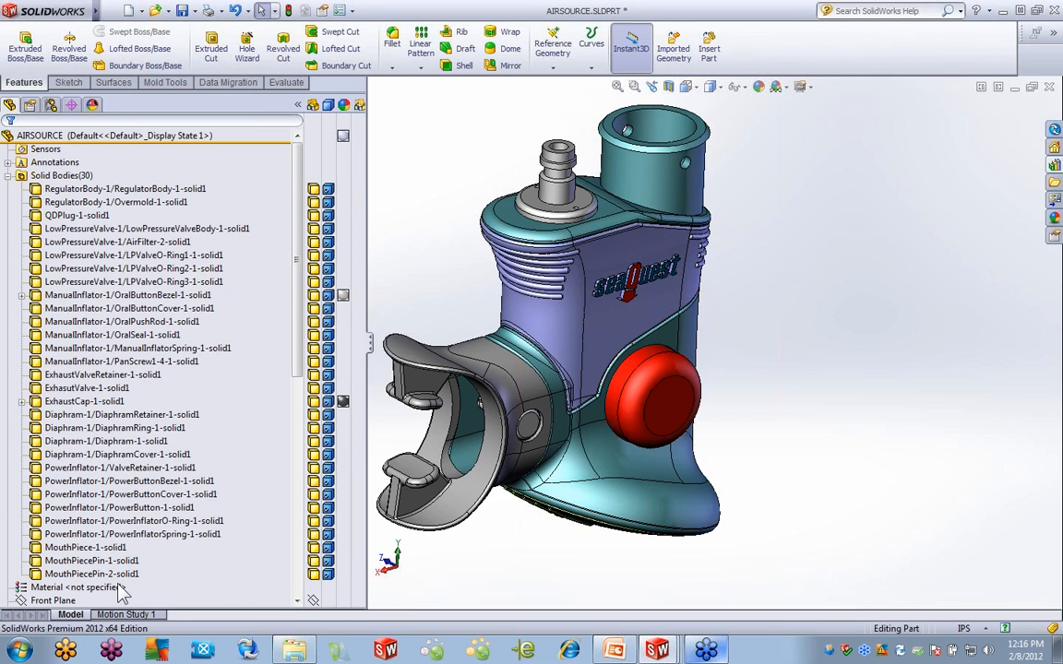
Hide and reshow the RegulatorBody-1/RegulatorBody-1 body and switch its display mode to Wireframe
click(313, 193)
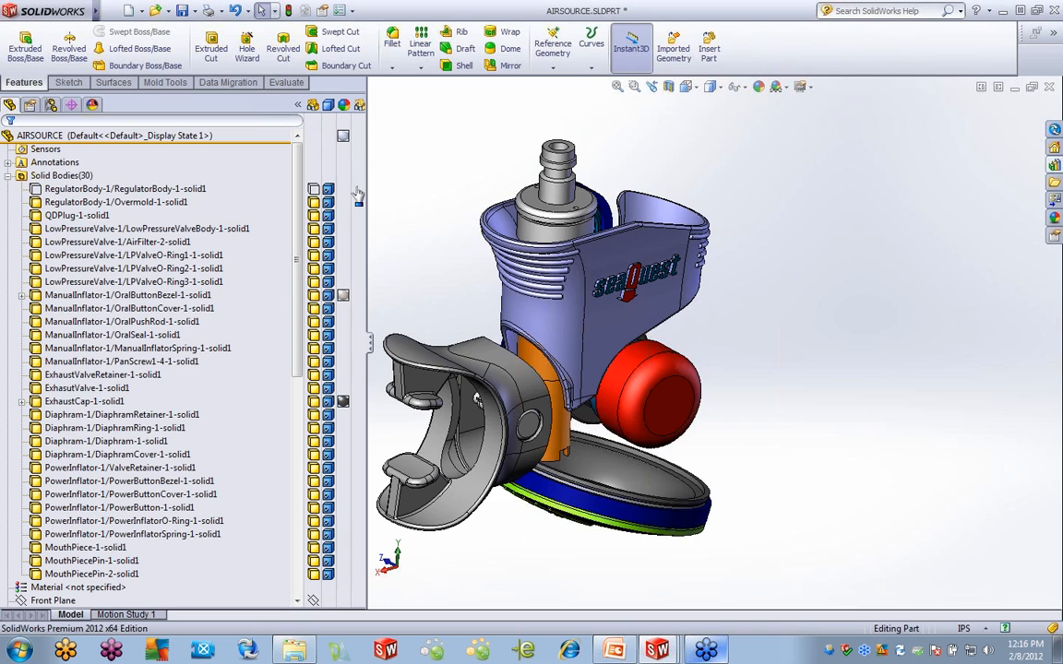
click(314, 190)
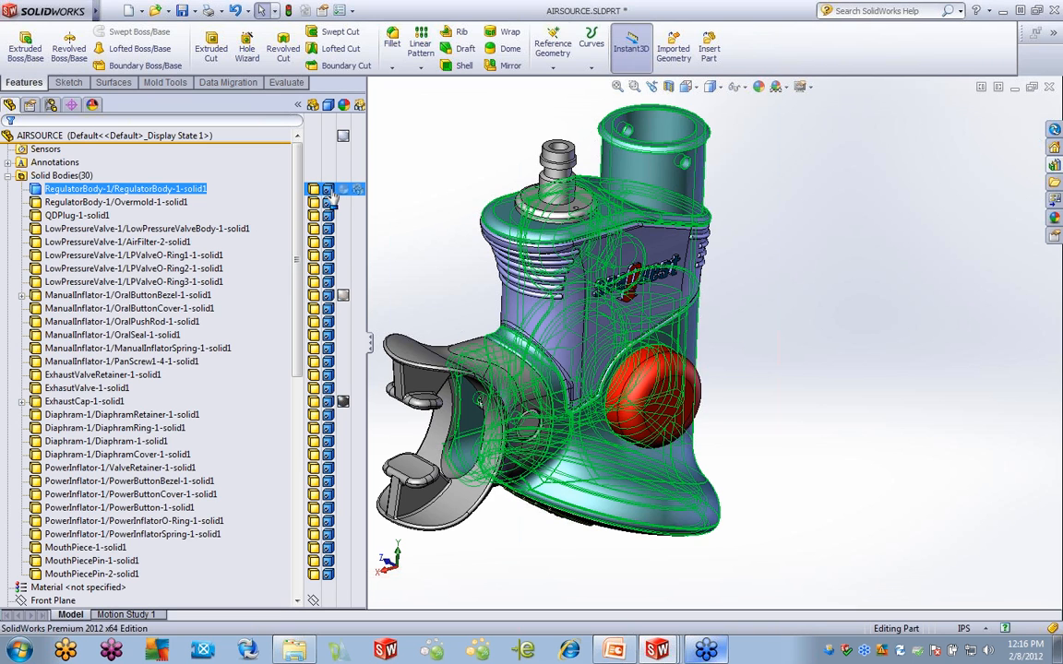
click(328, 189)
click(386, 201)
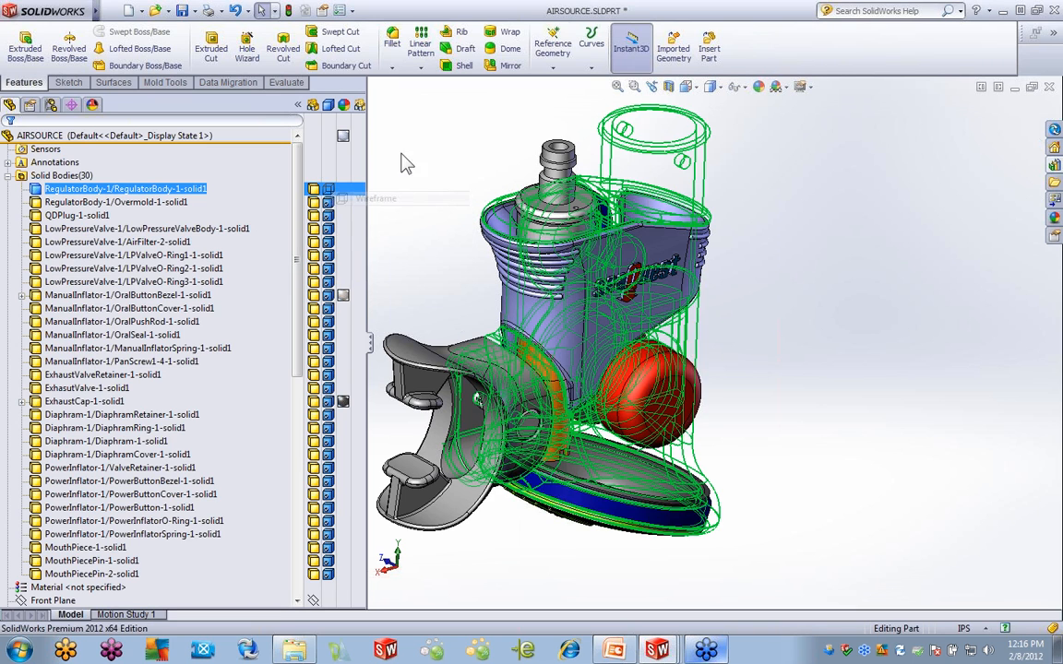
click(423, 170)
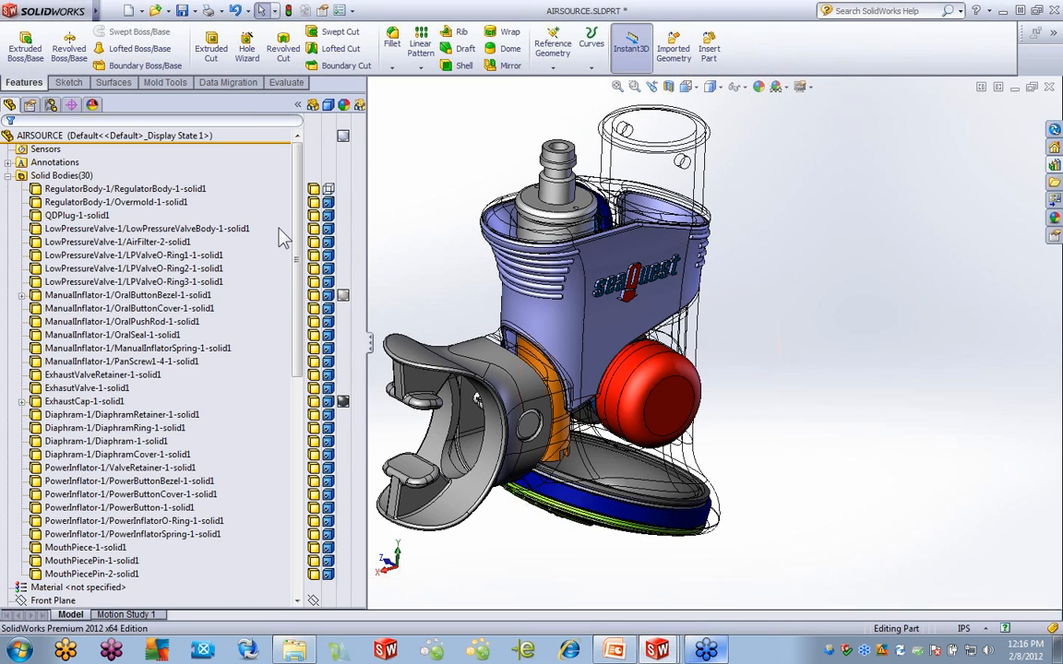
Apply a red color appearance with RGB 192, 0, 0 to the RegulatorBody-1/RegulatorBody-1 body
click(345, 193)
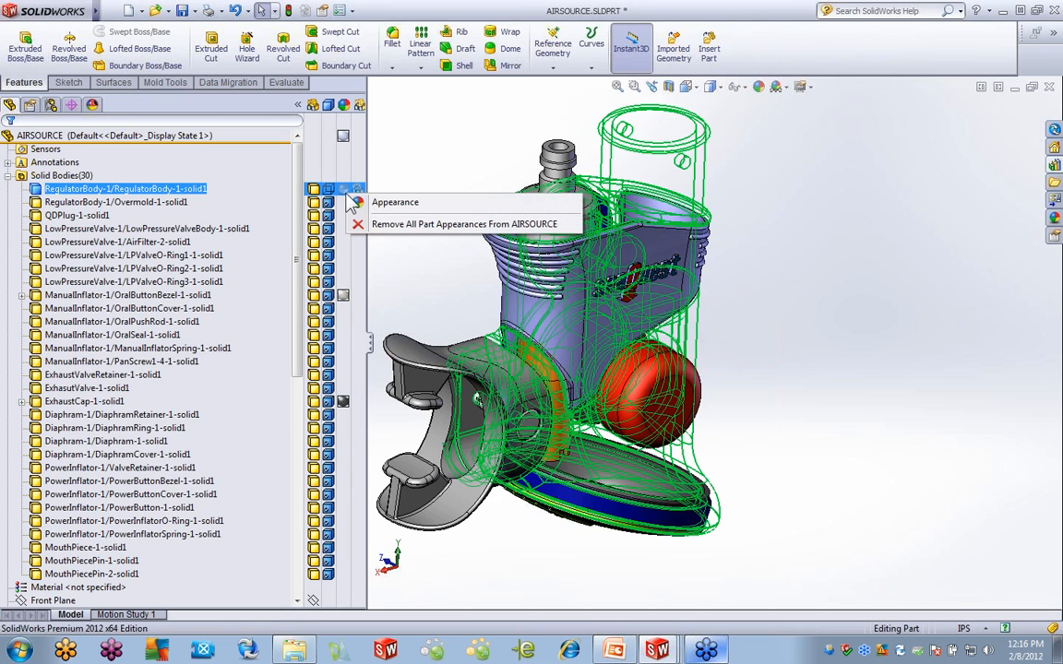
click(383, 208)
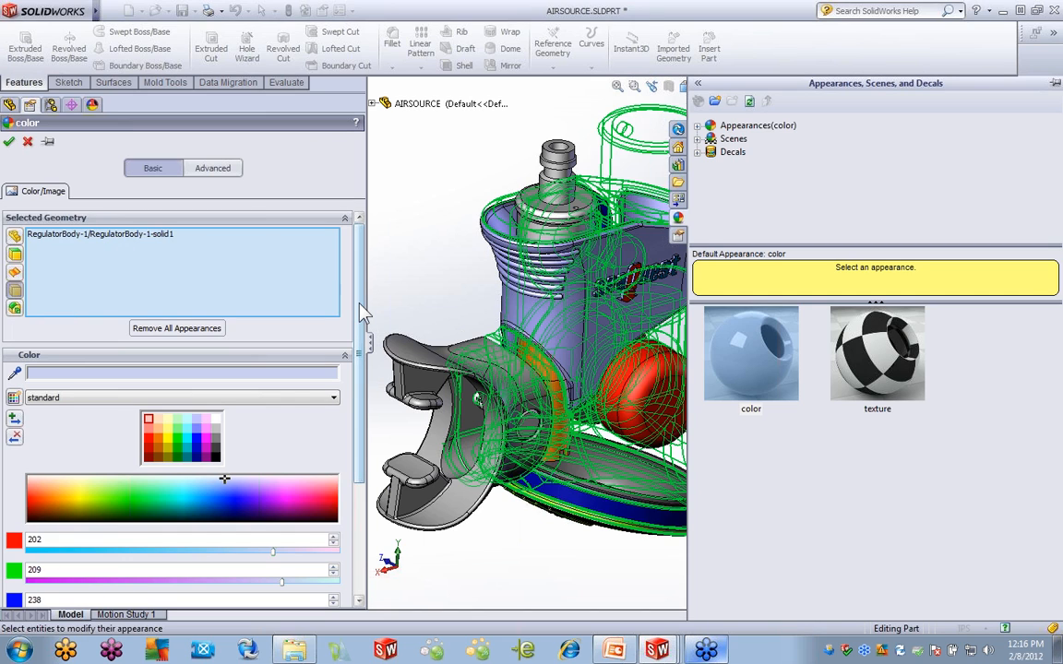
scroll(361, 308, down, 4)
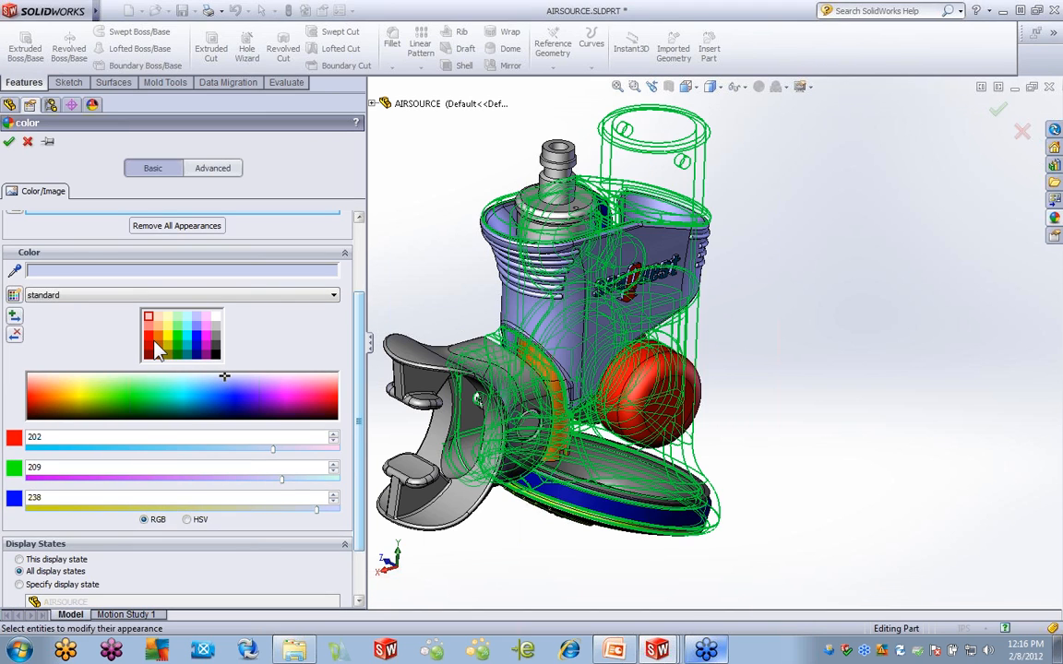
click(152, 344)
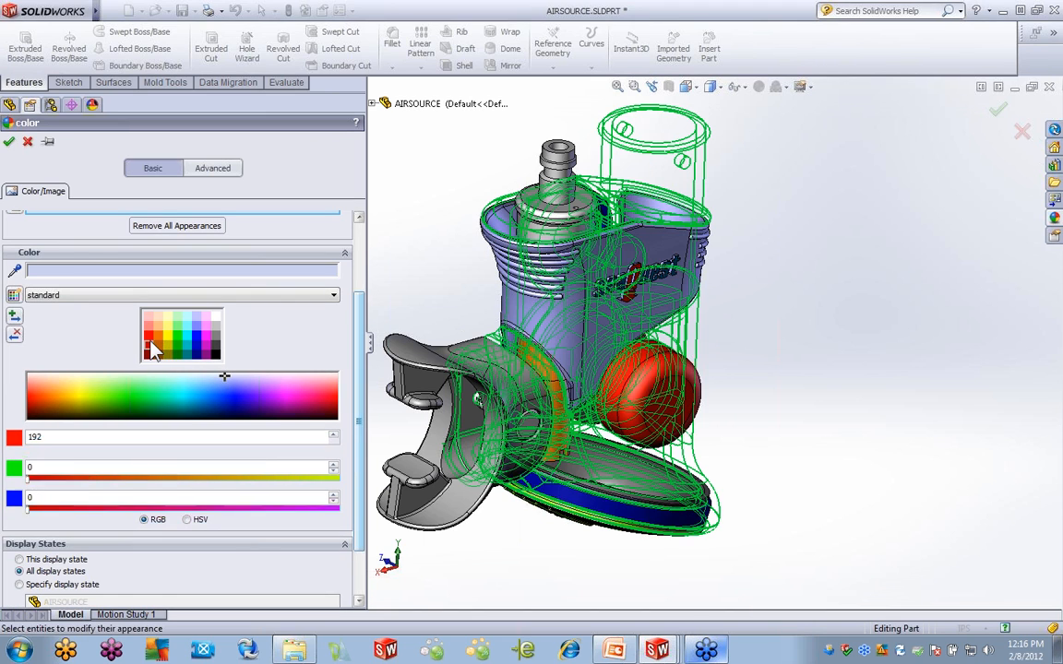
click(9, 143)
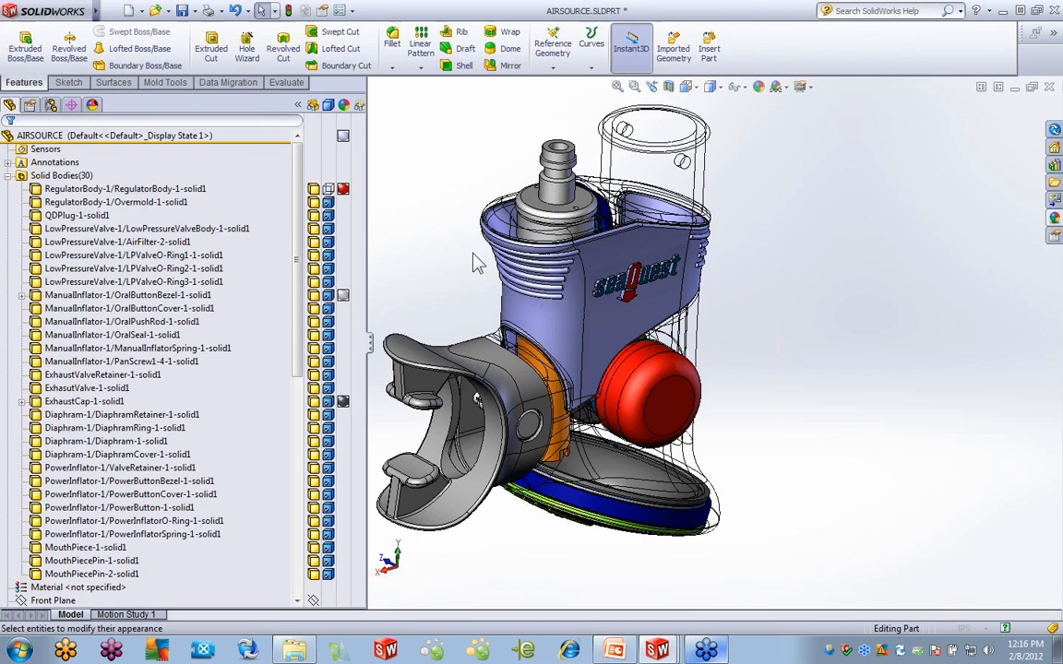
Set the display mode of the RegulatorBody-1/RegulatorBody-1 body to Shaded With Edges
click(328, 189)
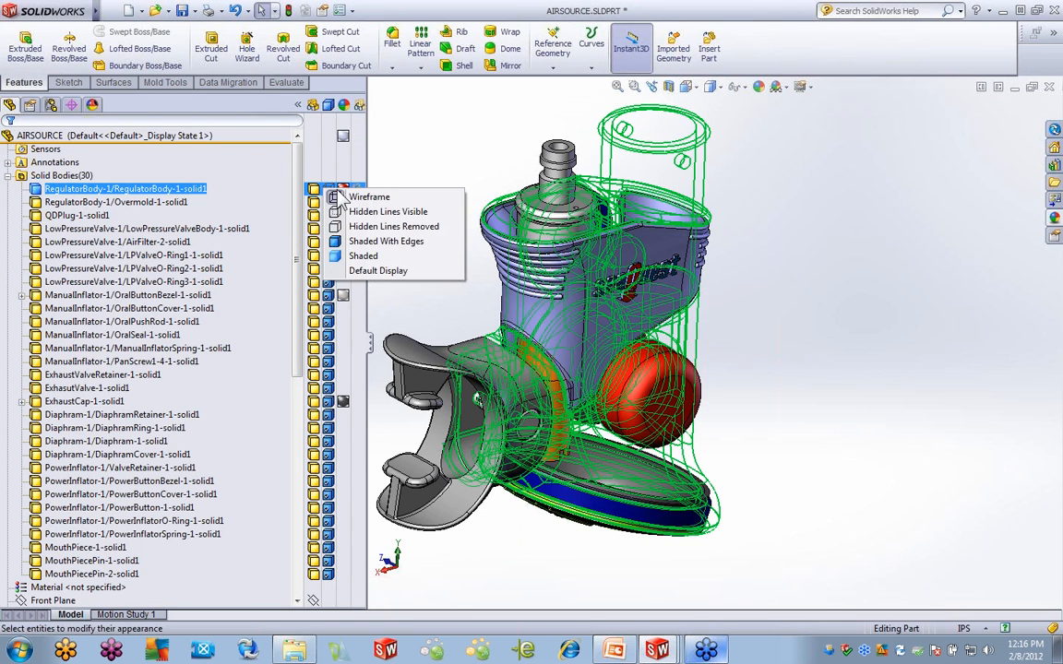
click(369, 241)
click(775, 277)
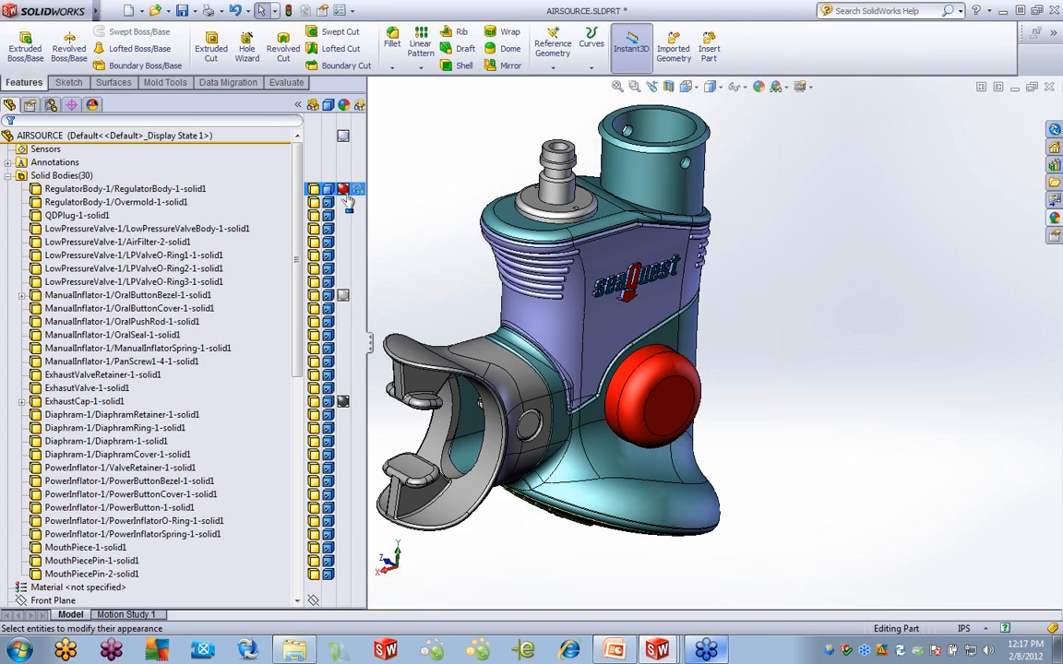
Review the RegulatorBody-1/RegulatorBody-1 body's appearance preview and the commands available for the body
mouse_move(349, 200)
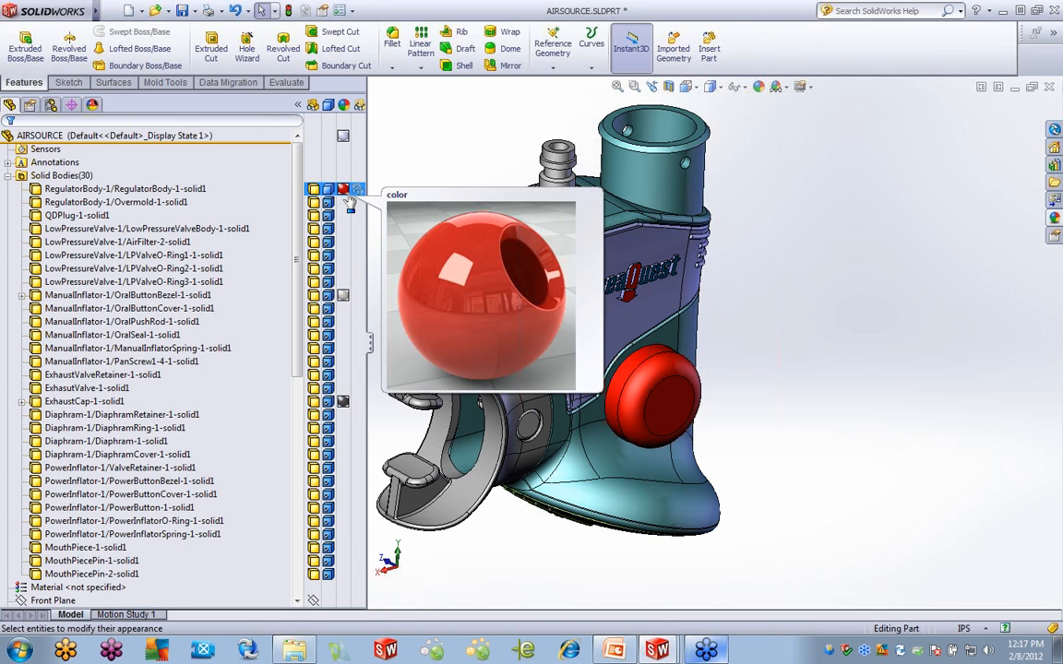
right_click(188, 191)
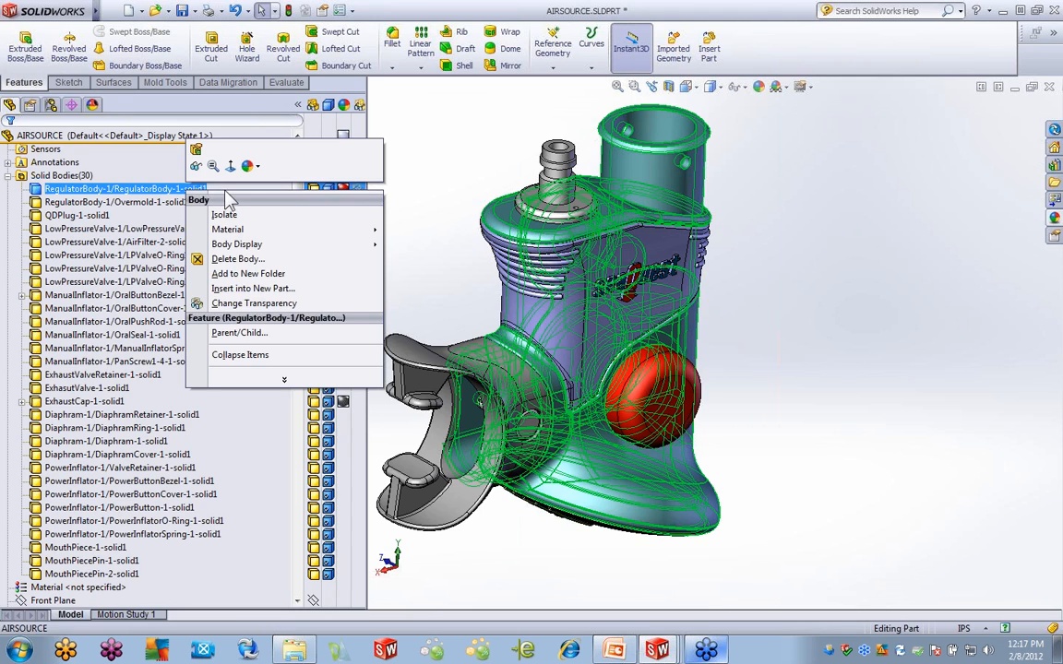
mouse_move(250, 245)
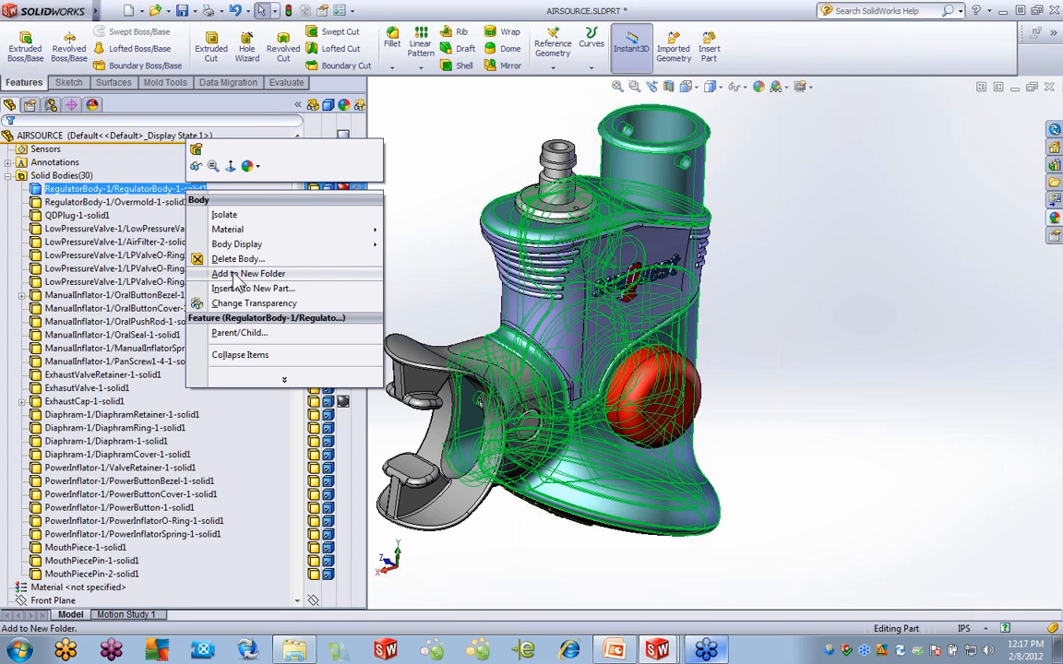
click(761, 240)
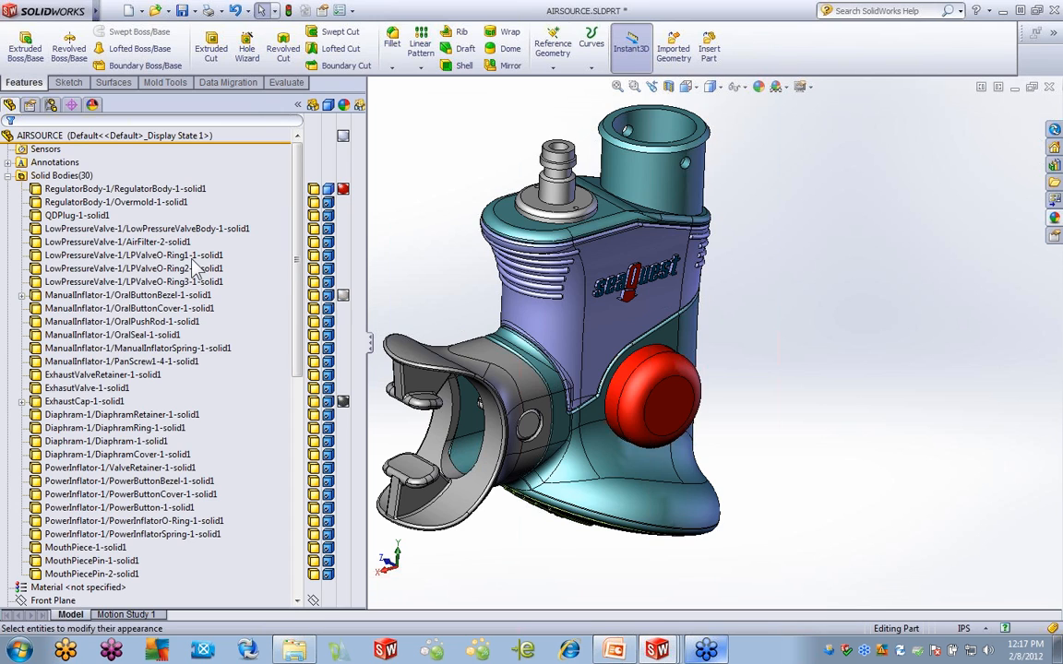
Group the LowPressureValve-1 bodies, from LowPressureValveBody through LPValveO-Ring3, in a new Solid Bodies subfolder named Low Pressure
click(106, 229)
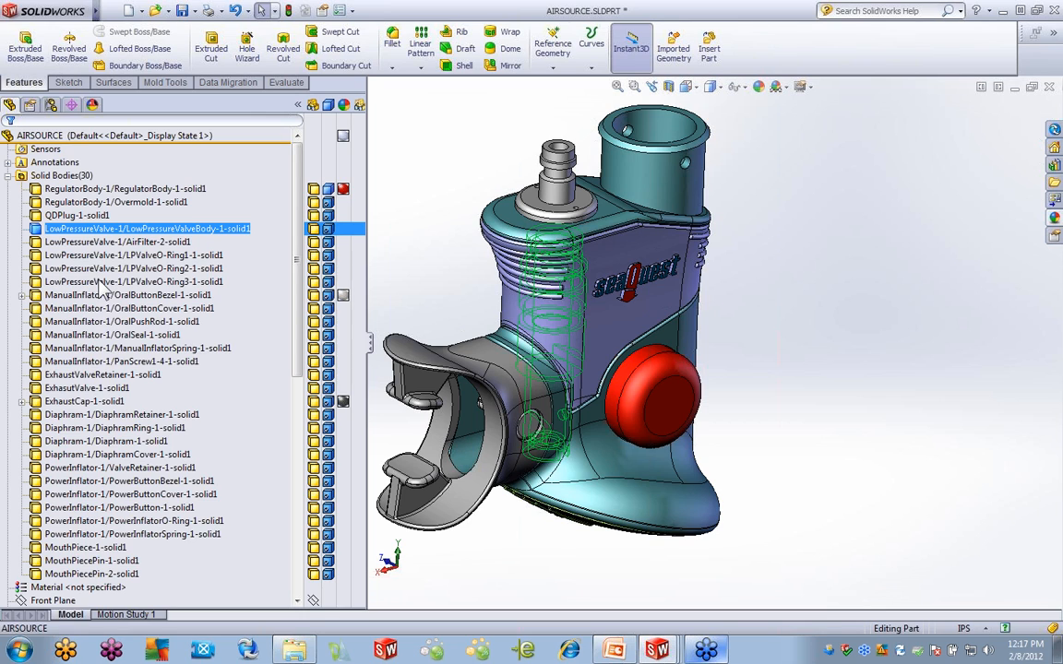
shift+click(101, 281)
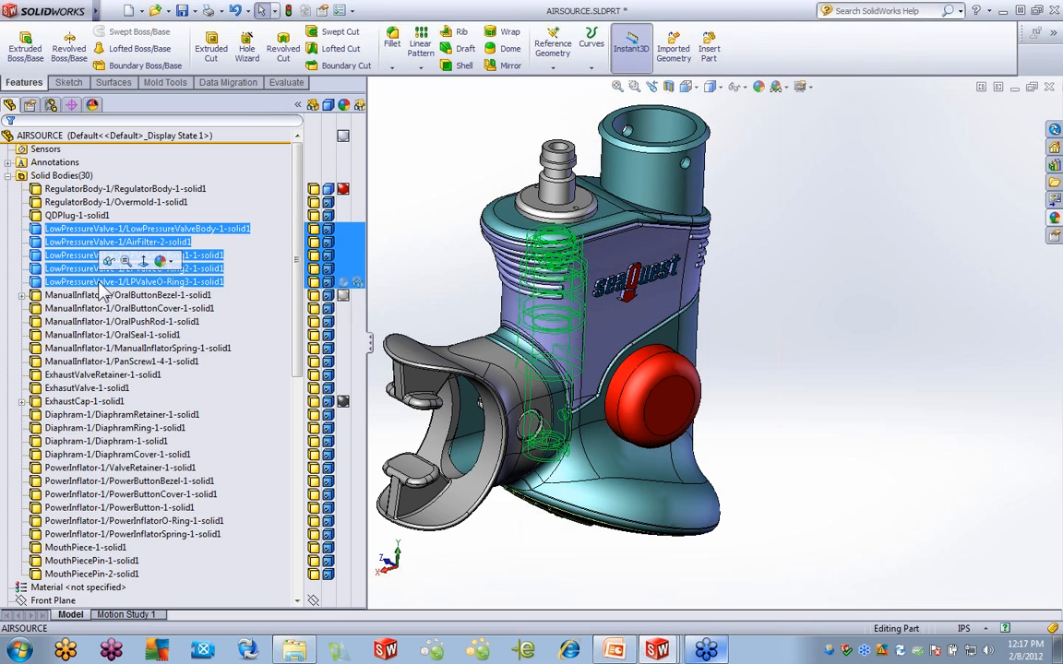
right_click(103, 287)
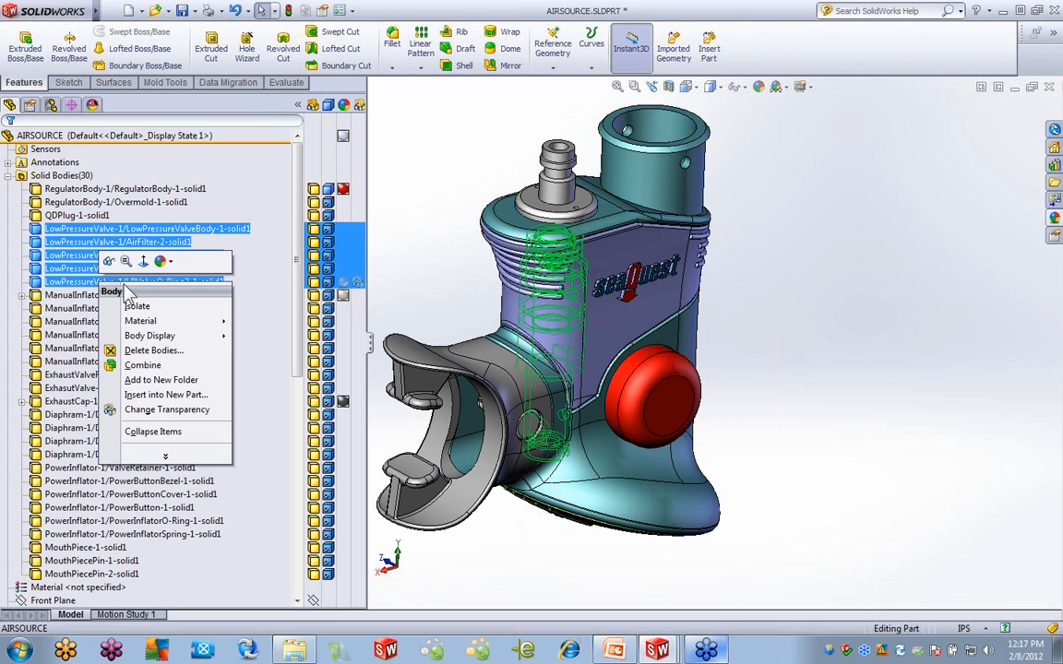
click(161, 380)
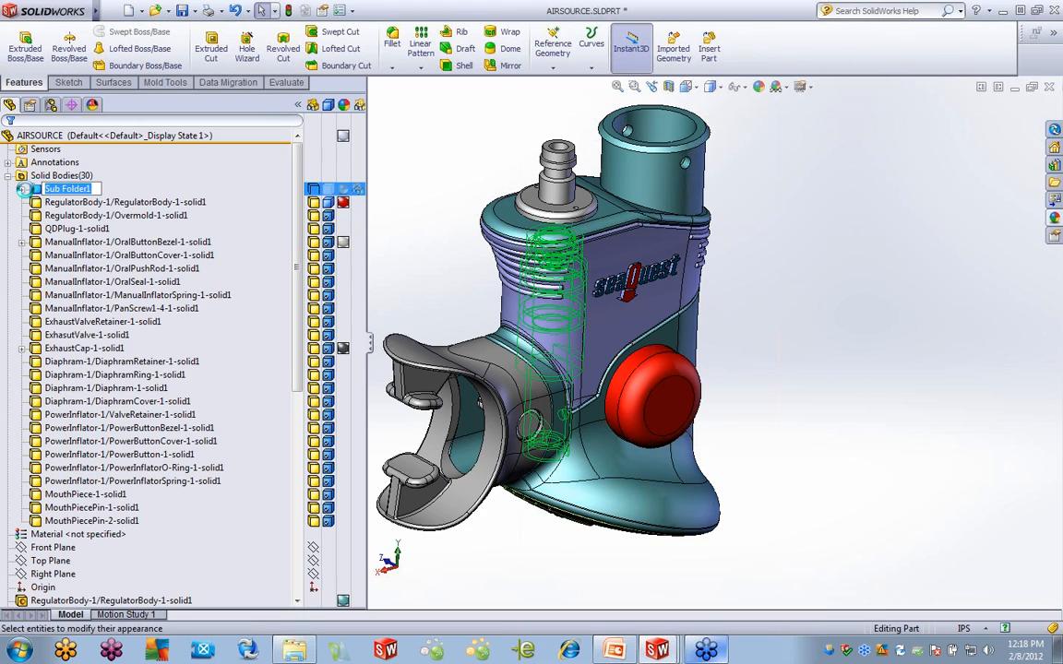
click(22, 188)
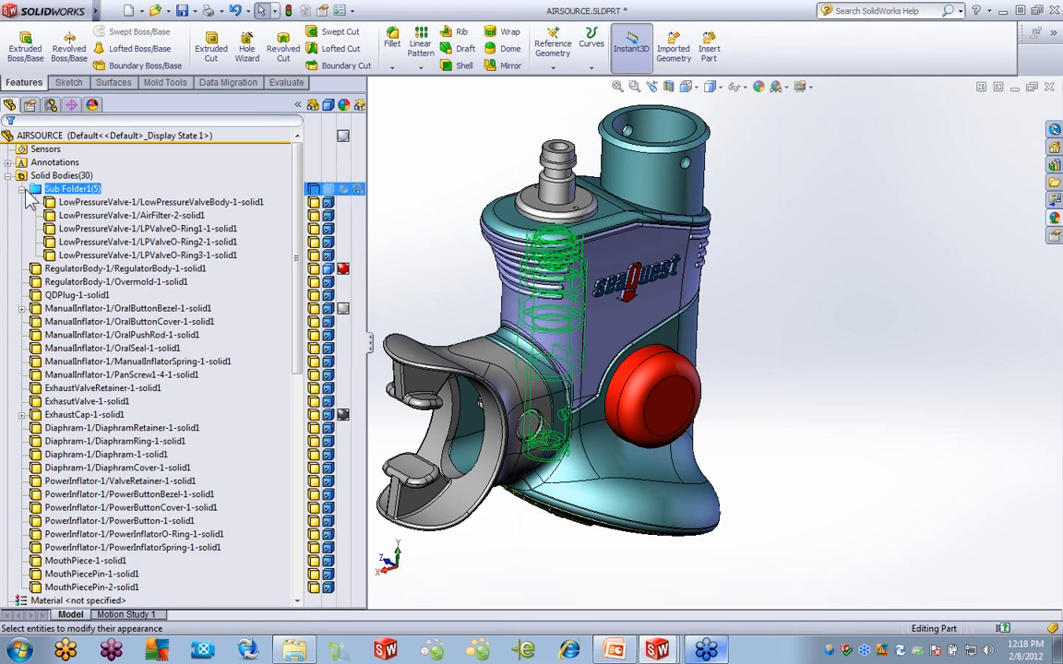
click(88, 190)
text(Low)
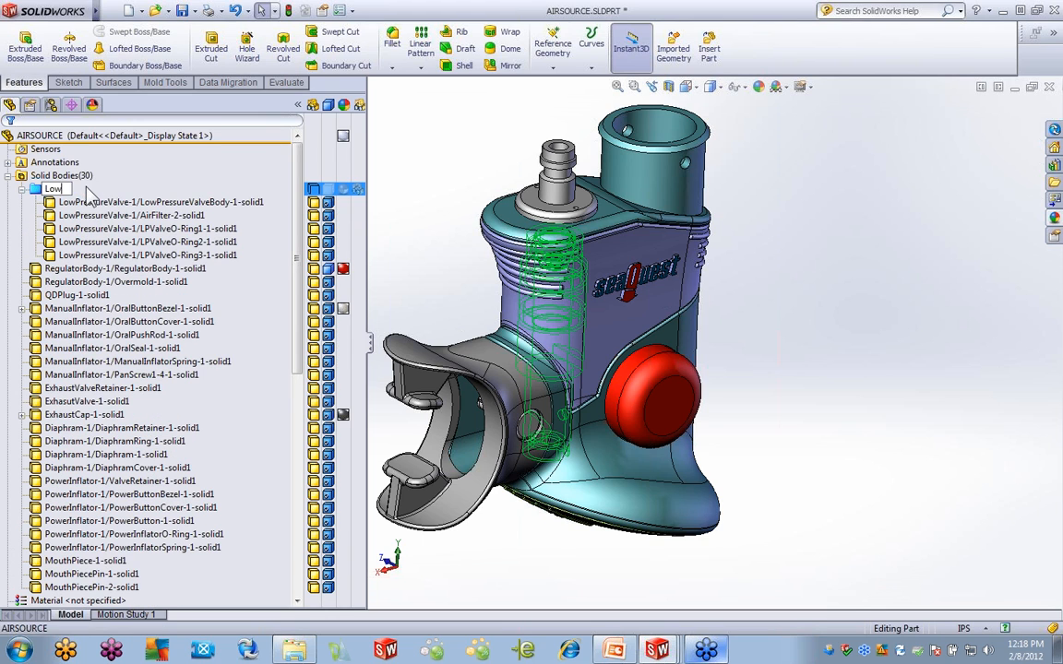
text( Pressure)
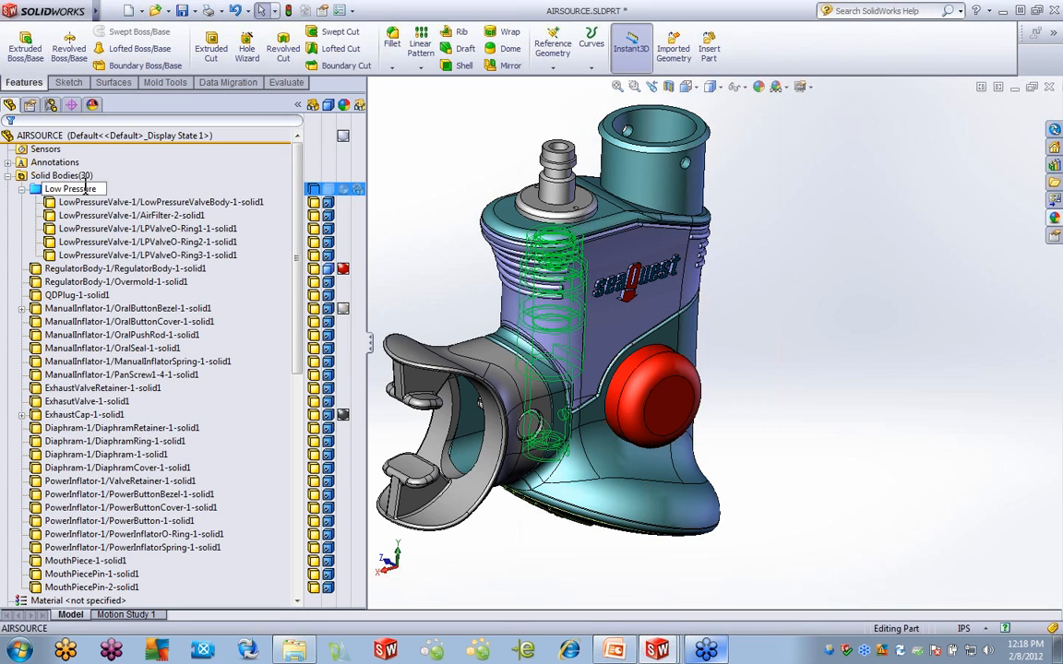
click(488, 158)
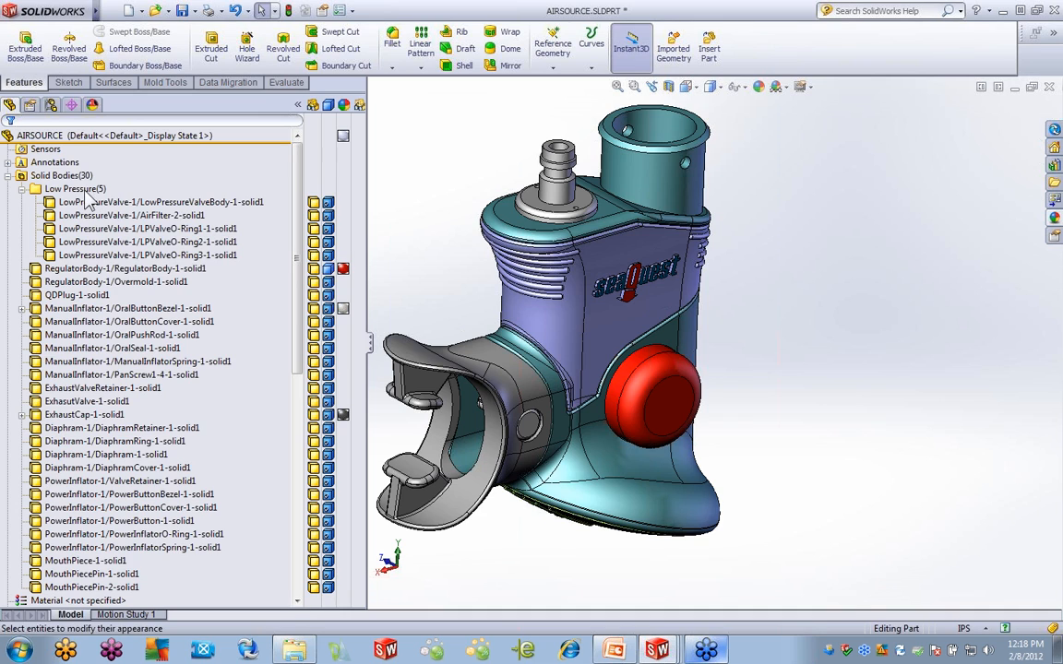
Delete the LowPressureValve-1/LowPressureValveBody-1 body from the part
click(175, 203)
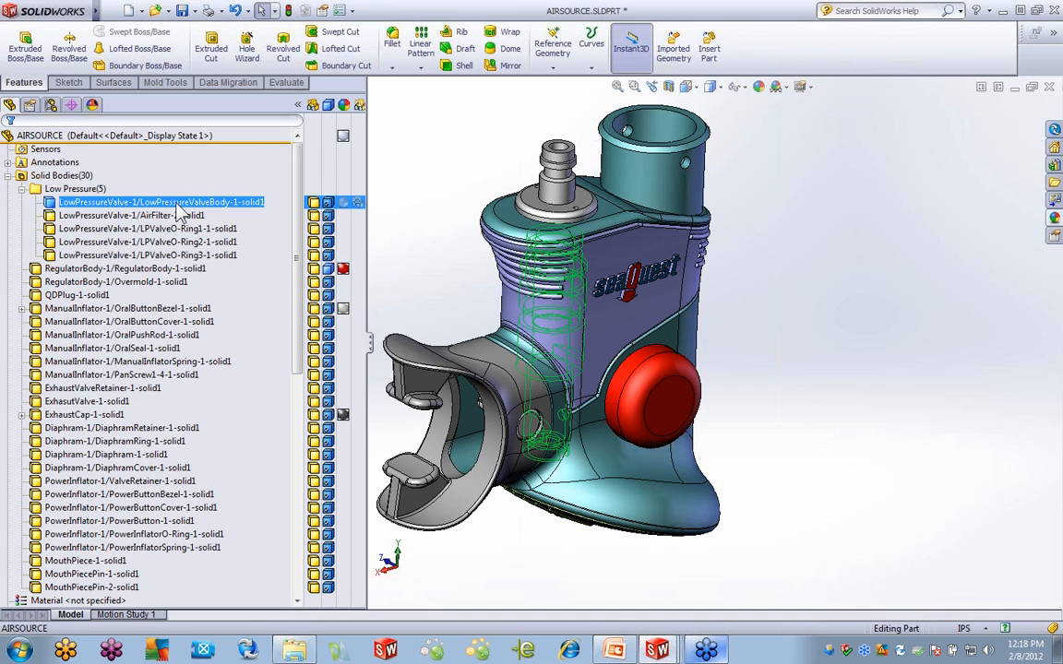
right_click(178, 205)
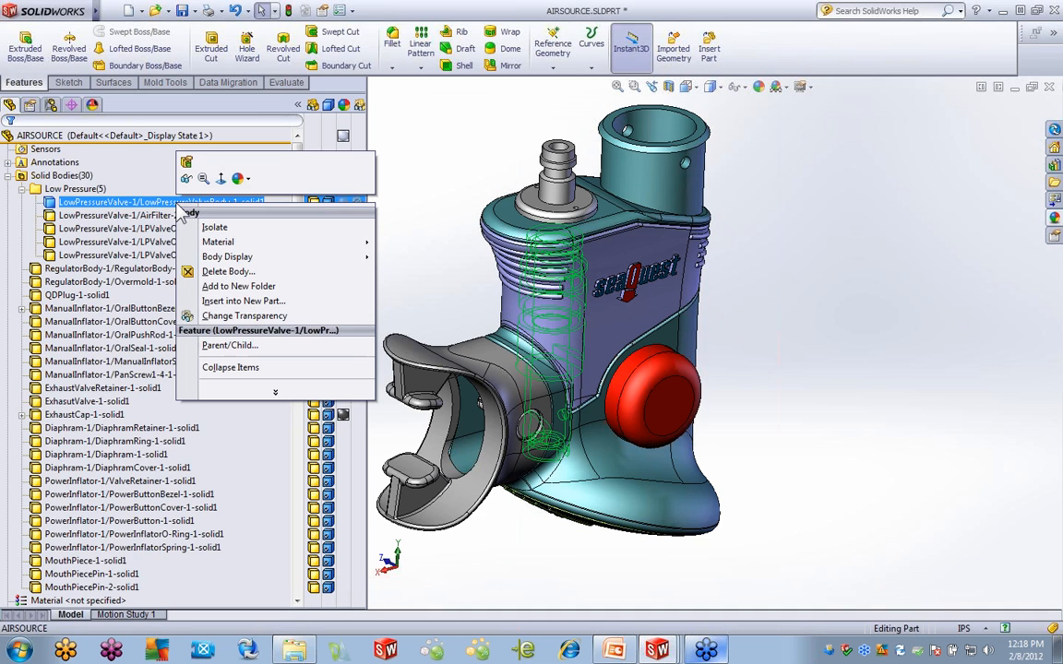
click(227, 272)
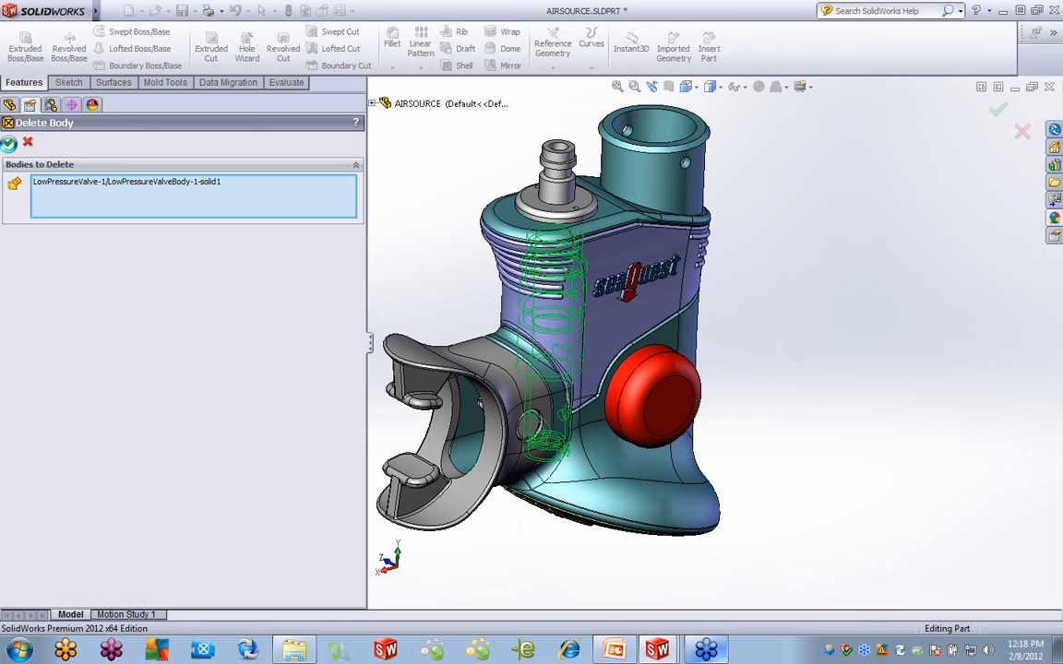
click(8, 142)
Roll the part back to just before the body deletion feature and forward to the end again
drag(295, 216, 296, 503)
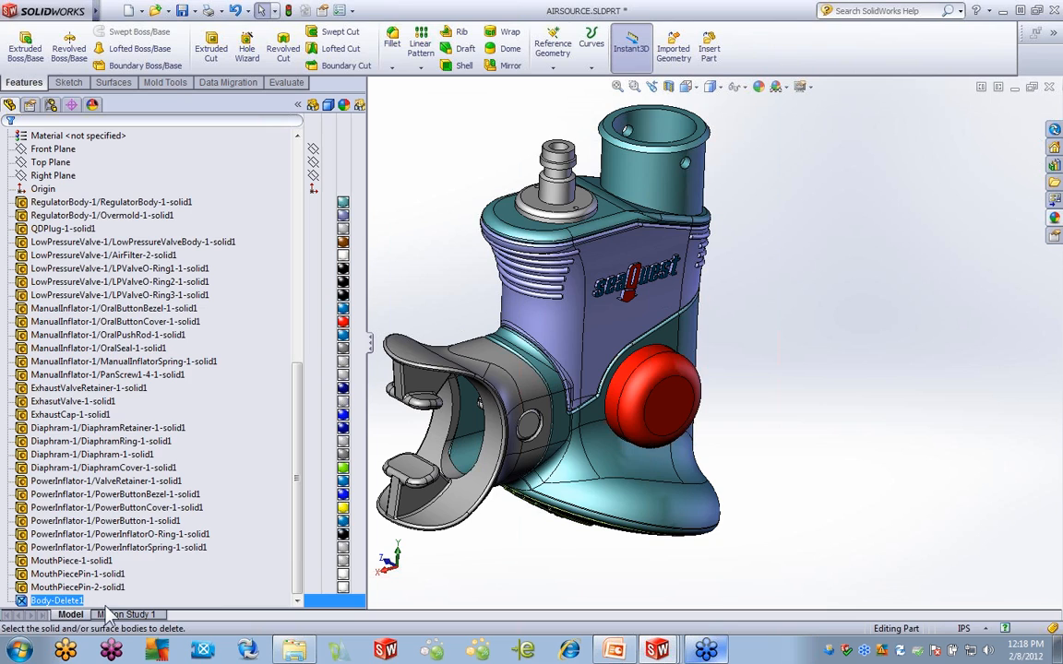
mouse_move(143, 606)
mouse_down()
mouse_move(143, 586)
mouse_move(143, 600)
mouse_up()
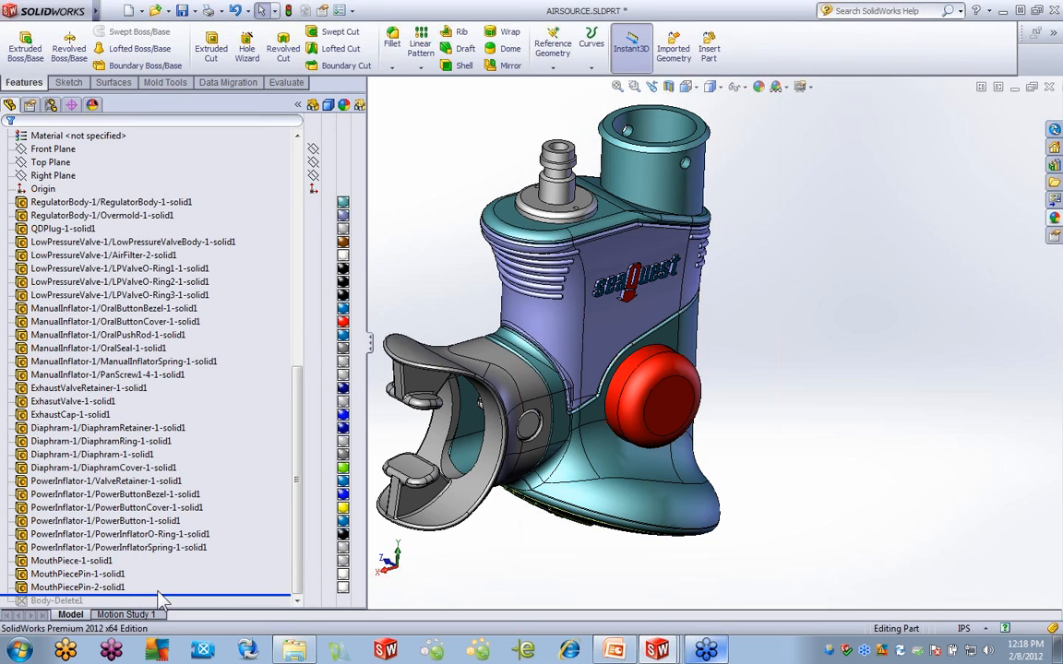
drag(159, 597, 162, 607)
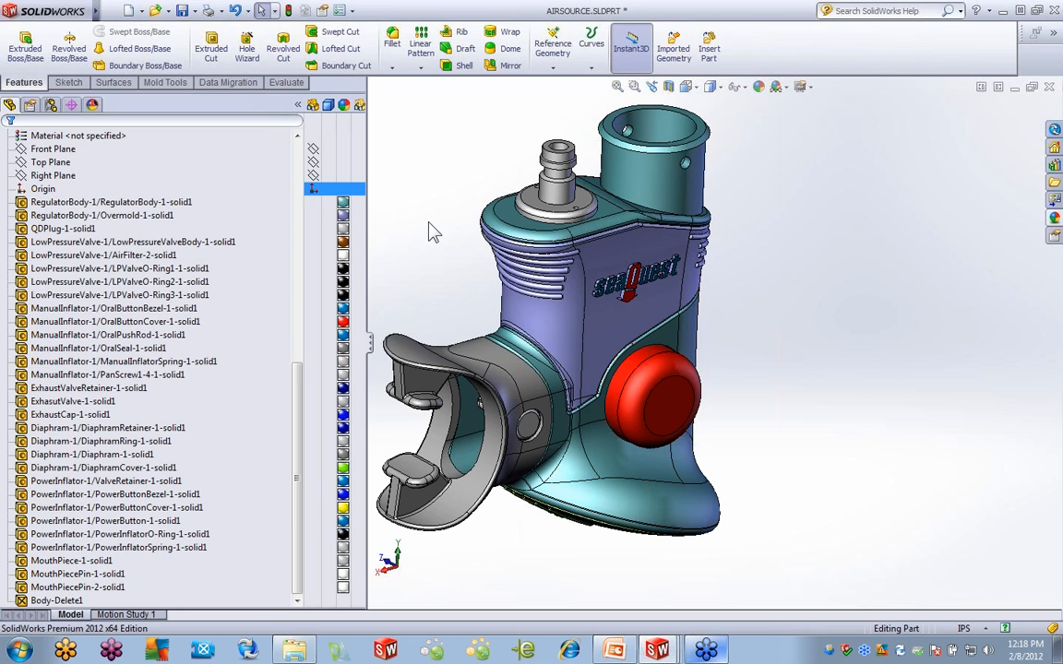
Collapse the display pane and save the RegulatorBody-1/RegulatorBody-1 body as the STEP AP203 file AIRSOURCE.STEP in the MultiBody folder
click(297, 104)
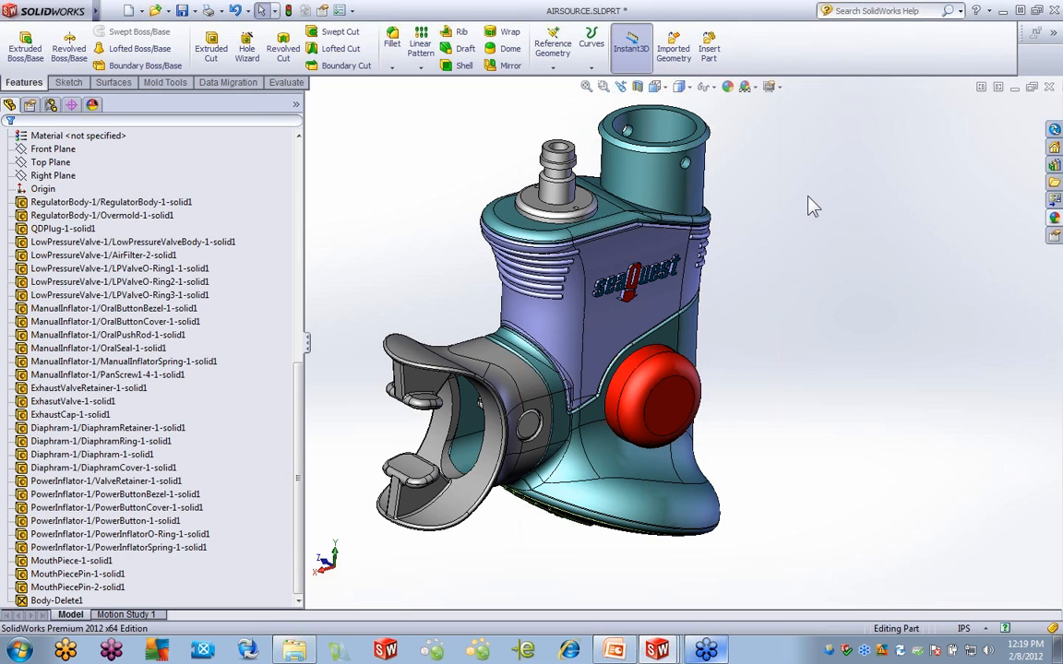
click(669, 189)
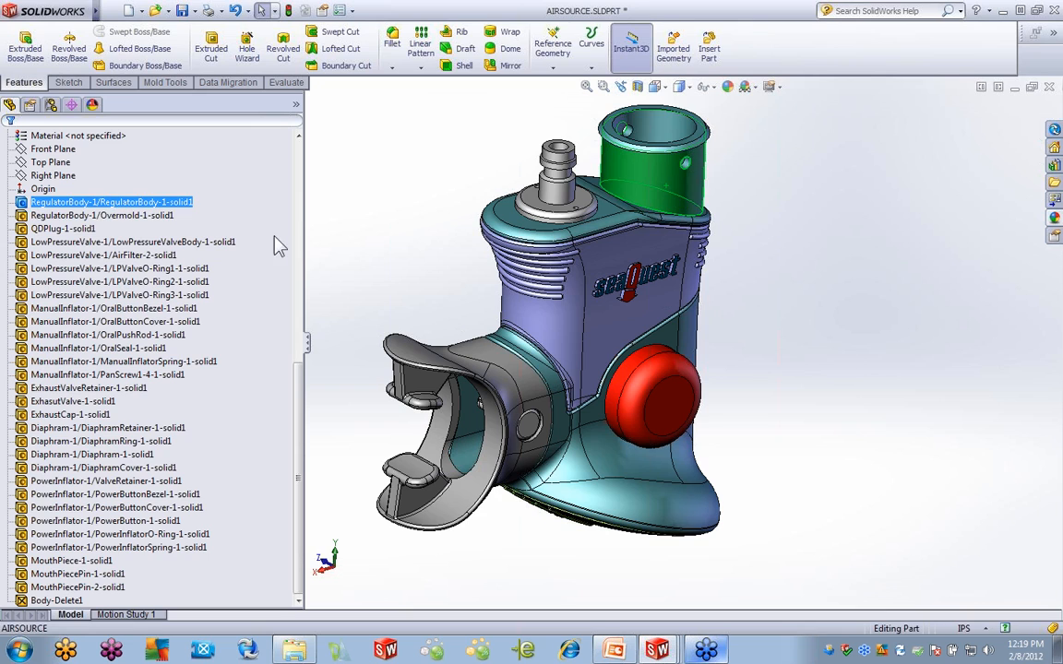
click(127, 205)
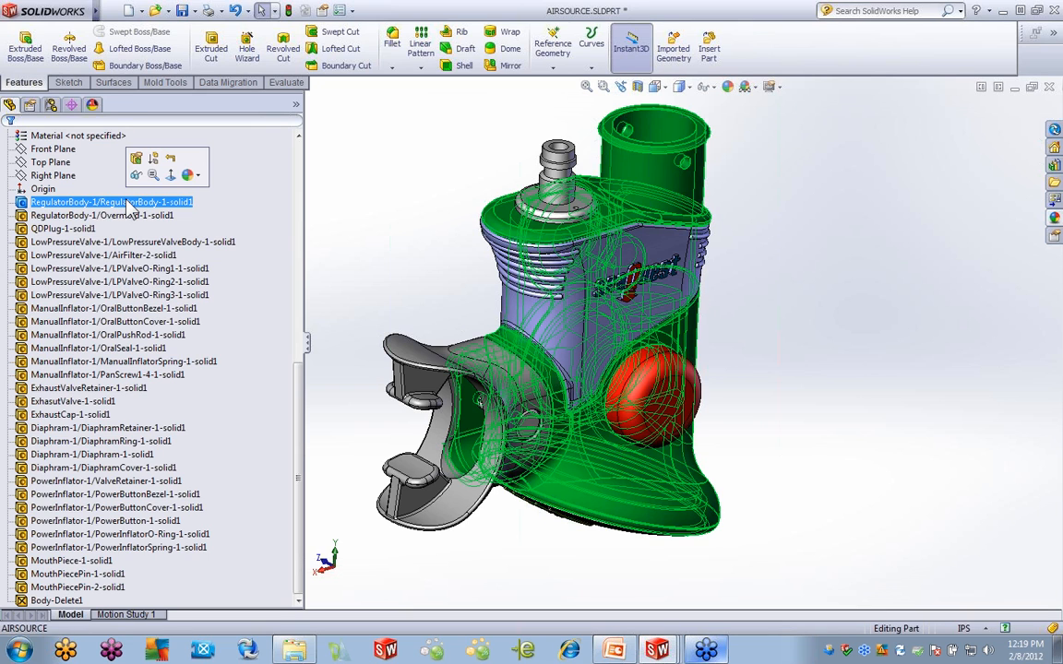
mouse_move(51, 10)
click(113, 10)
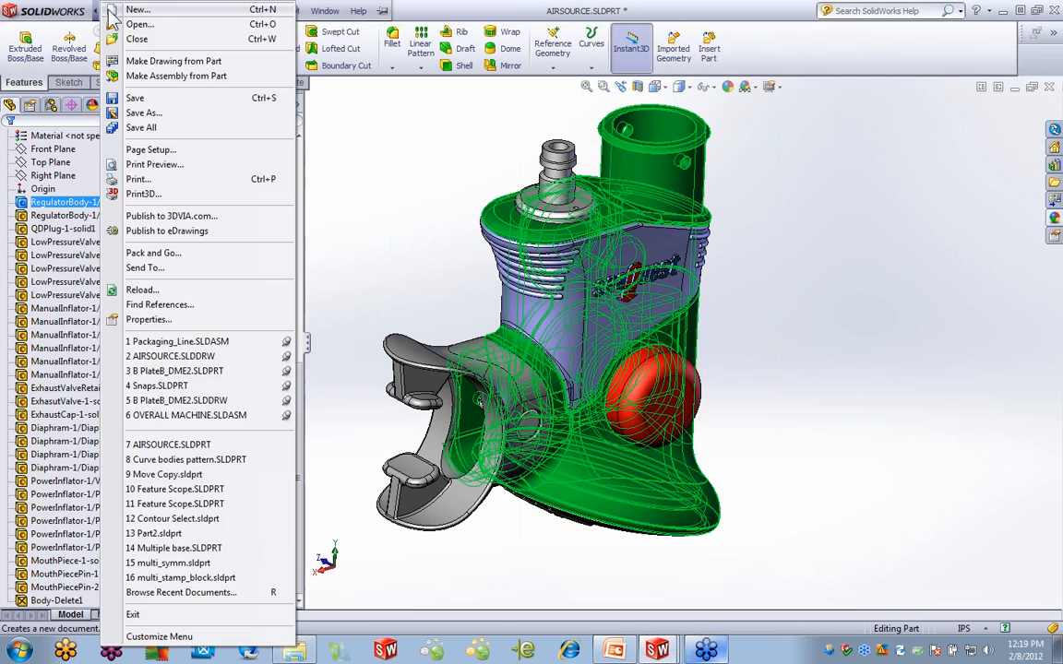
click(140, 112)
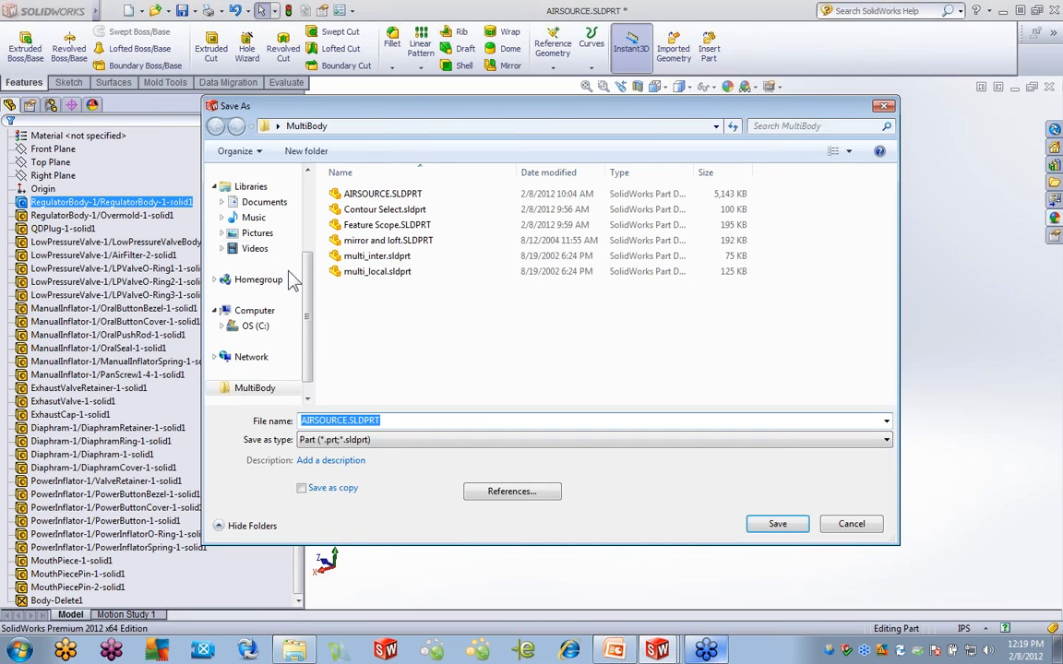
scroll(306, 240, up, 3)
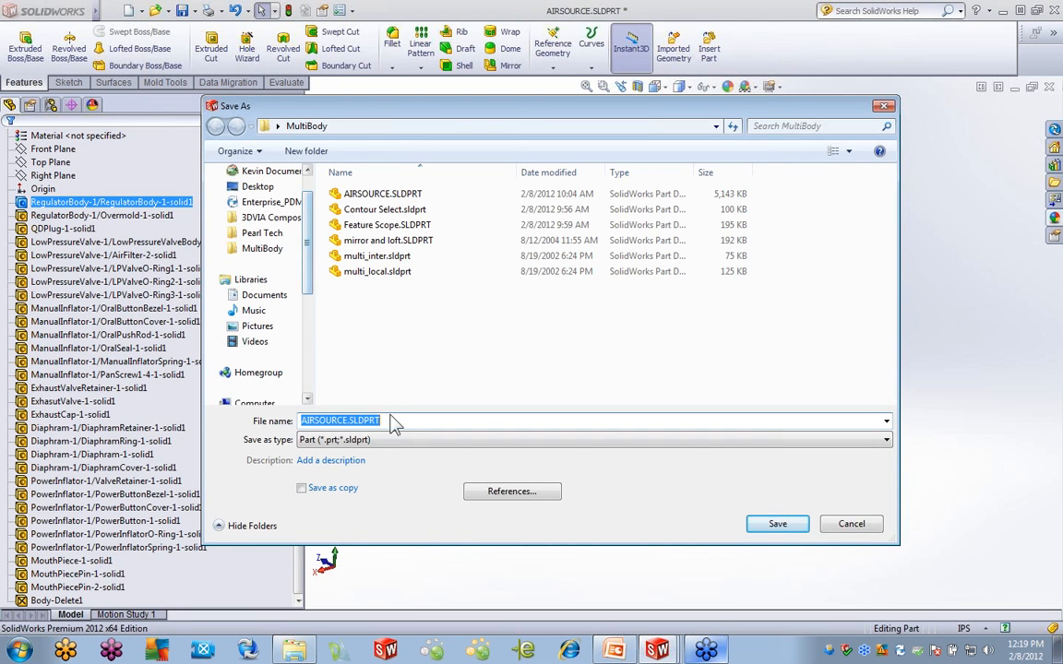
click(510, 440)
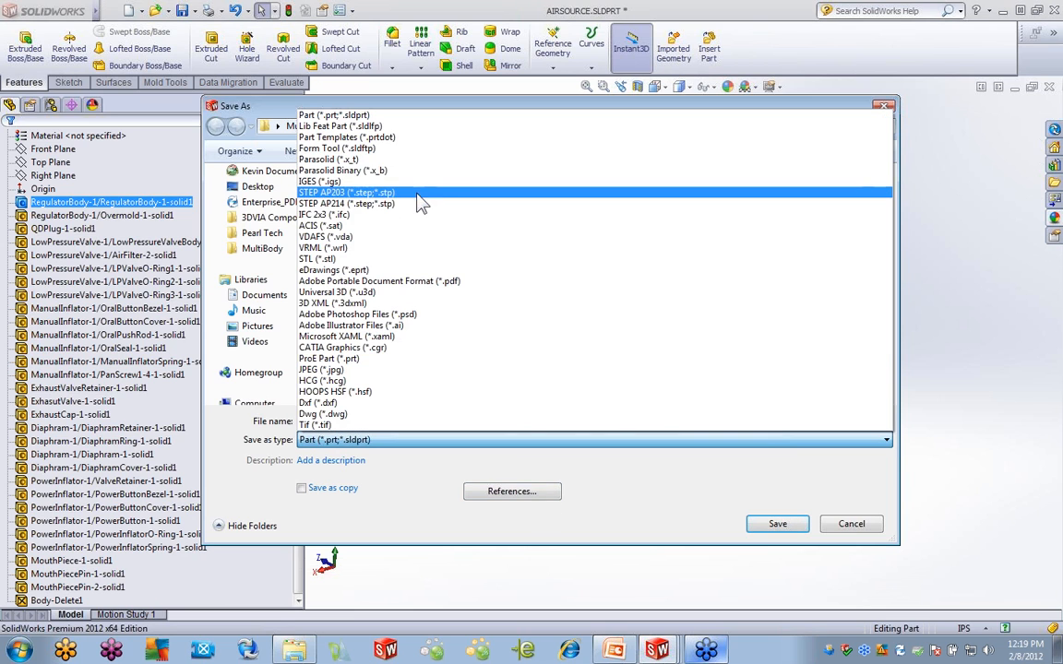
click(417, 194)
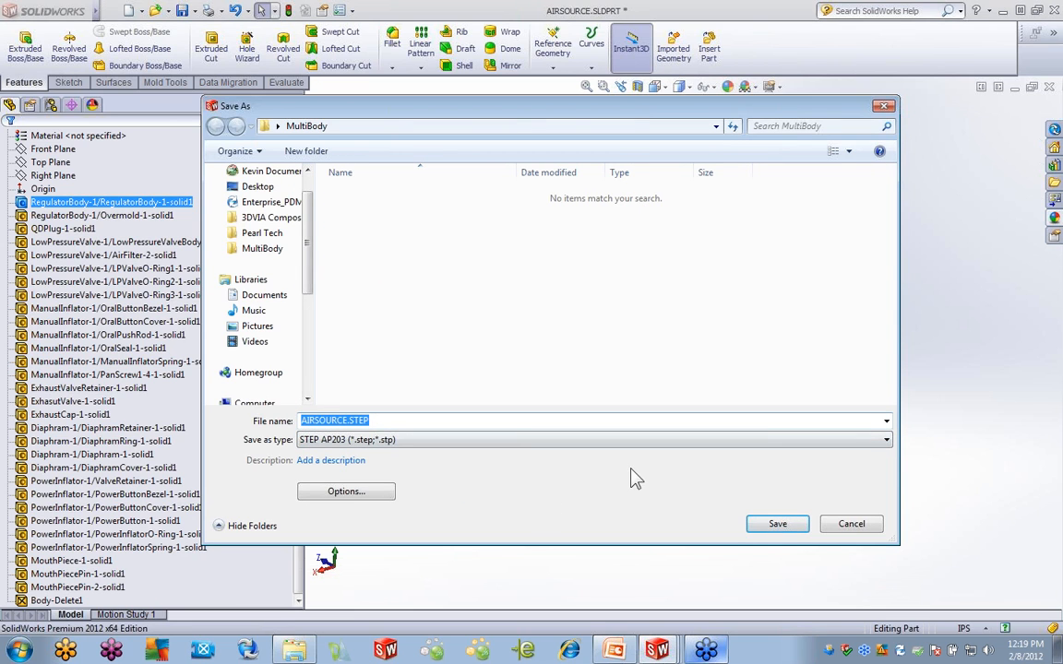
click(773, 525)
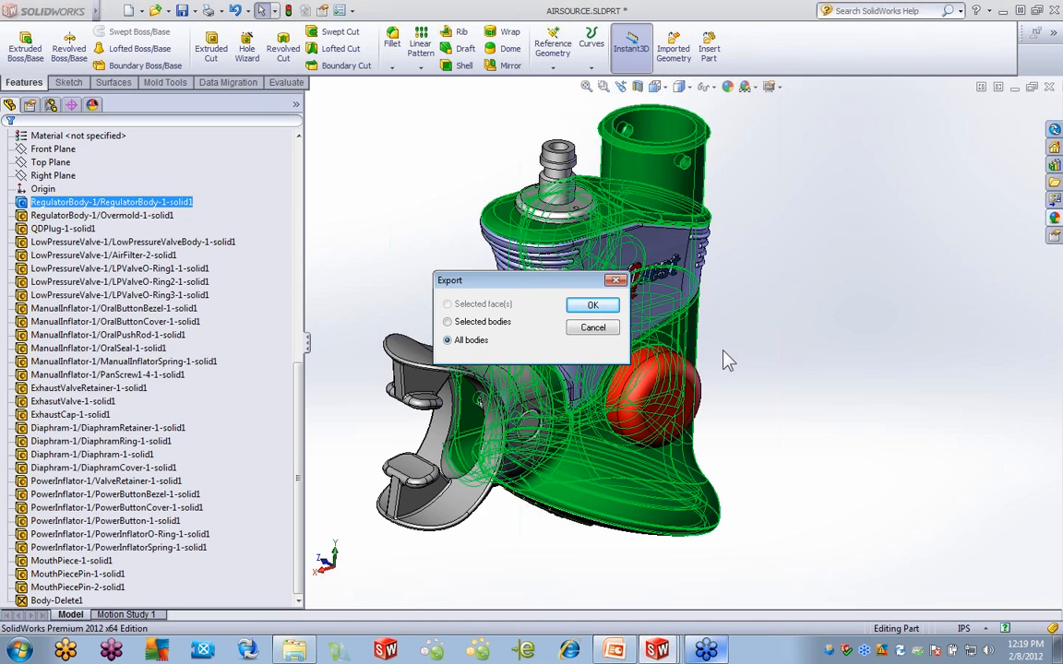
Limit the STEP export to the selected bodies and clear the body selection
click(447, 322)
click(592, 305)
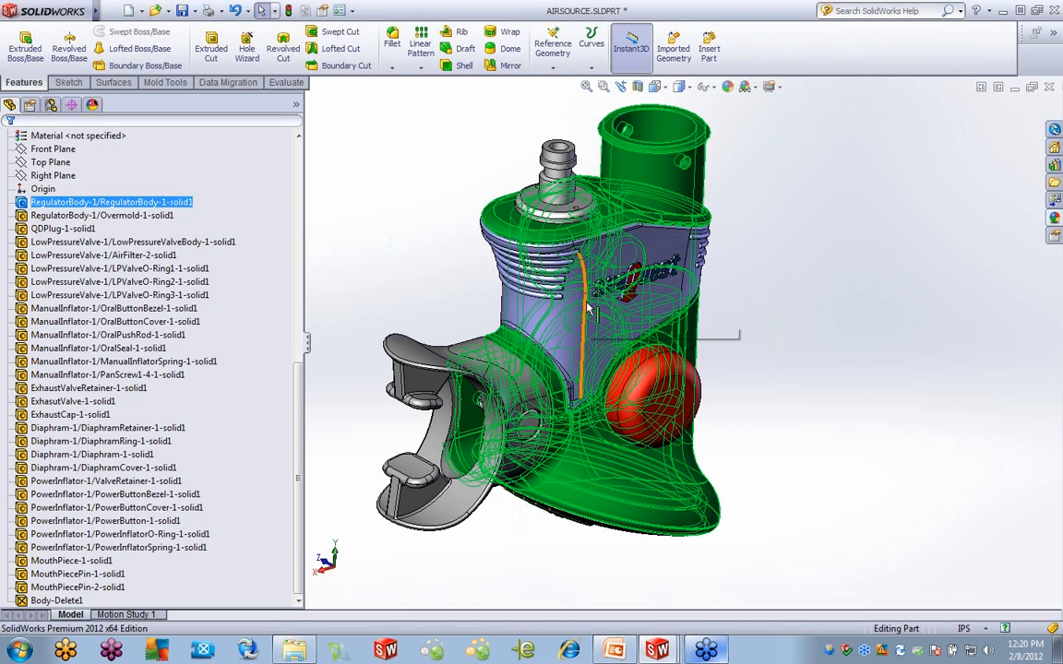
click(797, 297)
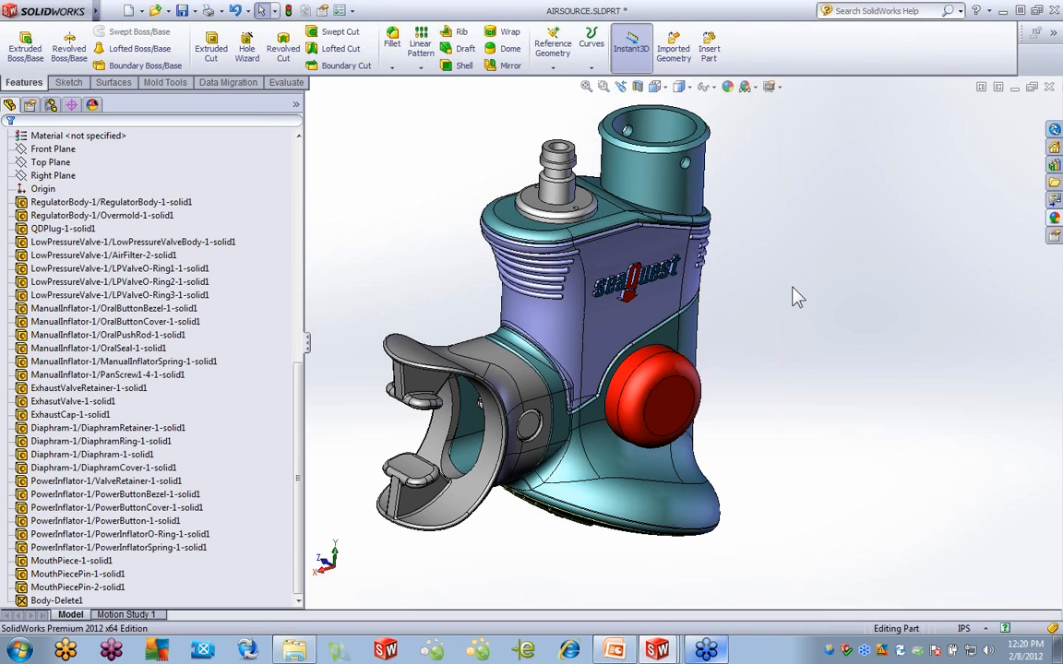
Sketch a small circle of about 0.04 in radius on the mouthpiece face surrounding the round pin, close to the regulator body
middle_drag(743, 332, 692, 189)
middle_drag(635, 393, 497, 494)
scroll(503, 466, down, 5)
click(572, 403)
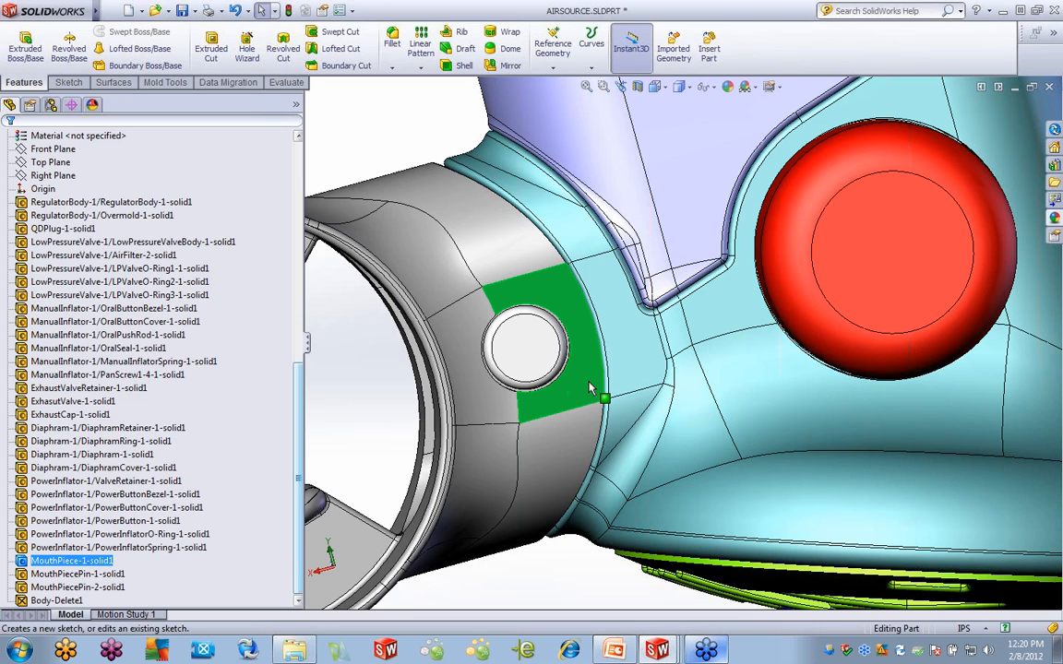
click(611, 355)
click(635, 338)
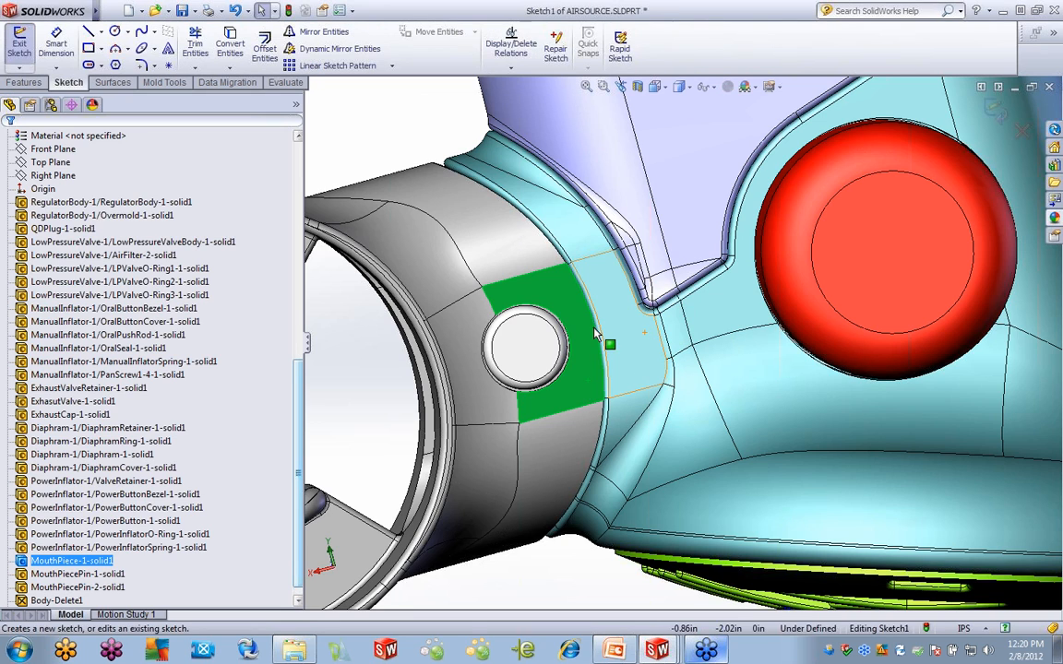
click(115, 30)
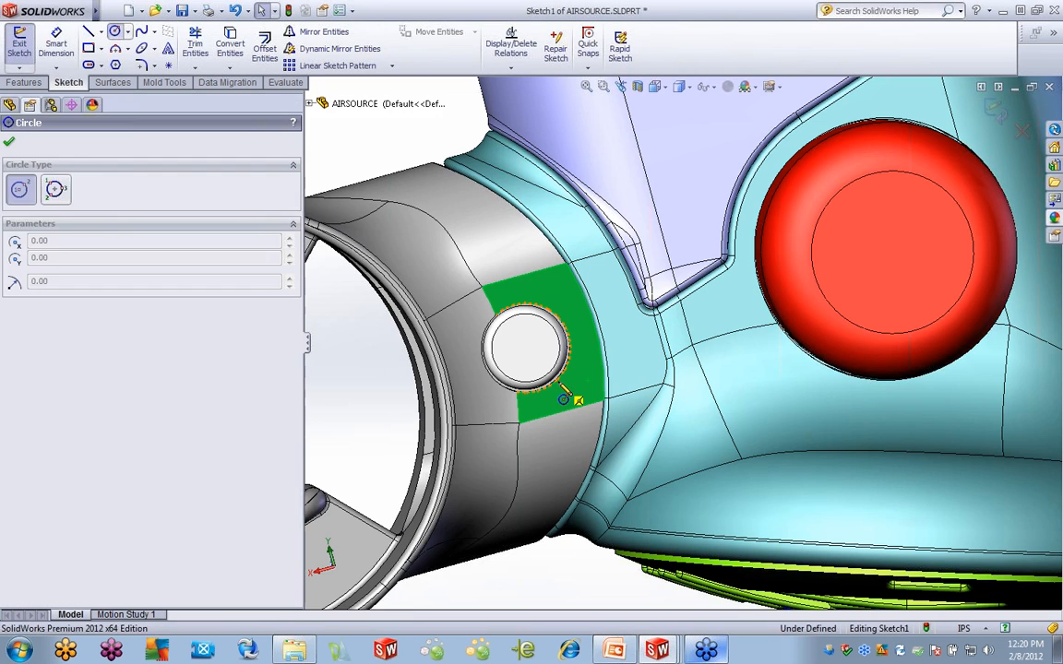
click(583, 383)
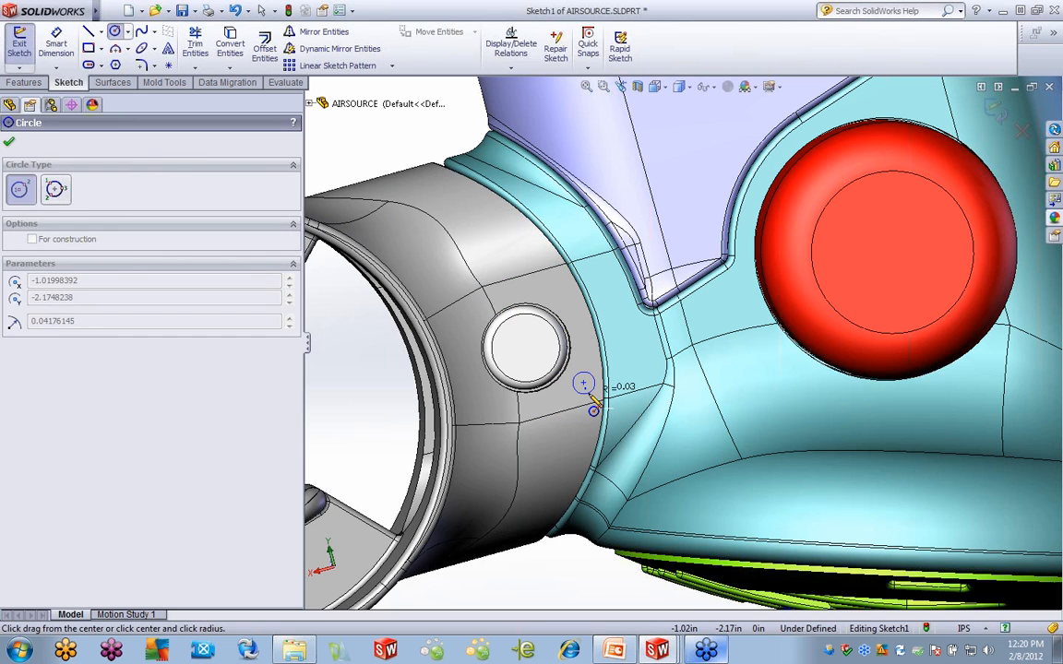
click(594, 407)
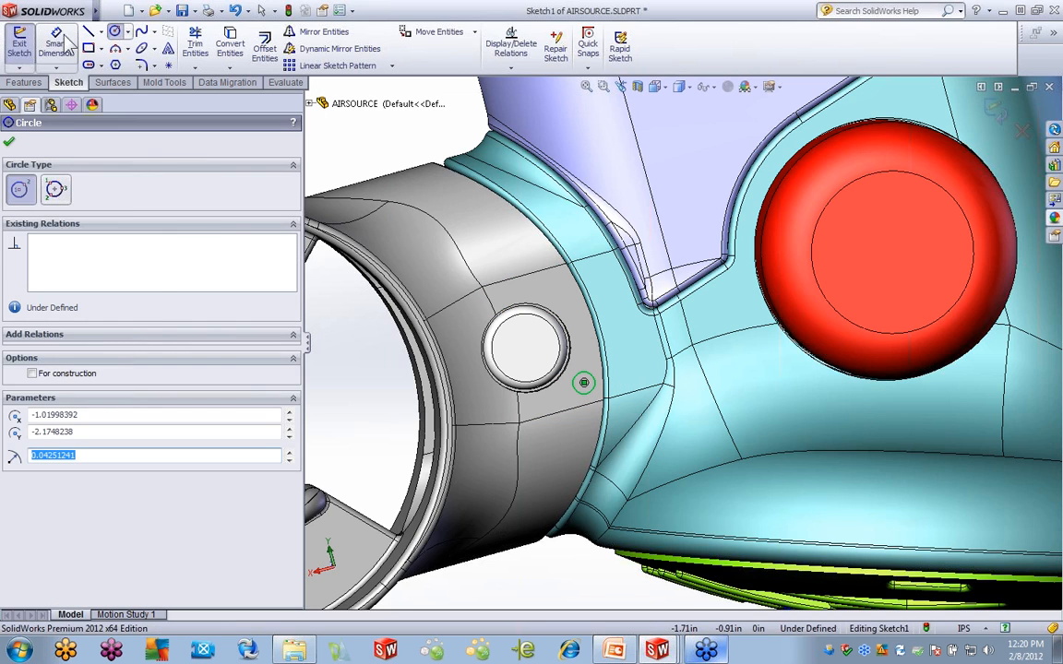
Dimension the small circle's diameter, keeping its size as drawn
click(59, 42)
click(595, 381)
click(636, 358)
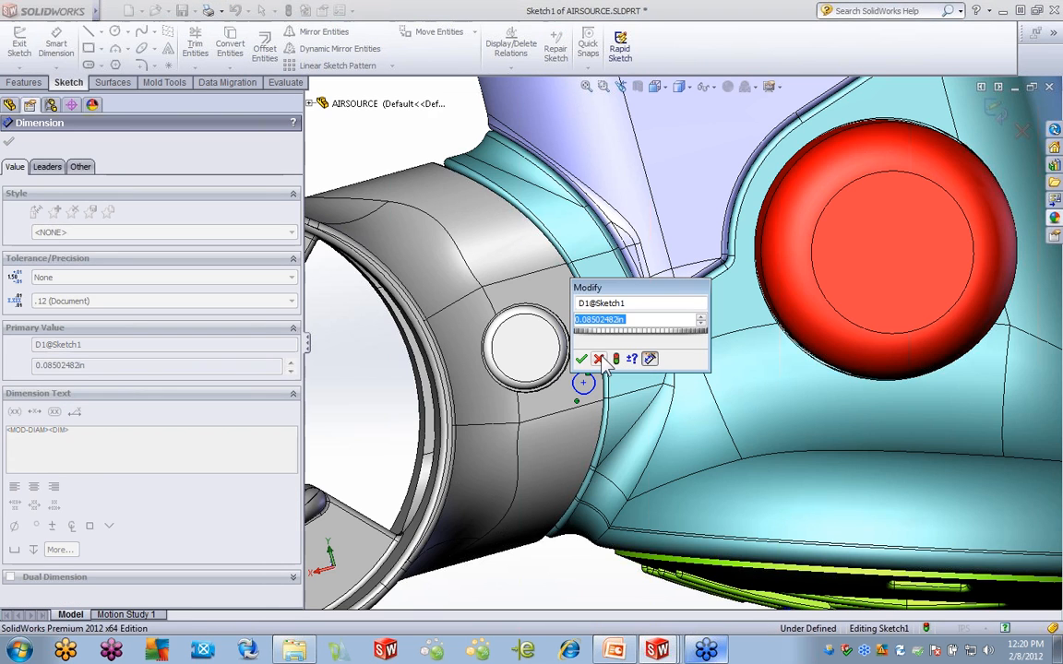
click(580, 359)
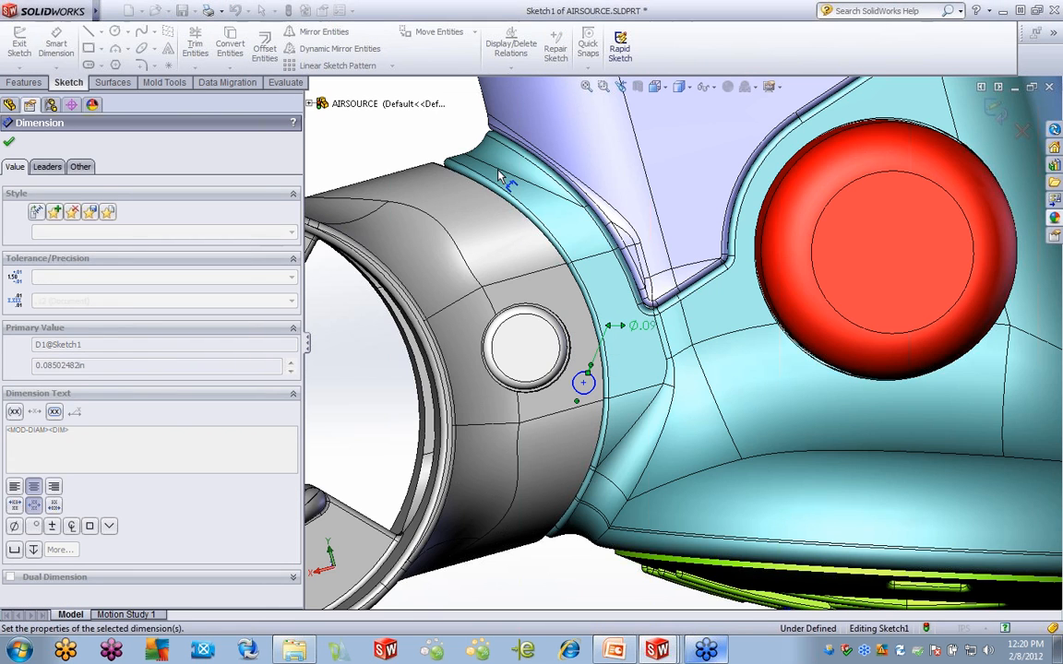
Start extruding the small circle on the mouthpiece face as a boss, Through All, in the reversed direction
click(27, 83)
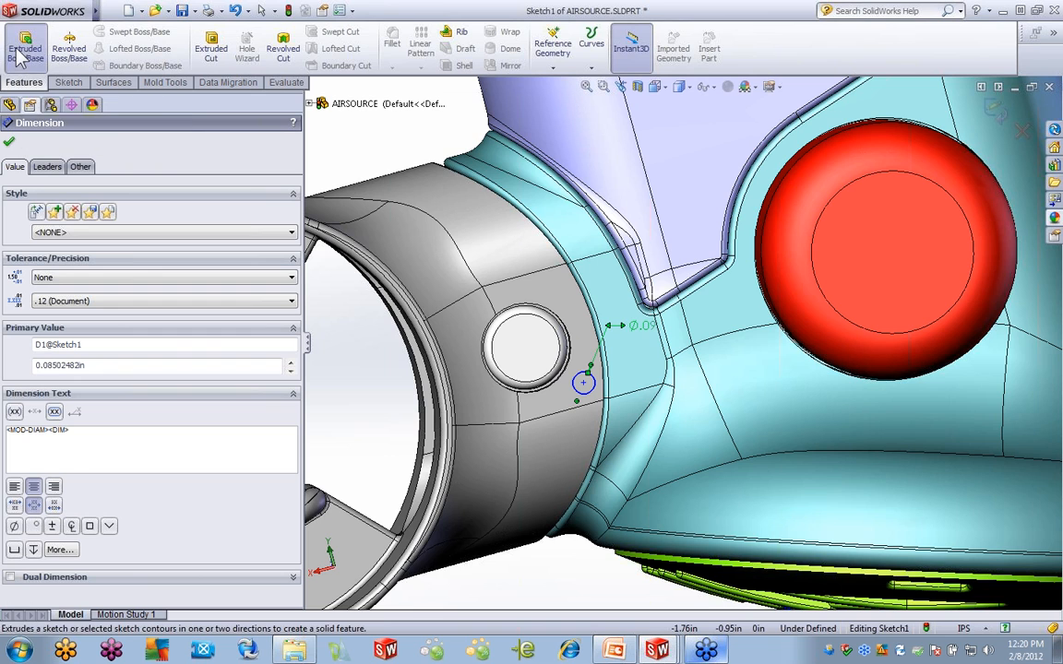
click(23, 53)
scroll(420, 370, up, 5)
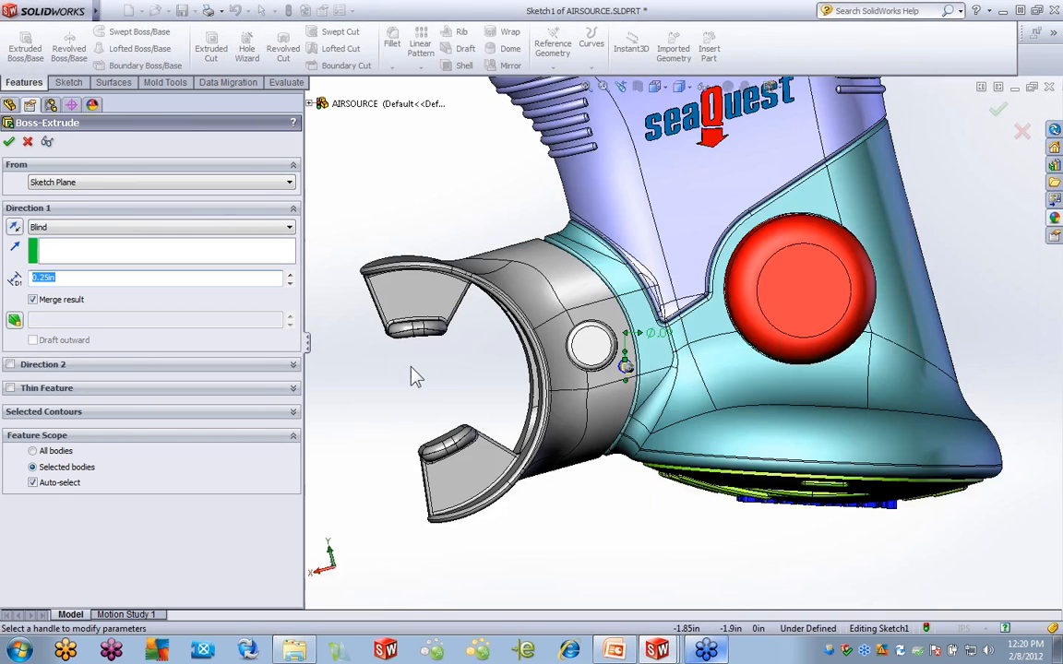
middle_drag(422, 350, 541, 408)
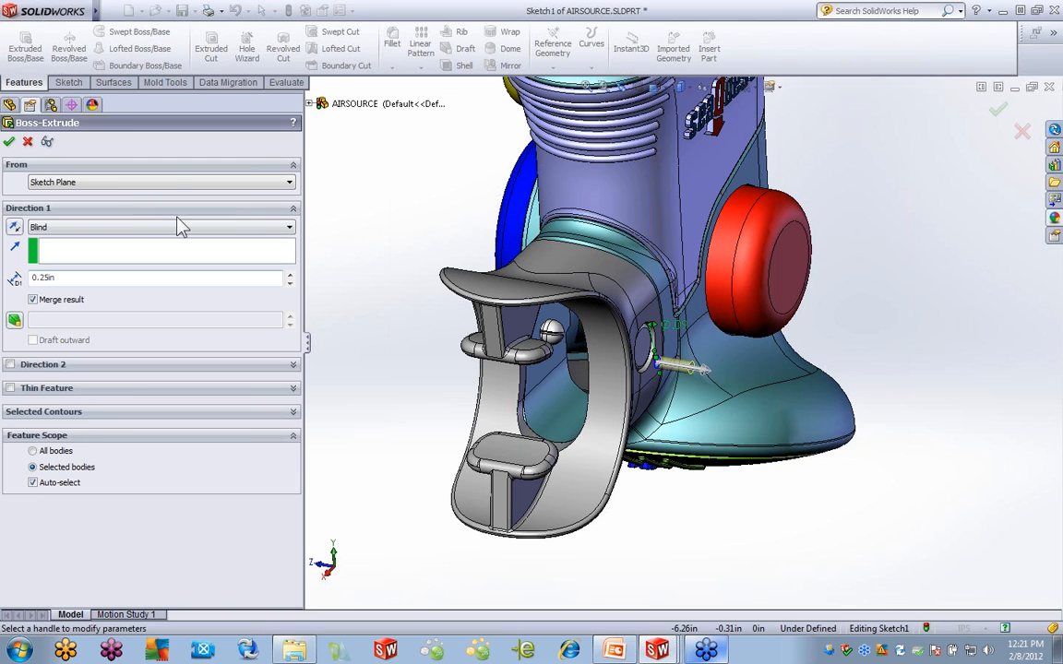
click(272, 228)
click(55, 250)
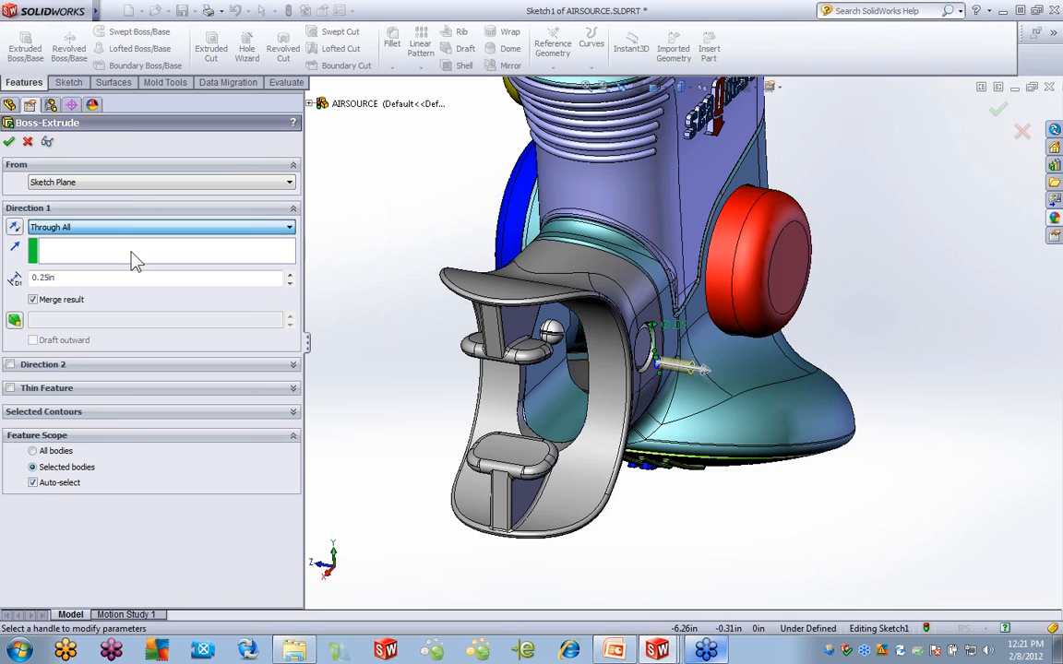
click(15, 228)
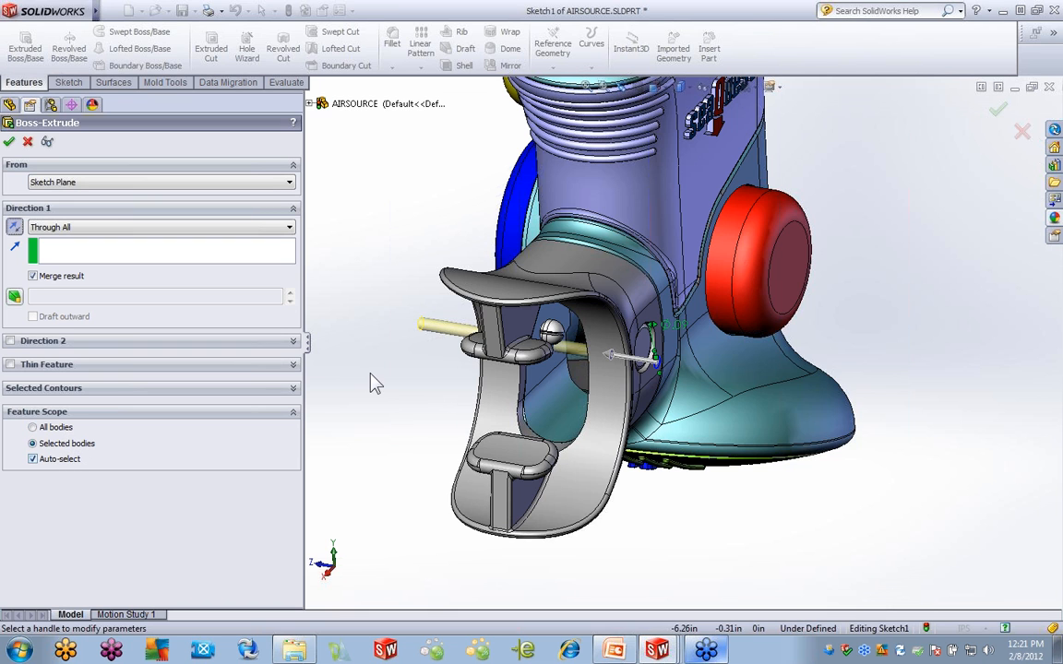
Turn off automatic body selection in the feature scope, and merge the extruded rod only with the RegulatorBody-1 solid
scroll(644, 397, down, 2)
scroll(644, 397, down, 3)
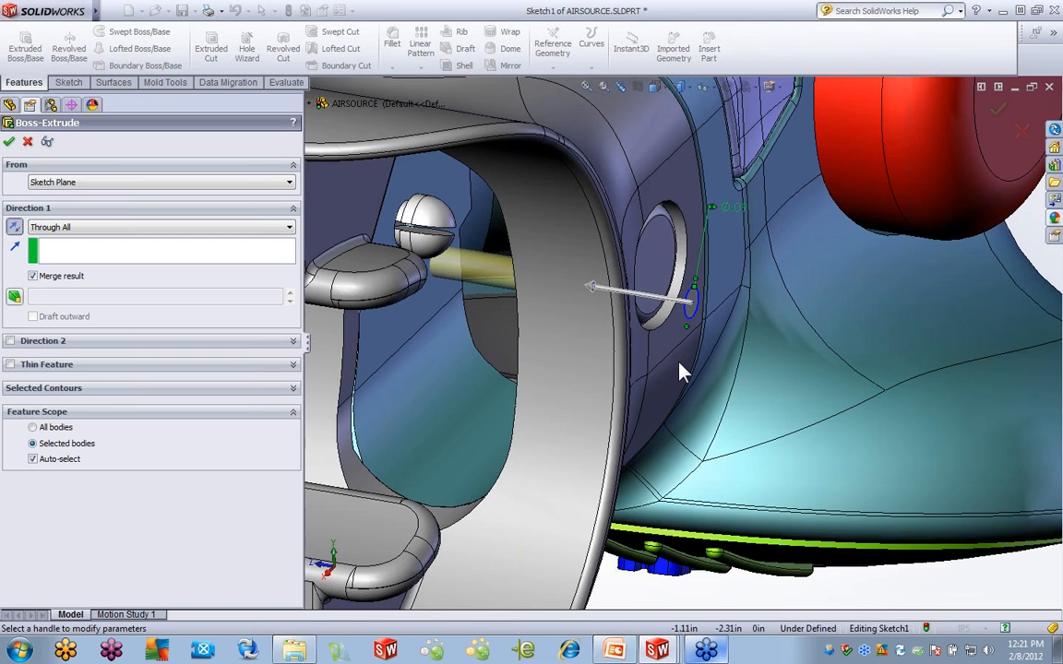
scroll(627, 332, up, 2)
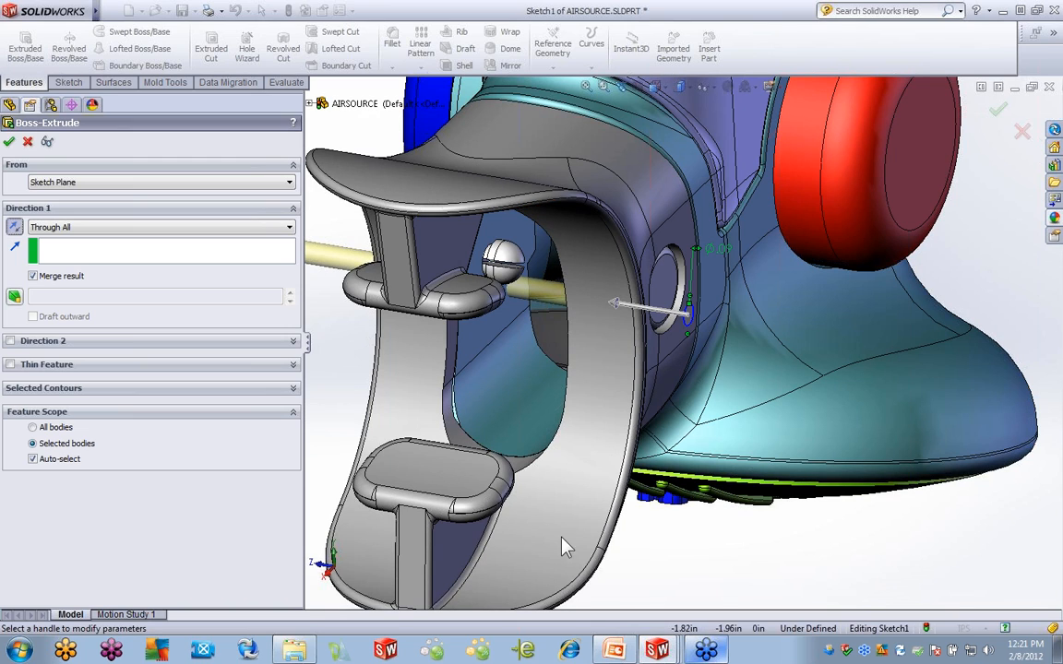
click(33, 460)
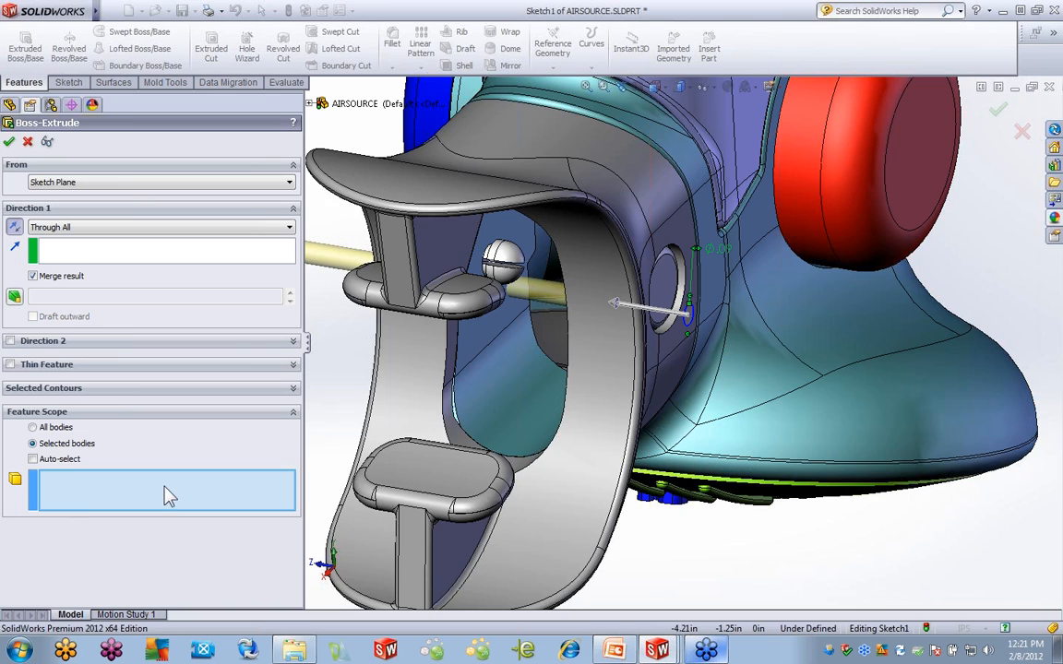
click(518, 402)
scroll(645, 425, up, 5)
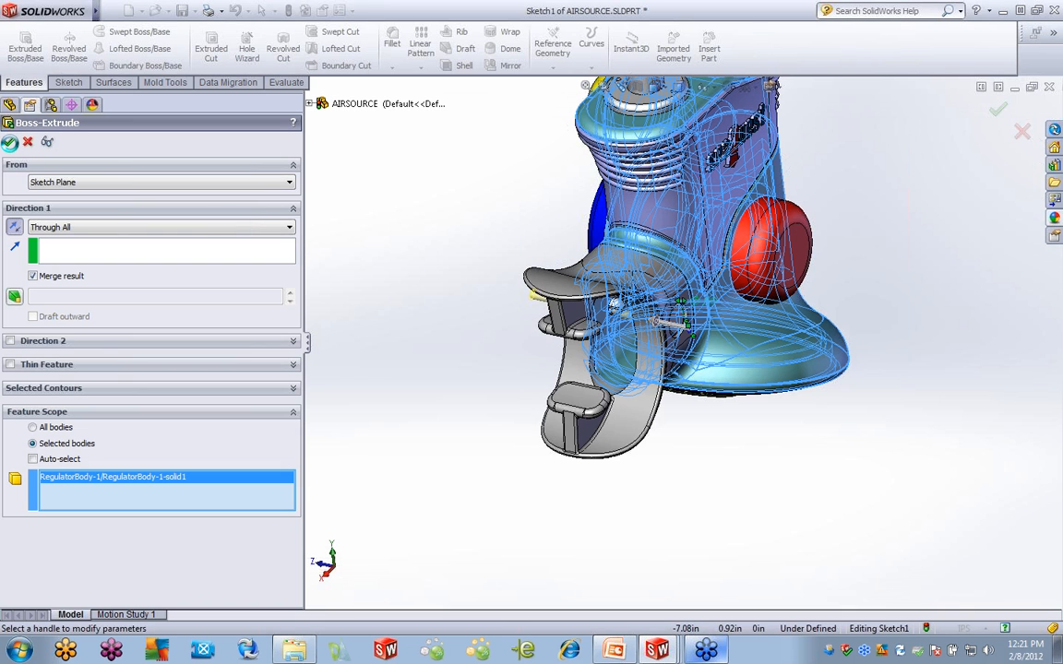
click(9, 141)
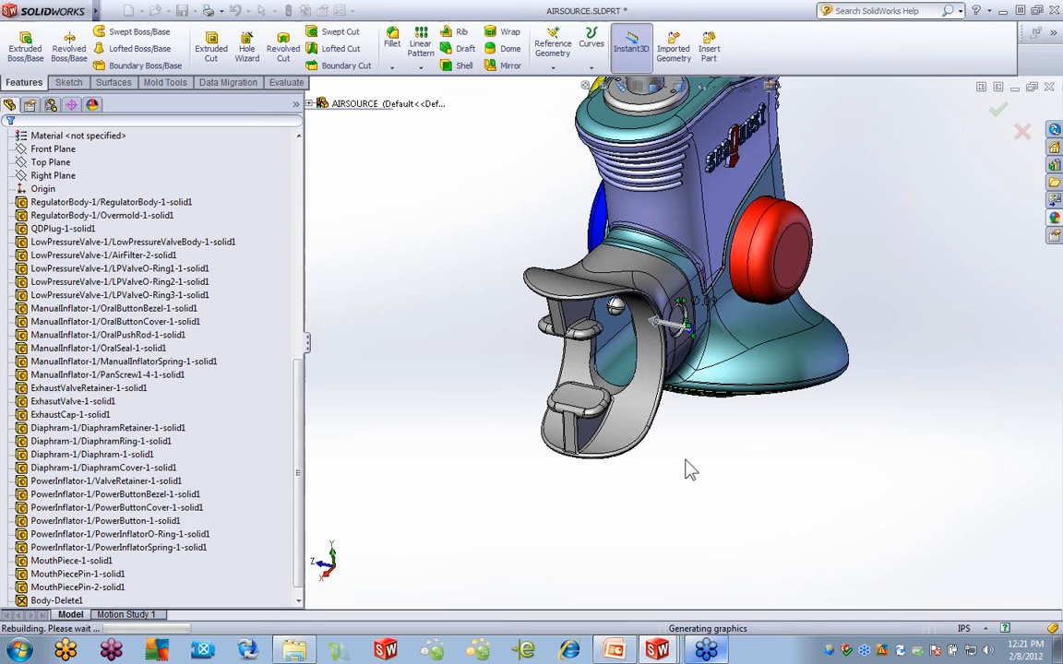
Inspect the extruded rod around the mouthpiece and delete its Boss-Extrude1 feature
scroll(621, 314, down, 6)
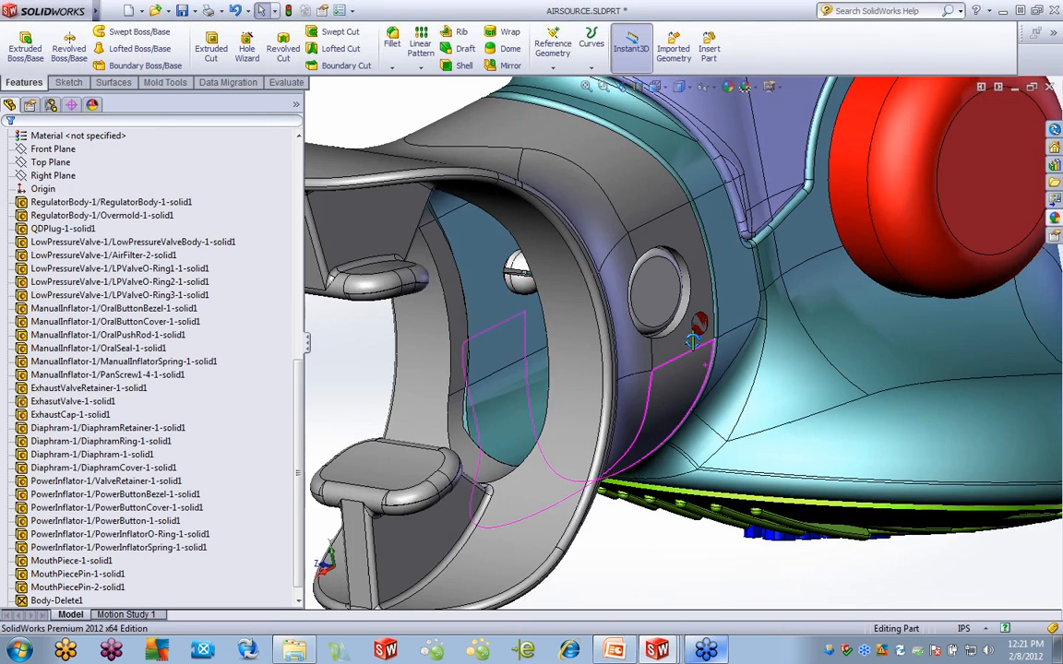
middle_drag(692, 342, 351, 439)
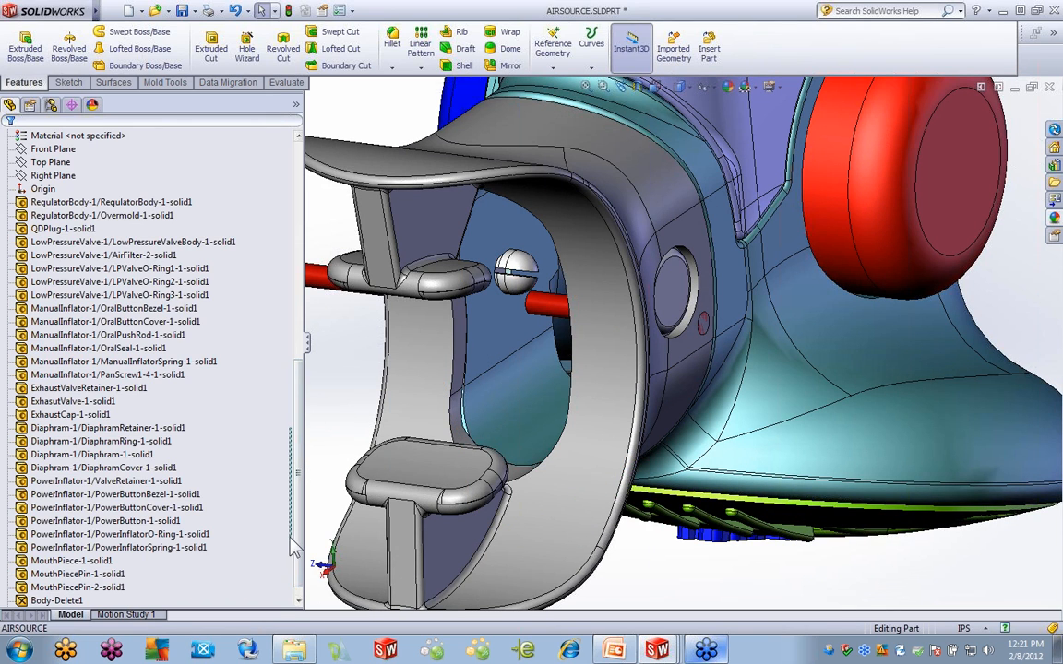
click(108, 428)
shift+click(119, 547)
drag(294, 496, 287, 559)
right_click(72, 604)
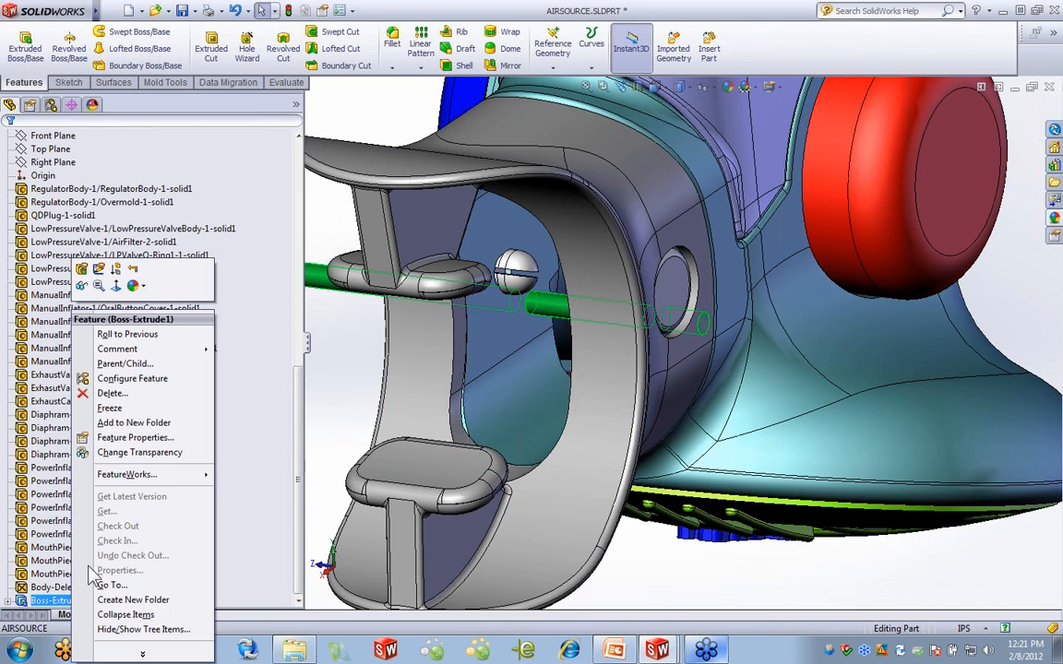
click(115, 410)
click(623, 240)
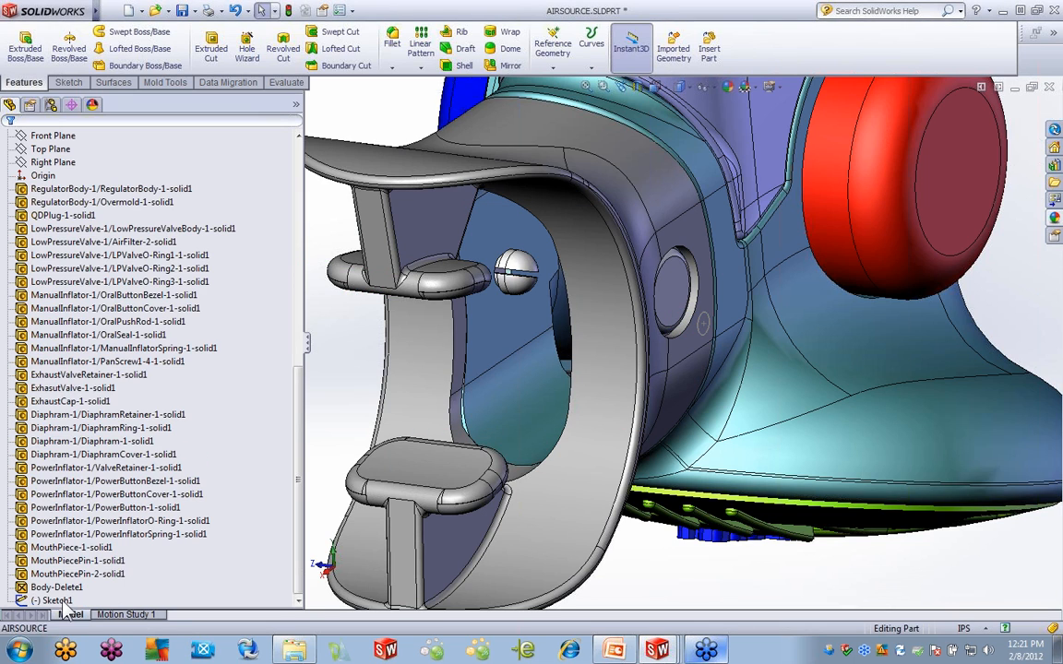
Cut the small circle Through All with the feature scope limited to the RegulatorBody-1 solid, and inspect the resulting hole
click(212, 47)
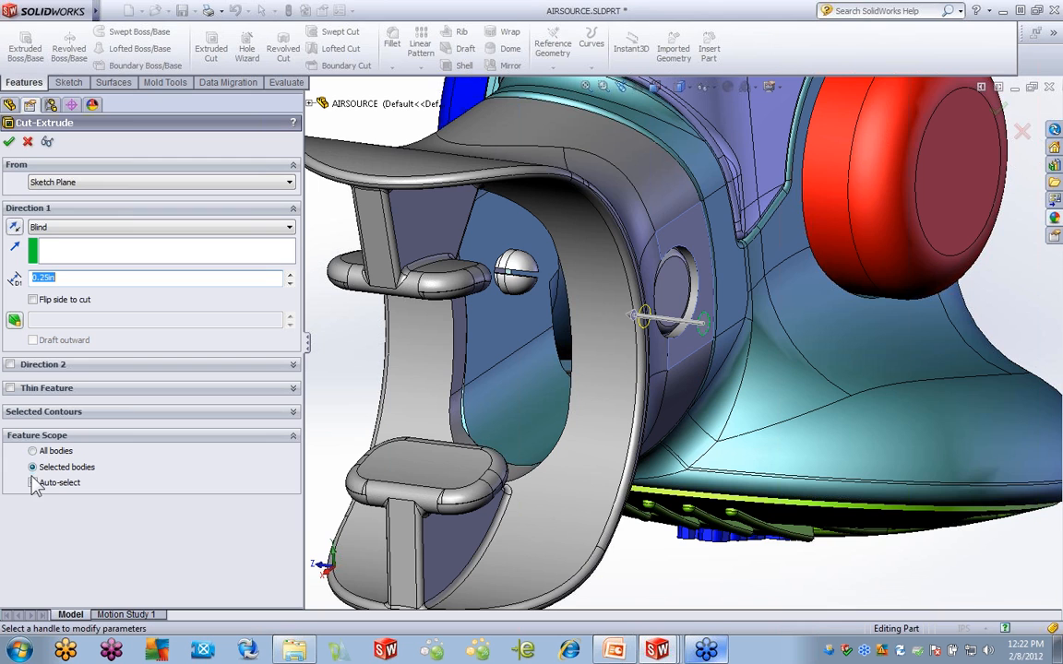
click(34, 482)
click(494, 395)
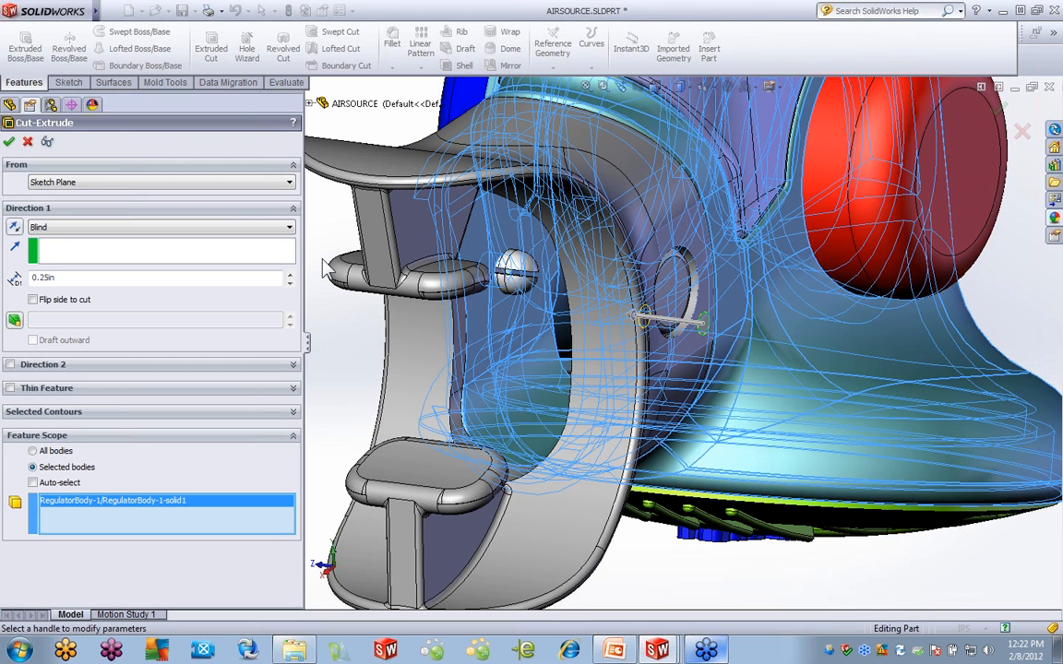
click(288, 227)
click(93, 245)
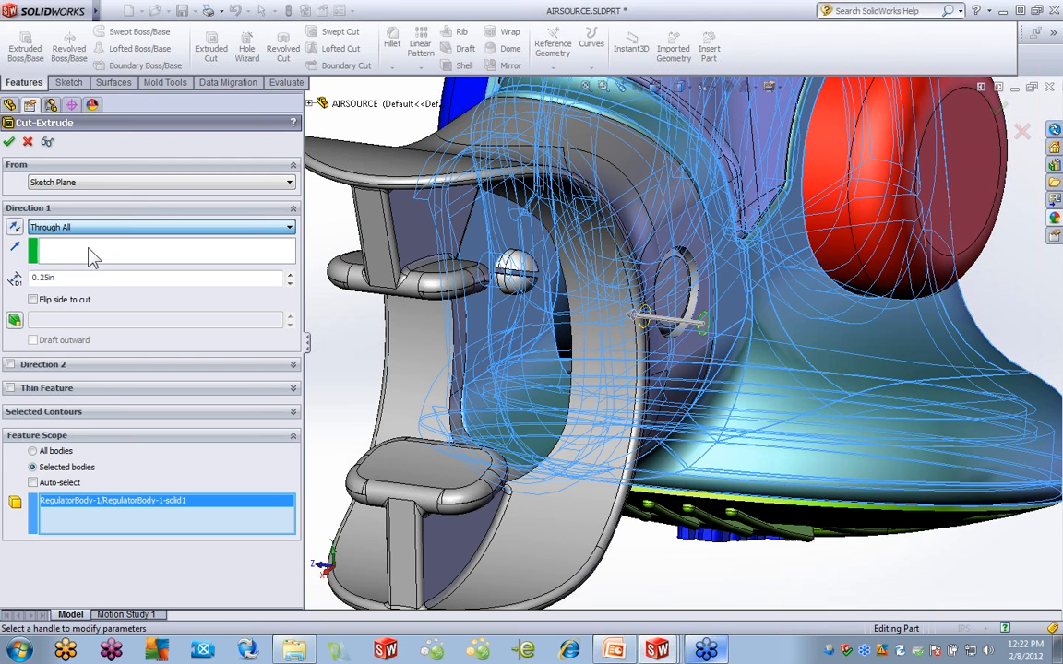
click(7, 141)
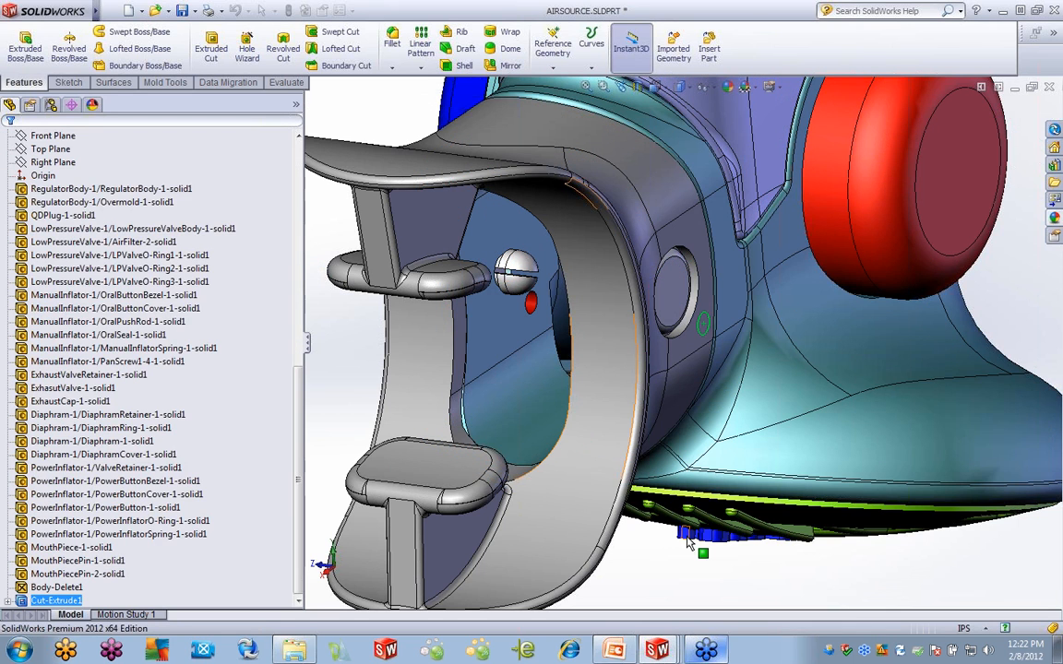
key(Escape)
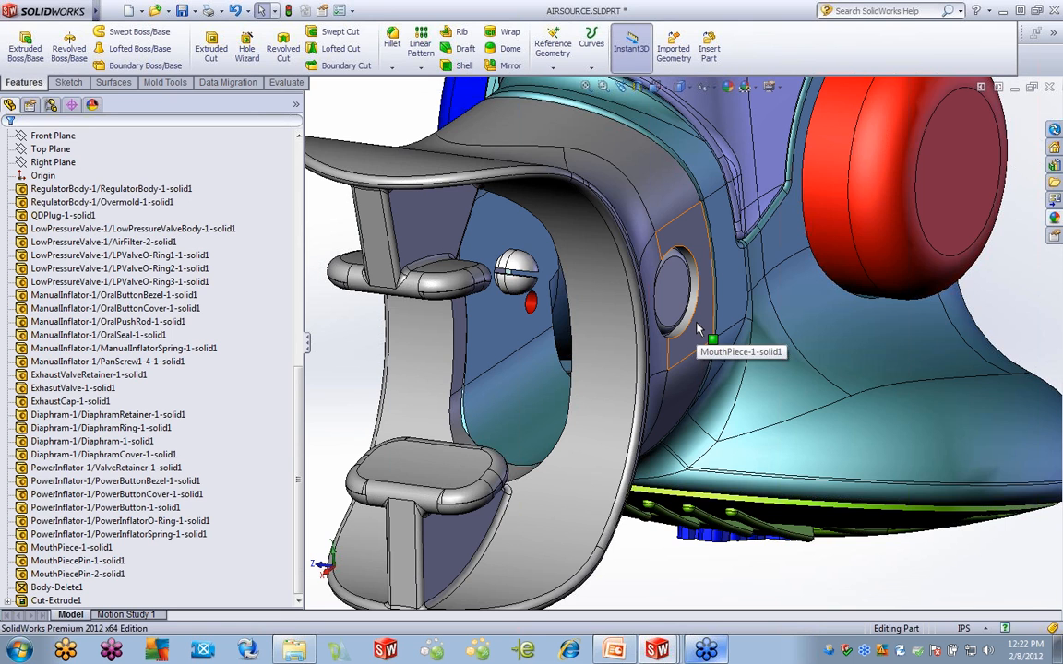
middle_drag(698, 330, 608, 371)
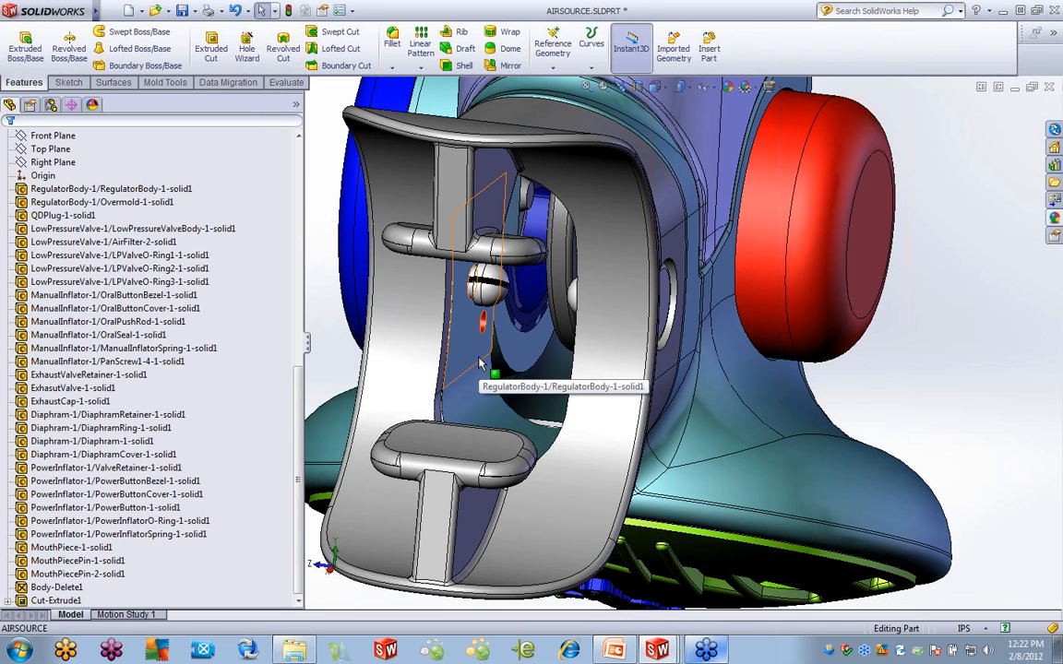
scroll(668, 371, up, 2)
middle_drag(668, 371, 616, 395)
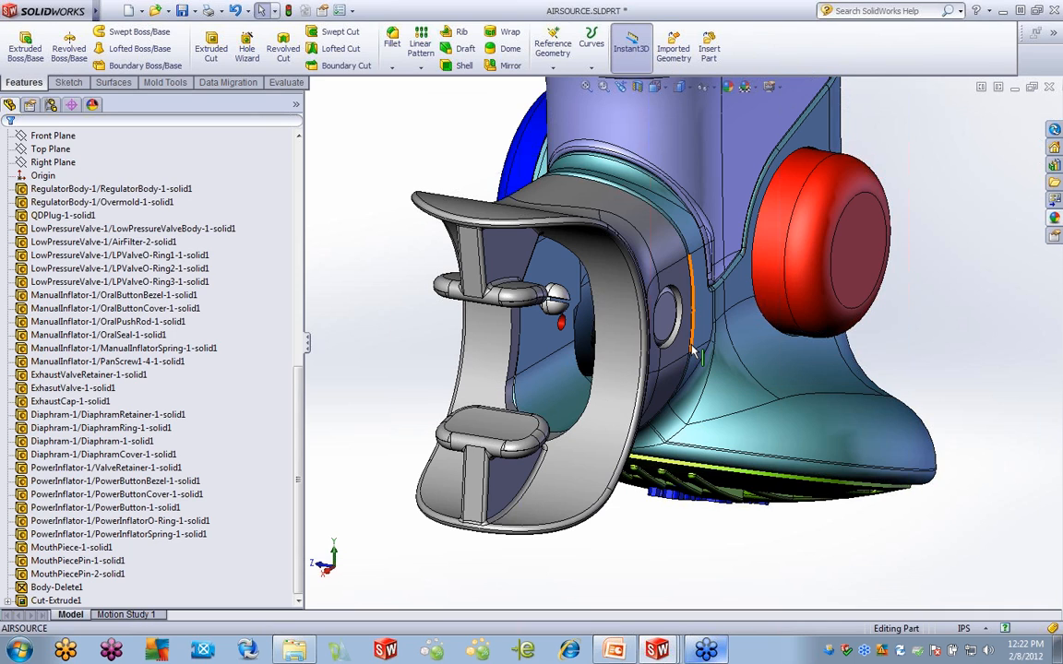
Switch to the open part multi_local.sldprt and expand its solid bodies to highlight the Fillet5 body
click(107, 11)
click(323, 11)
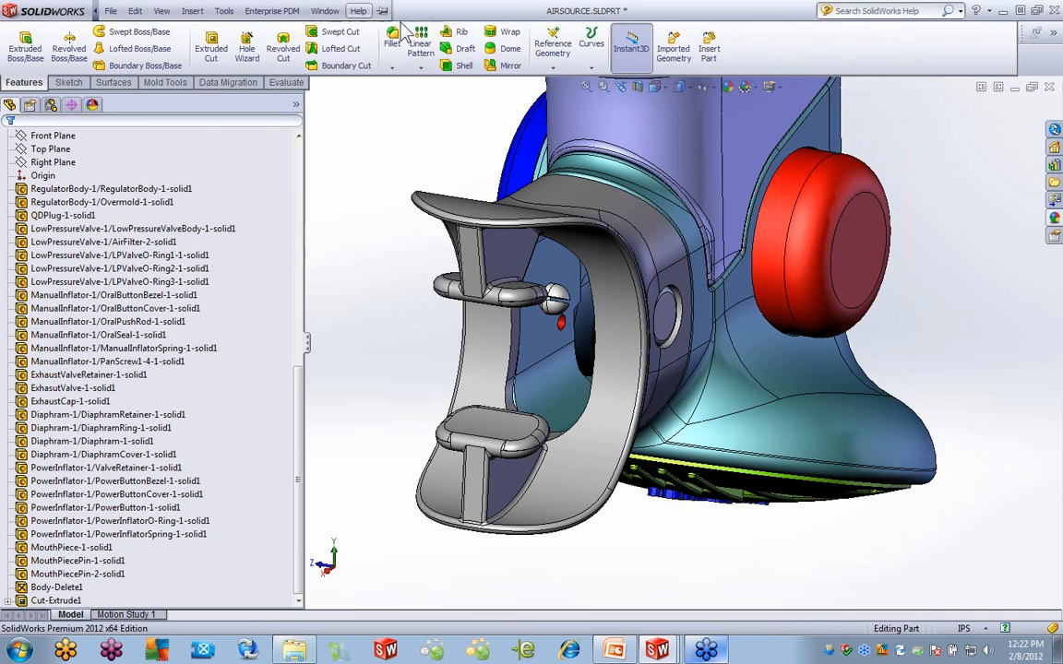
click(272, 11)
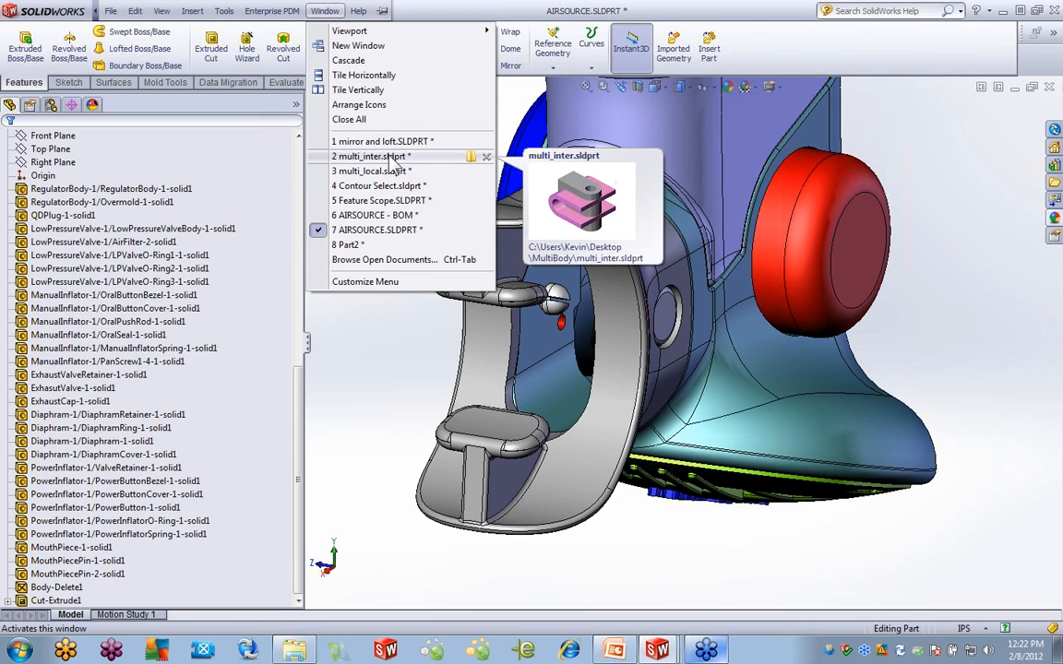
mouse_move(394, 143)
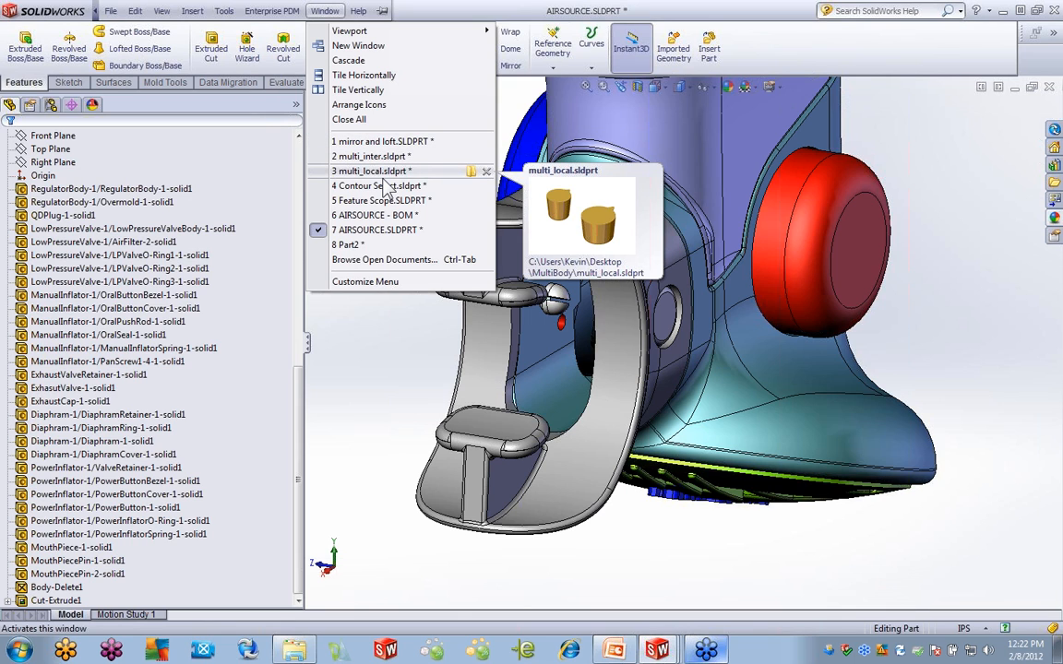
click(384, 173)
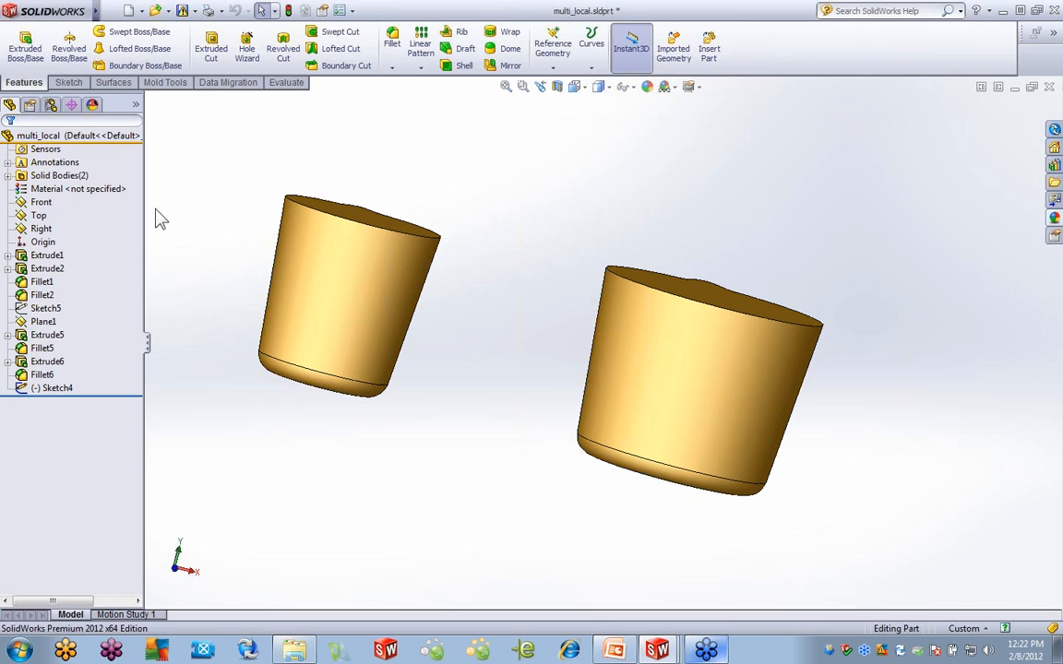
click(8, 176)
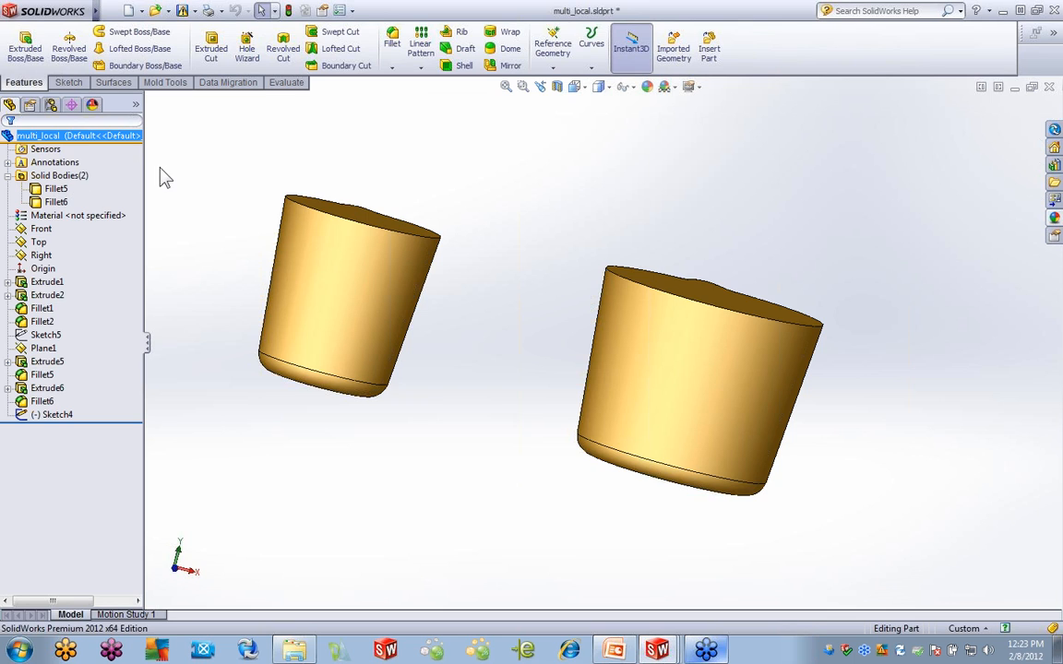
click(59, 190)
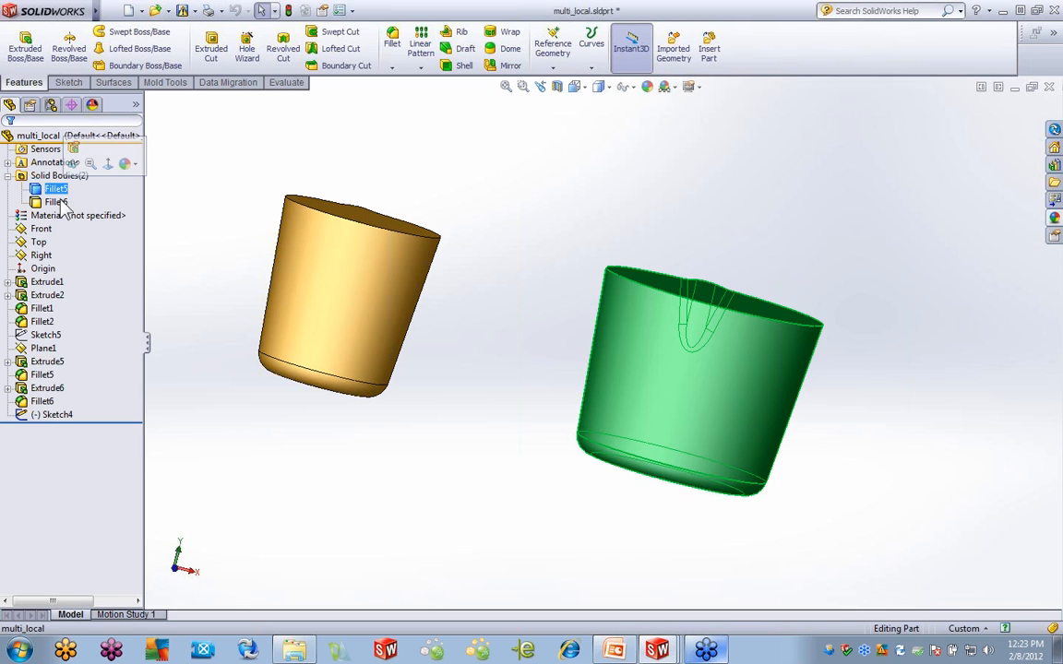
Chamfer the upper rim edge of the larger cup by 0.25 mm at 45 degrees
middle_drag(627, 198, 739, 287)
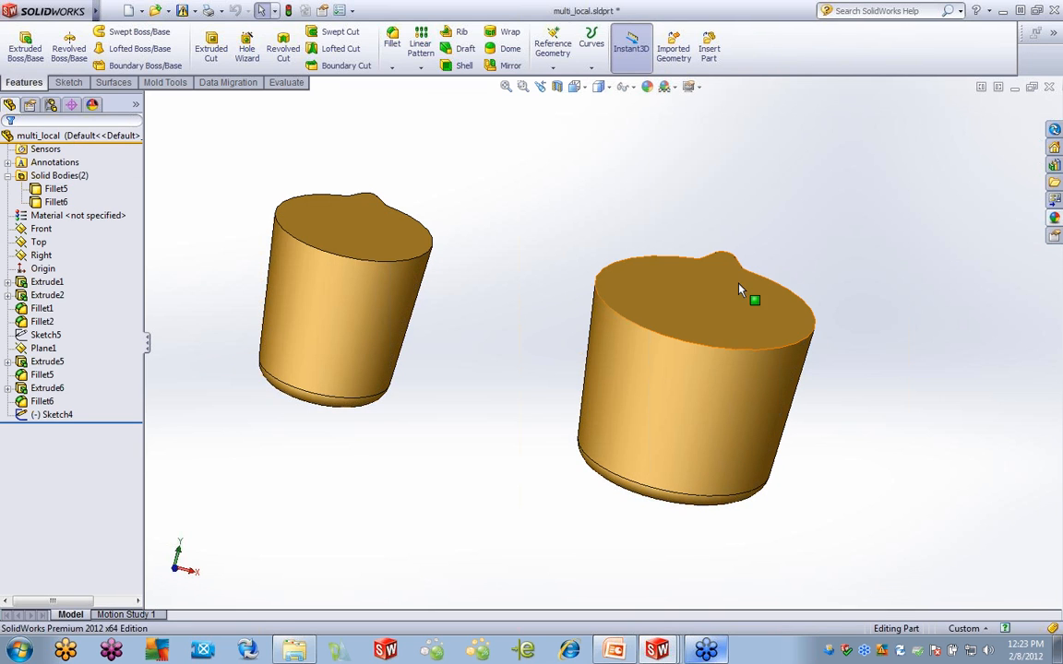
click(706, 351)
click(392, 68)
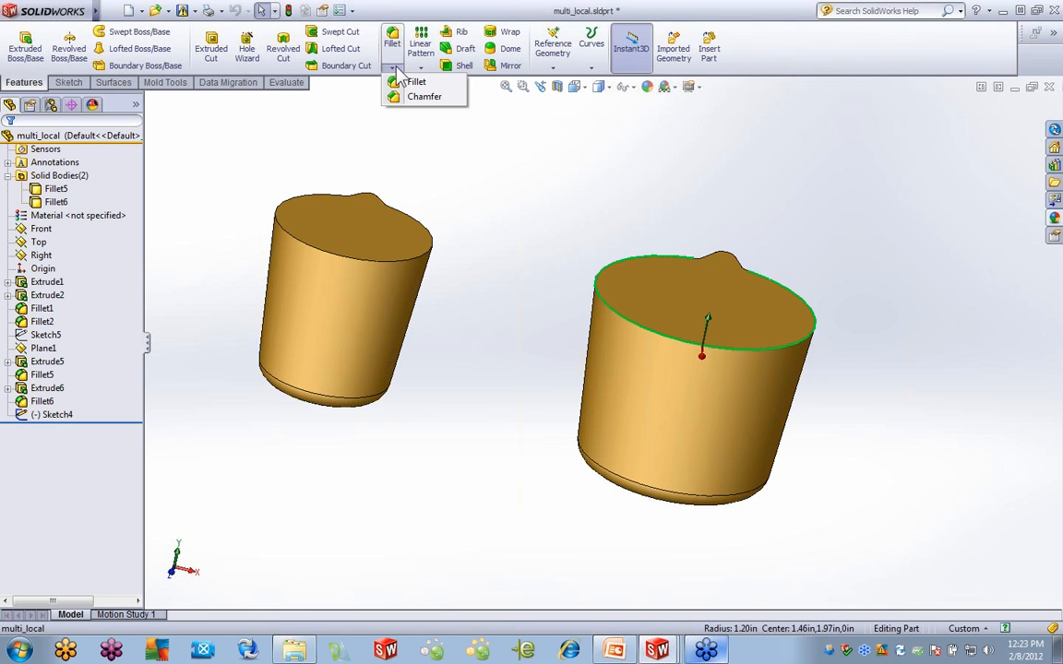
click(417, 98)
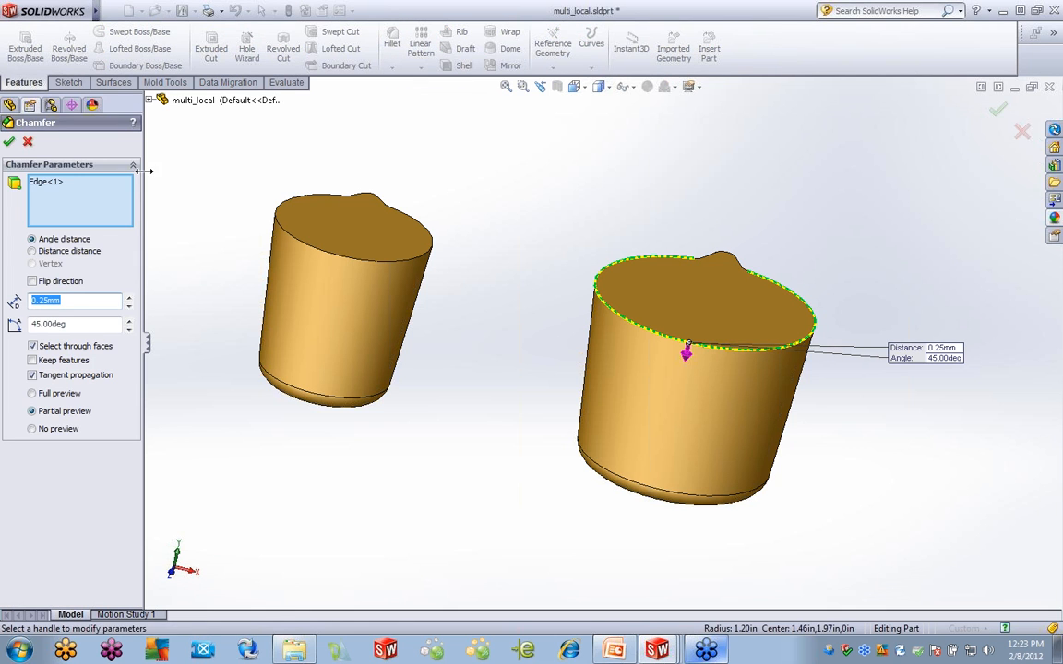
click(9, 142)
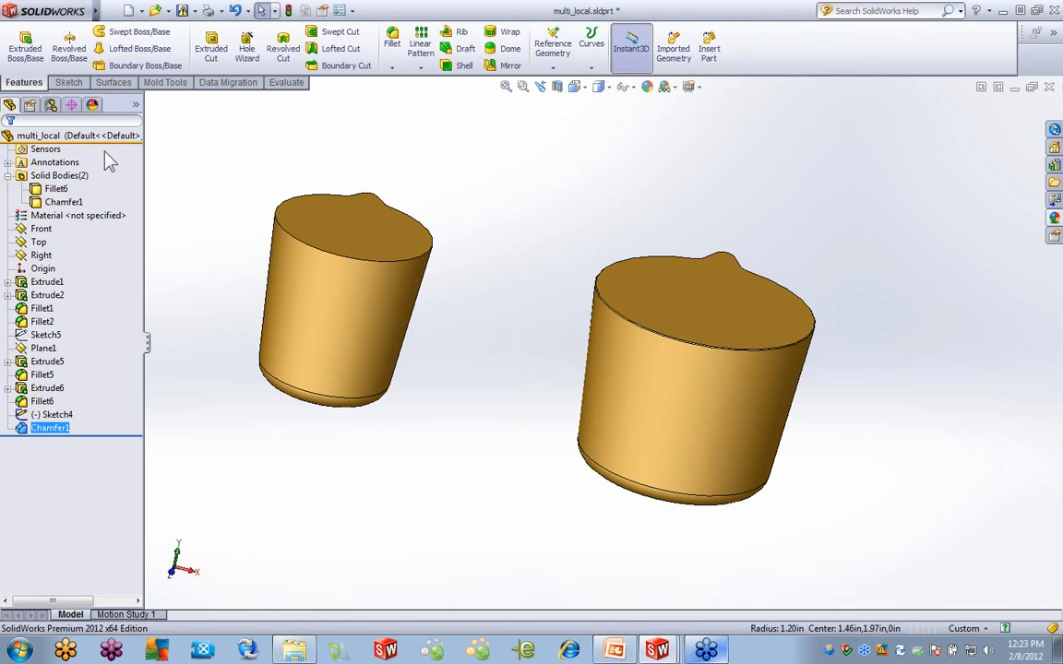
Highlight the chamfered body among the solid bodies and roll the part back to before the Chamfer1 feature
click(63, 203)
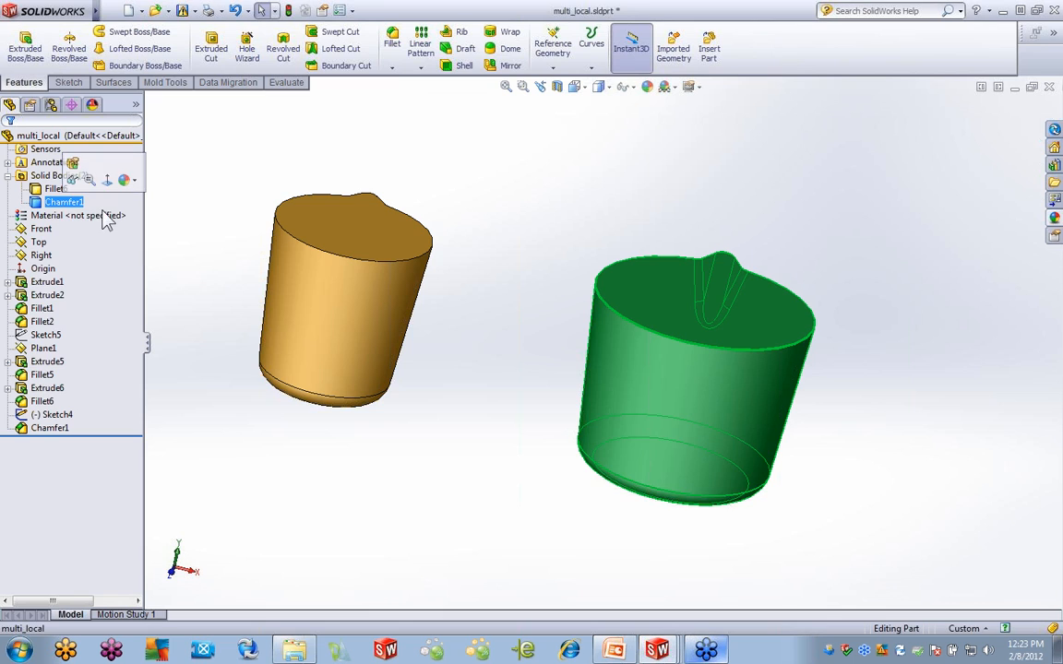
click(186, 281)
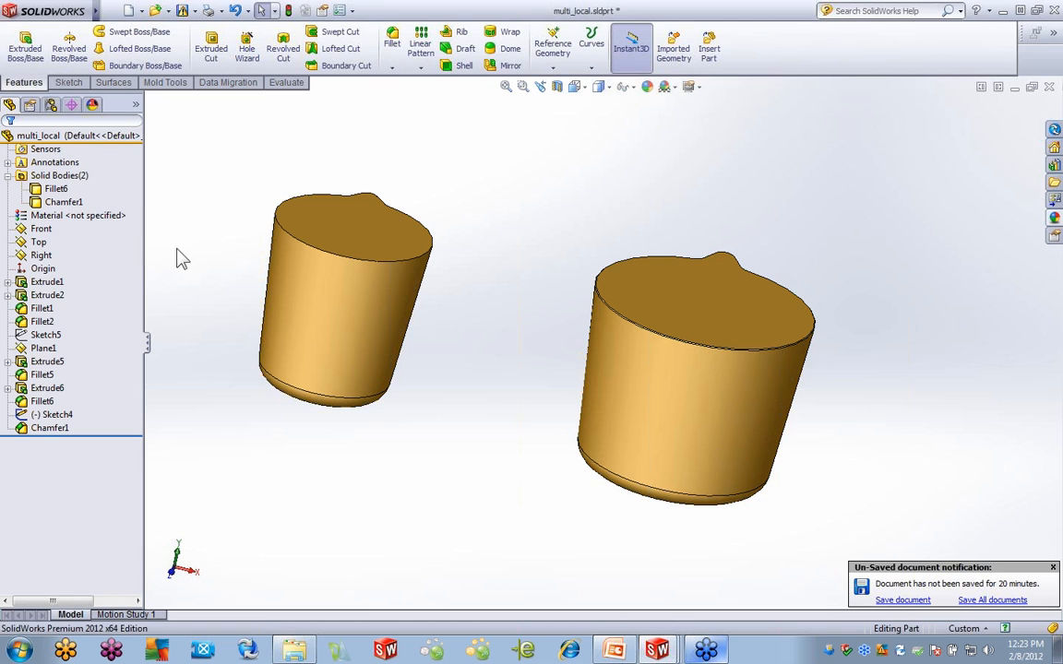
click(55, 429)
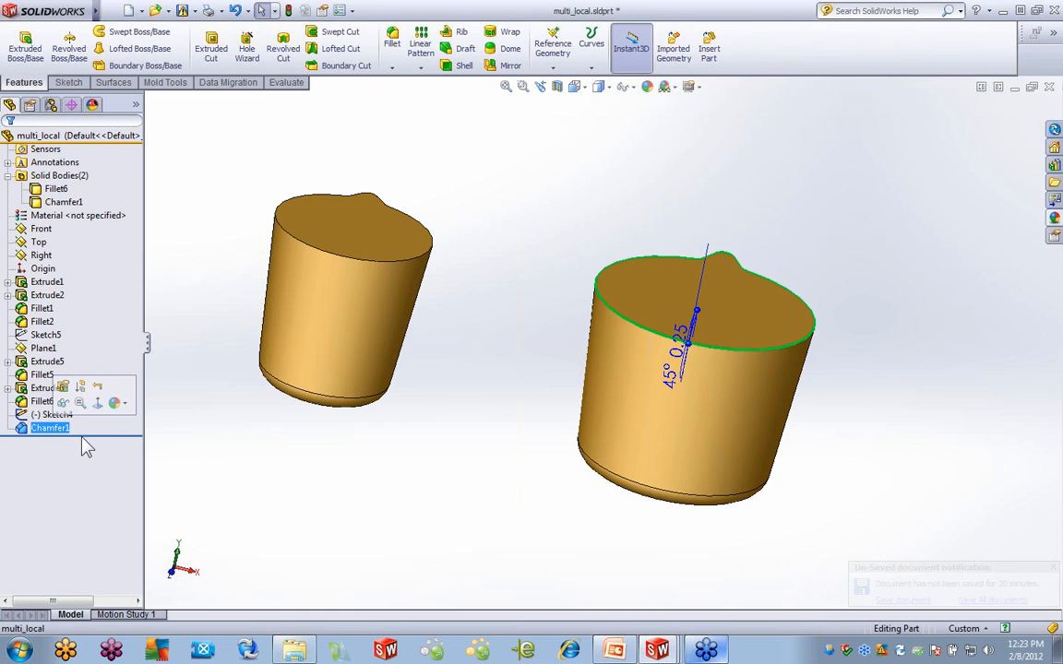
drag(104, 435, 107, 422)
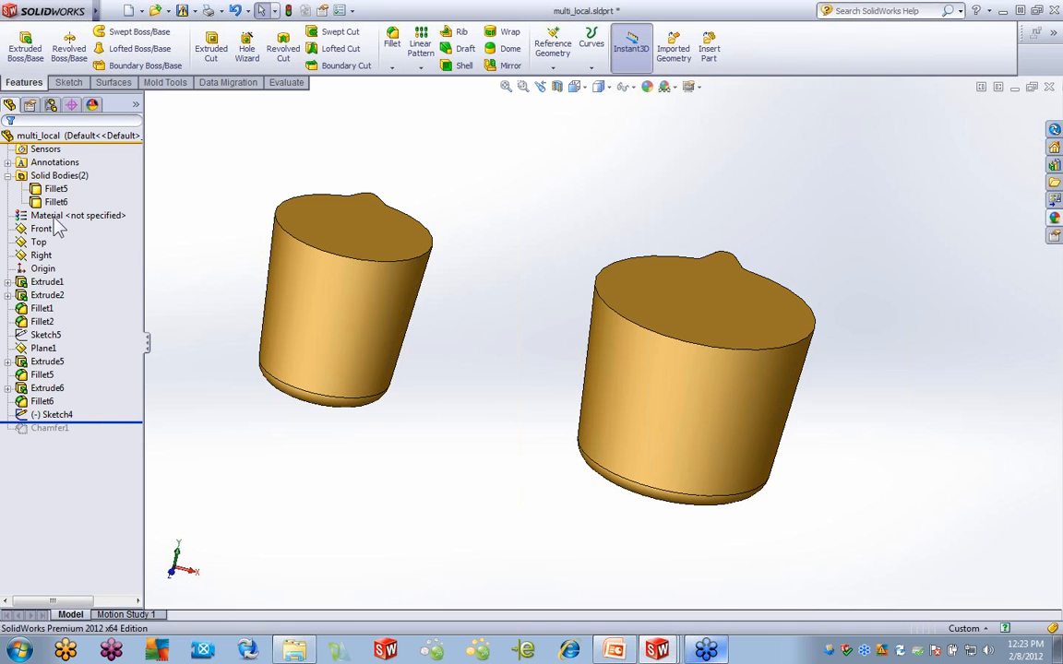
Rename the larger cup's solid body, Fillet5, to R-Hand
click(56, 189)
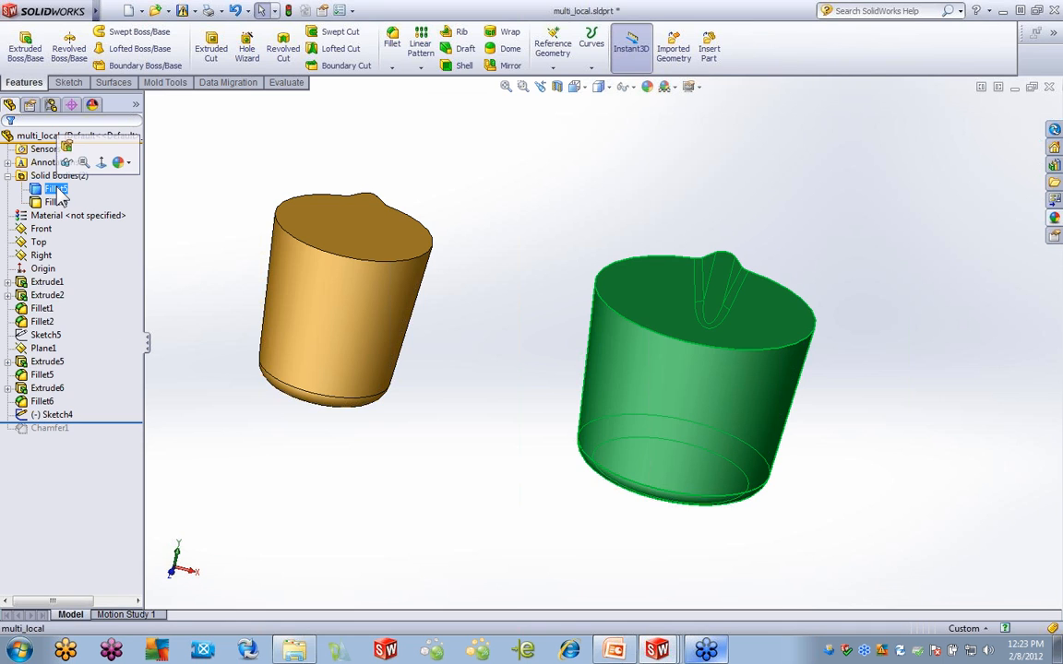
click(56, 184)
text(R-Hand)
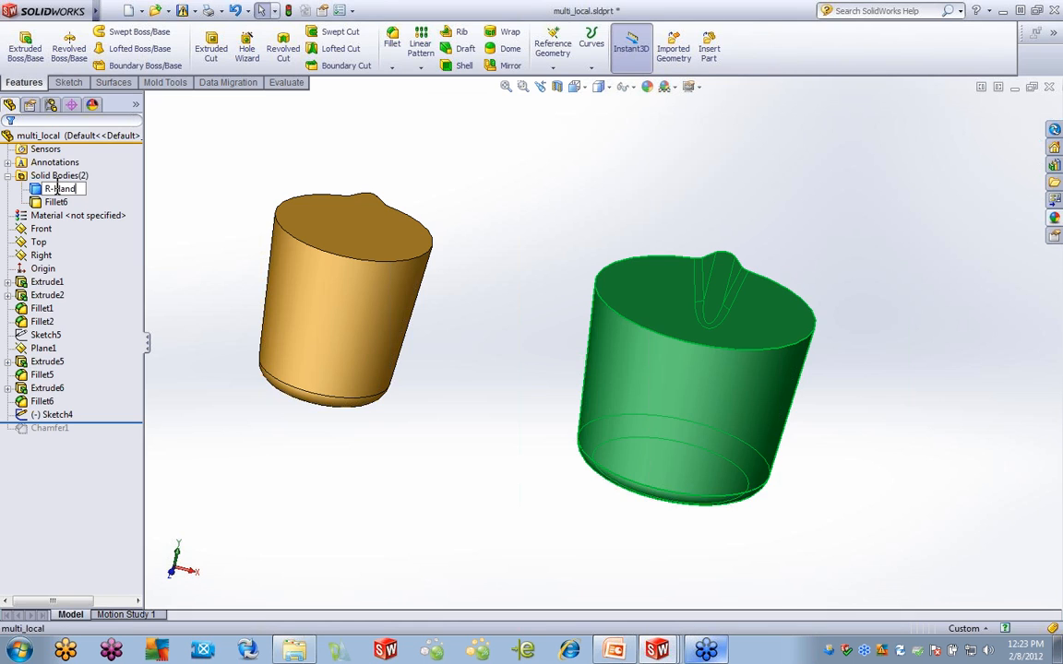
click(190, 162)
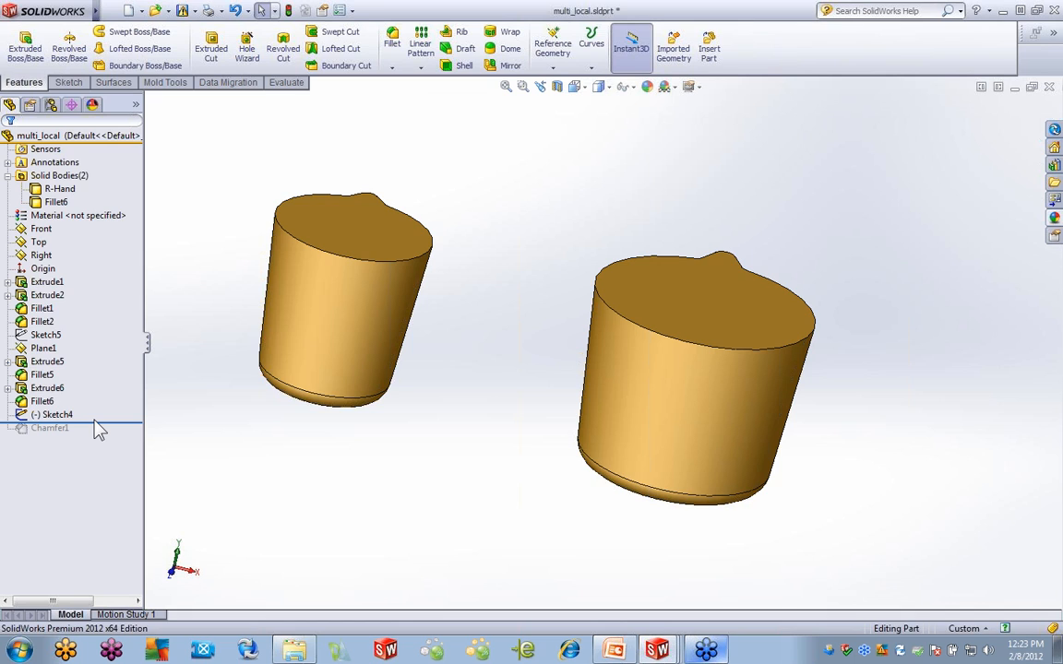
Roll the part forward past Chamfer1 and highlight the R-Hand body among the solid bodies to check its name
drag(99, 424, 98, 441)
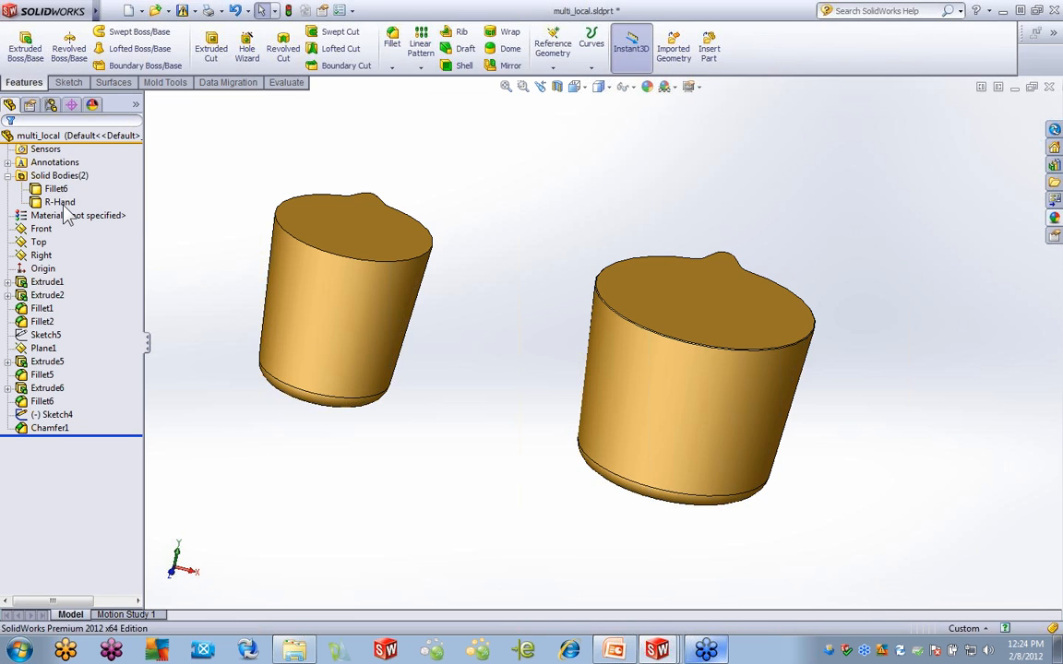
click(60, 202)
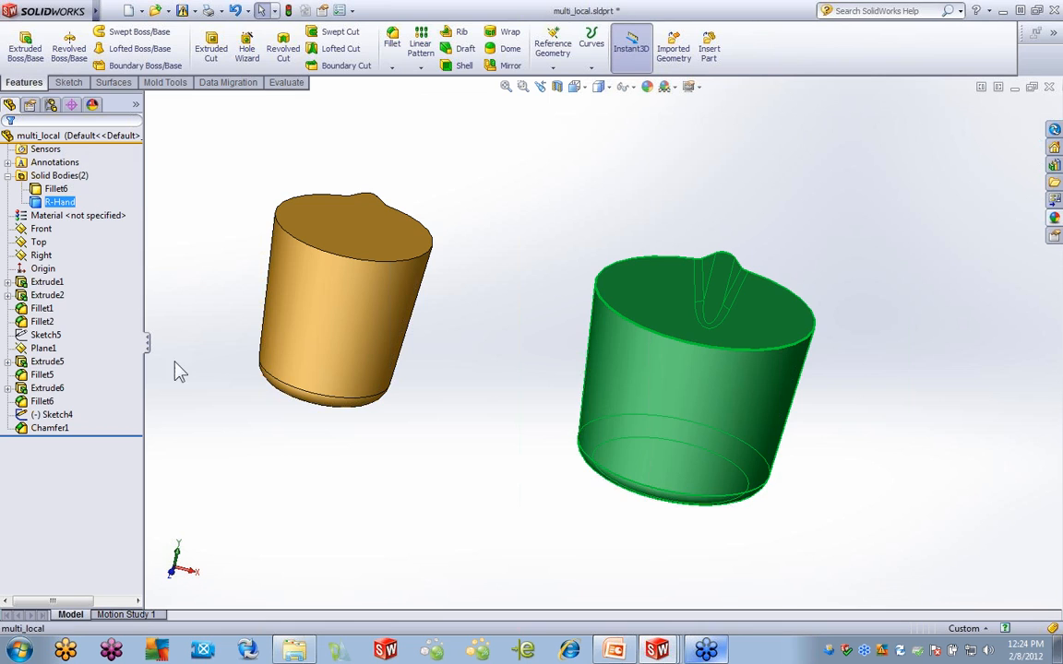
click(181, 389)
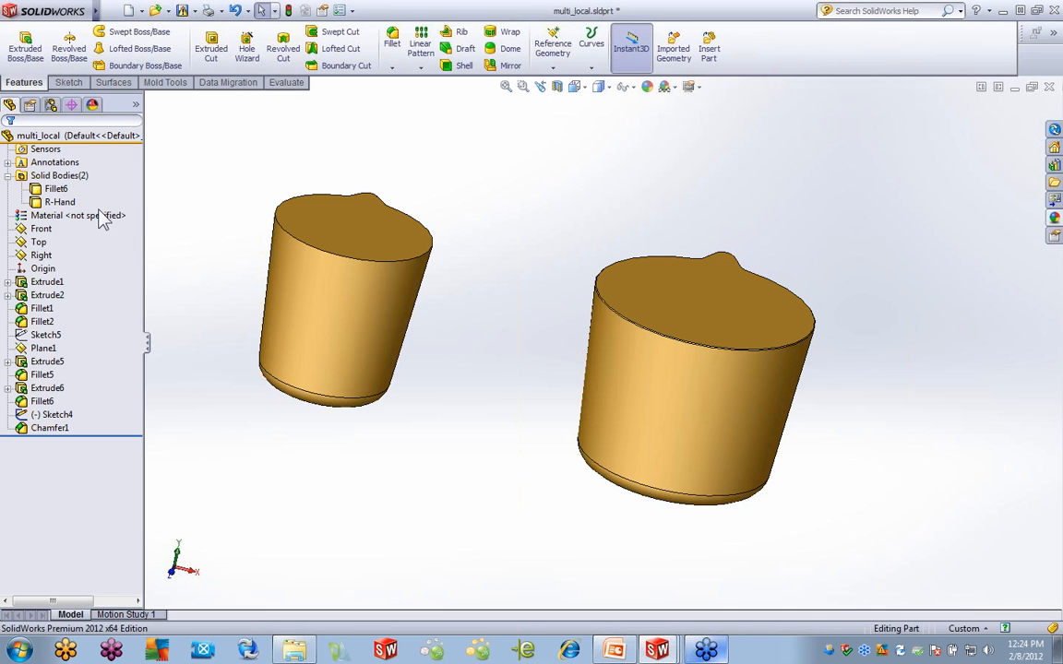
click(59, 202)
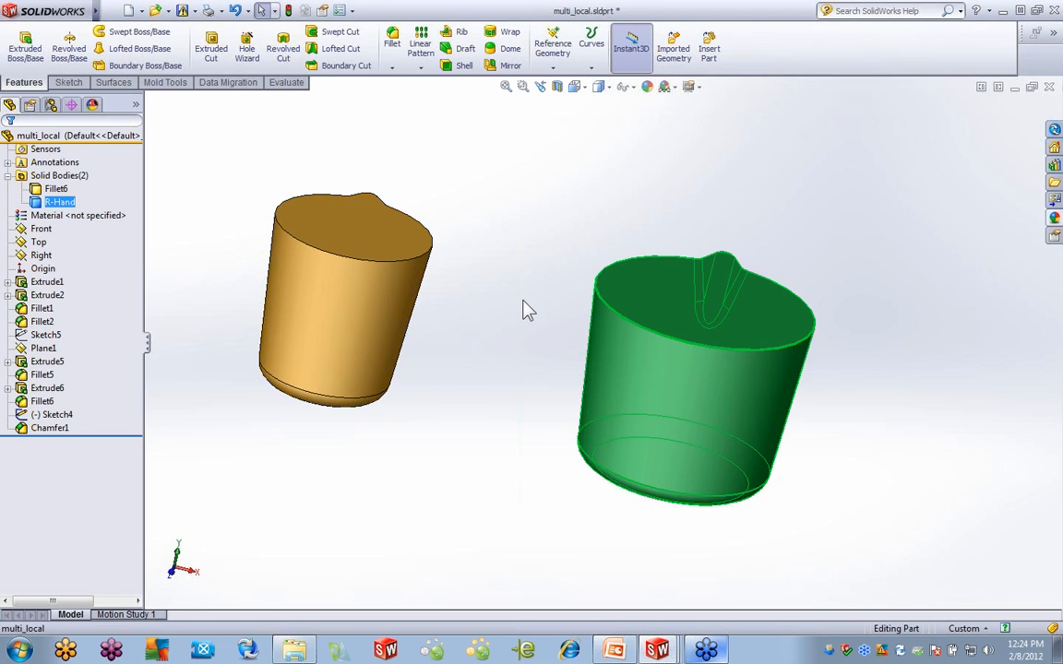
click(199, 233)
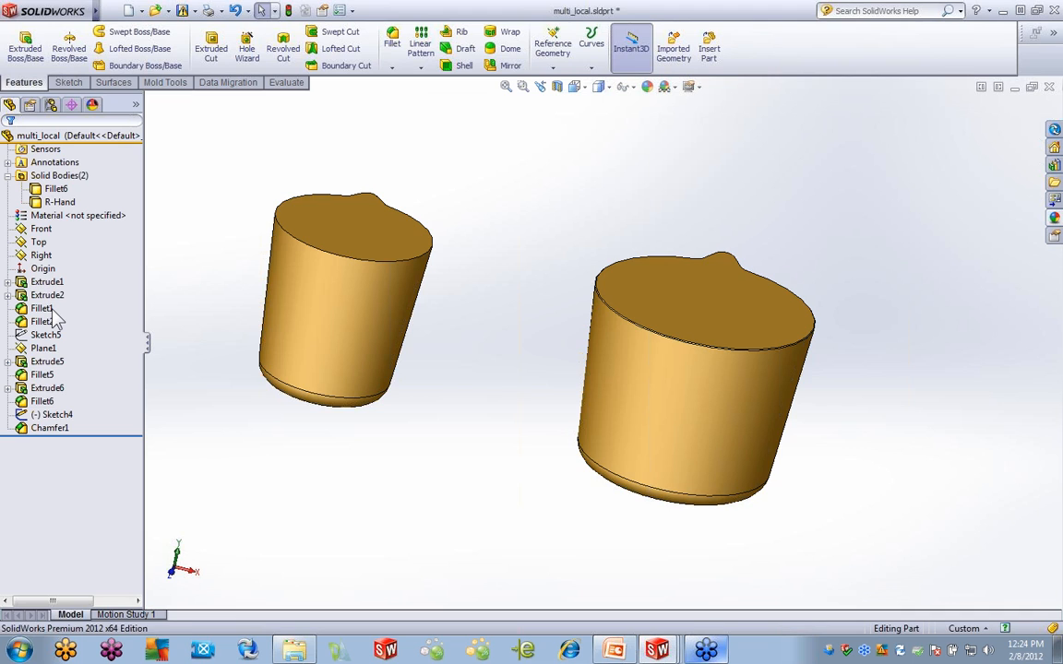
Show the feature history of the solid bodies and expand the features listed under Fillet6 and R-Hand
right_click(61, 176)
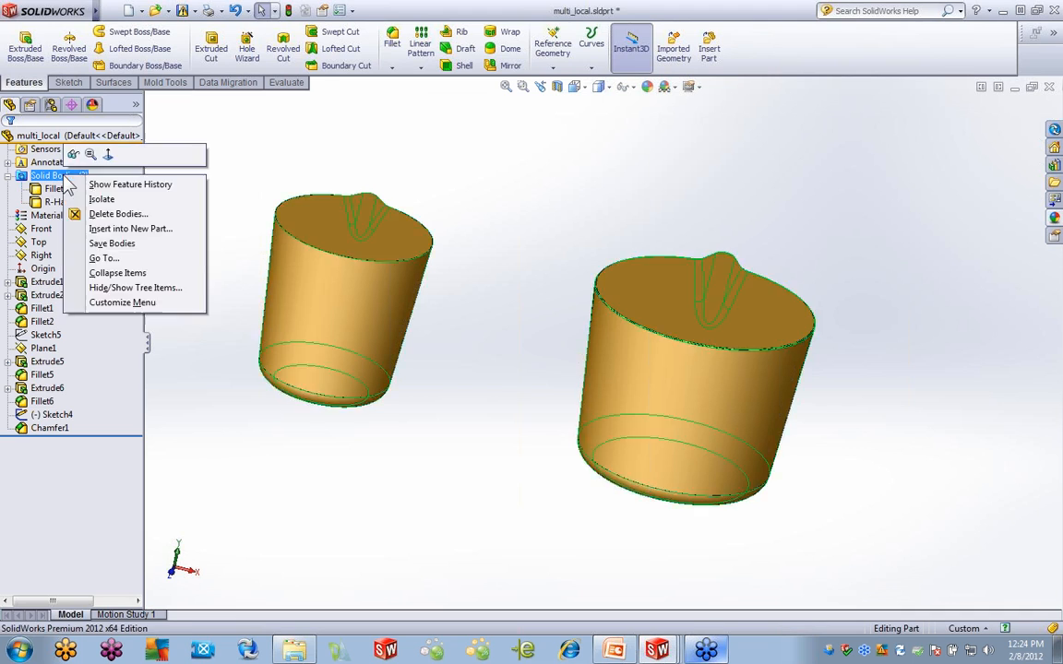
click(127, 185)
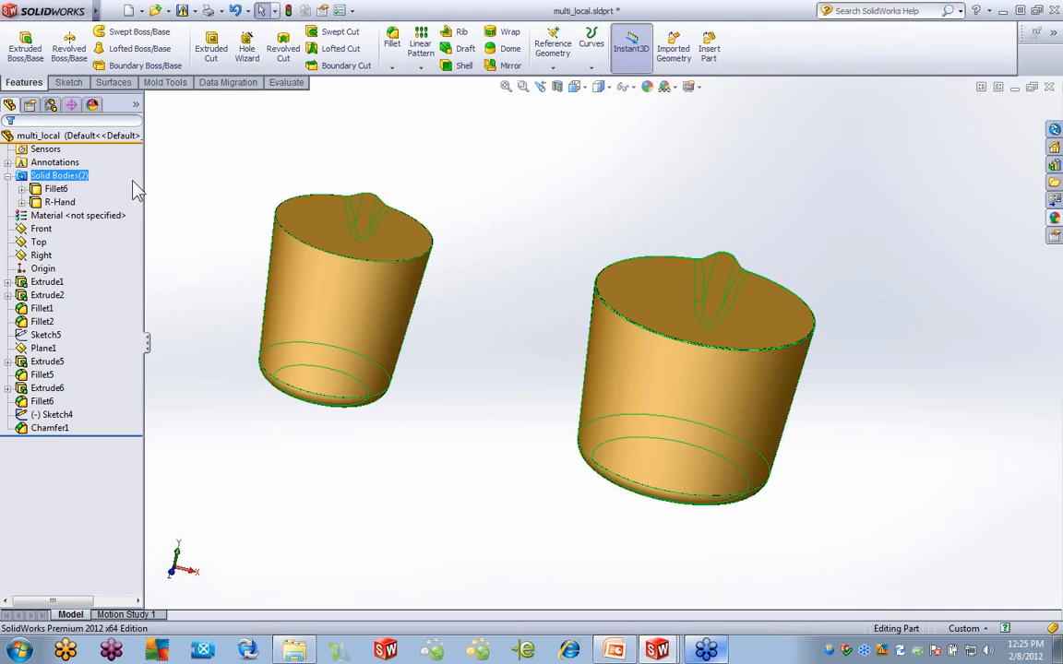
click(21, 188)
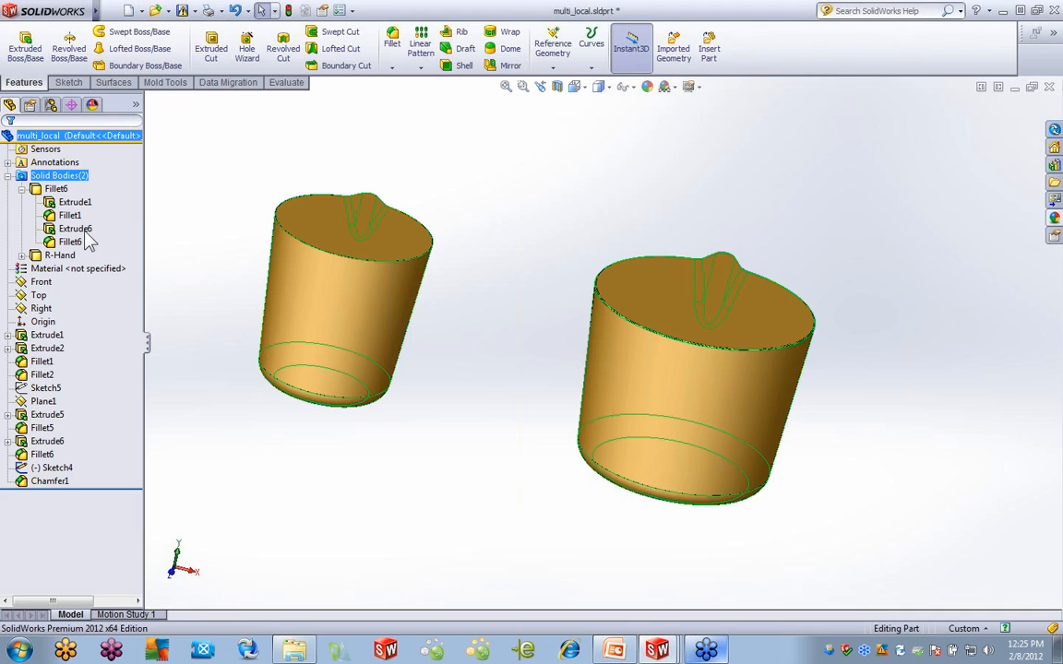
click(21, 255)
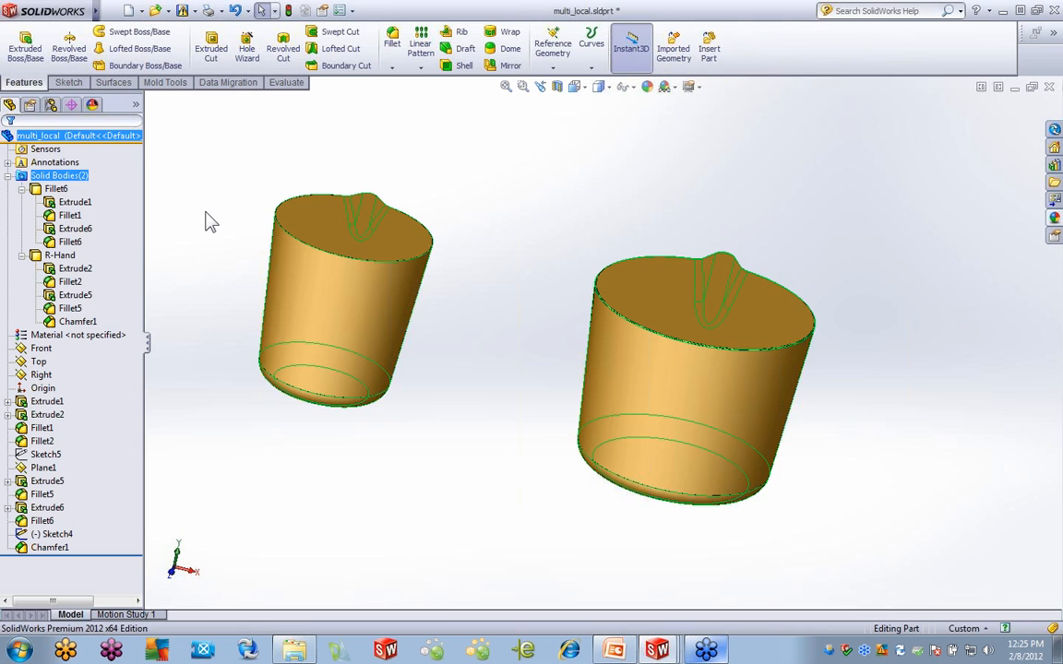
key(Escape)
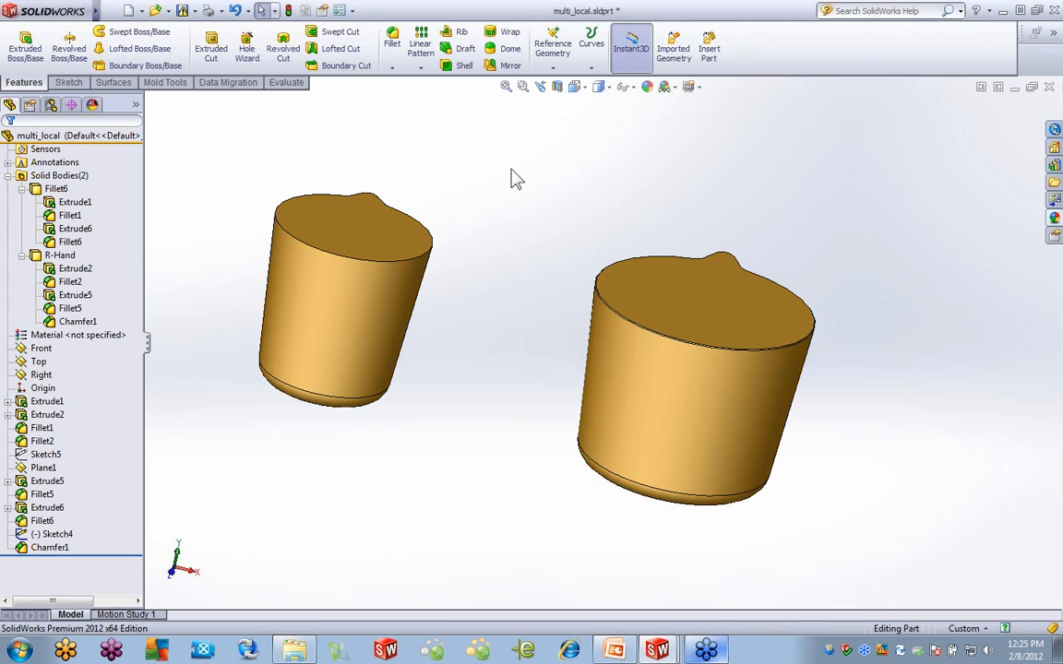
Start a circular pattern, display the temporary axes and use the smaller cup's axis as the pattern axis
mouse_move(541, 200)
middle_down()
mouse_move(518, 195)
mouse_move(533, 199)
middle_up()
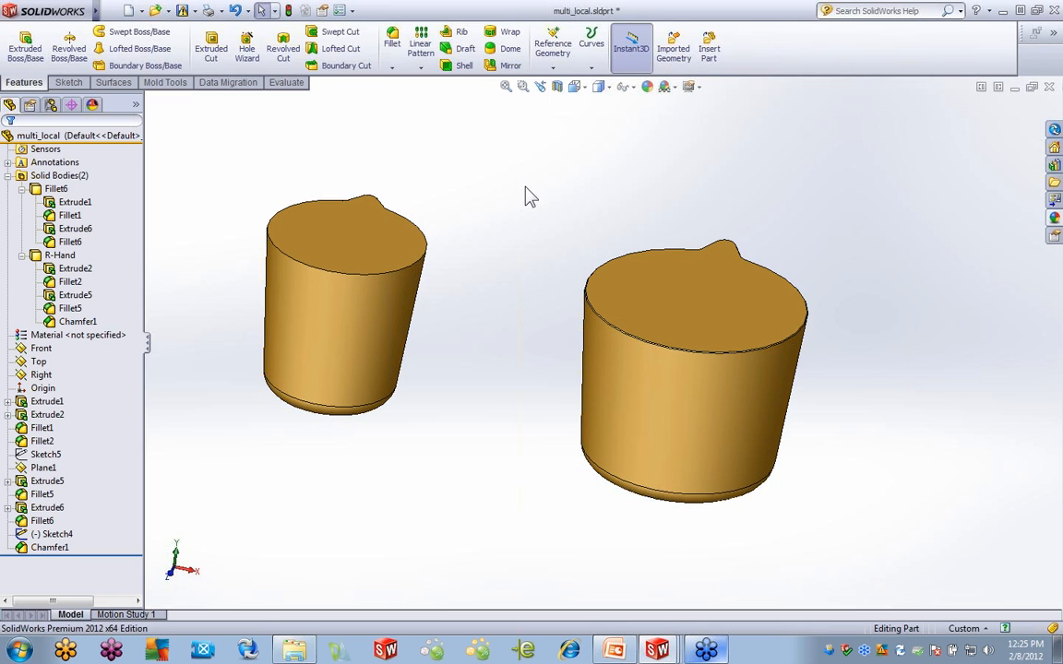
click(421, 70)
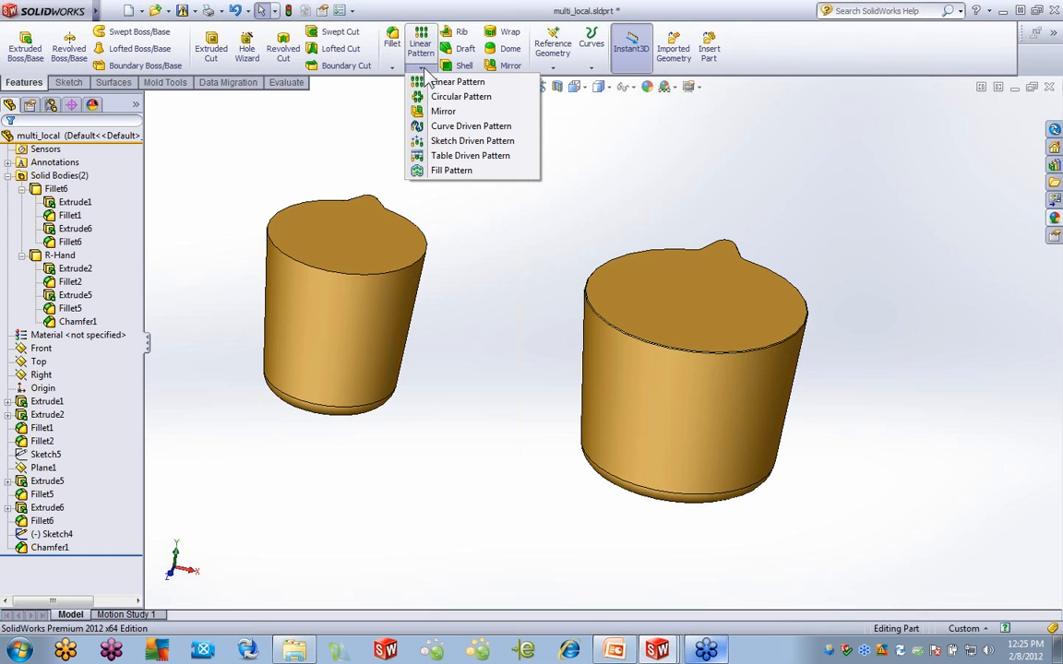
click(453, 96)
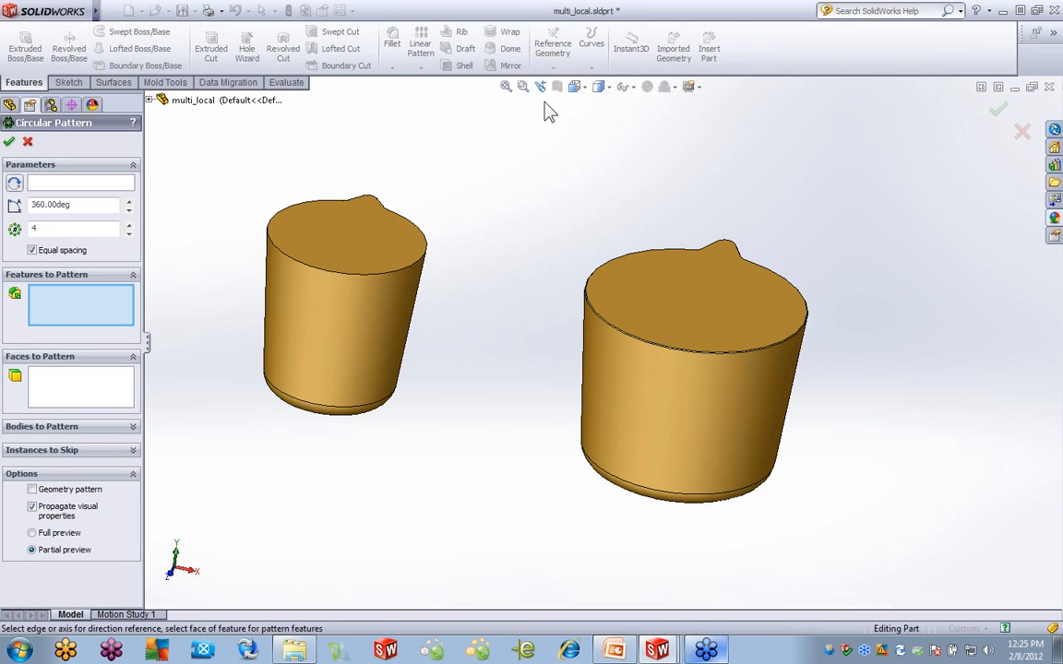
click(81, 183)
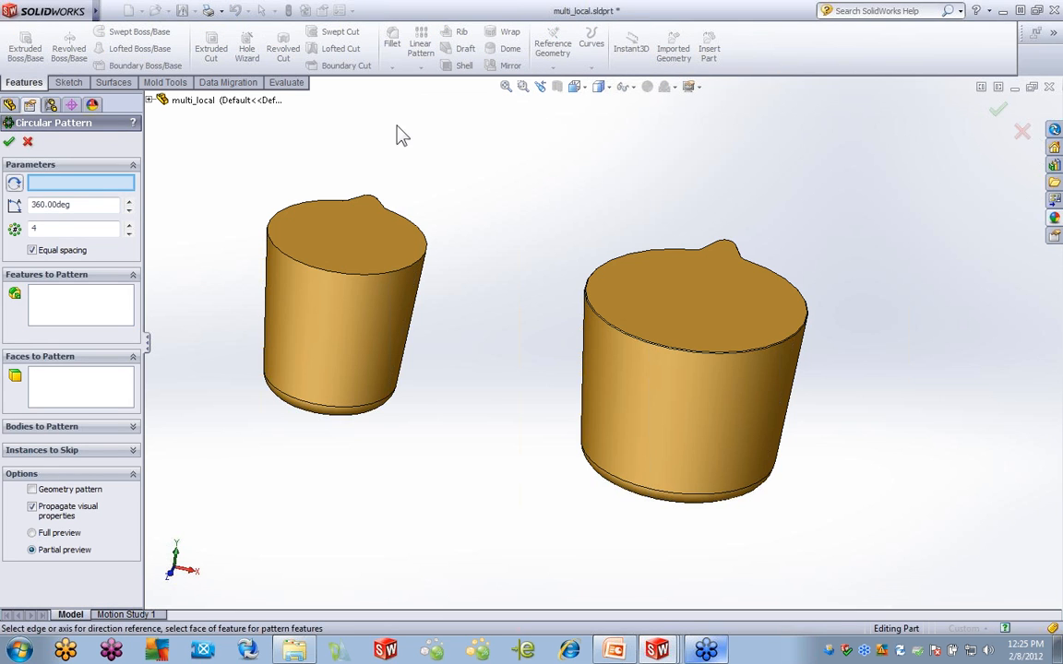
click(607, 87)
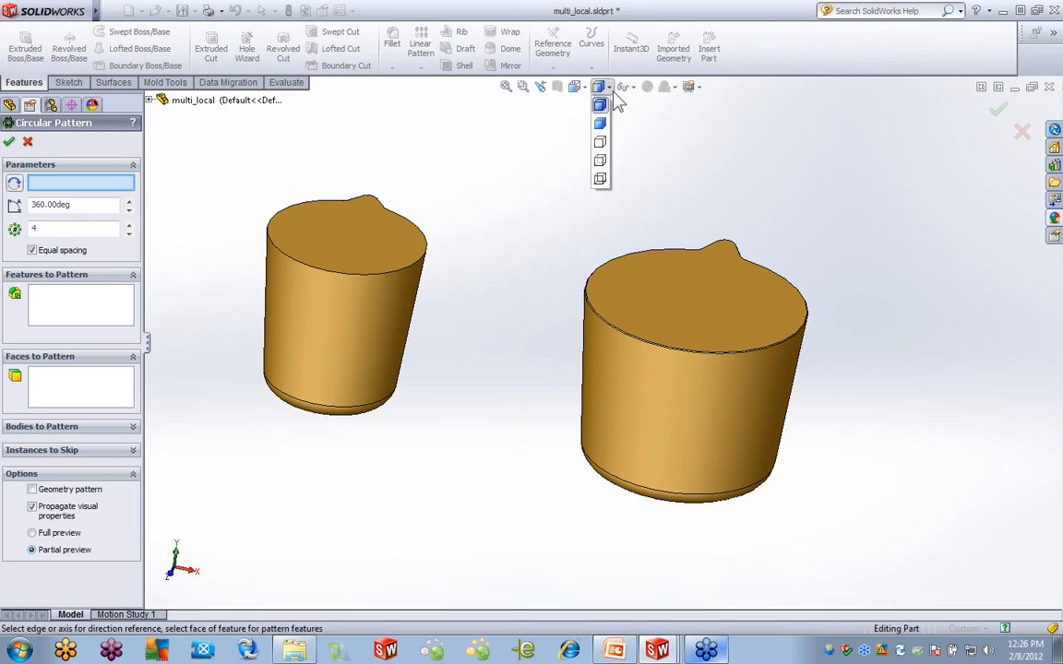
click(627, 86)
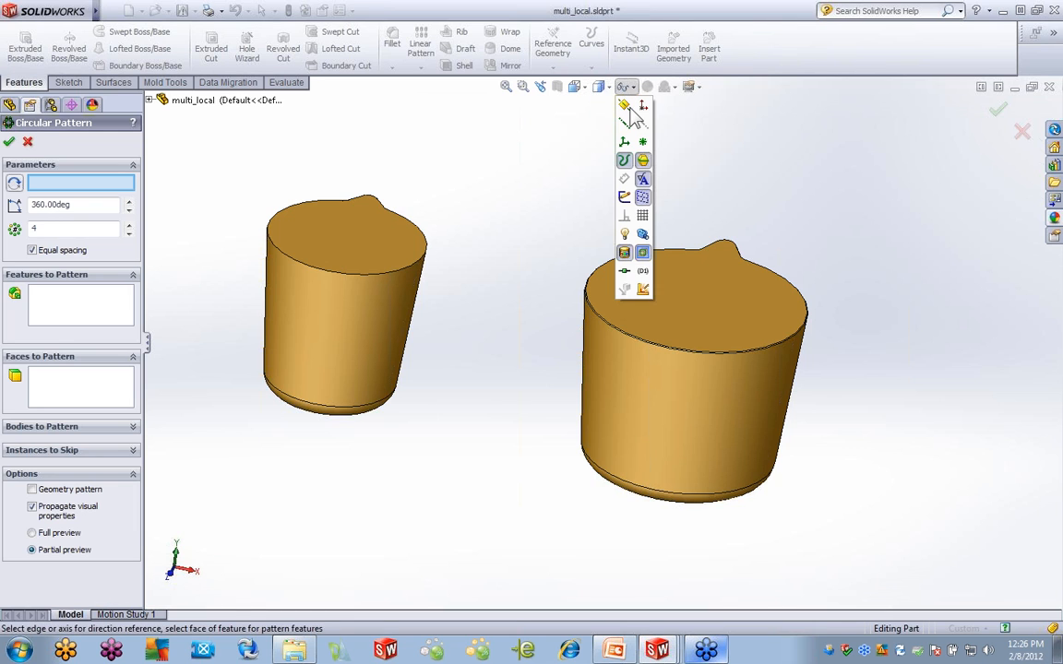
click(625, 160)
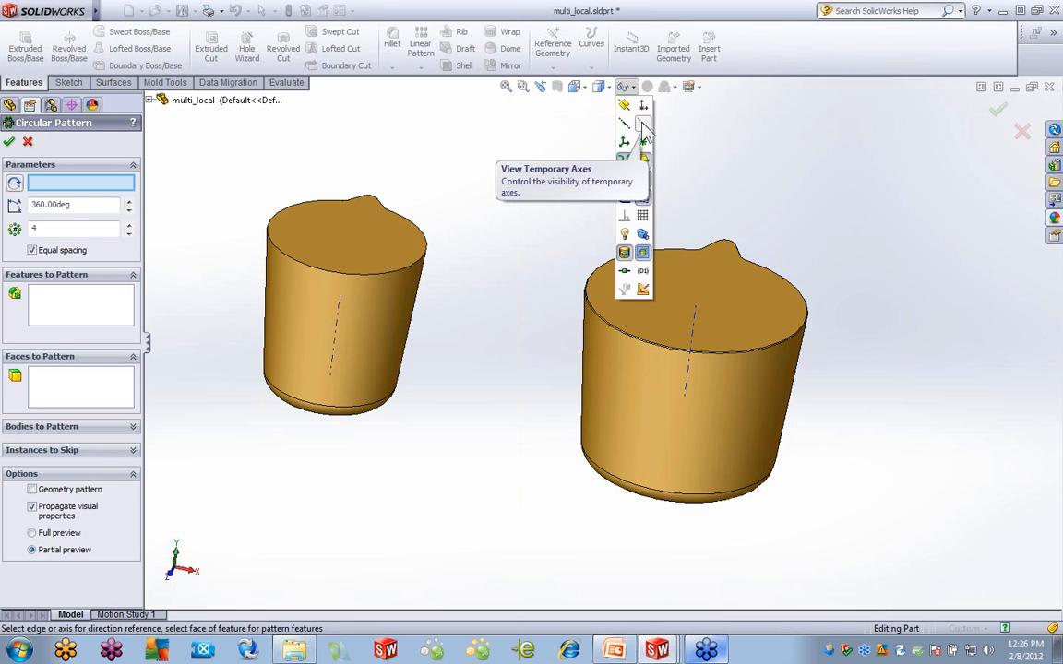
click(343, 272)
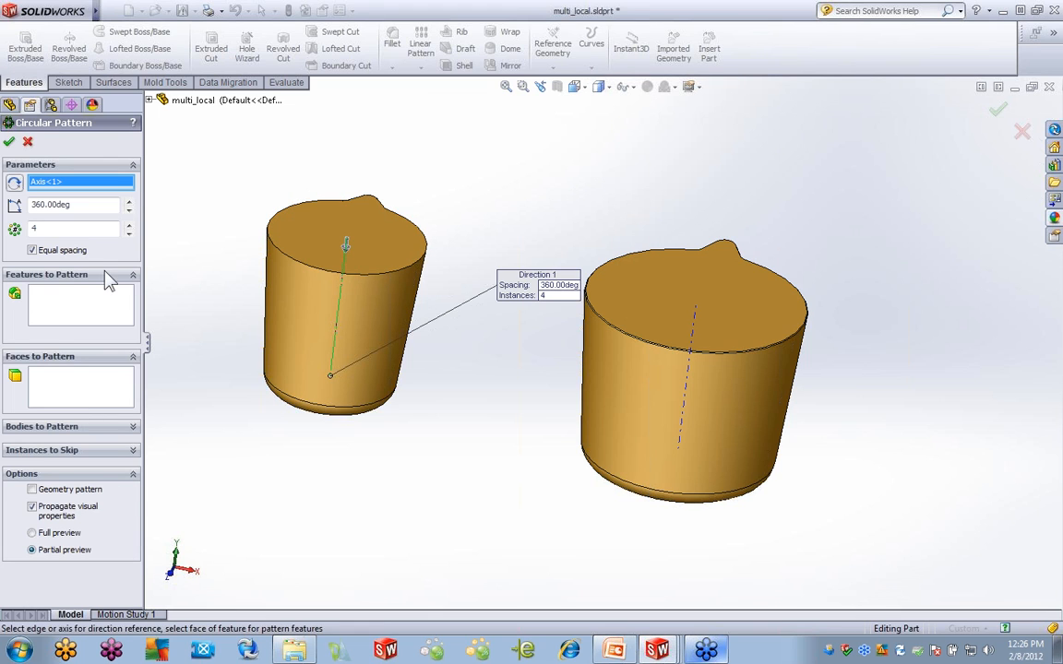
Pattern the R-Hand body around the axis as 4 equally spaced instances over 360 degrees
click(132, 427)
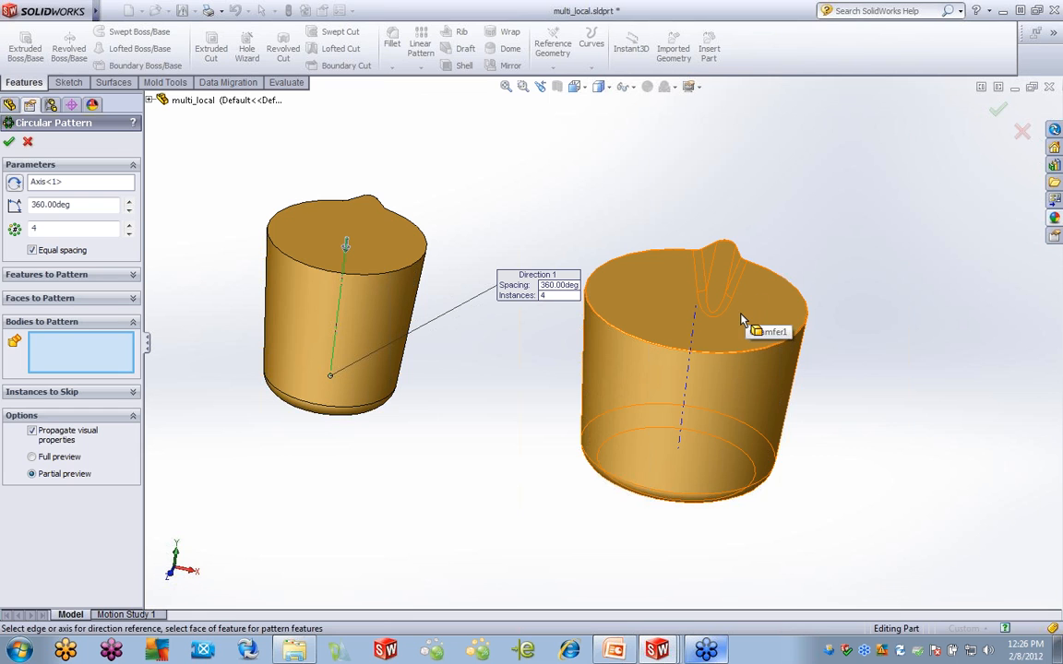
click(742, 319)
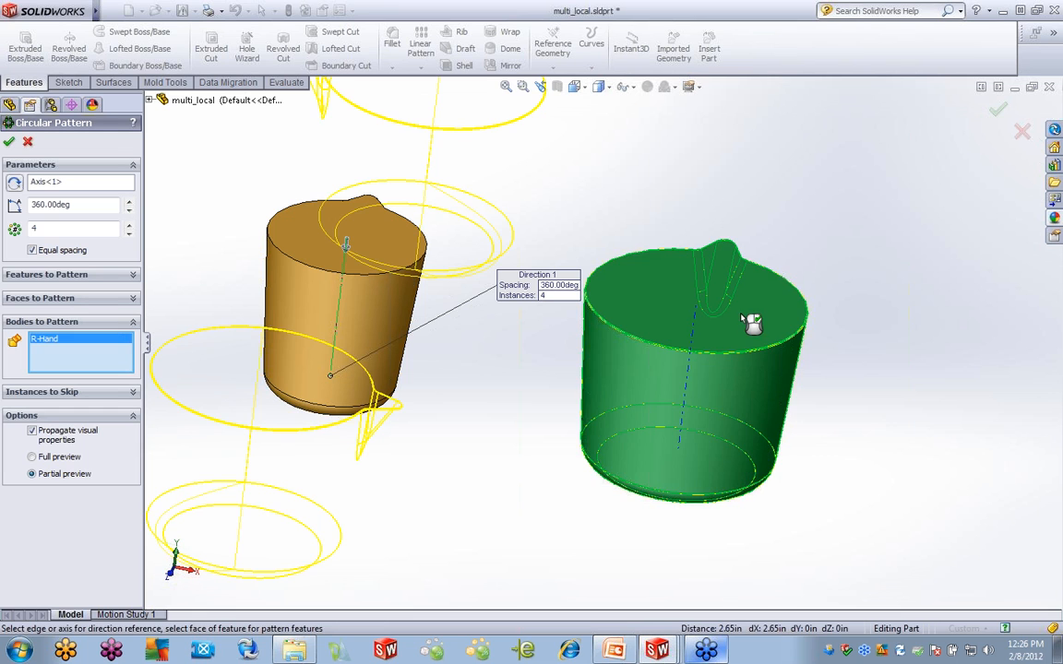
scroll(644, 379, up, 5)
middle_drag(643, 387, 641, 445)
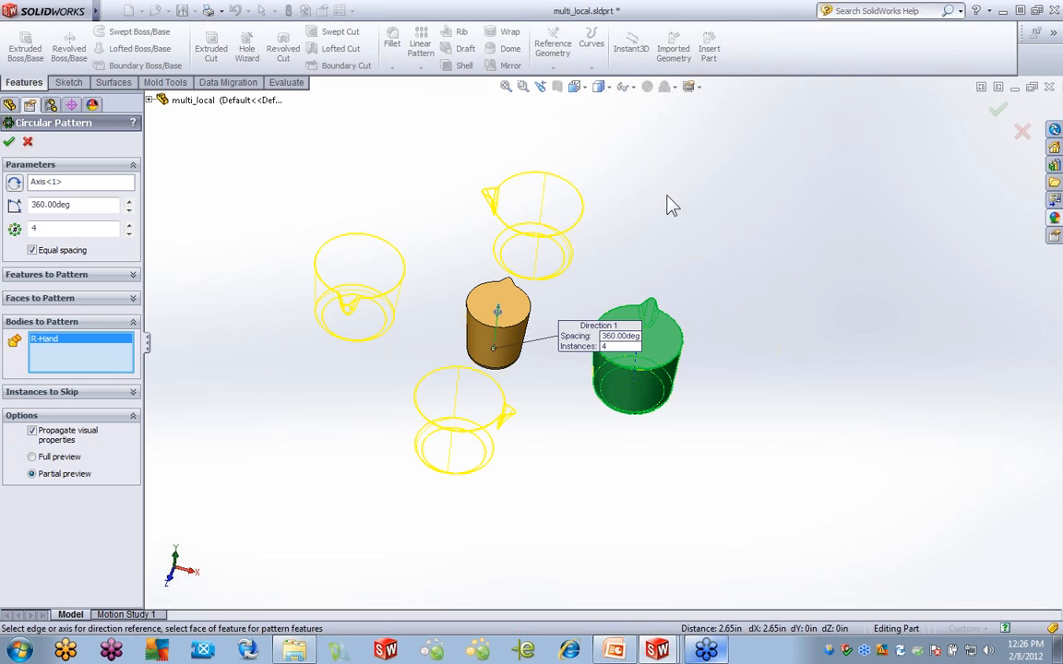
click(9, 144)
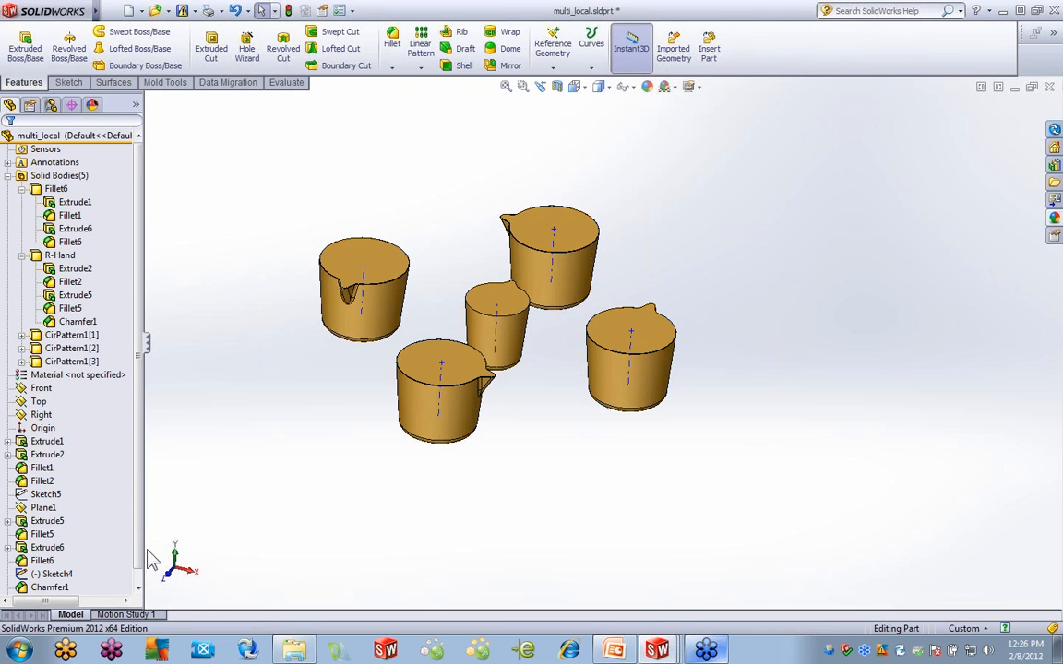
Roll the part back to before CirPattern1 and highlight Sketch4 between the two cups
scroll(139, 540, down, 1)
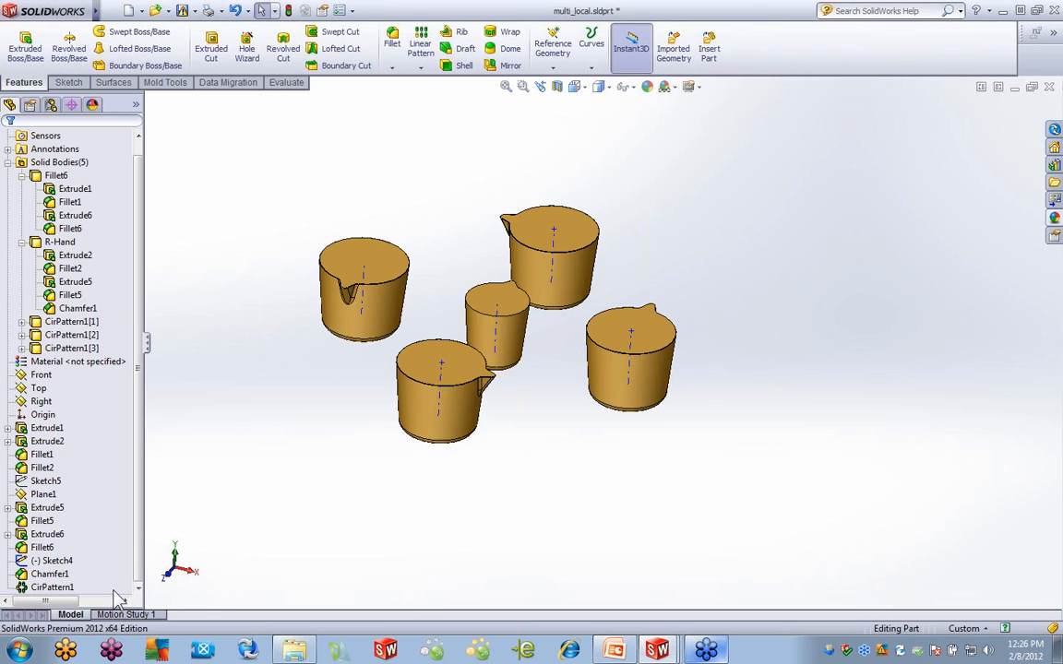
drag(116, 595, 120, 581)
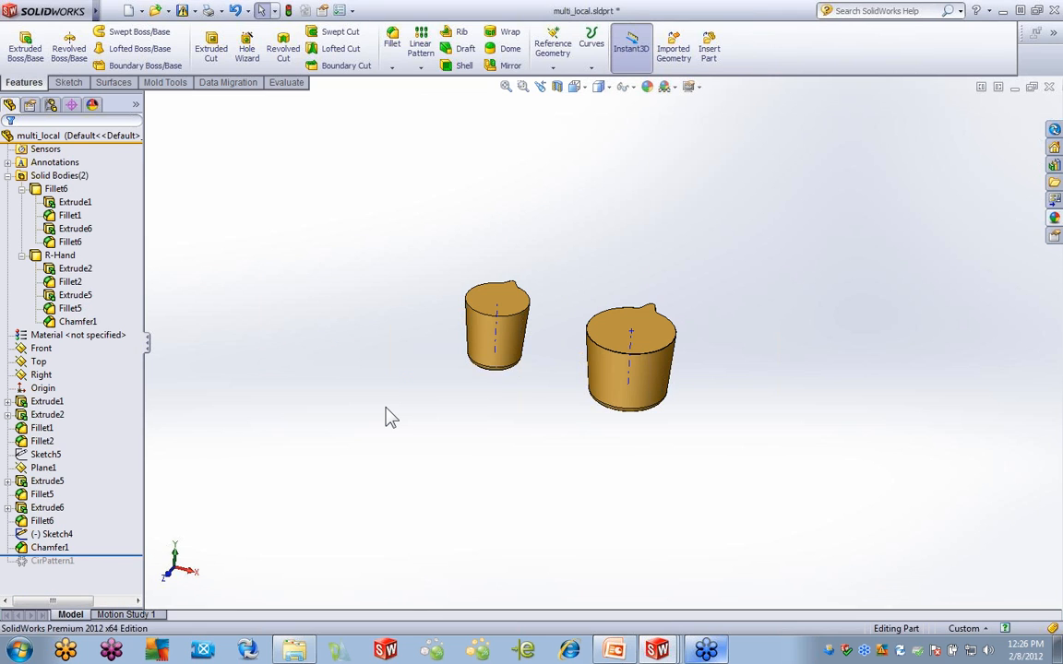
click(52, 534)
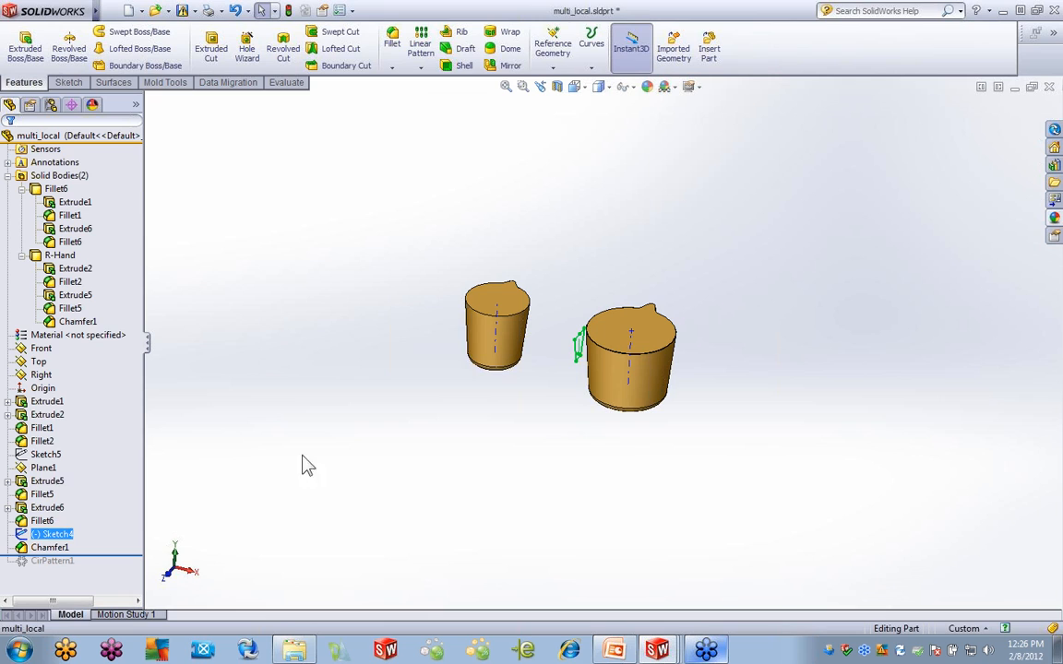
middle_drag(308, 464, 458, 441)
scroll(628, 348, down, 4)
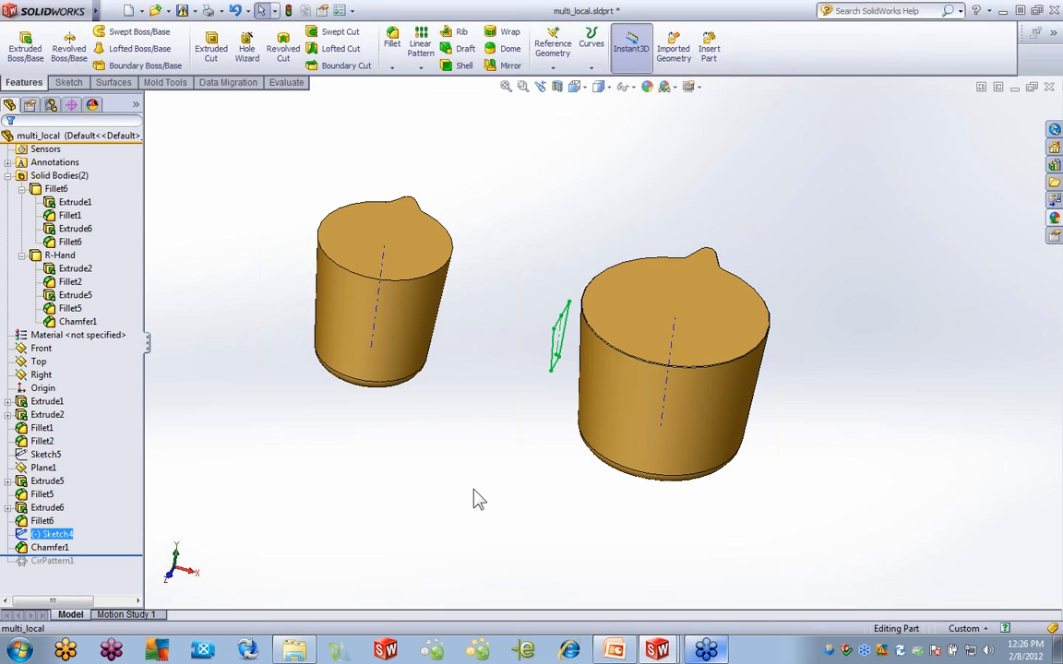
mouse_move(540, 437)
middle_down()
mouse_move(511, 400)
mouse_move(513, 294)
middle_up()
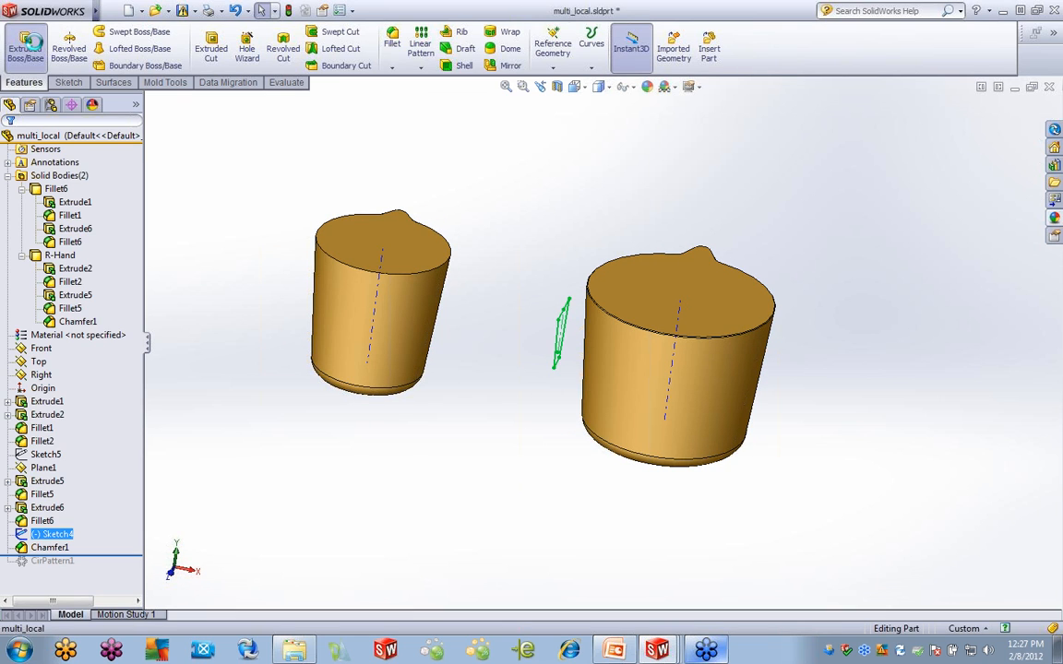
Start a boss extrude of Sketch4 with merged result and extend Direction 1 up to the R-Hand body
click(31, 39)
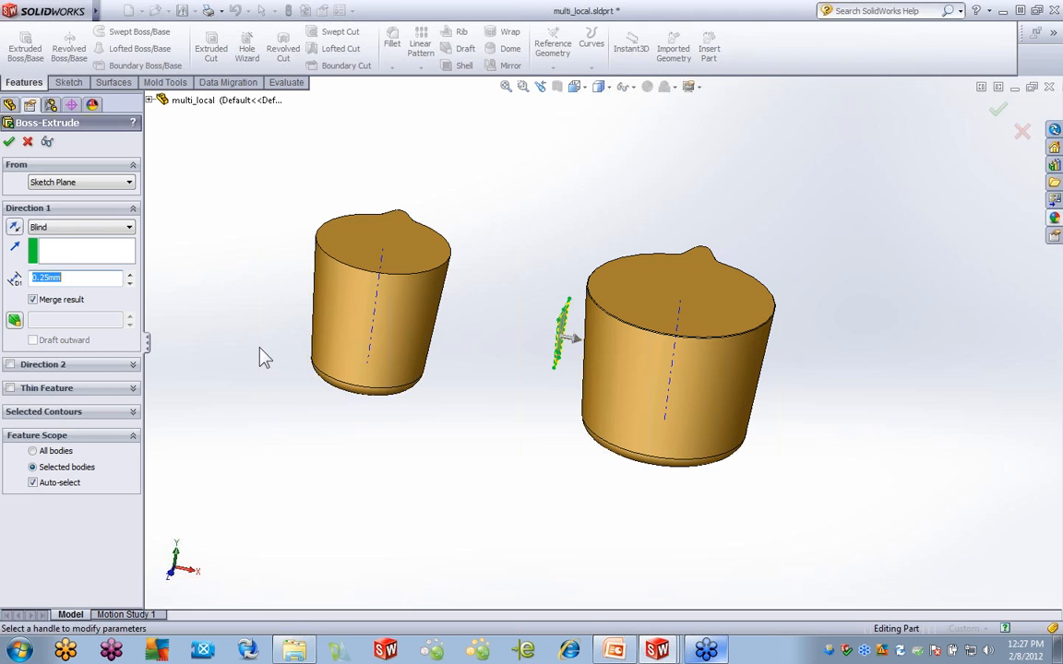
click(130, 228)
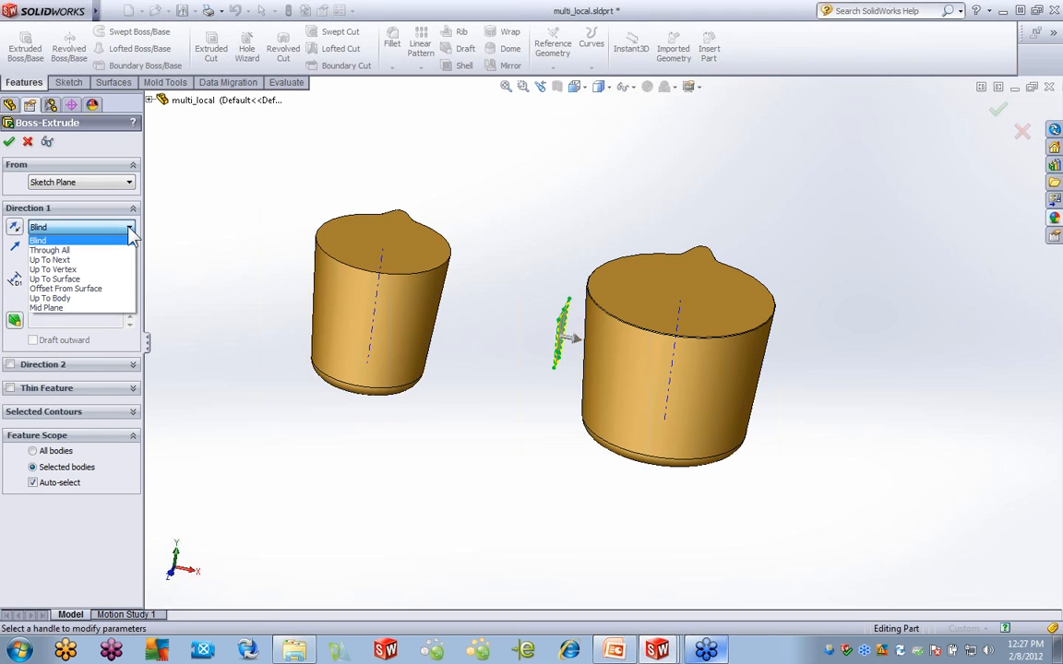
click(79, 298)
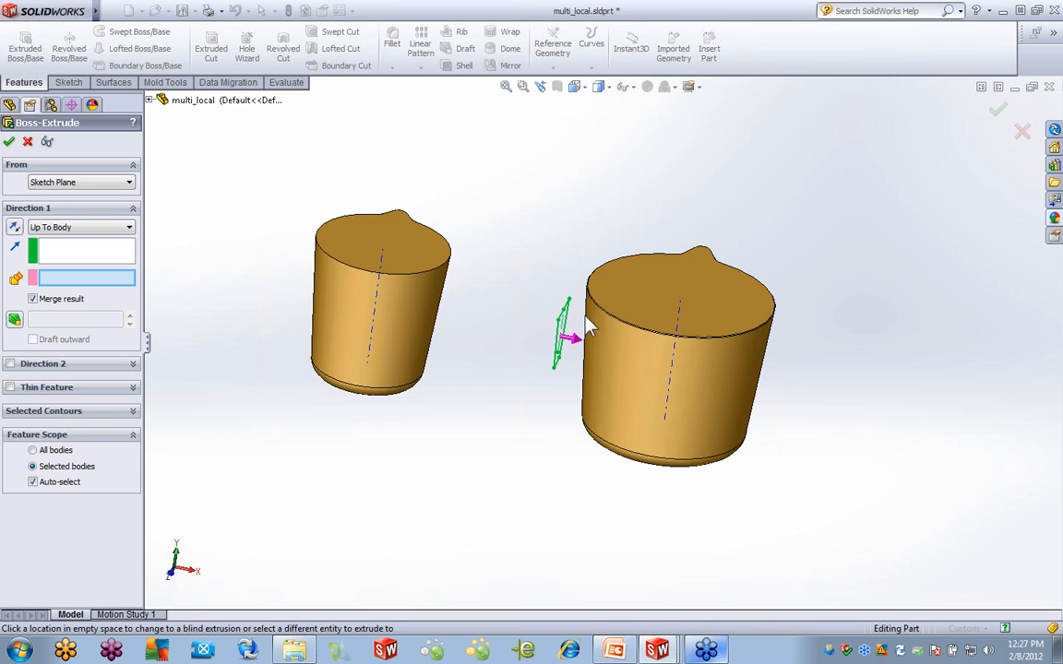
click(609, 371)
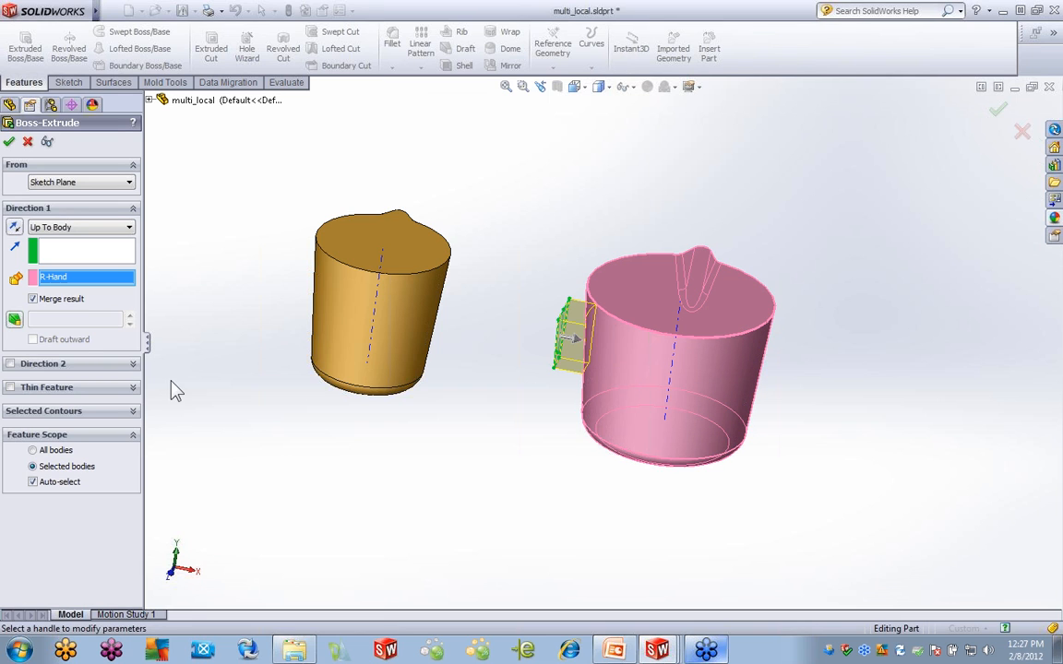
Enable Direction 2, end it up to the smaller cup's body and create the bridging extrude
click(10, 364)
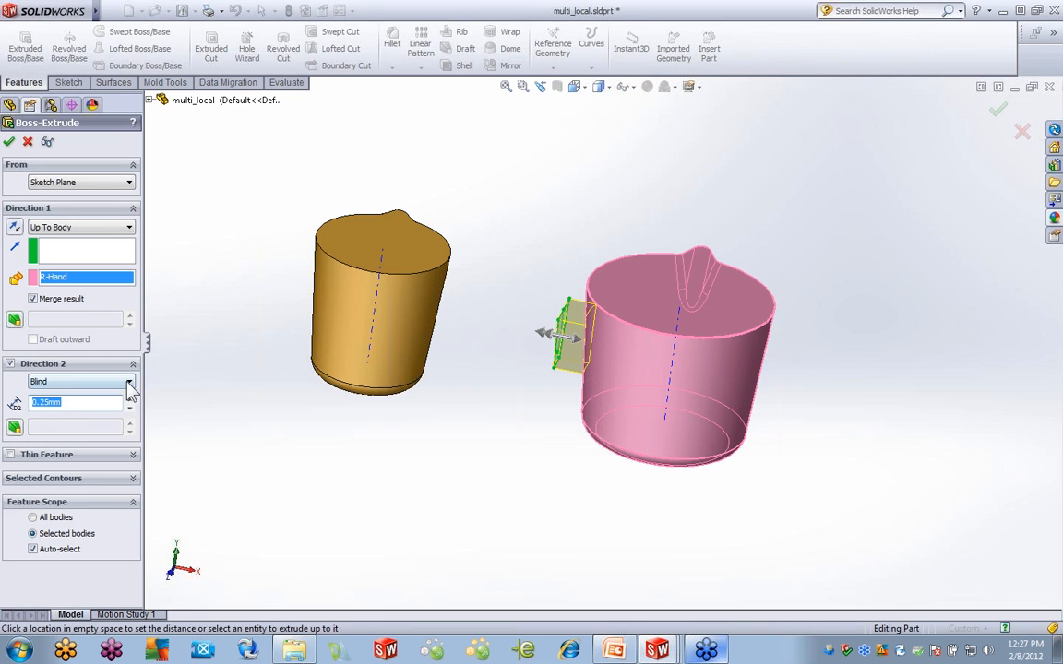
click(130, 382)
click(69, 463)
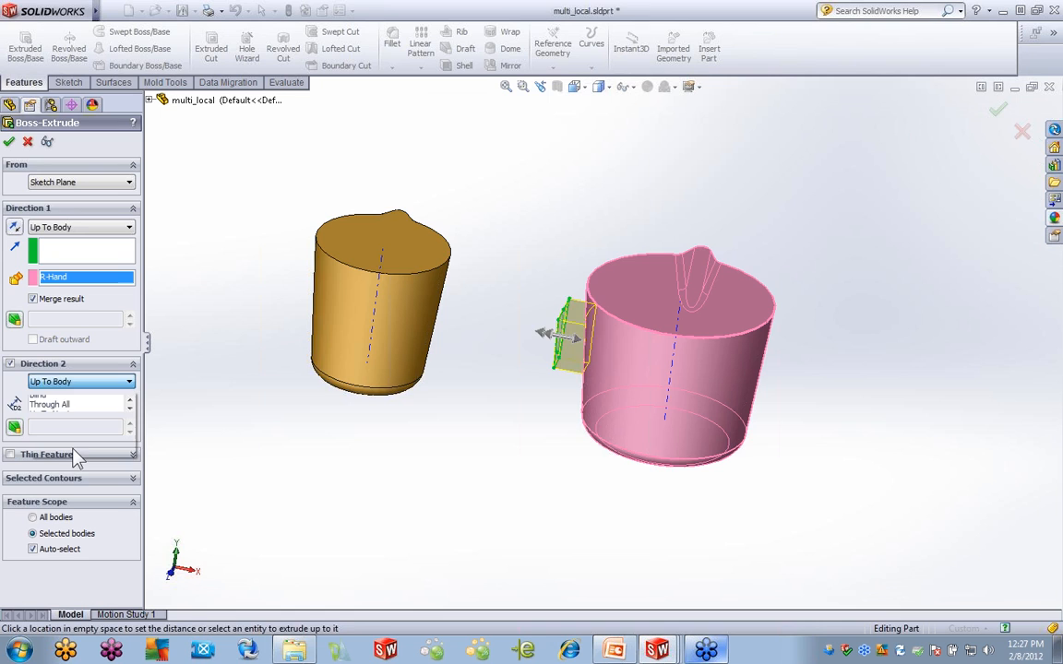
click(384, 310)
click(9, 143)
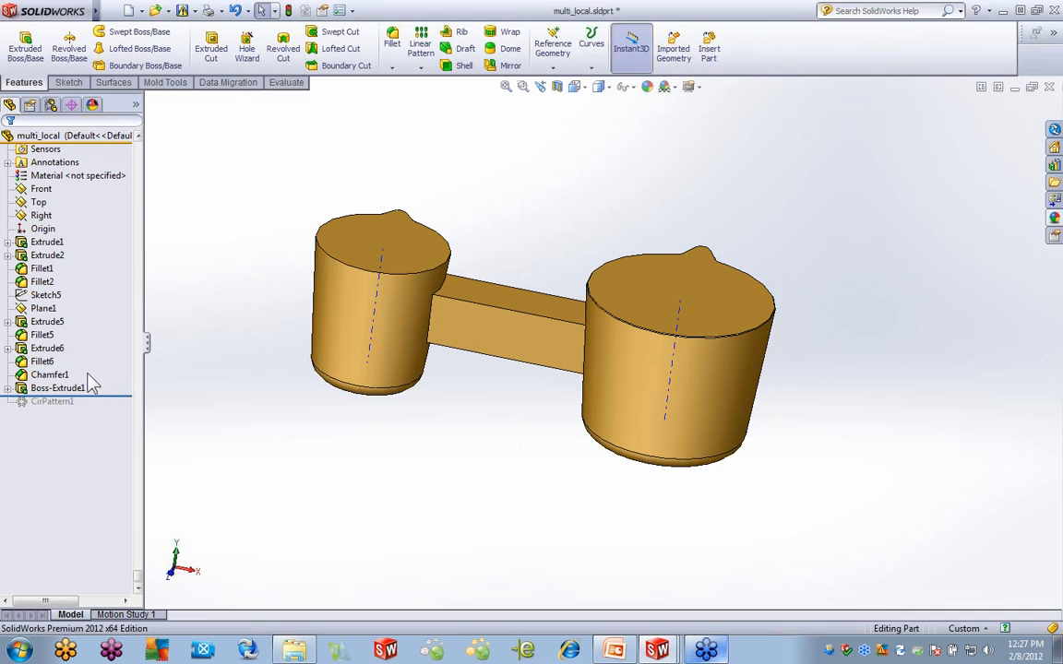
Review the merge and feature scope settings of Boss-Extrude1
right_click(55, 375)
right_click(55, 388)
right_click(55, 388)
click(90, 271)
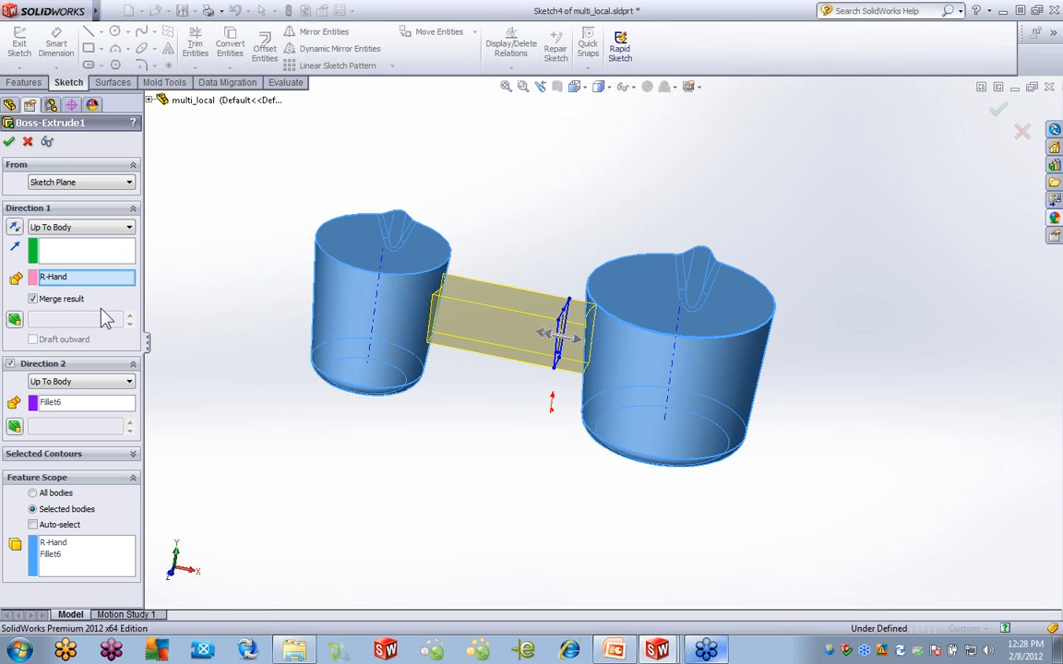
click(9, 141)
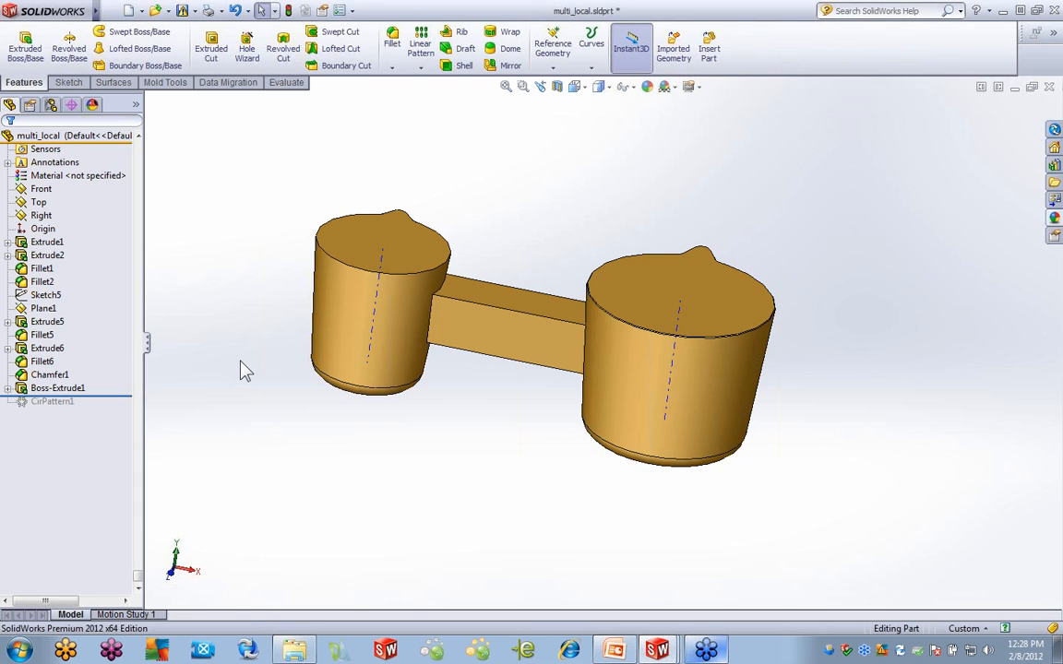
Start a shell removing the smaller cup's top face and add its side and bottom rounded faces as 0.25 mm multi-thickness faces
click(463, 67)
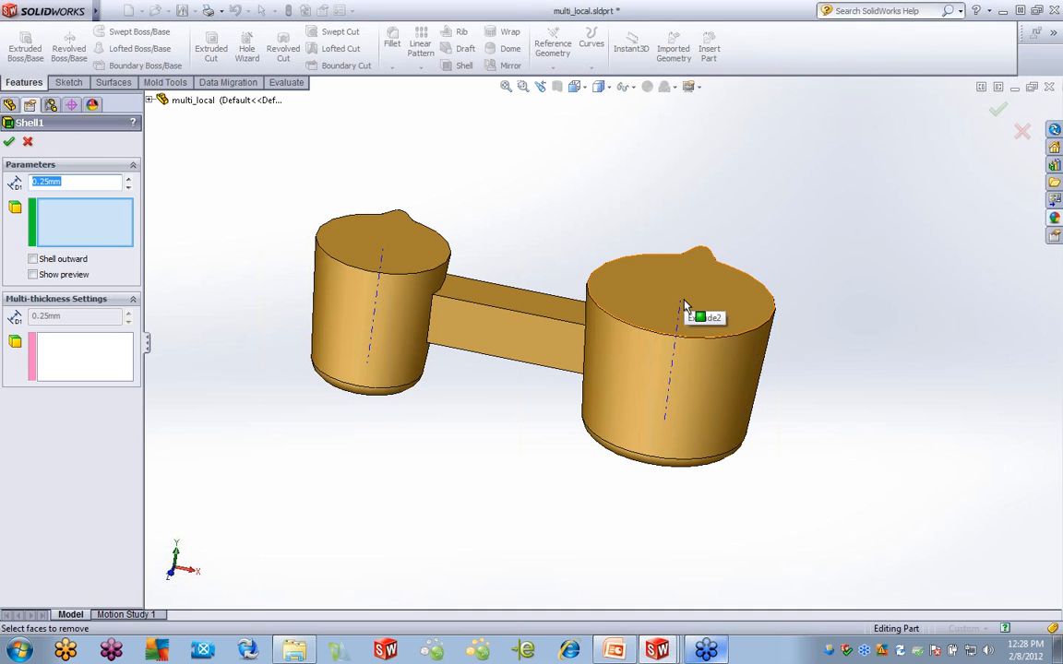
click(403, 244)
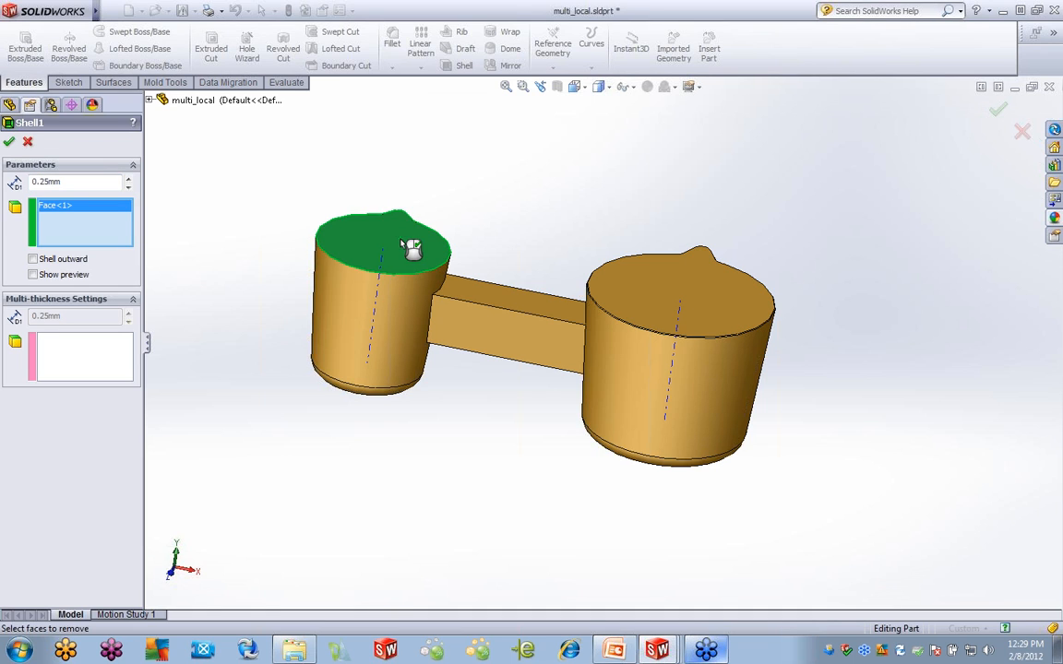
click(82, 366)
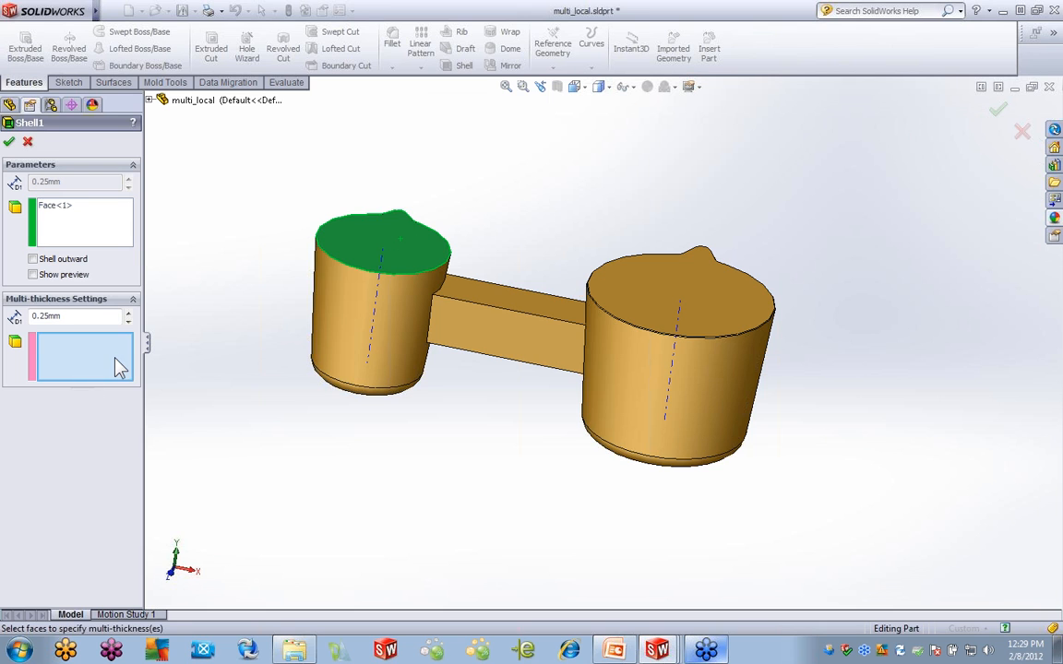
click(411, 325)
scroll(396, 388, down, 3)
middle_drag(391, 458, 391, 397)
click(391, 395)
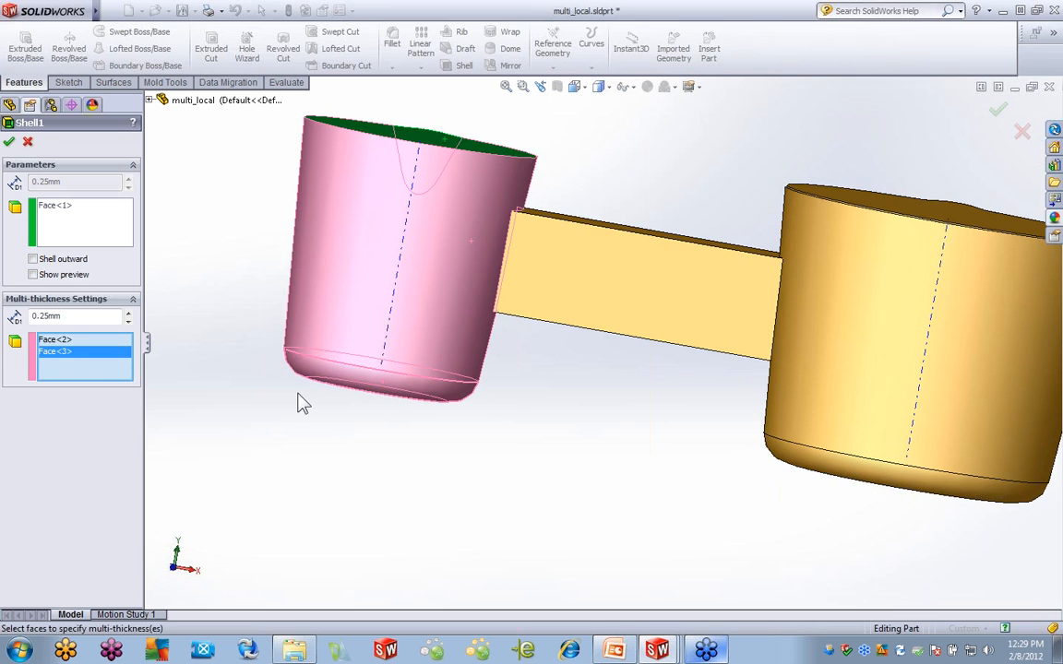
Try to shell the merged body with the larger cup's side and bottom rounded faces at 0.5 mm thickness
scroll(256, 386, up, 2)
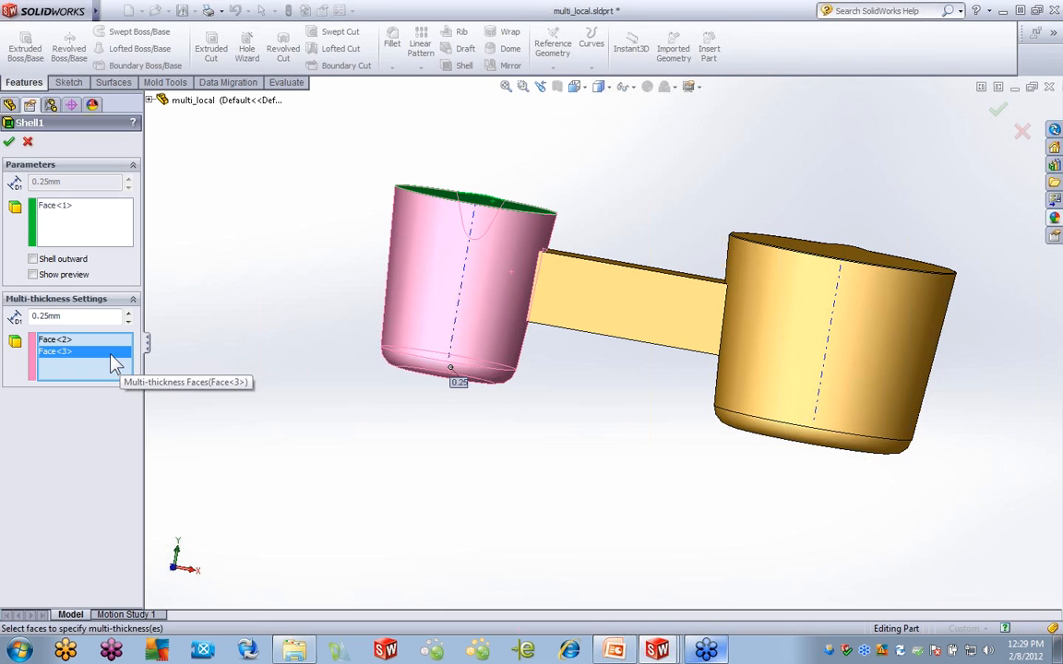
click(780, 337)
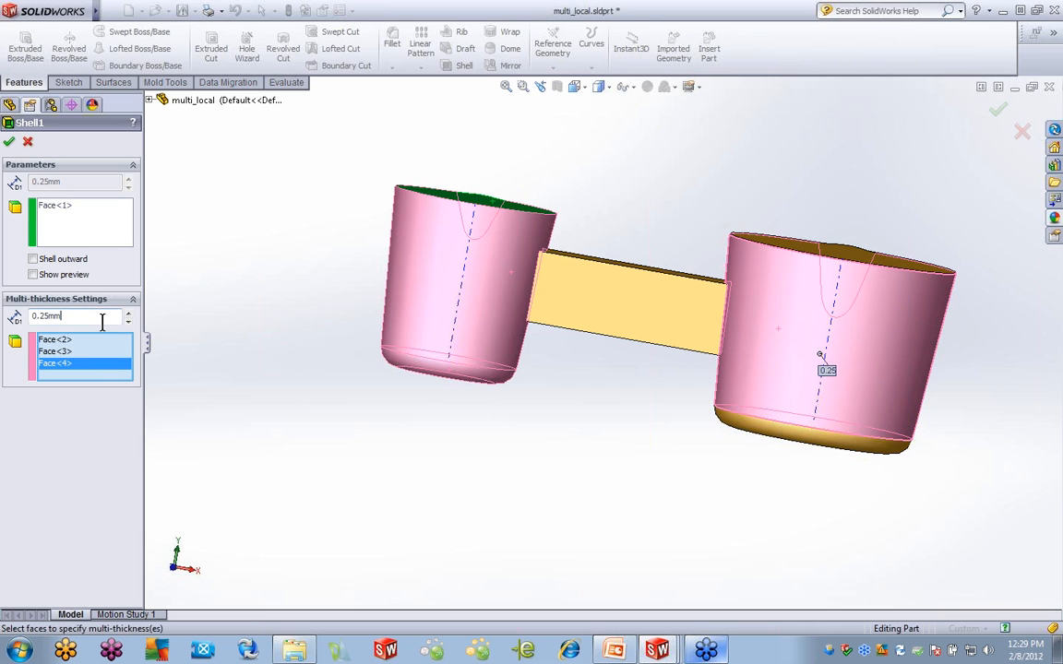
text(.5)
click(784, 432)
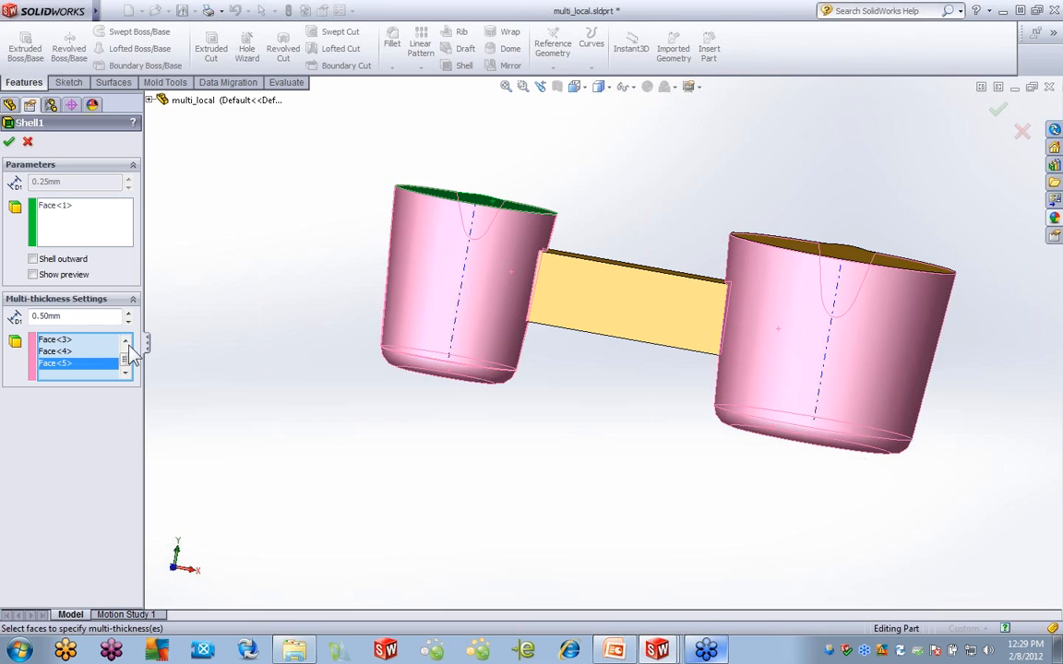
drag(71, 315, 13, 315)
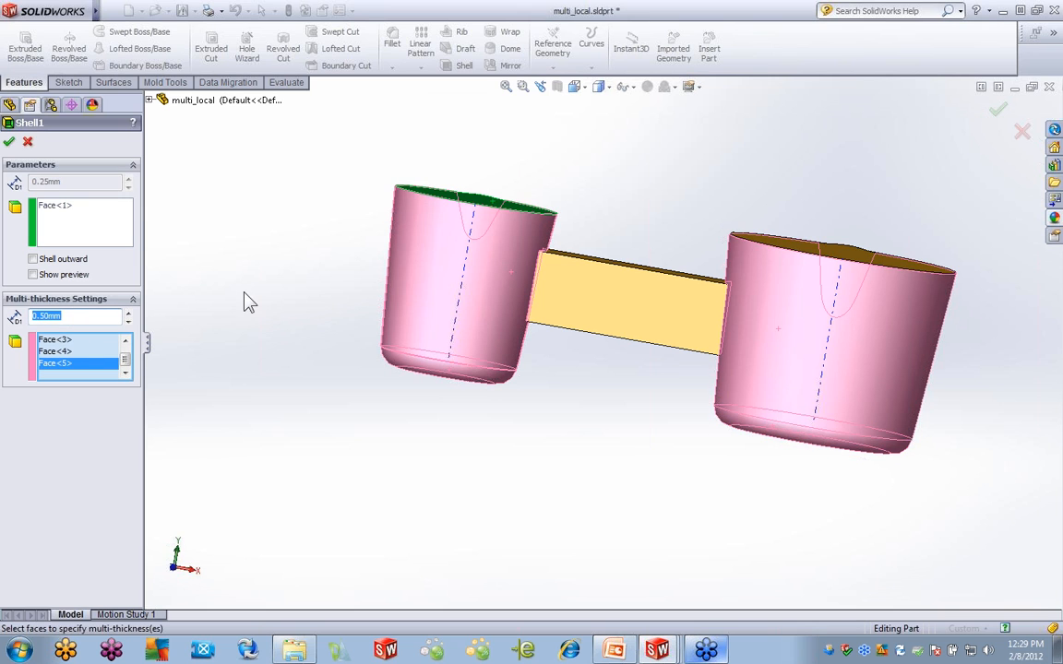
scroll(598, 340, up, 3)
middle_drag(683, 347, 644, 399)
click(9, 142)
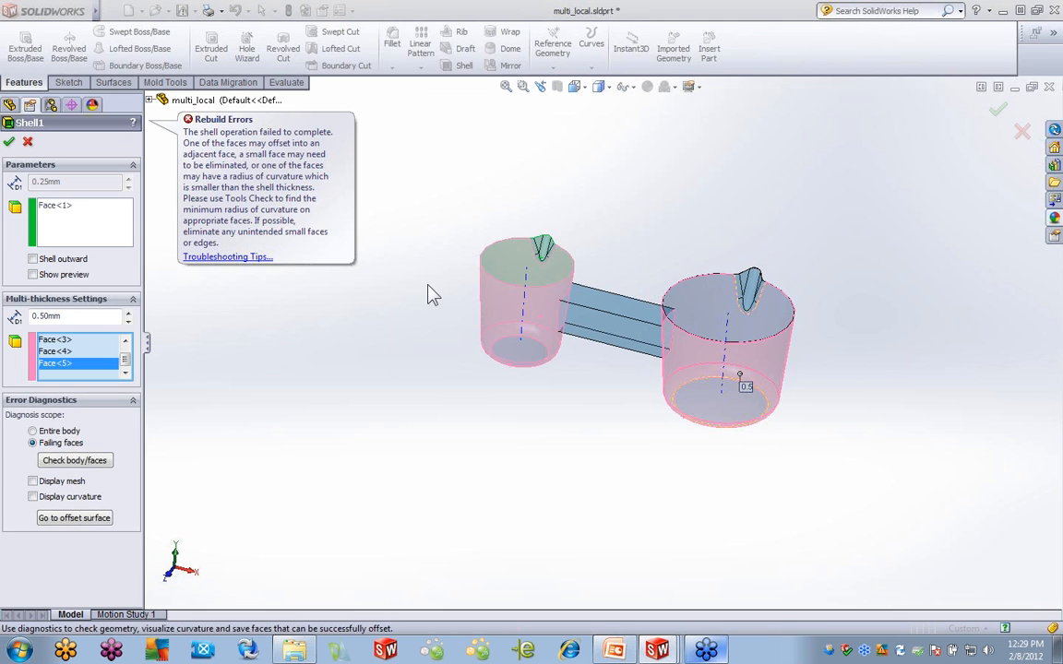
click(28, 143)
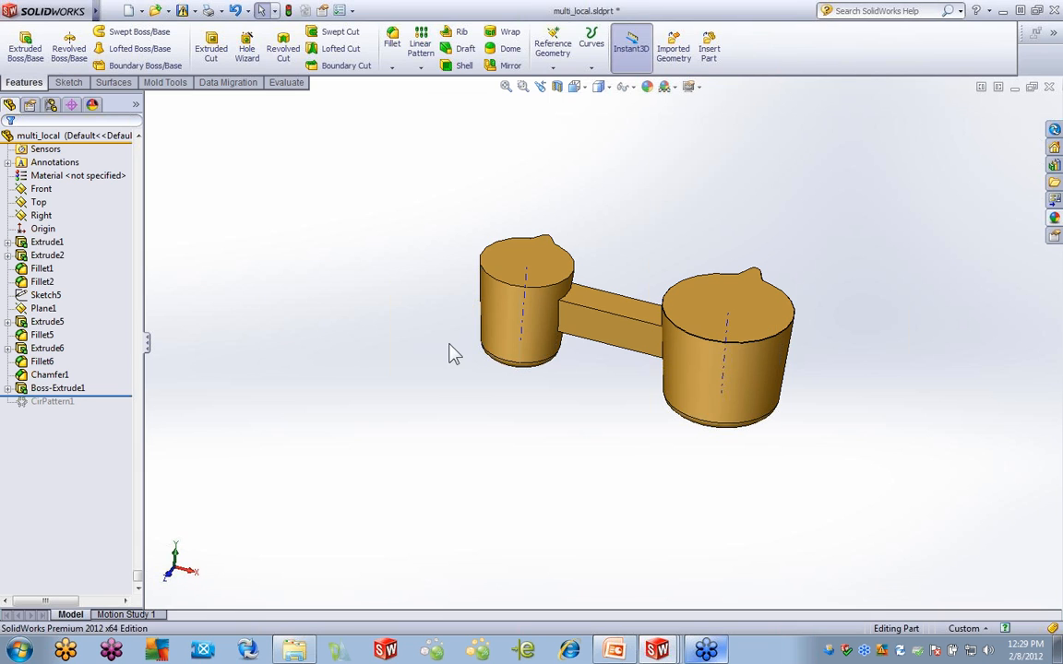
Turn off Merge result for Boss-Extrude1 and expand the feature history of the bridging body
right_click(70, 388)
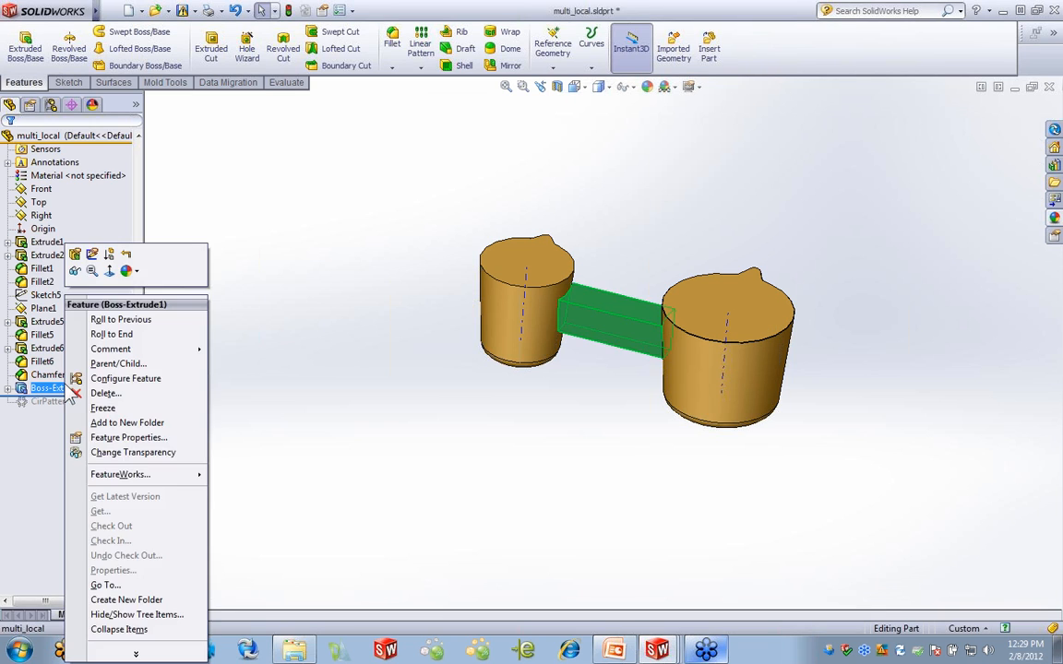
click(76, 256)
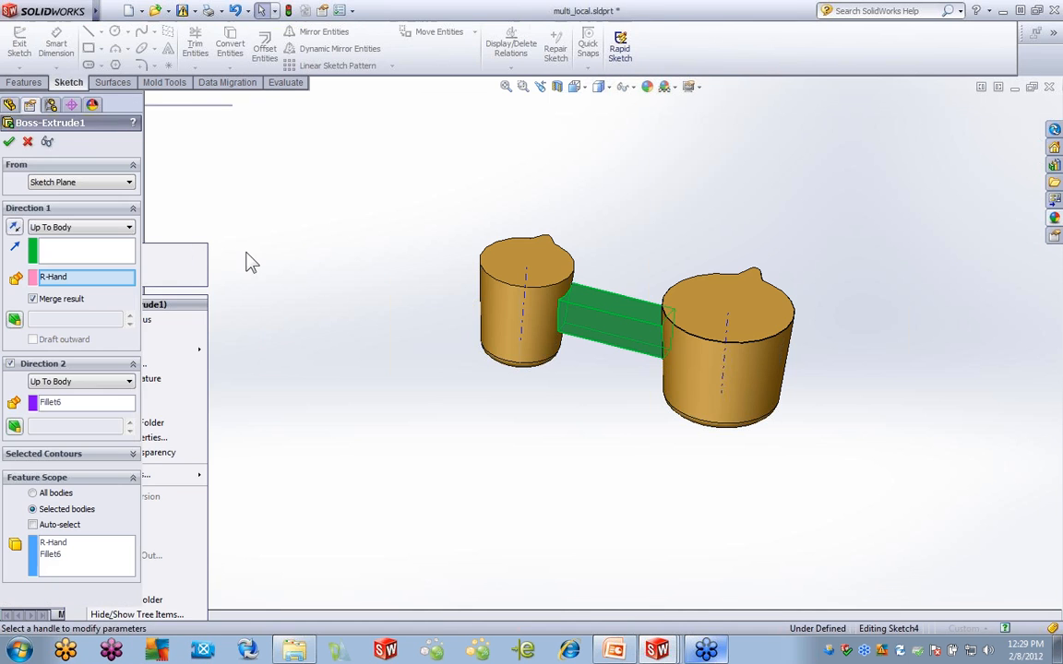
click(42, 299)
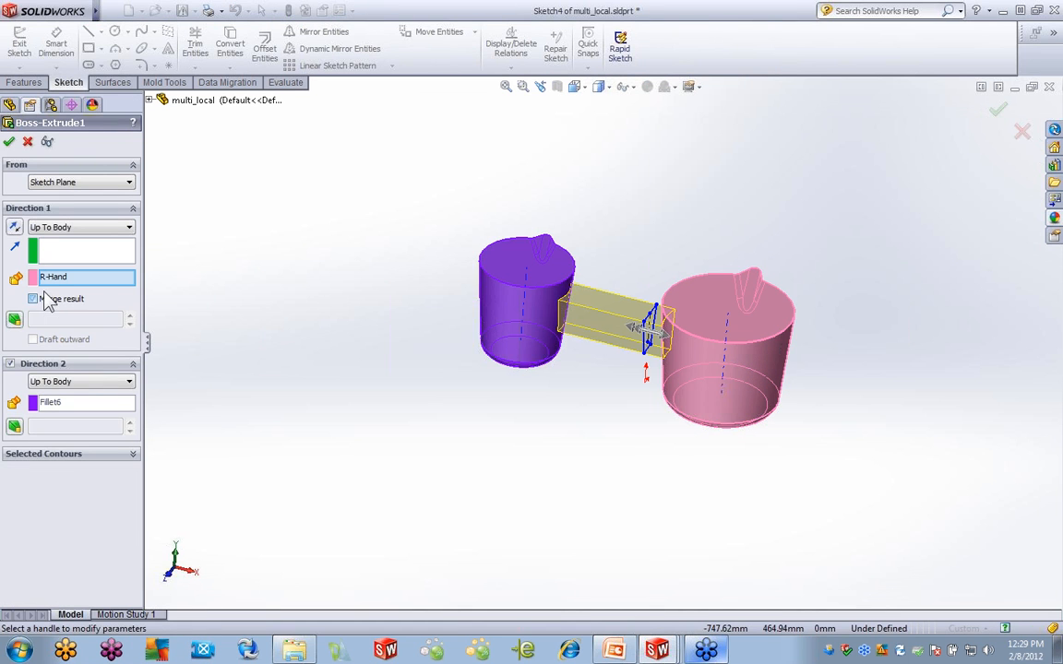
click(10, 142)
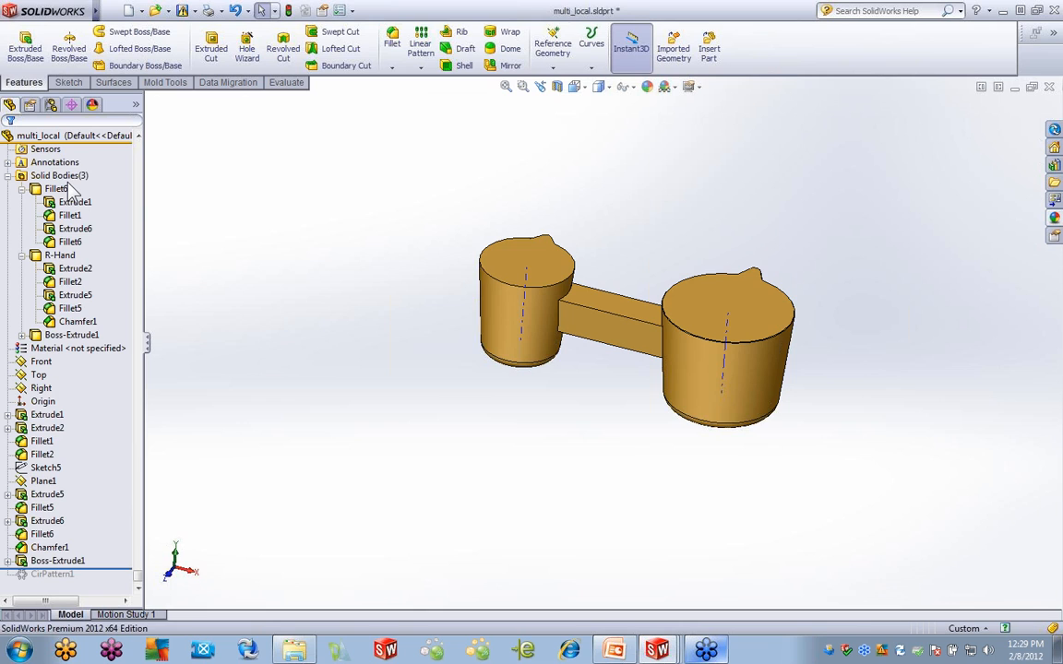
click(21, 335)
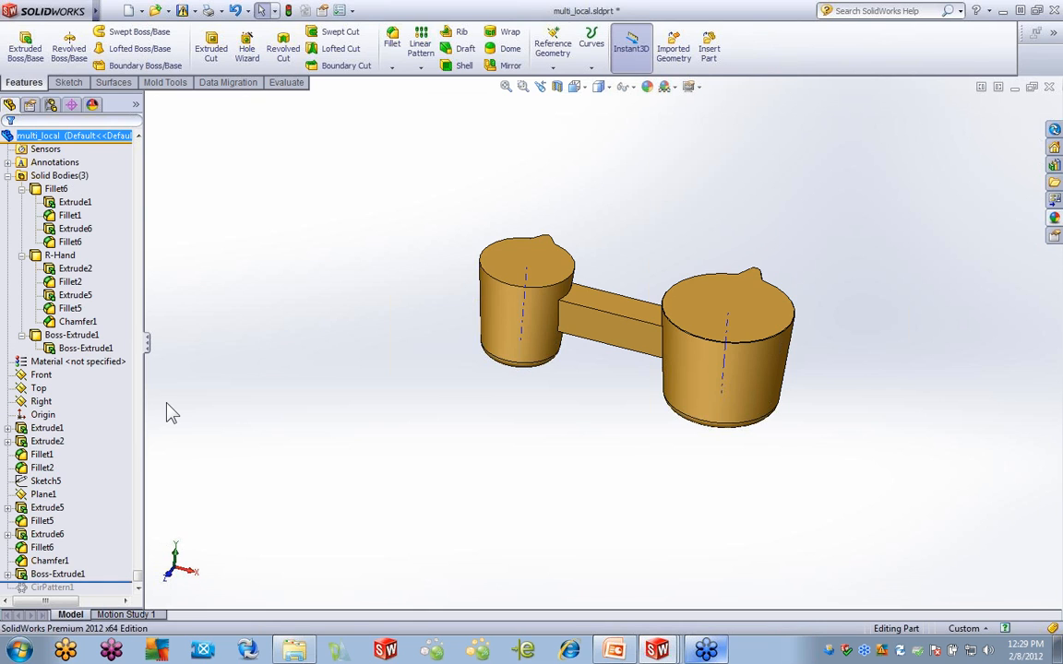
Shell the smaller cup to a 0.25 mm wall, removing its top face
click(452, 66)
click(537, 264)
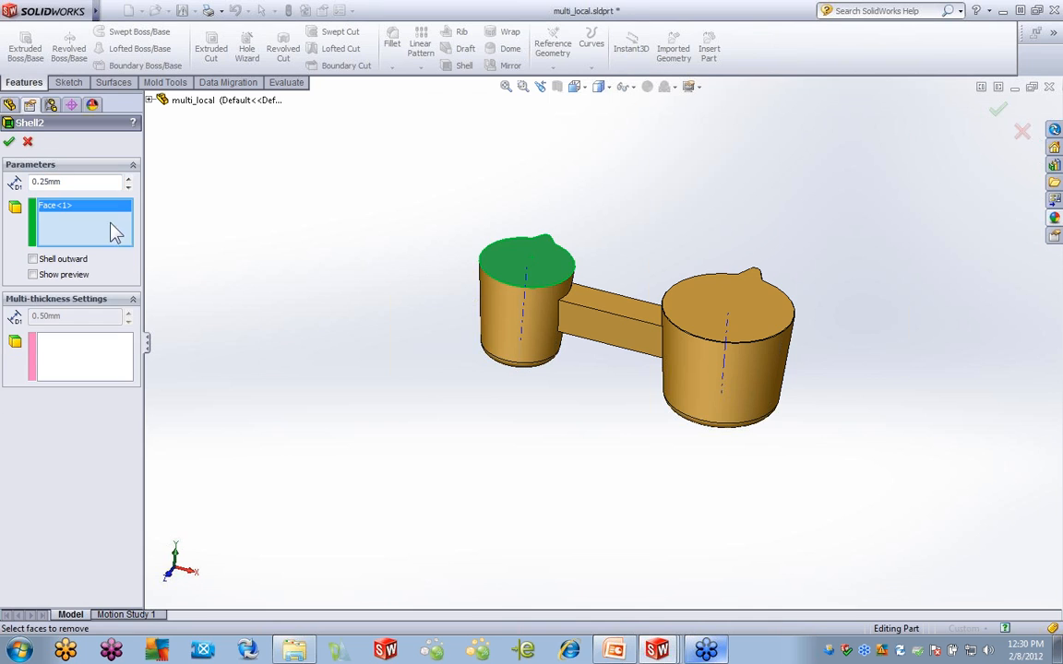
click(9, 144)
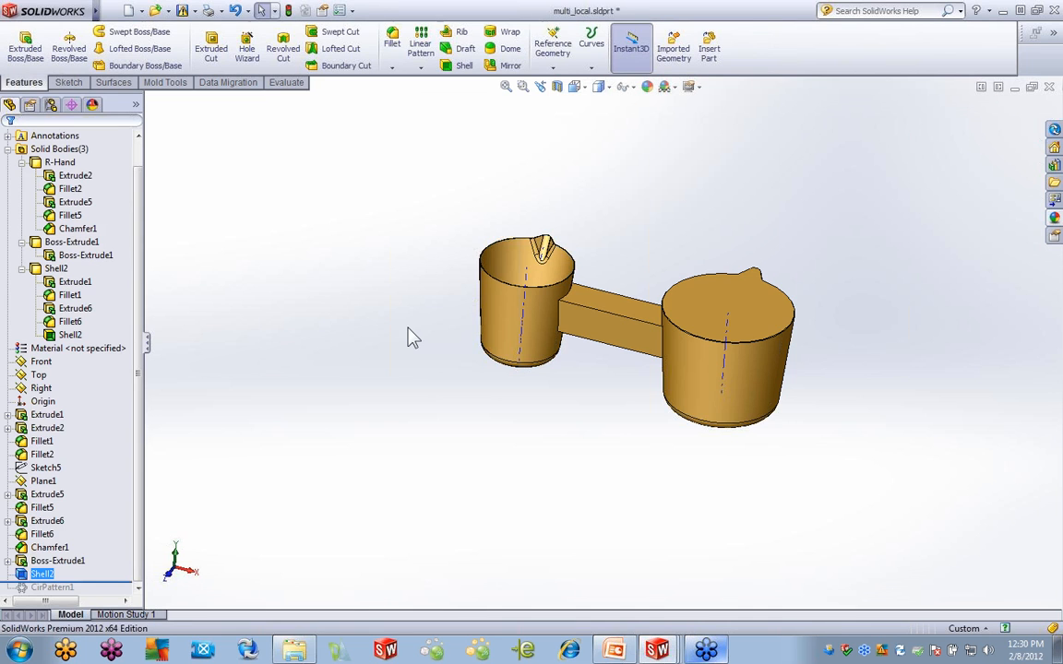
Shell the larger cup to a 0.5 mm wall, removing its top face
click(452, 64)
click(755, 303)
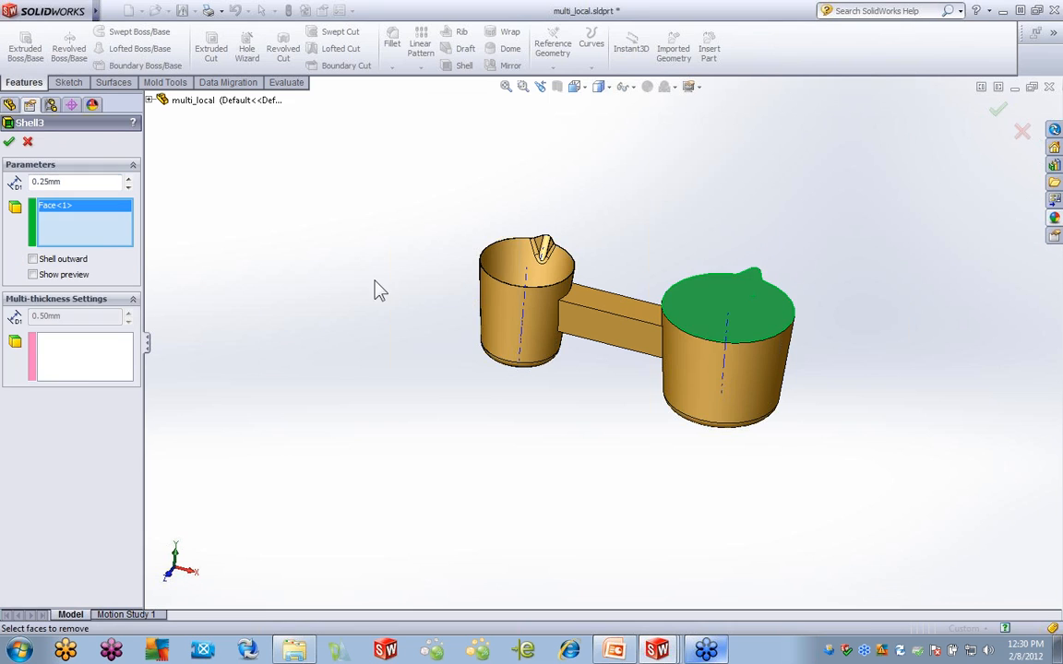
text(.5)
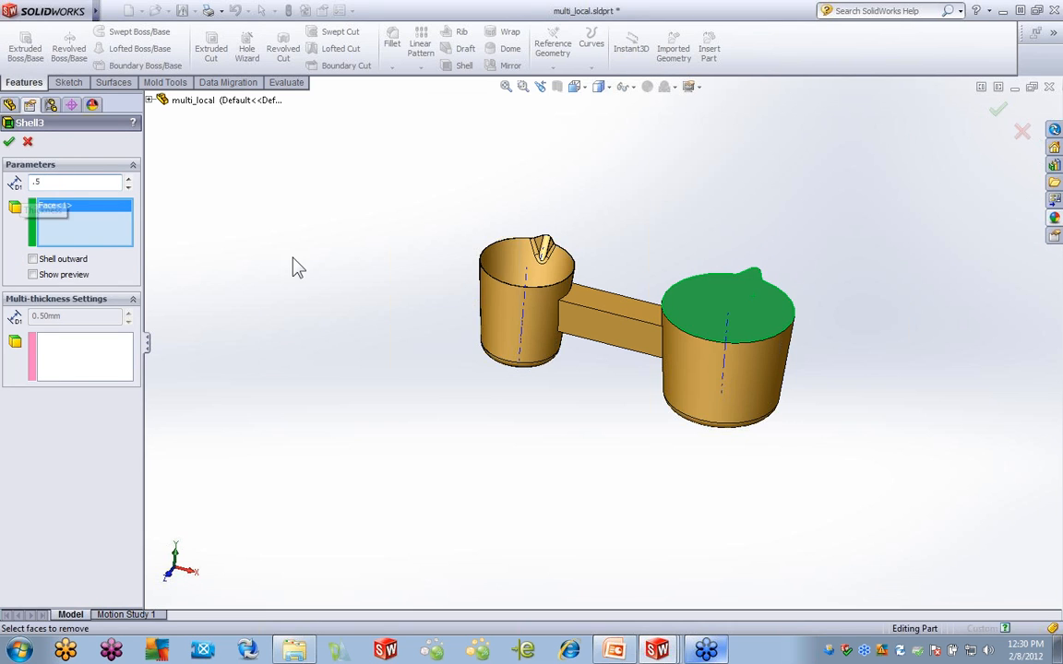
key(Return)
click(8, 142)
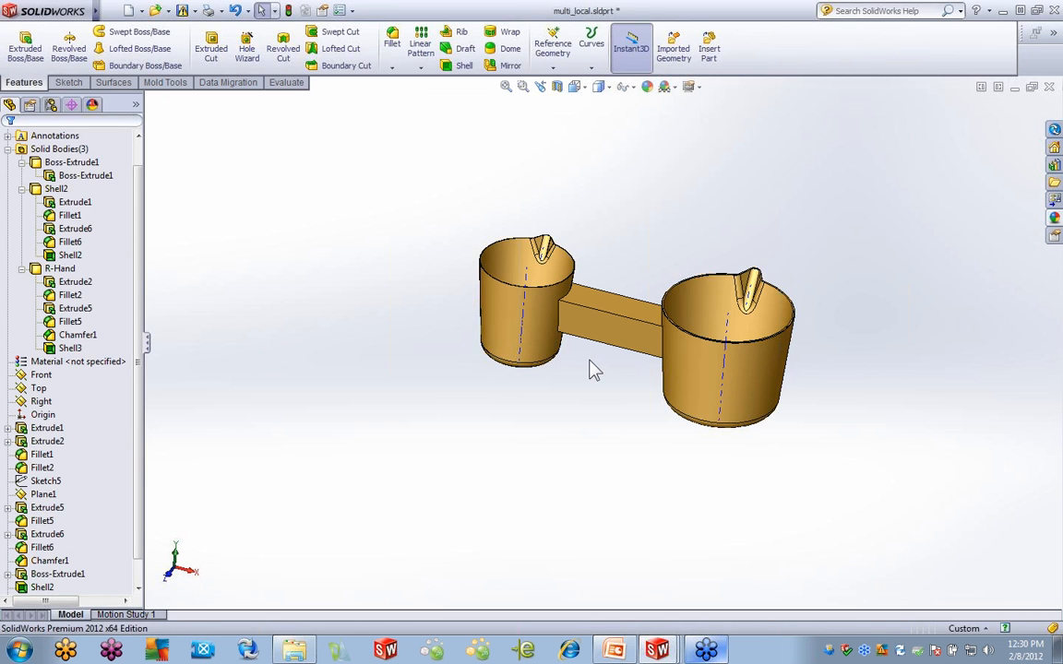
Section the model at the Front plane to inspect both cup walls and highlight Boss-Extrude1
click(557, 86)
click(8, 142)
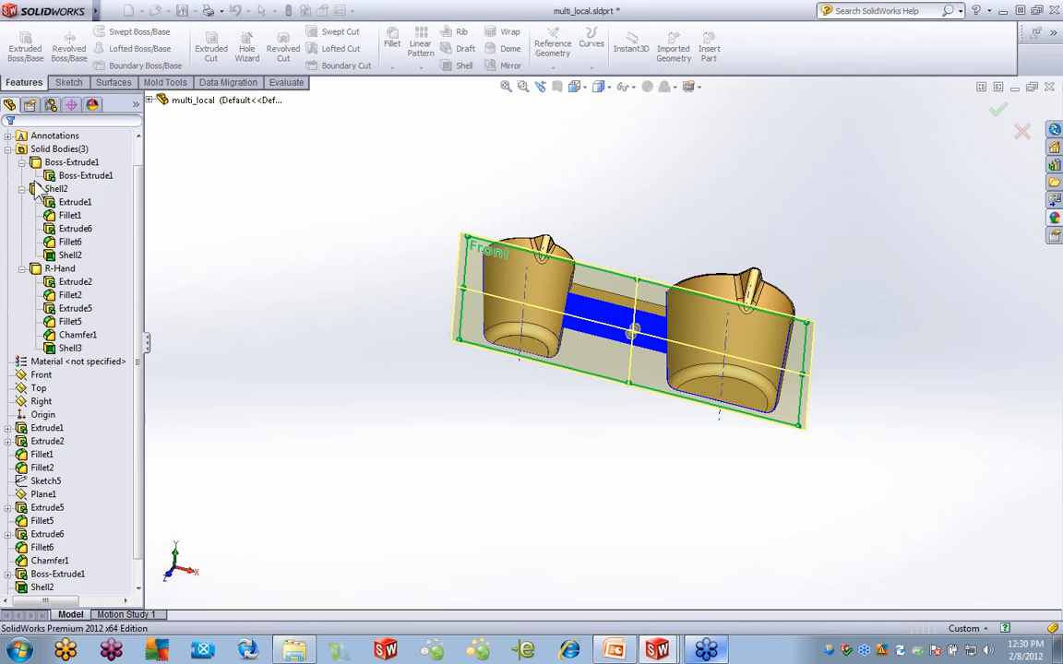
middle_drag(593, 477, 599, 450)
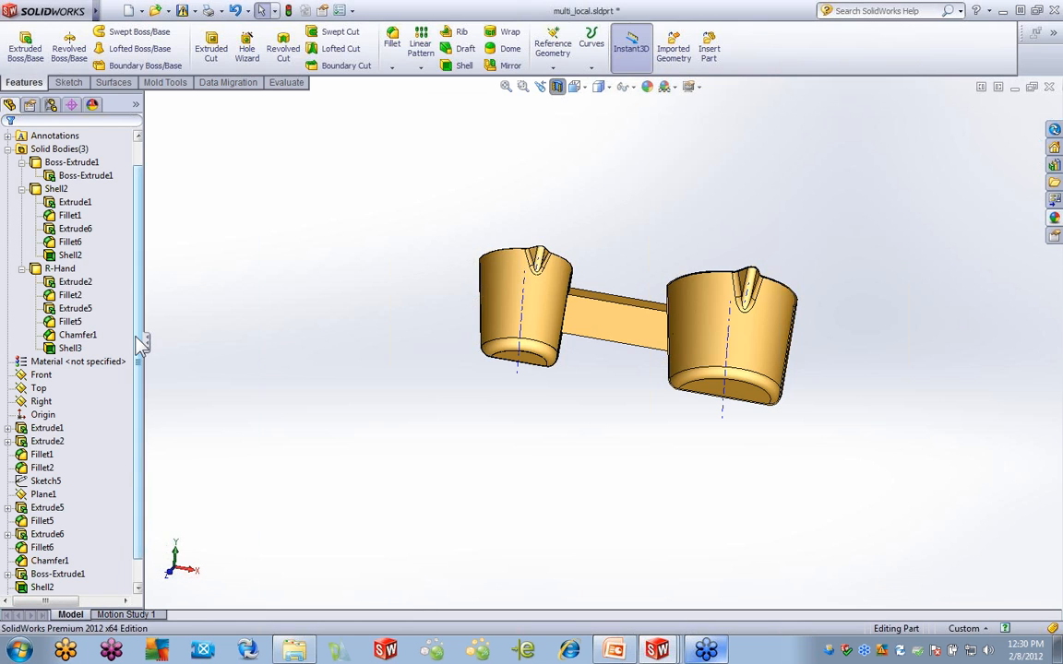
scroll(133, 342, down, 1)
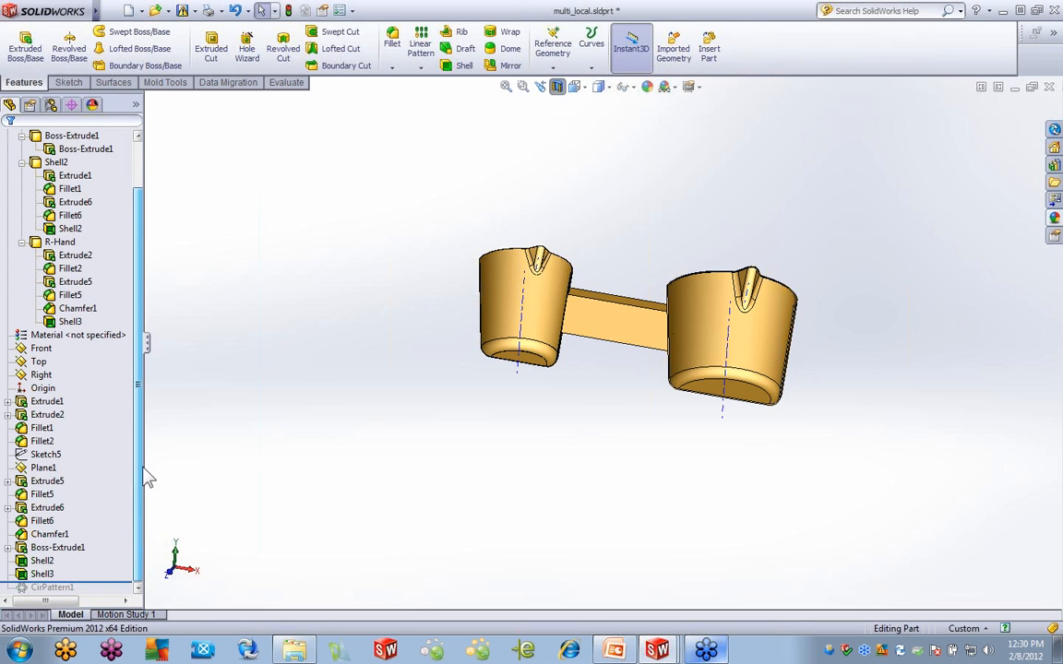
click(51, 549)
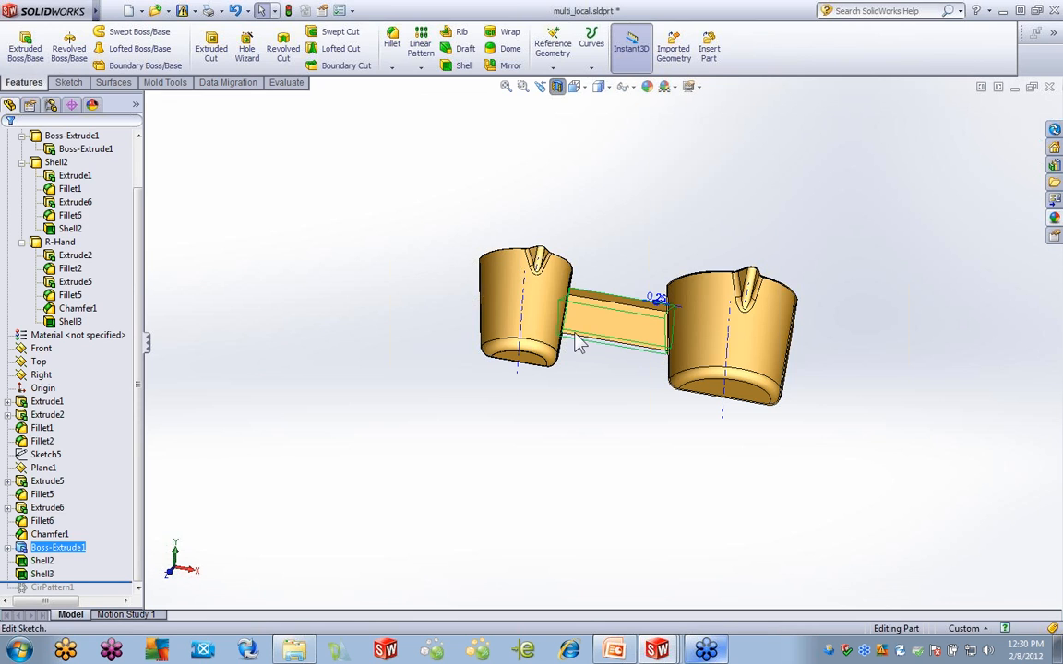
Combine the two cup bodies and the connecting bar into one solid body with the Add operation, previewing the result before accepting
click(518, 440)
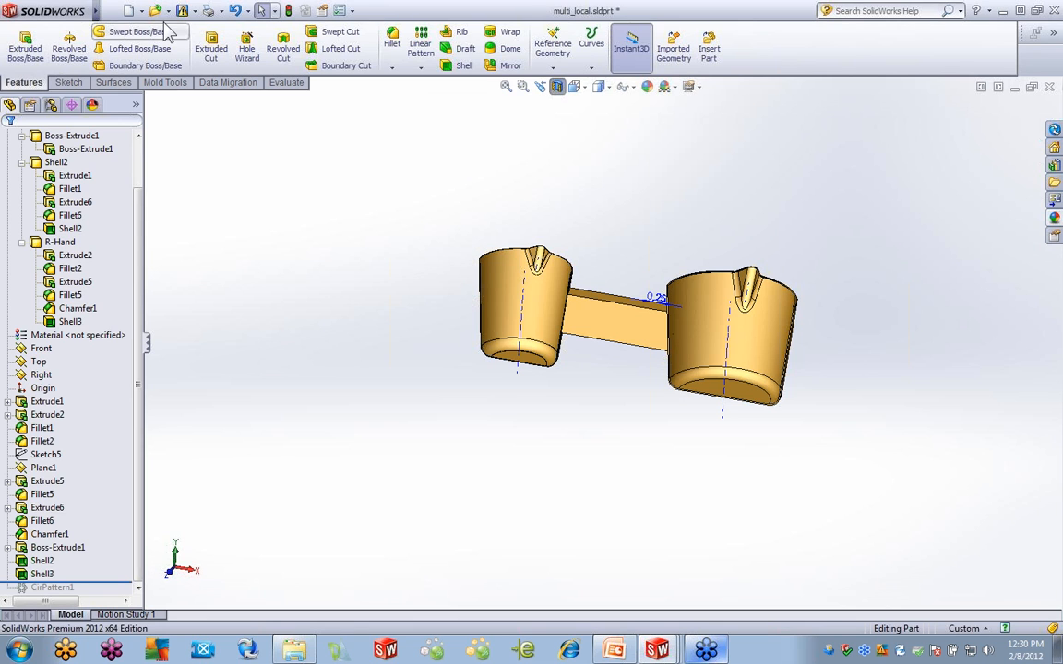
click(195, 10)
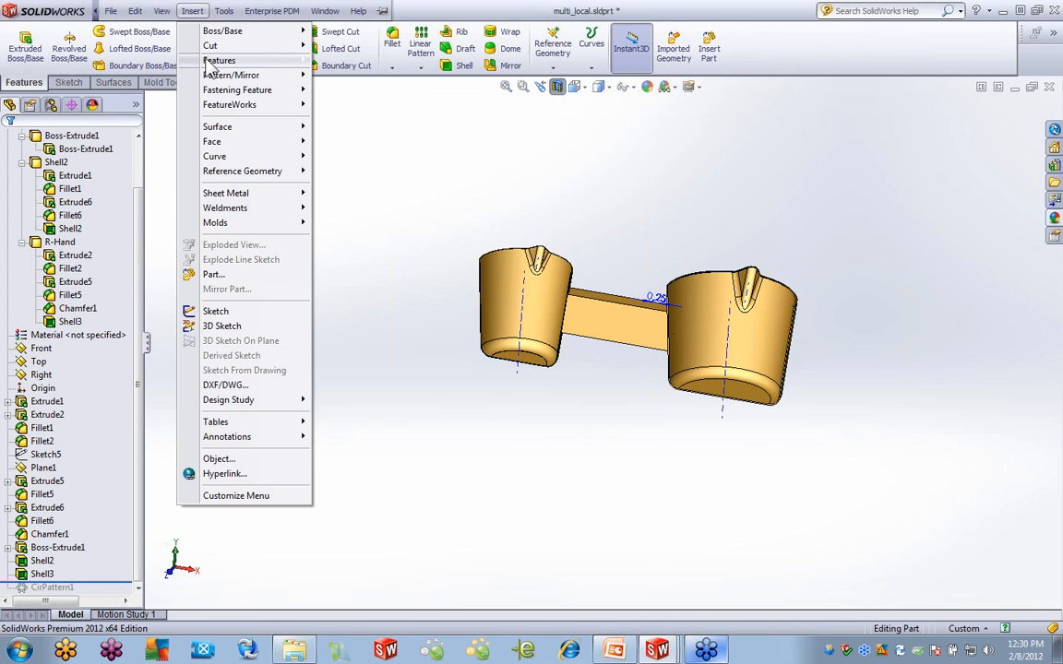
mouse_move(221, 60)
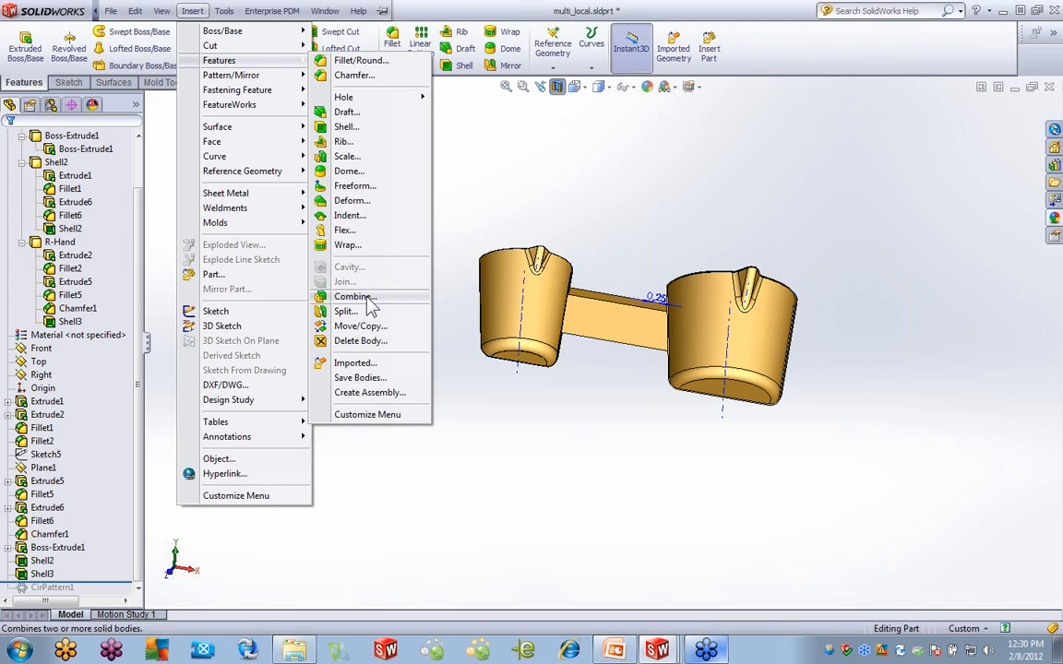
click(353, 297)
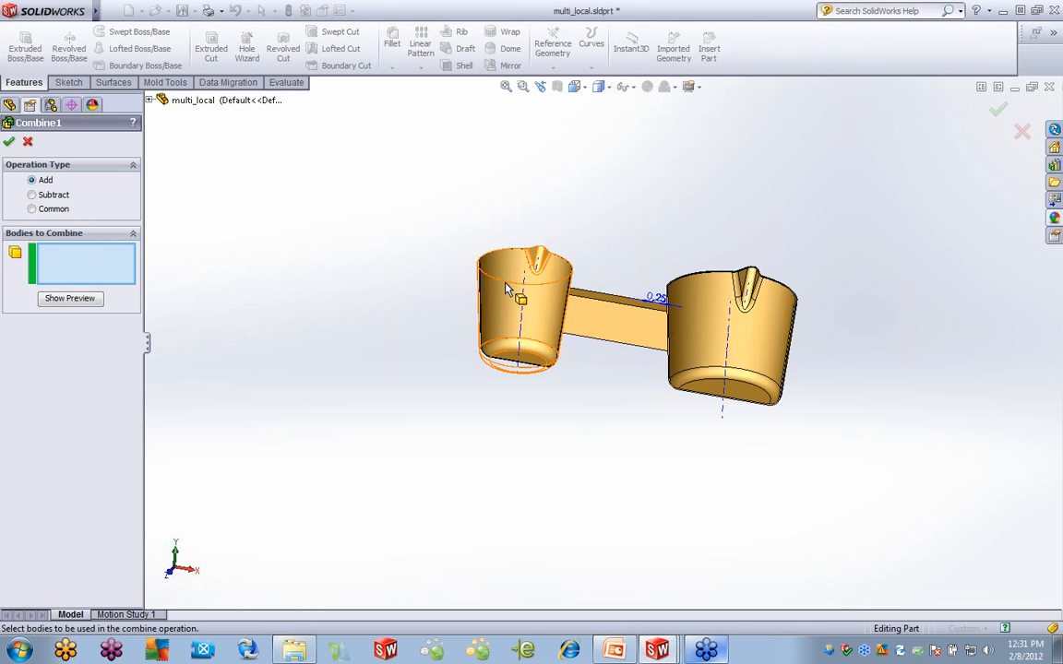
click(521, 309)
click(692, 343)
click(732, 345)
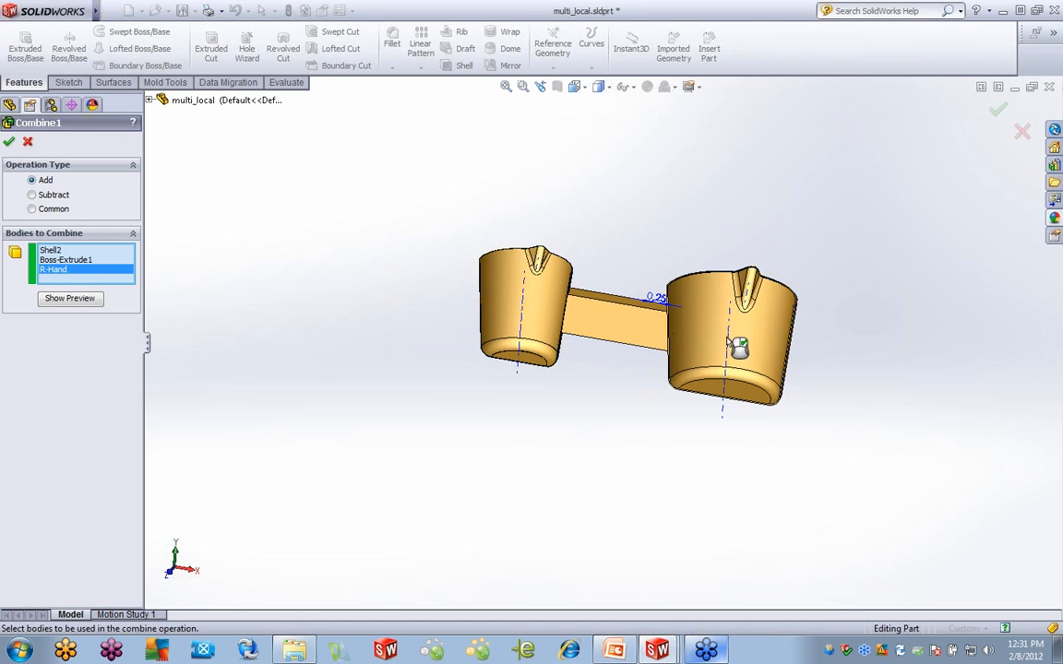
click(61, 297)
middle_drag(636, 429, 570, 470)
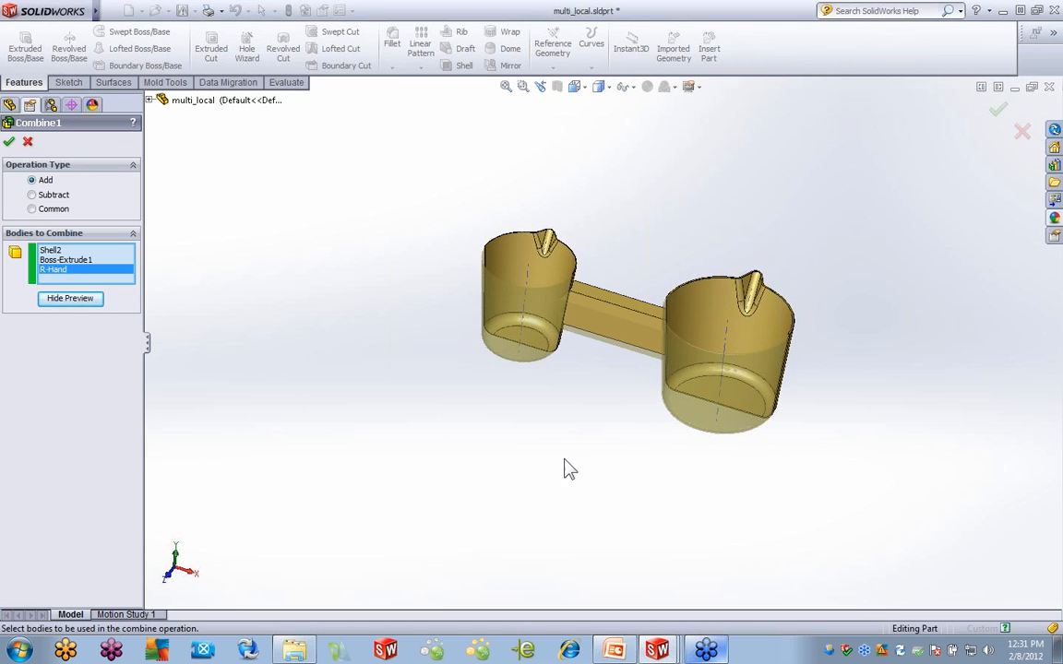
click(8, 136)
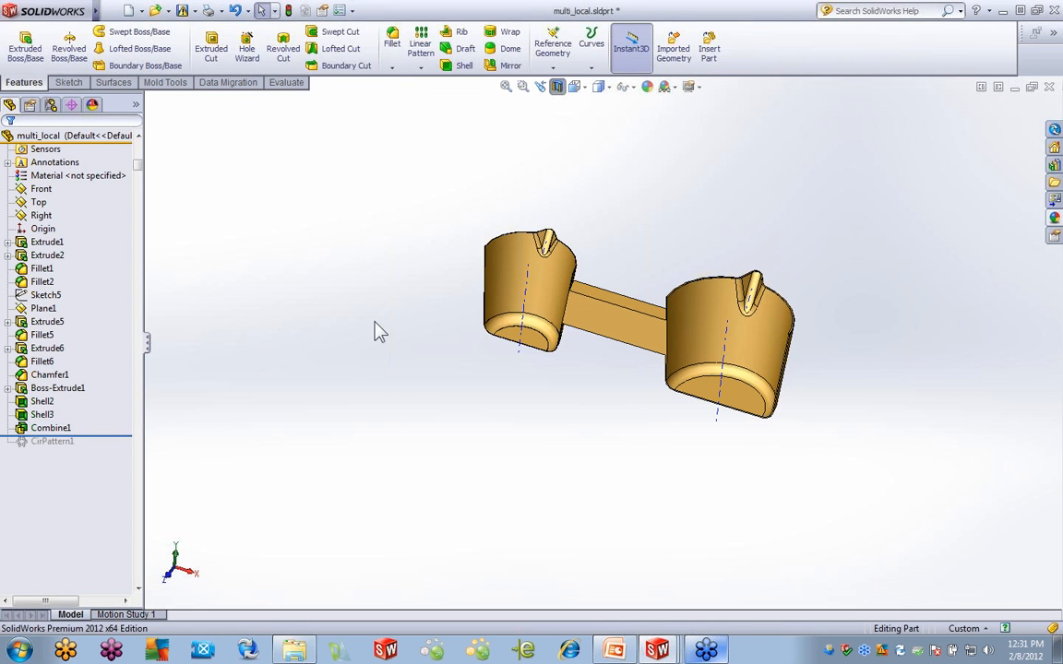
Switch to the open AIRSOURCE.SLDPRT document
middle_drag(706, 336, 743, 195)
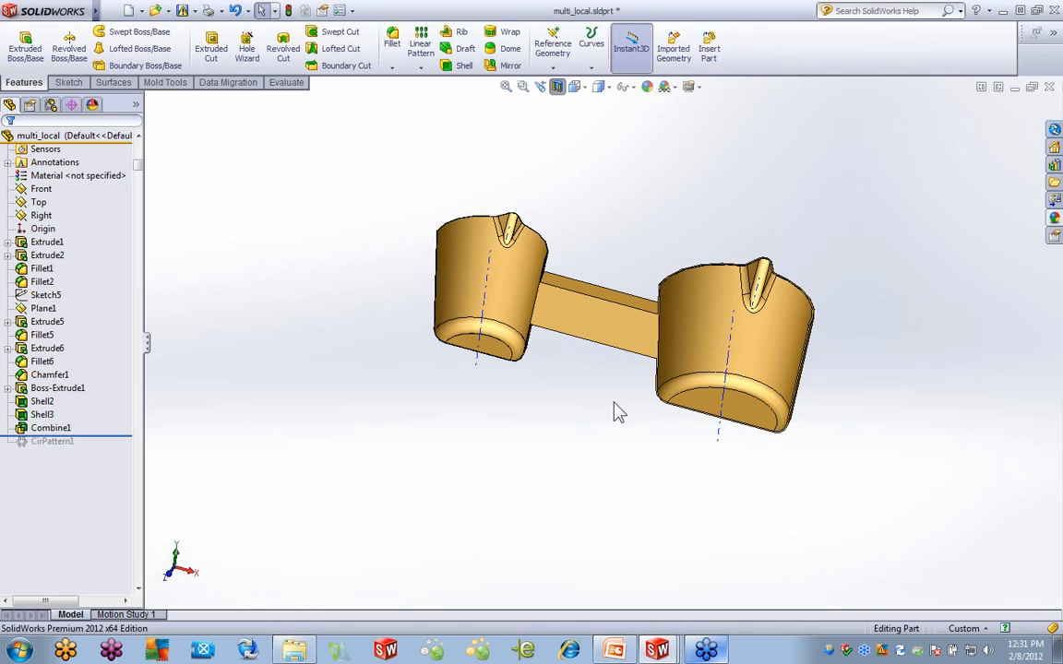
mouse_move(89, 9)
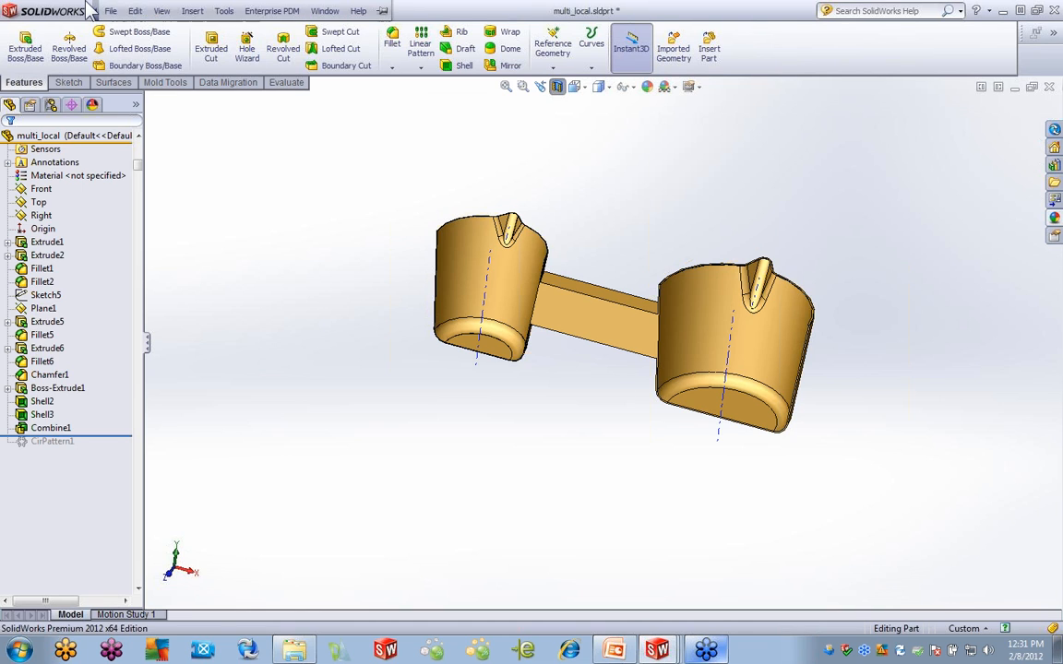
click(324, 11)
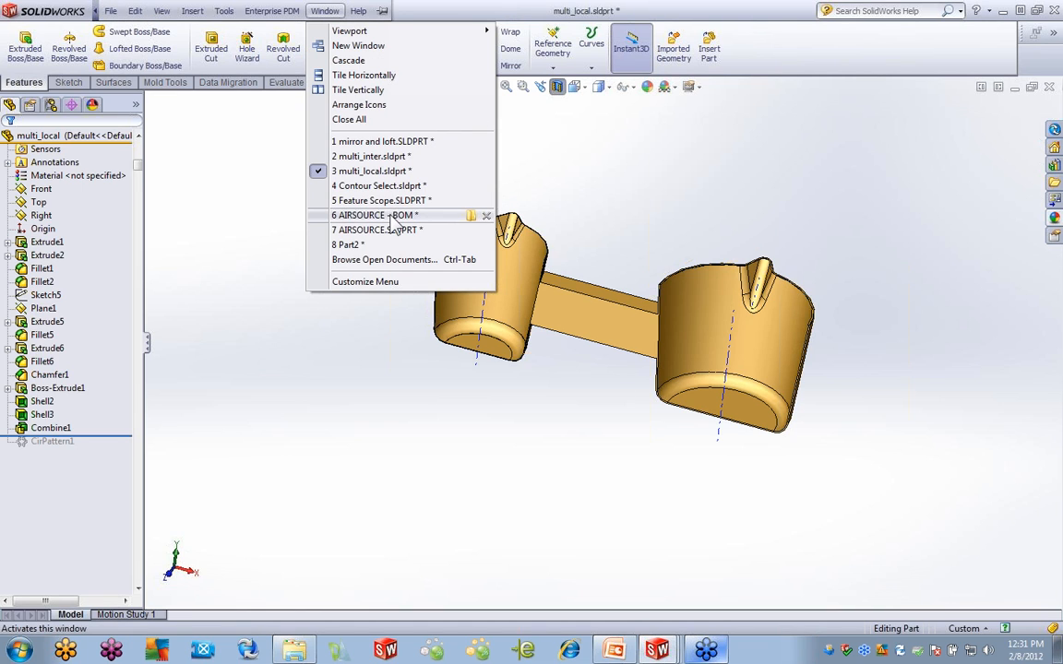
mouse_move(393, 225)
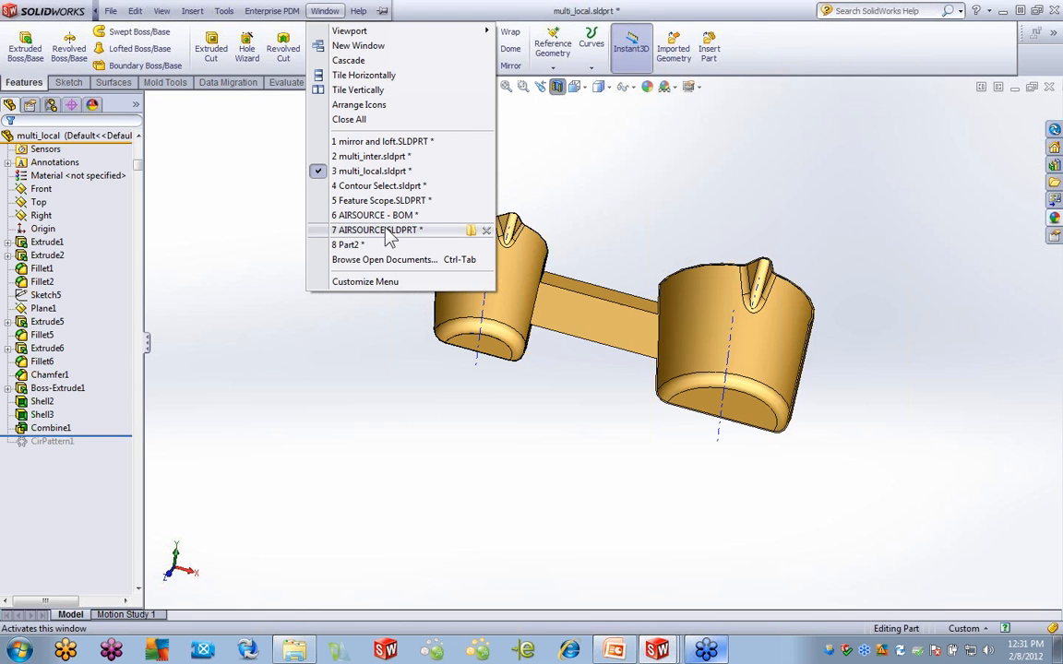
click(379, 230)
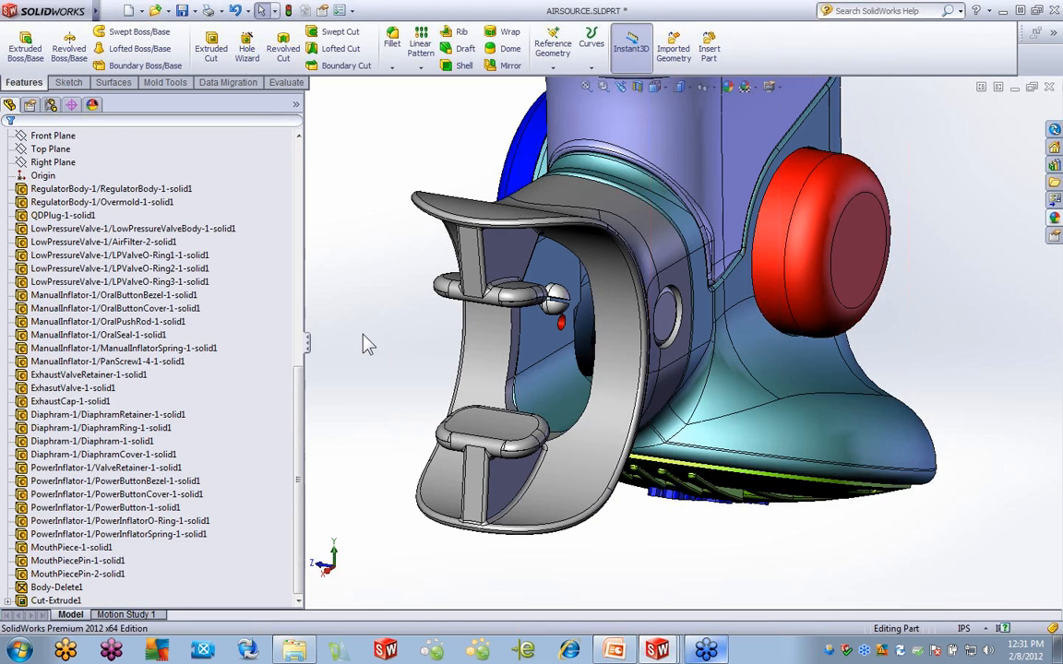
Highlight the RegulatorBody-1 feature, bring the whole model into view, and start Save Bodies for the part's Solid Bodies folder
click(78, 190)
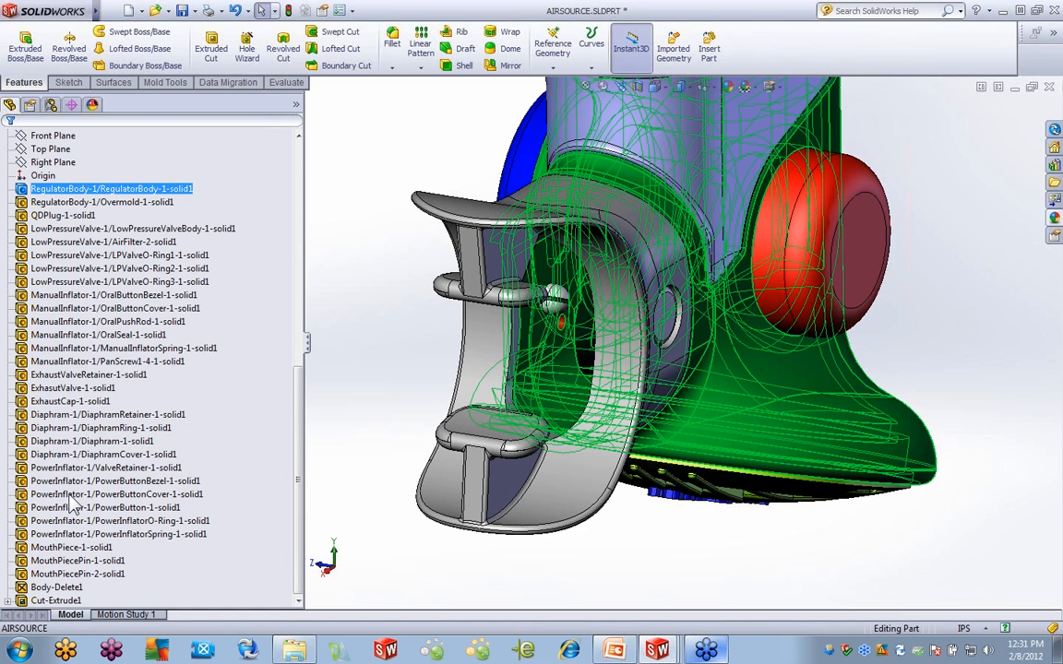
scroll(848, 337, up, 5)
click(853, 346)
mouse_move(852, 346)
middle_down()
mouse_move(855, 374)
mouse_move(600, 129)
middle_up()
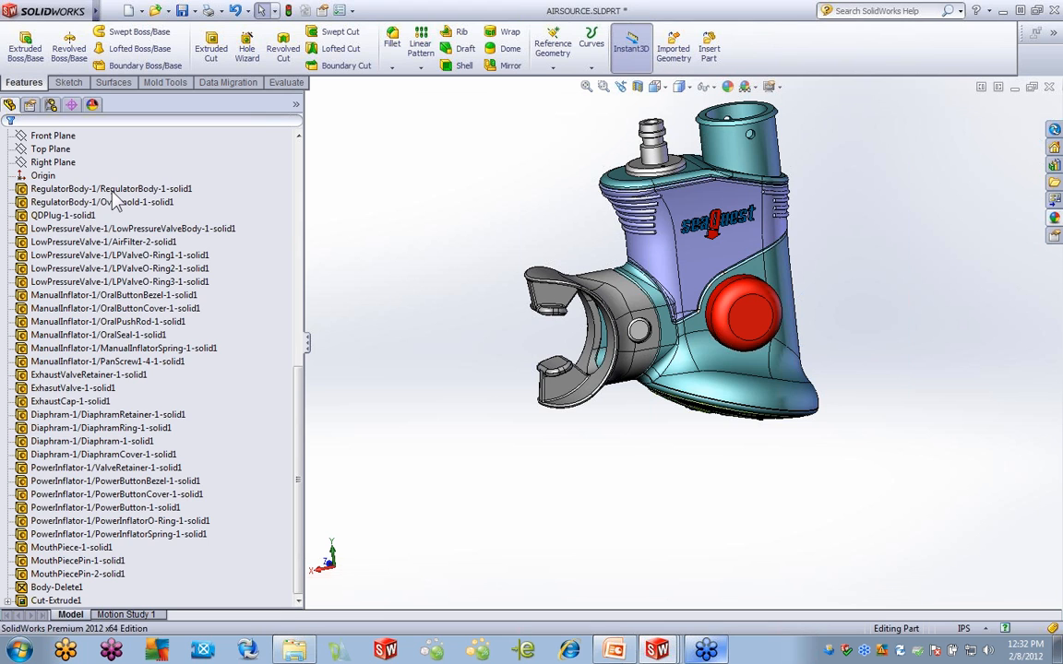
drag(301, 382, 176, 161)
drag(298, 388, 314, 157)
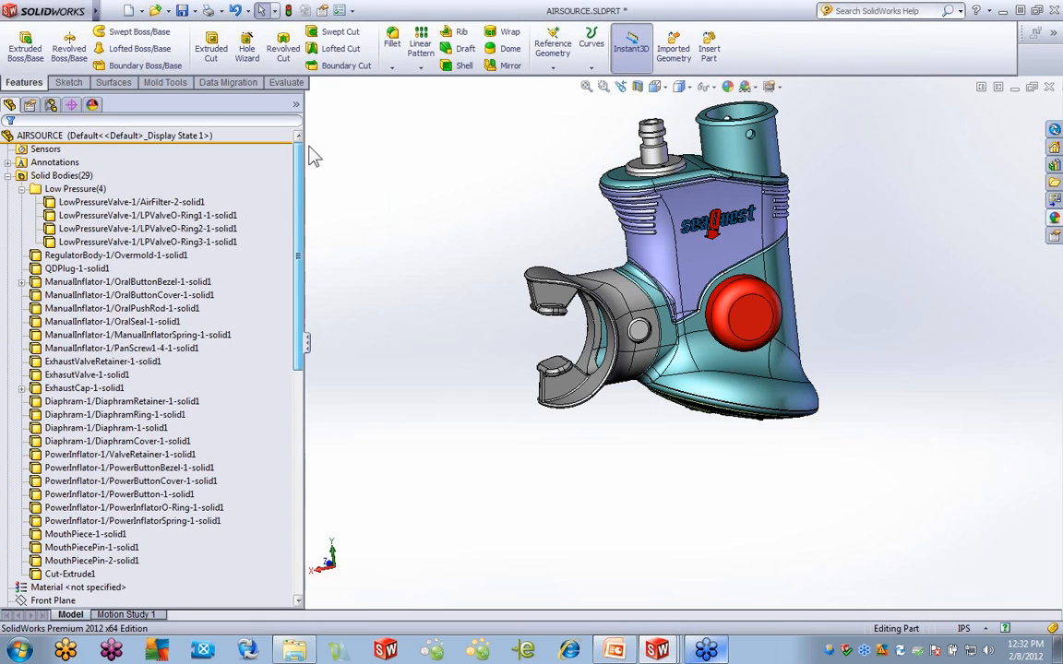
right_click(57, 175)
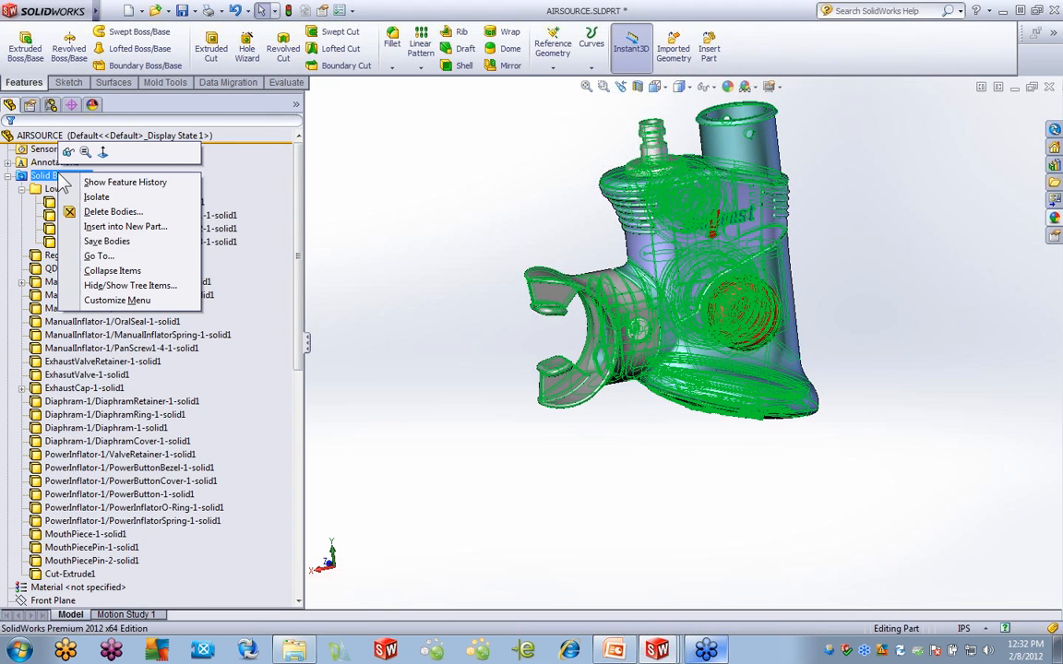
click(120, 243)
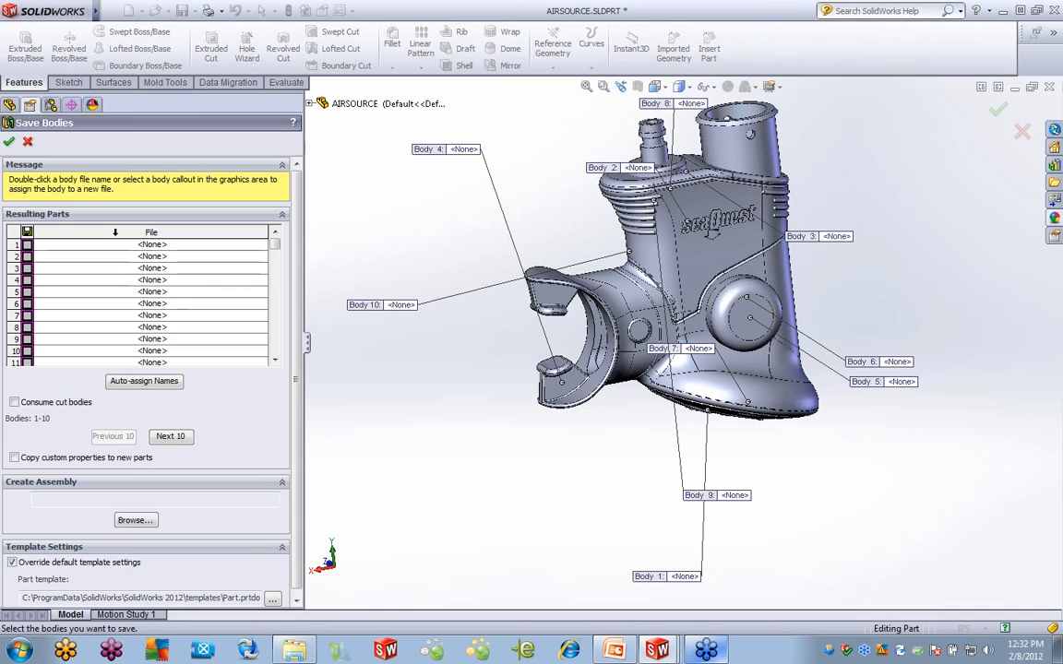
click(26, 232)
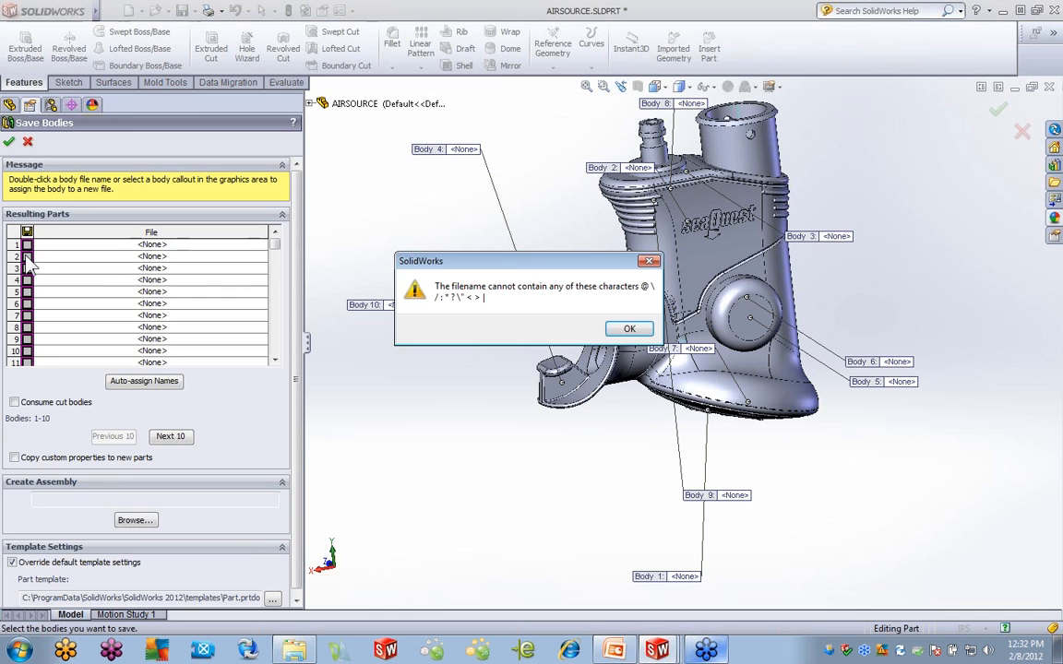
click(628, 329)
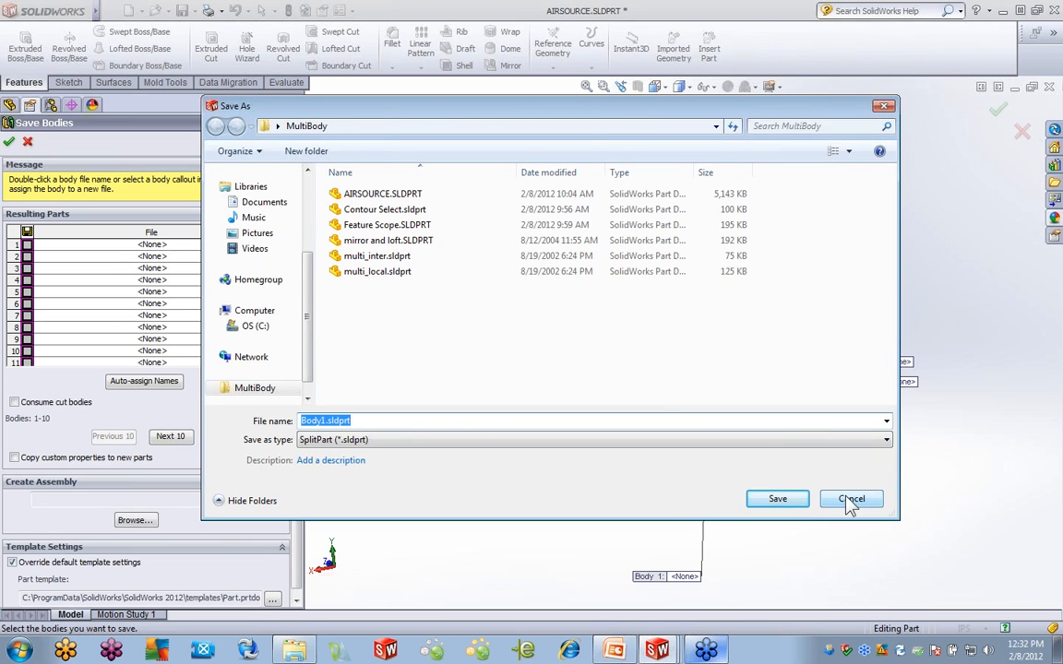
click(851, 500)
Auto-assign file names to the resulting parts and set the origin location to the vertex at the foot of the seaQuest logo's last letter
click(153, 386)
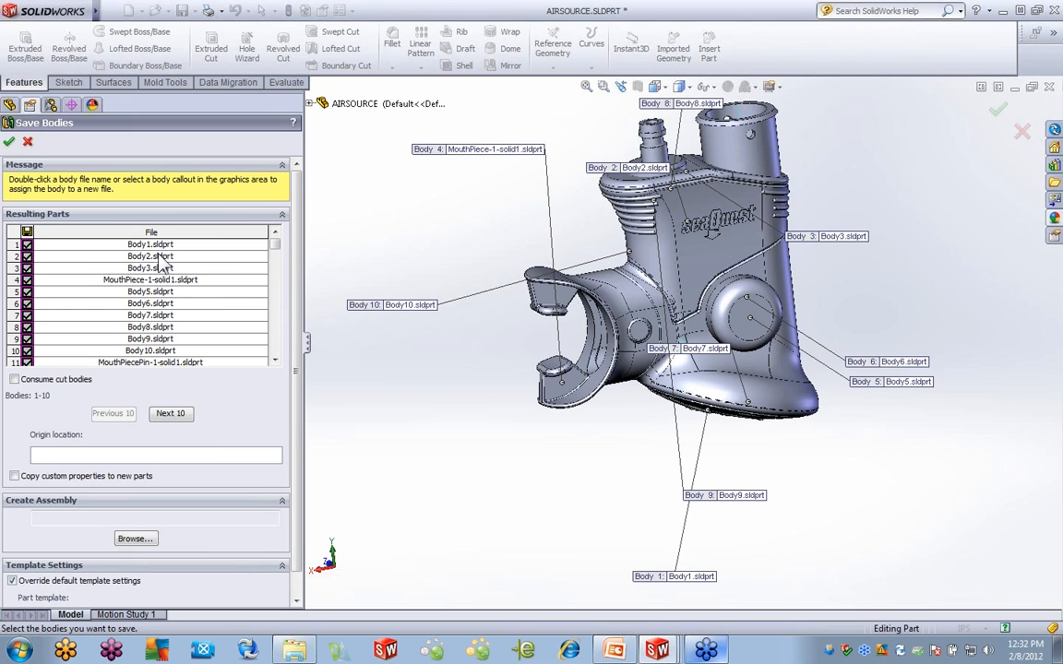
click(150, 255)
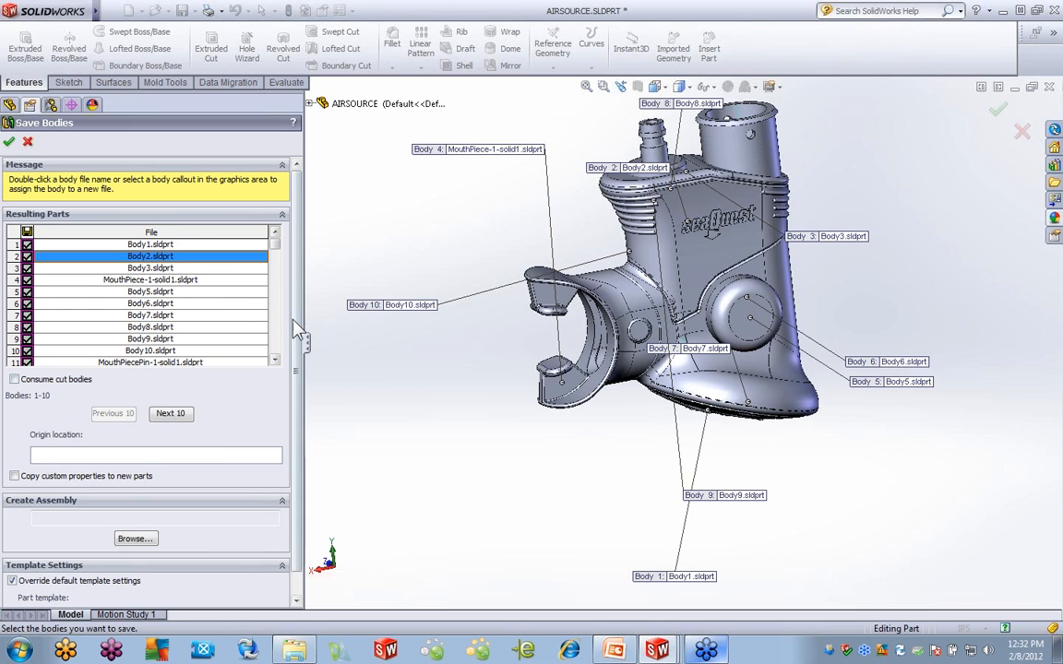
scroll(277, 415, down, 1)
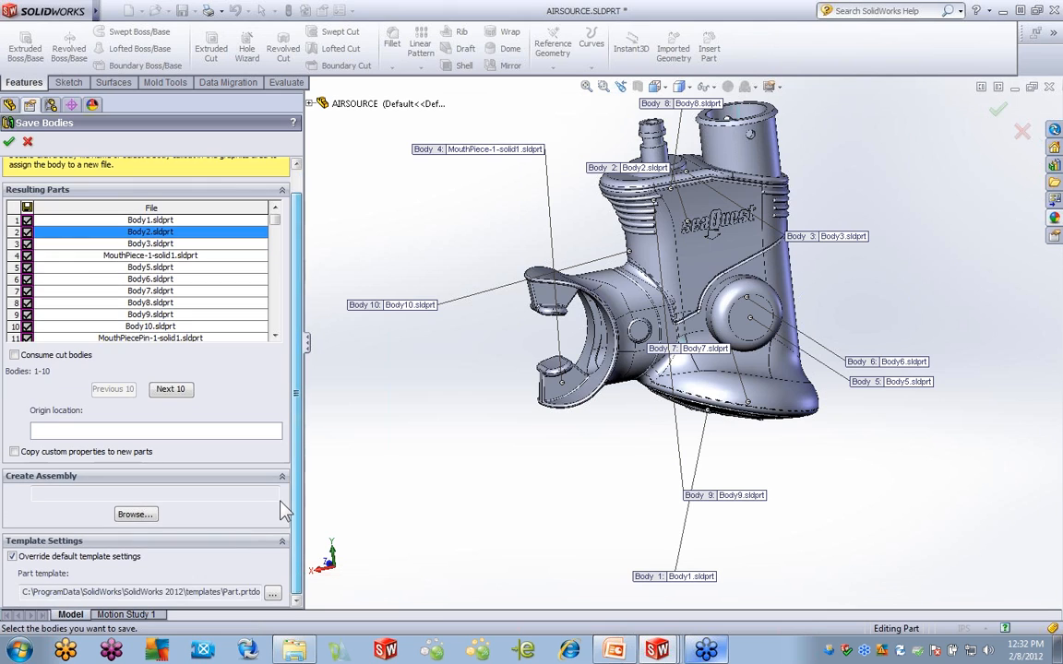
click(130, 432)
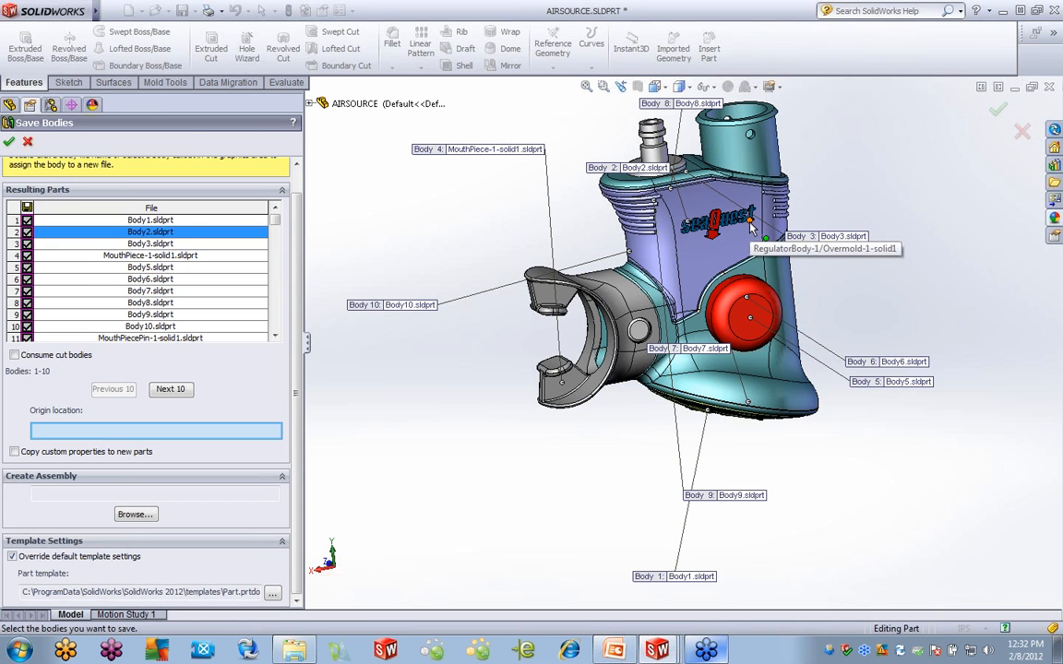
scroll(749, 224, down, 5)
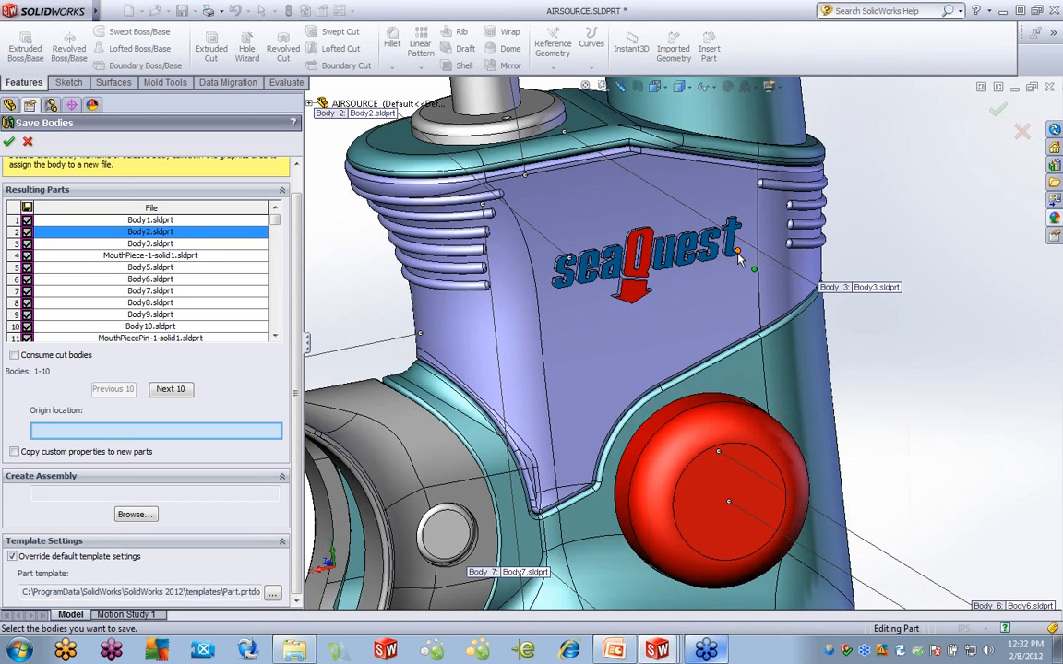
click(738, 255)
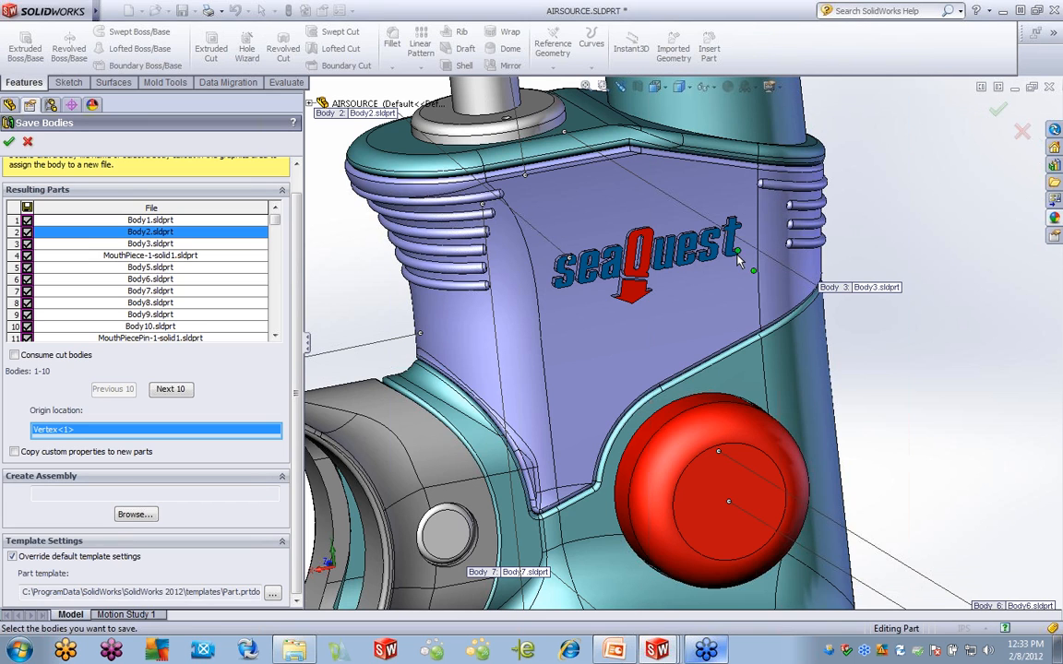
Set the assembly created from the saved bodies to be named 12.sldasm in the MultiBody folder
scroll(664, 295, up, 5)
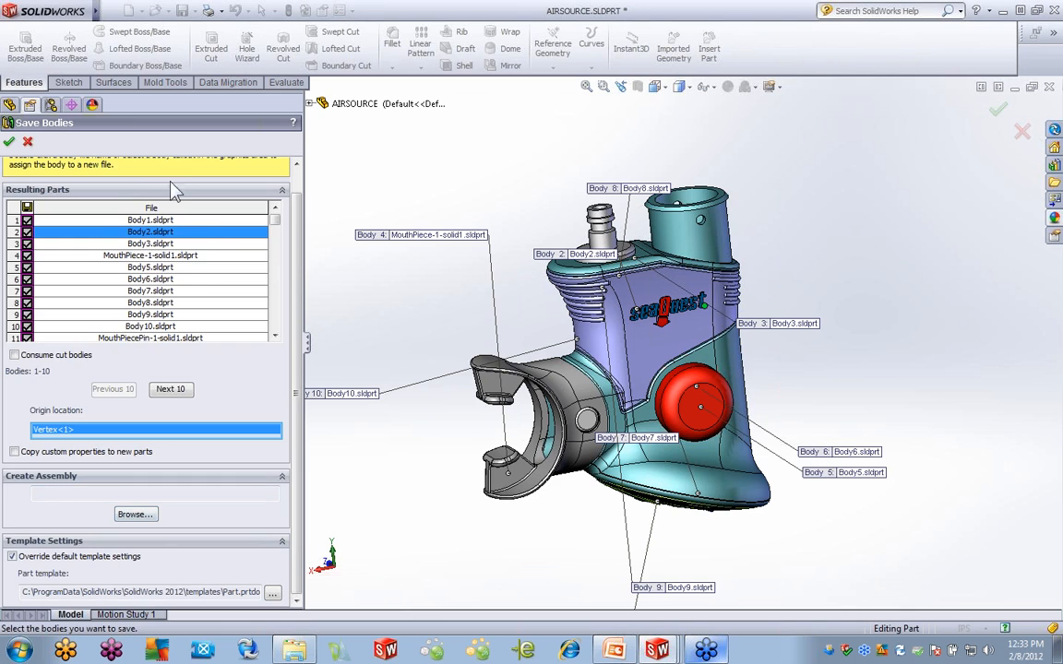
click(137, 515)
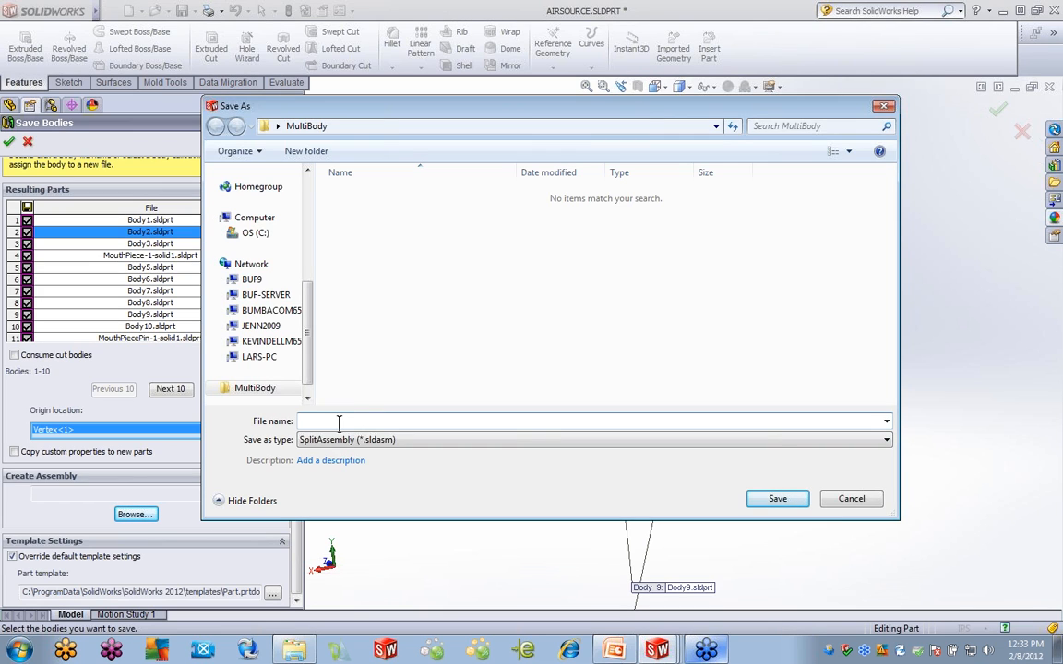
text(!@)
key(BackSpace)
key(BackSpace)
text(12)
click(769, 503)
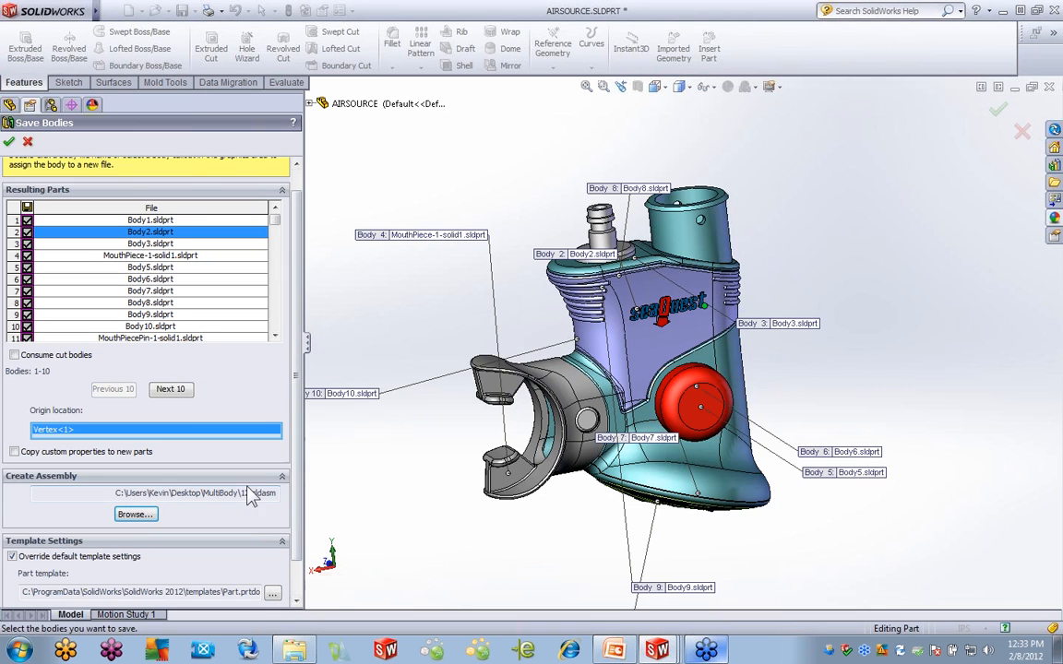
Check the part and assembly template paths and save the bodies as separate parts with their assembly
scroll(293, 565, down, 2)
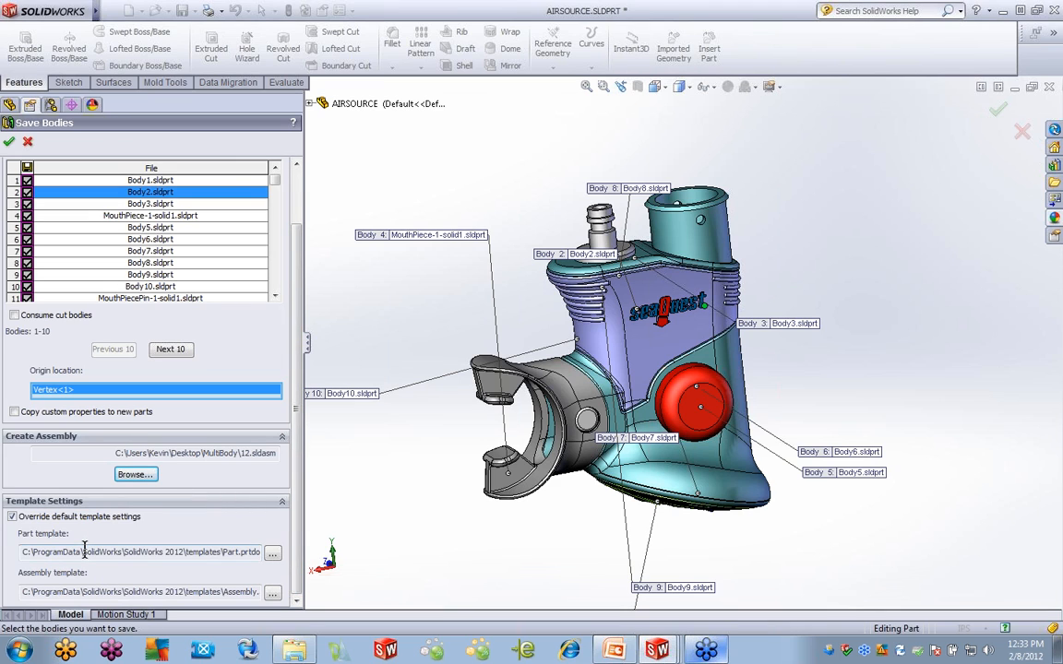
drag(25, 552, 265, 550)
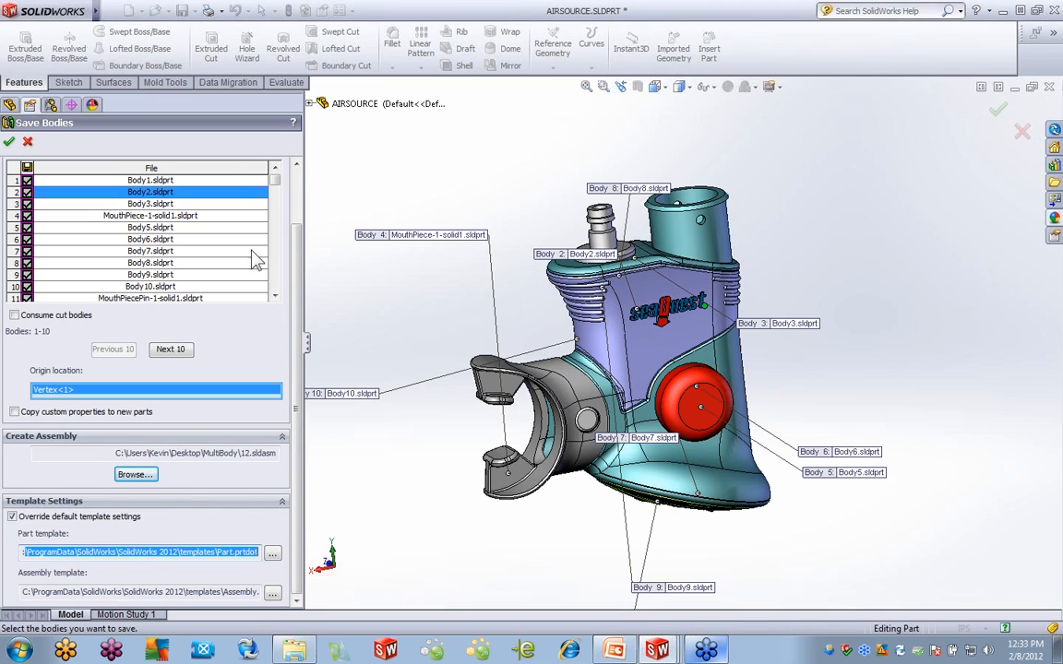
drag(57, 592, 236, 592)
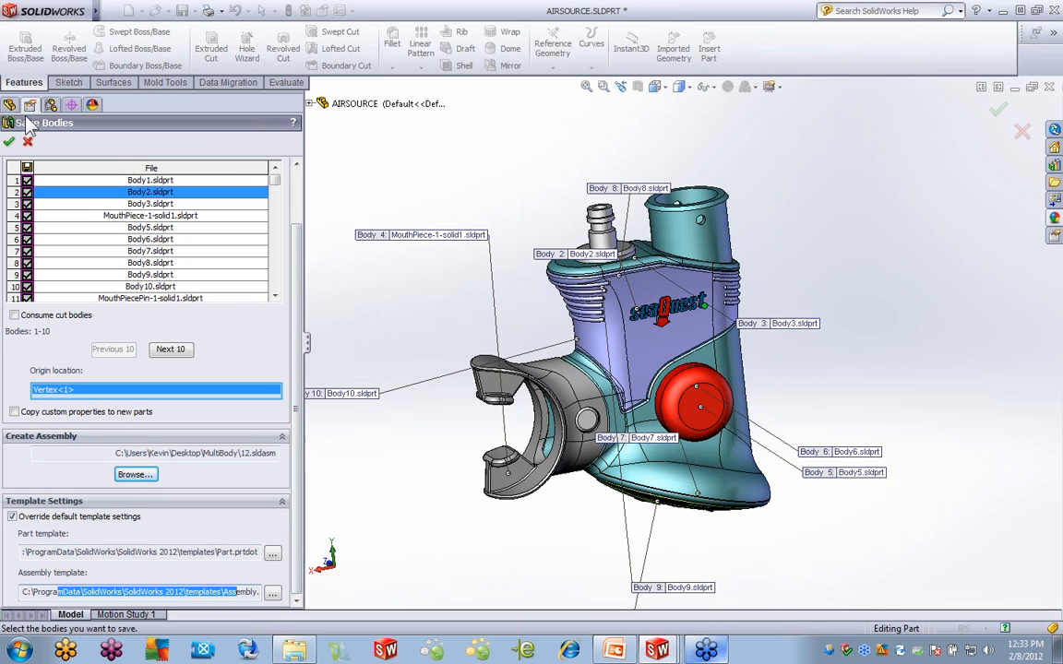
click(9, 142)
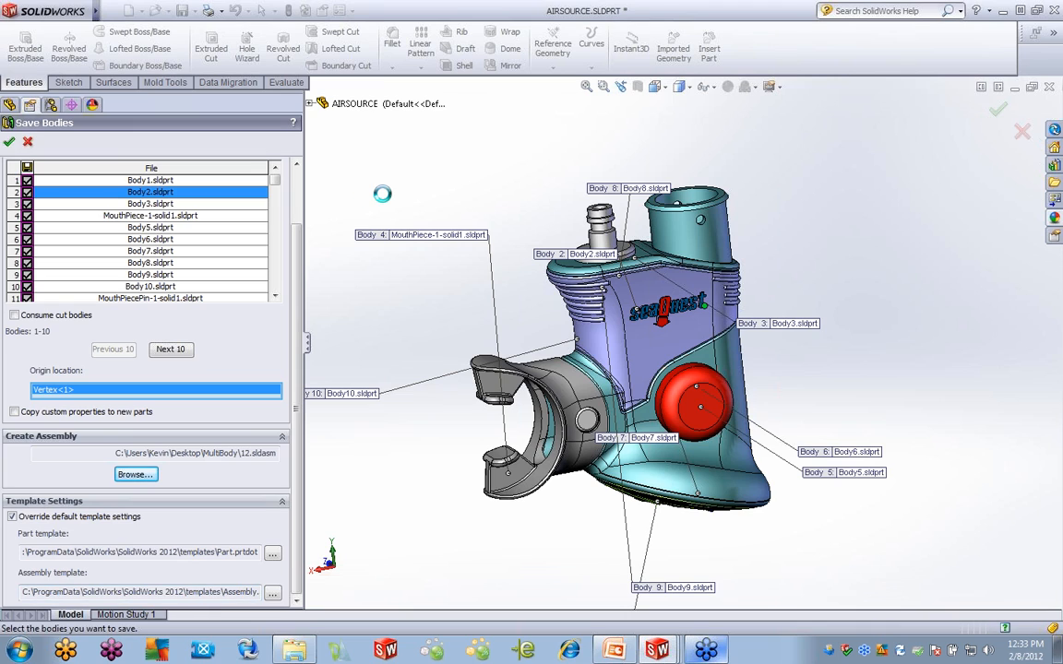
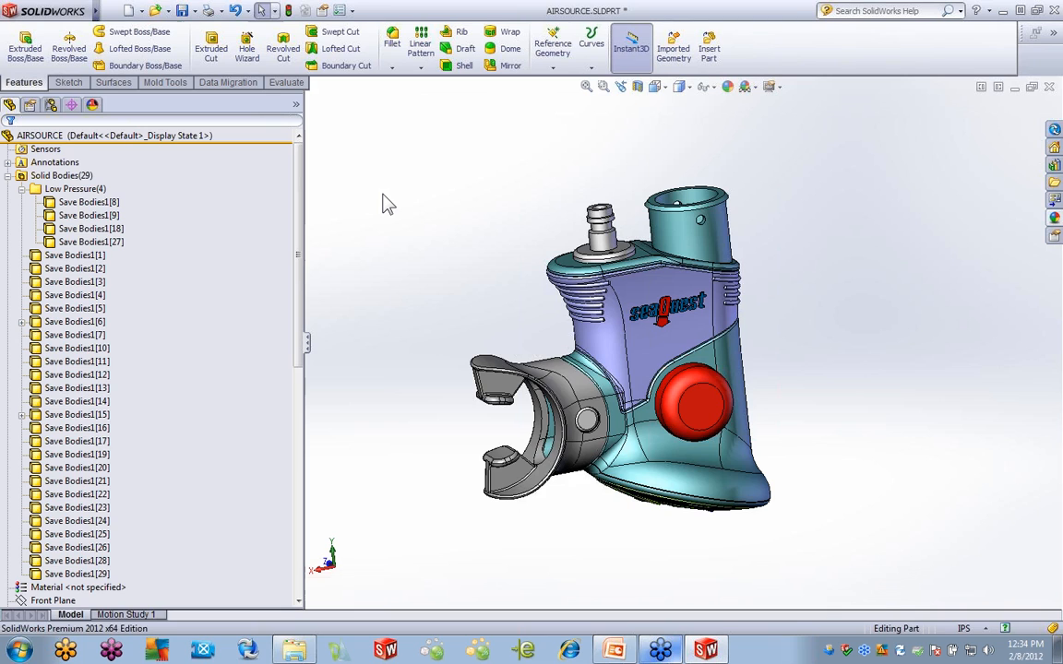
Switch to the 12.sldasm assembly and examine its model and the list of components generated from the bodies
mouse_move(97, 12)
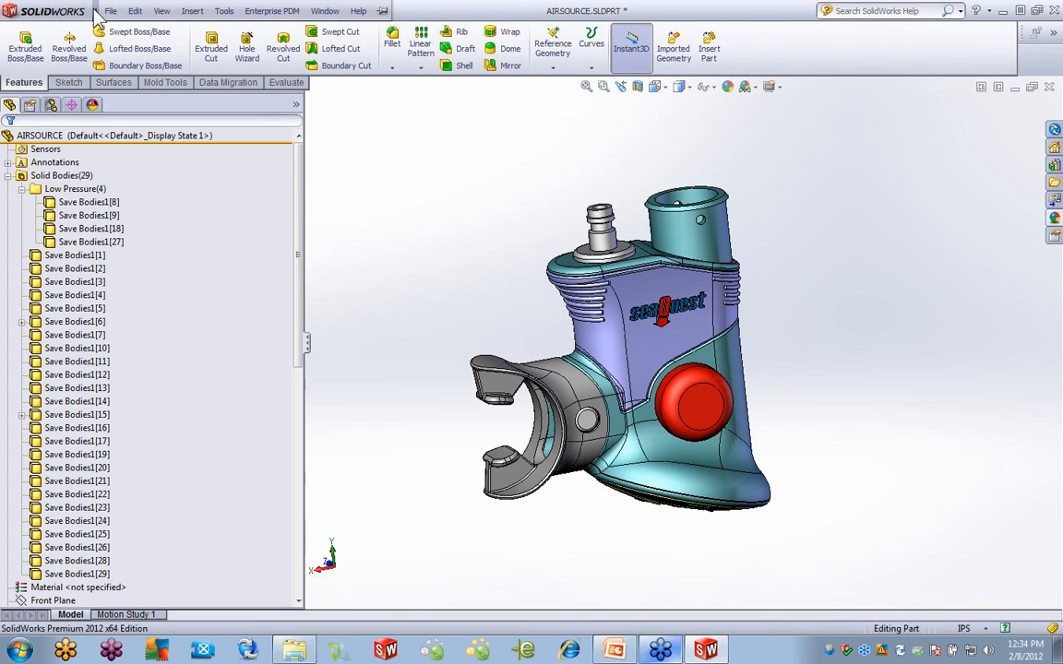
click(325, 11)
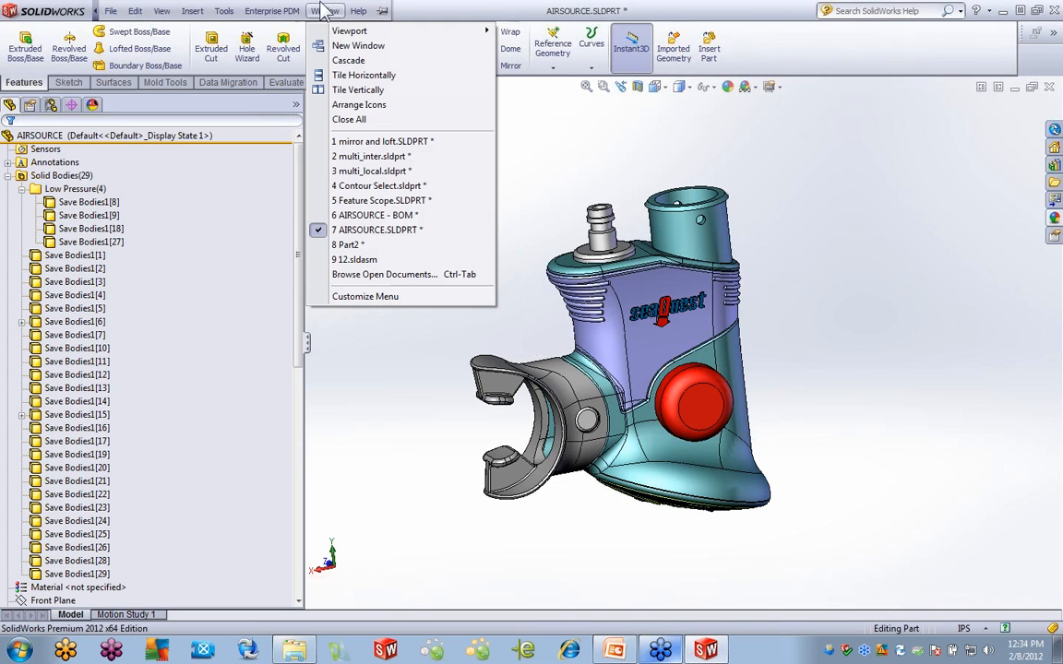
click(369, 259)
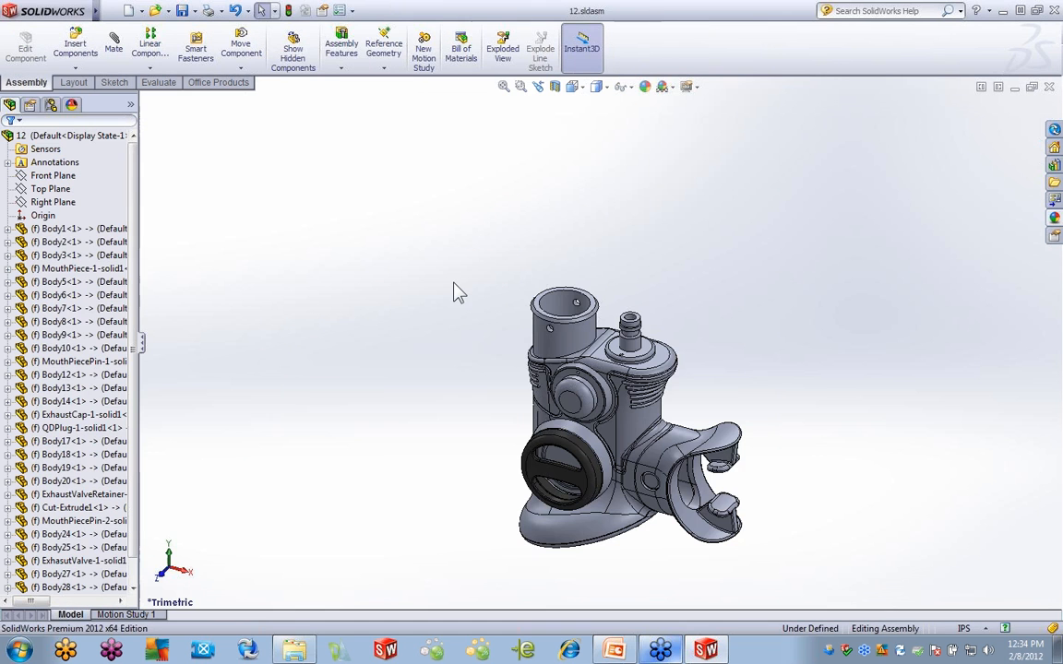
mouse_move(666, 454)
middle_down()
mouse_move(690, 340)
mouse_move(532, 399)
mouse_move(650, 452)
middle_up()
scroll(649, 450, down, 5)
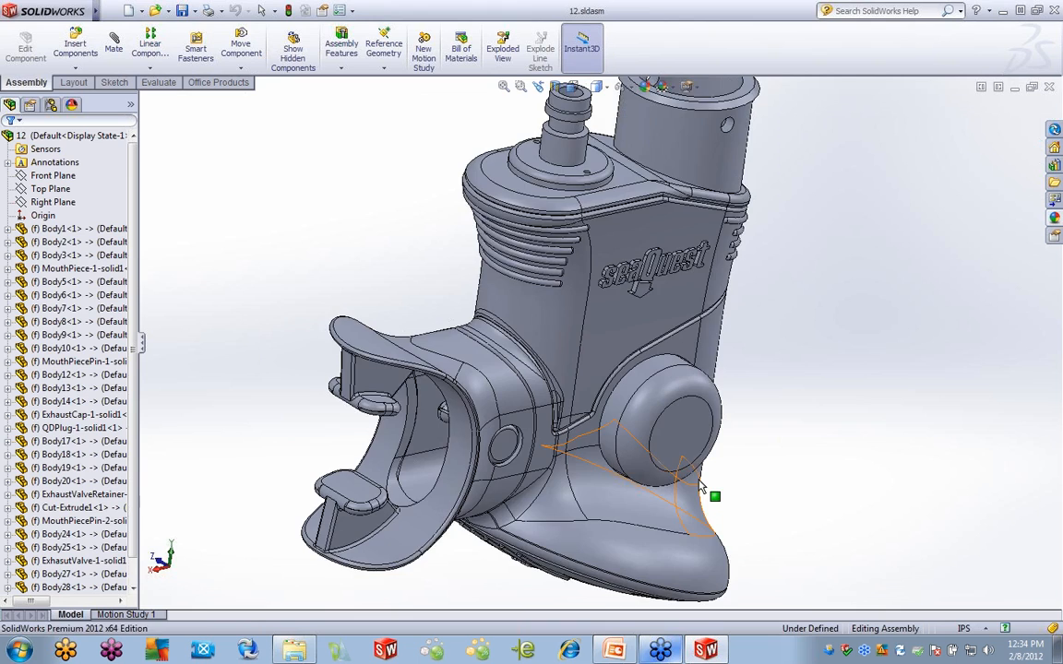
key(z)
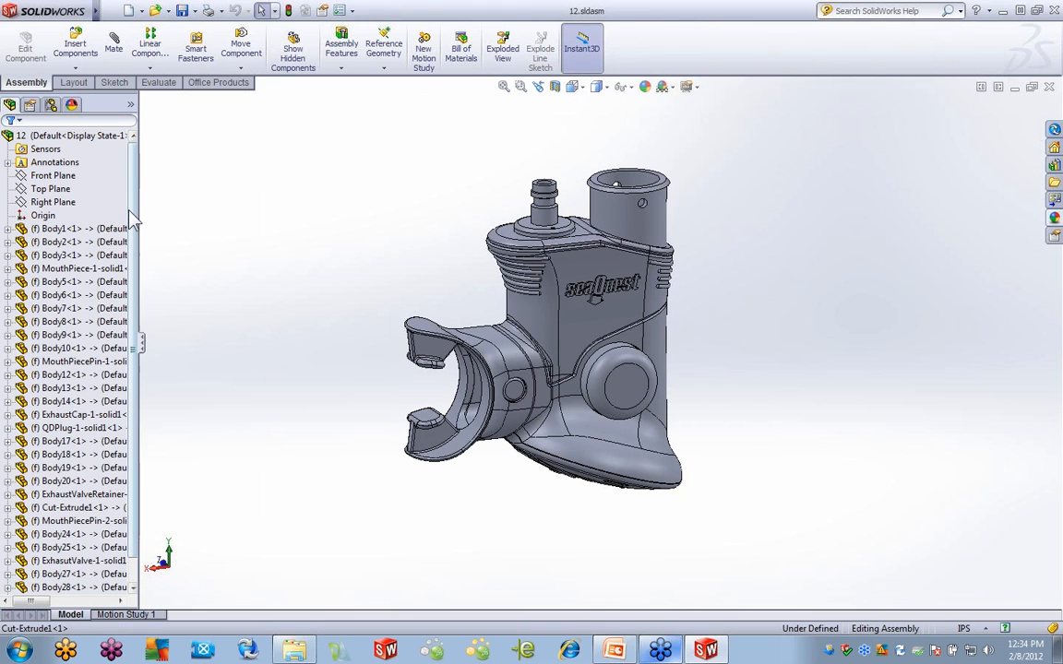
scroll(135, 397, down, 1)
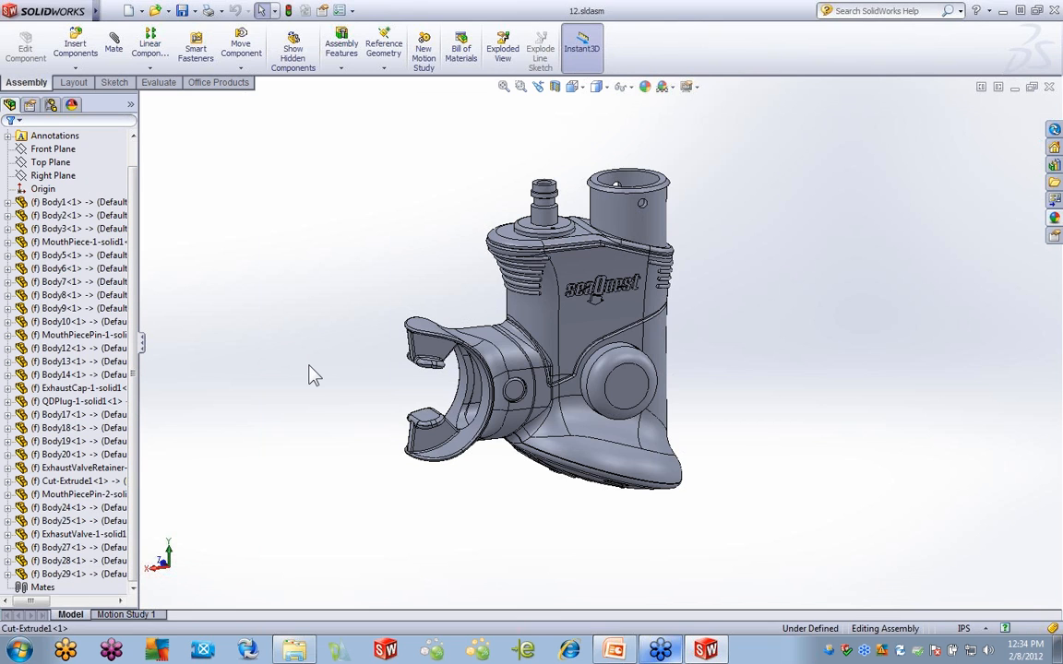
middle_drag(351, 370, 373, 395)
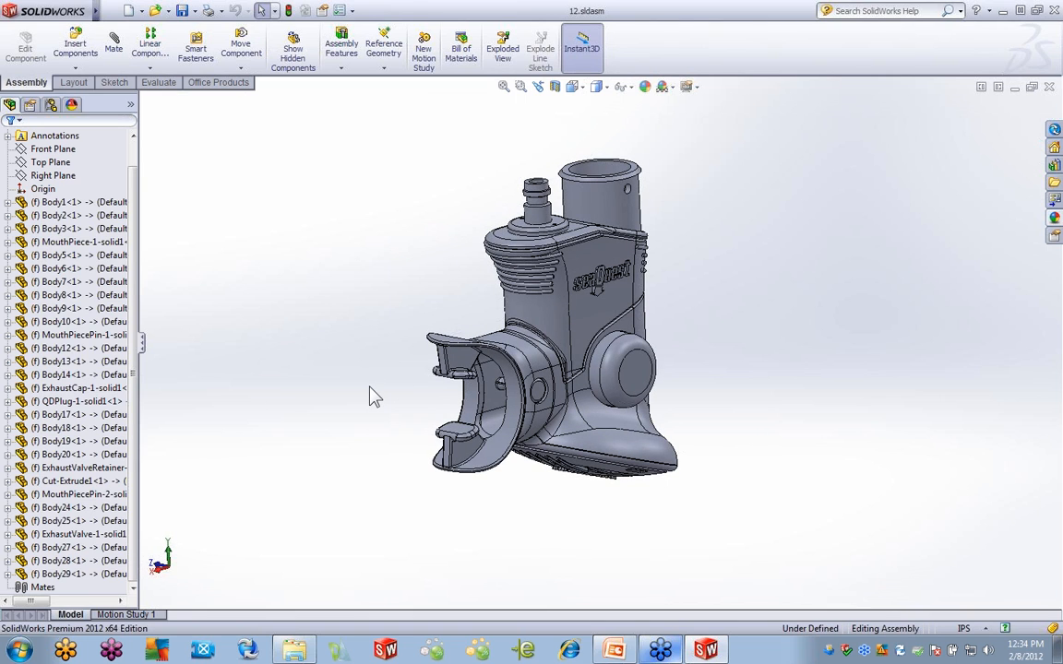
Return to the AIRSOURCE.SLDPRT part and delete the Save Bodies1 feature
click(110, 10)
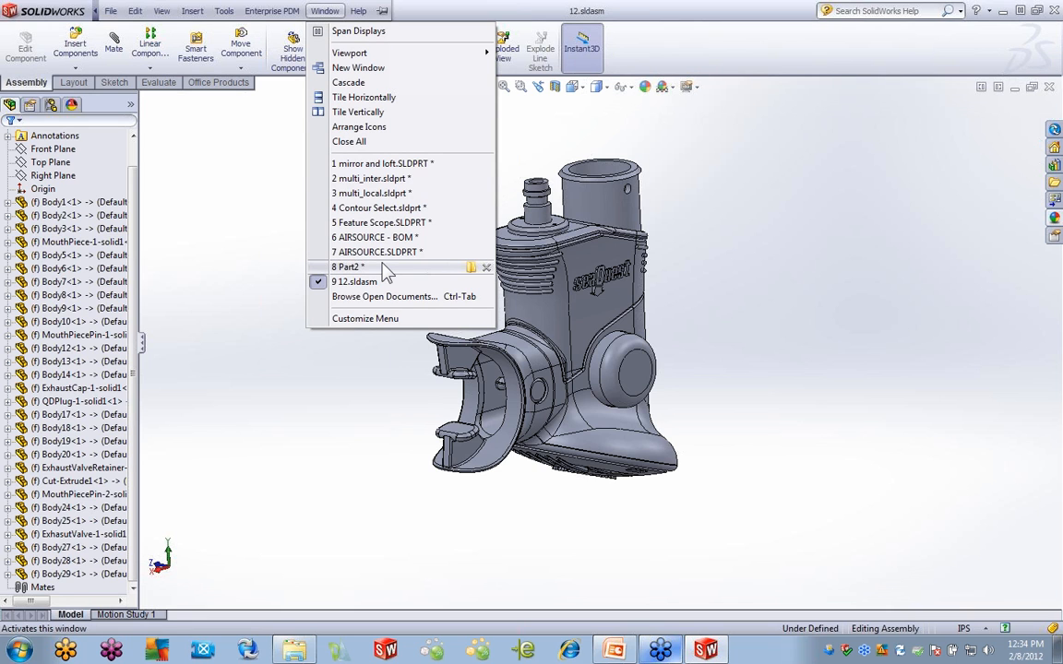
click(387, 252)
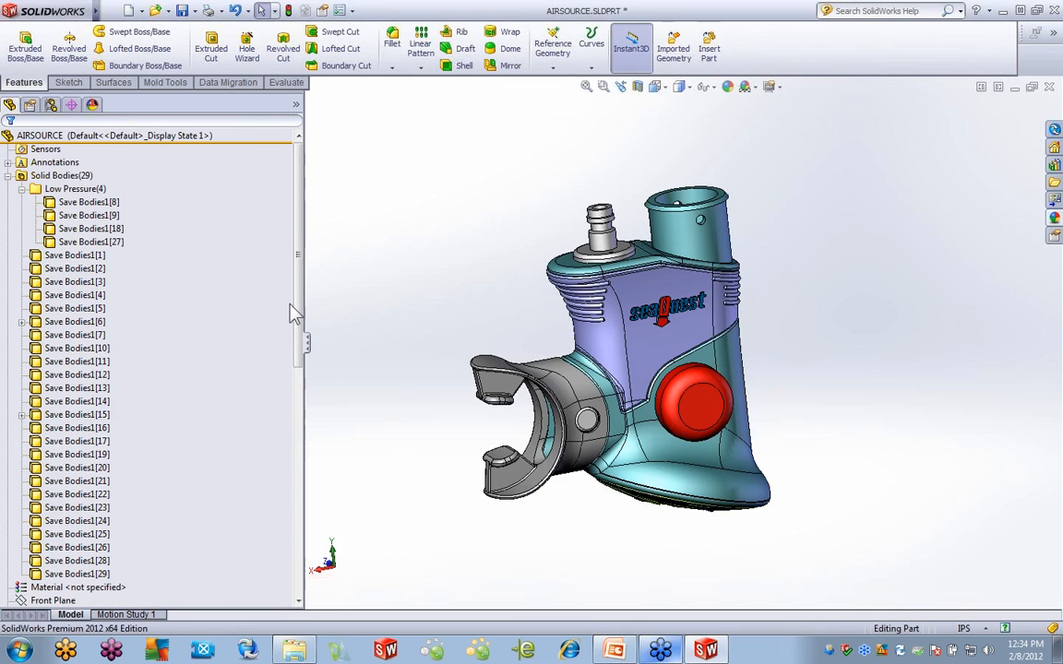
scroll(280, 452, down, 12)
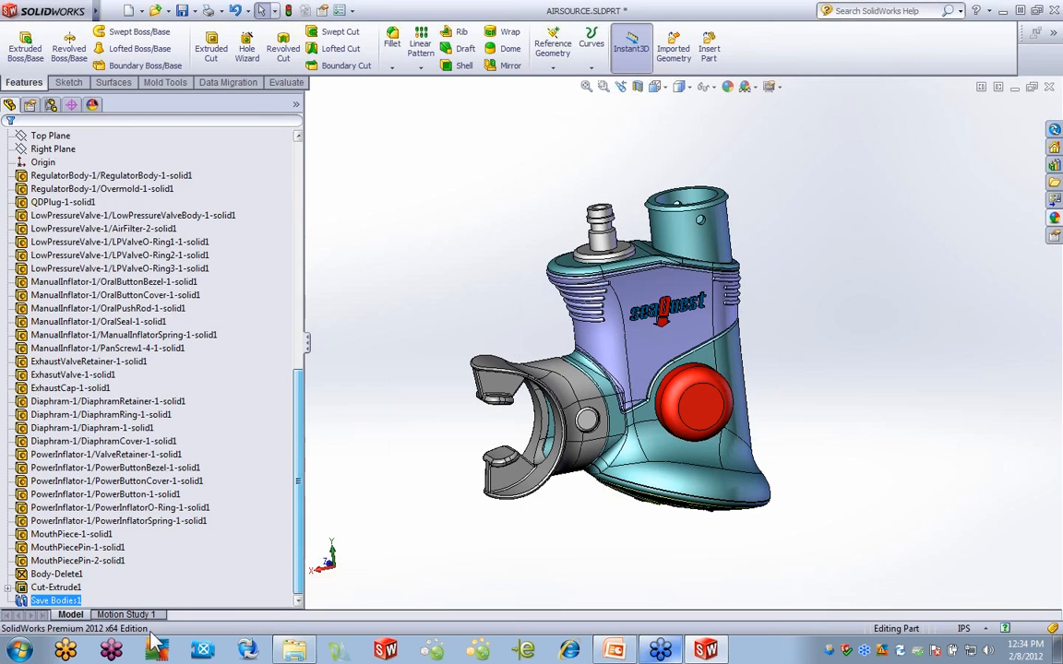
right_click(43, 602)
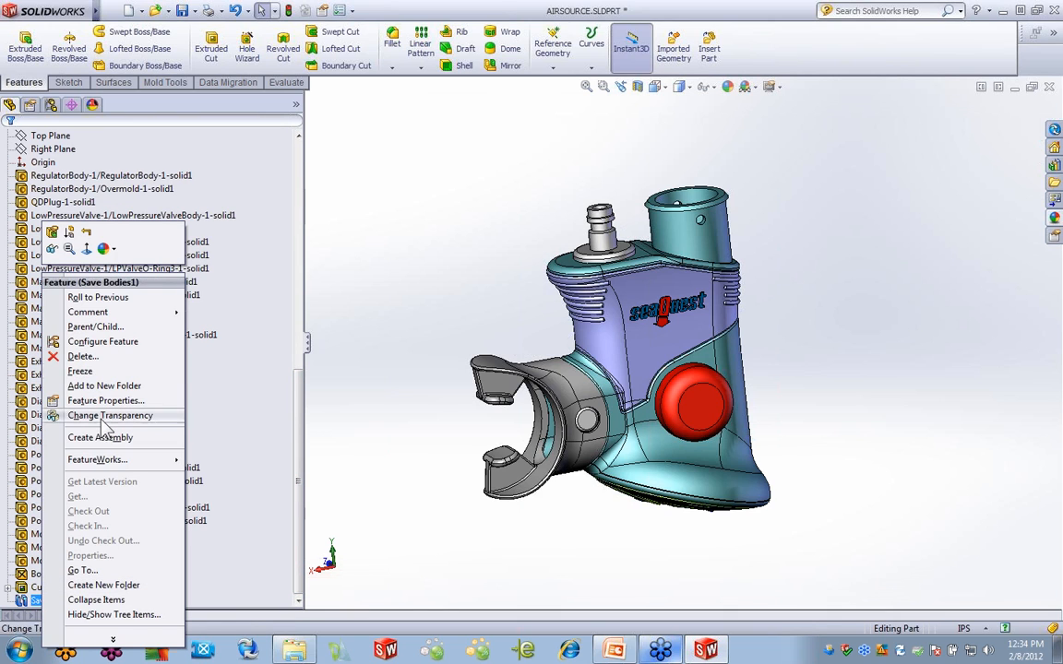
click(92, 358)
click(623, 239)
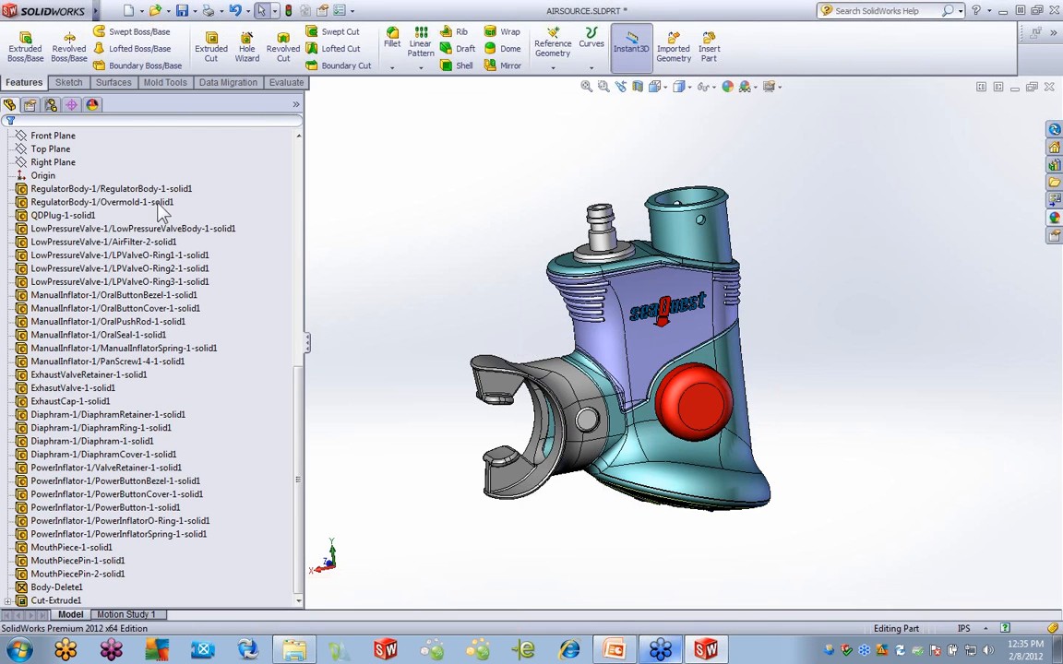
Insert the ManualInflator-1/OralButtonBezel-1-solid1 body into a new part saved as 1223 in the MultiBody folder
right_click(97, 188)
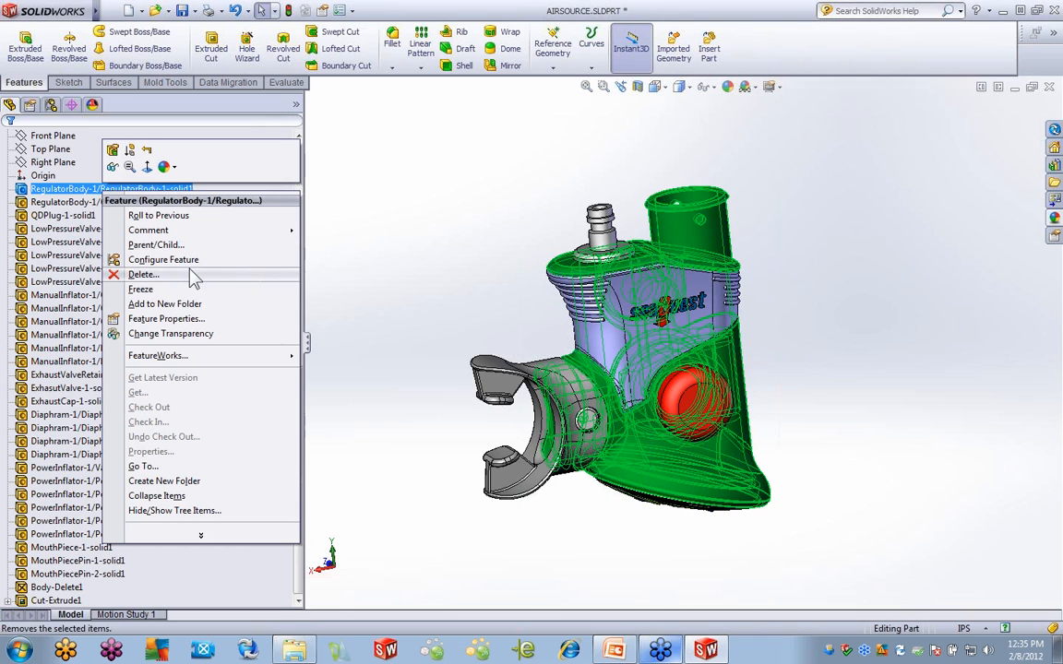
click(419, 190)
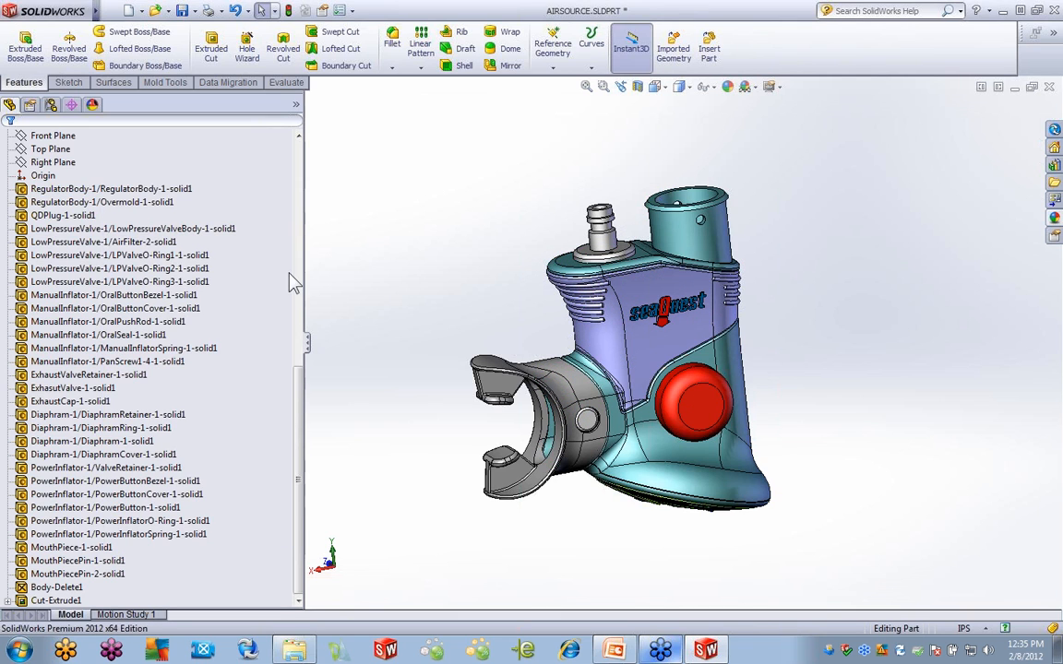
scroll(288, 410, up, 10)
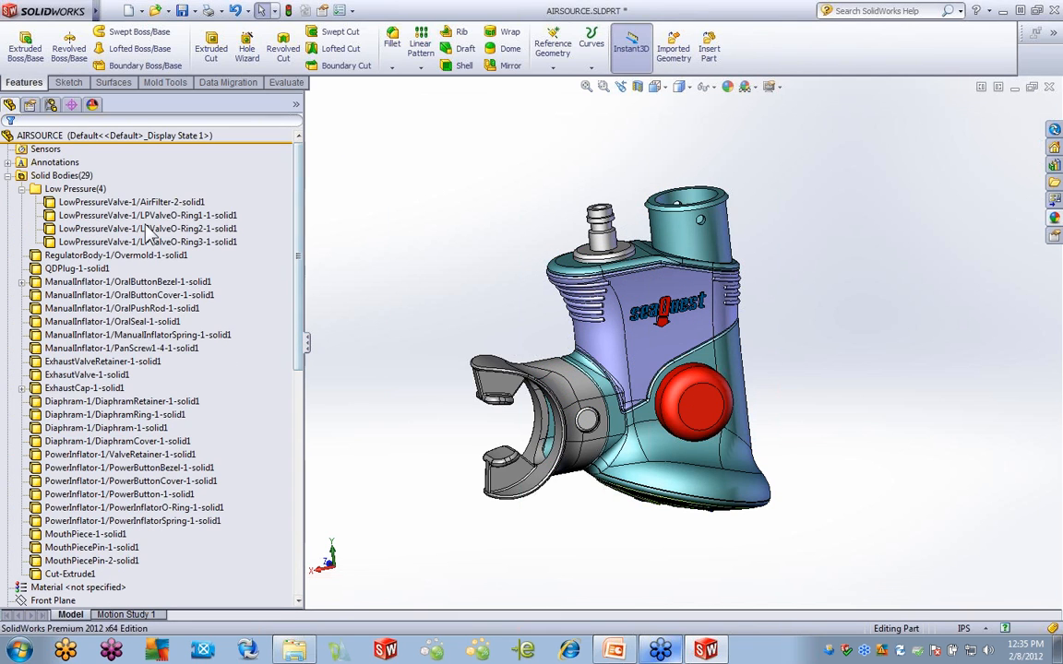
right_click(114, 284)
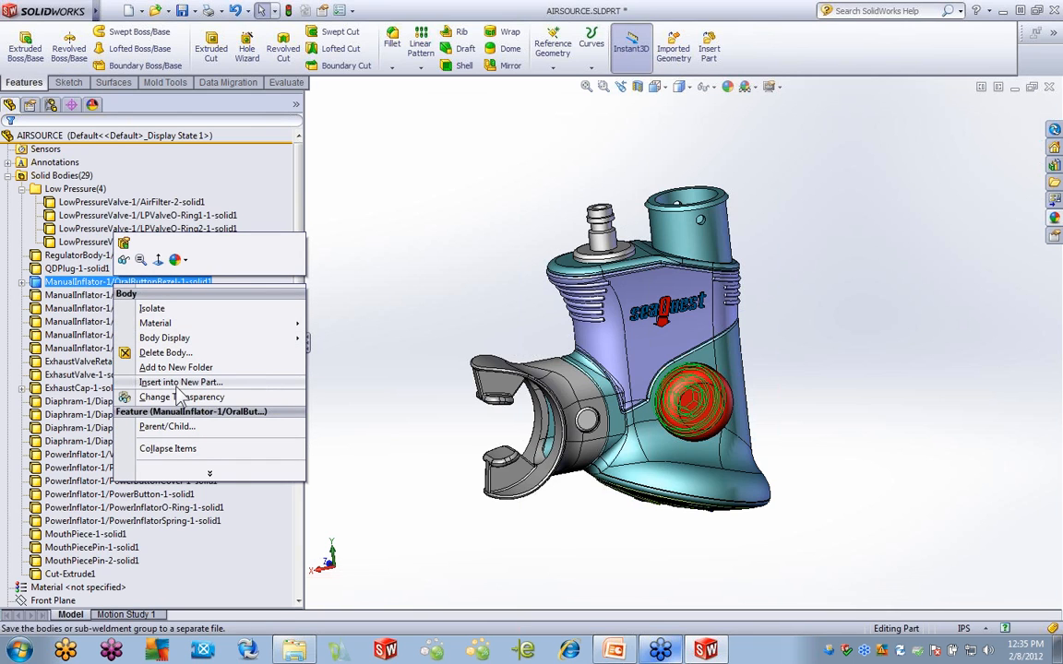
click(180, 386)
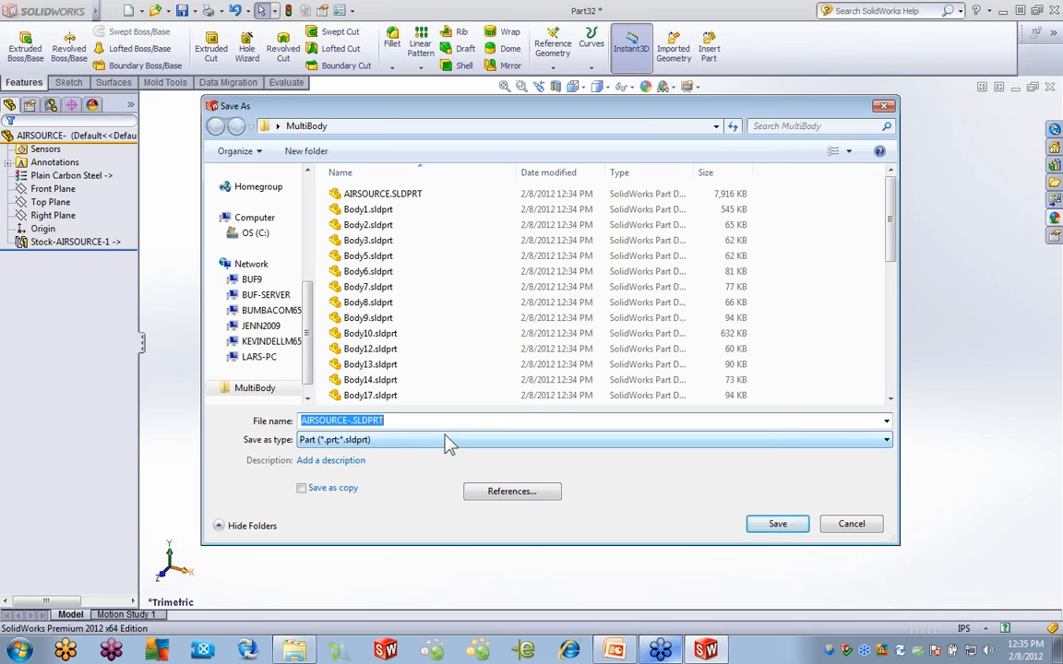
text(1223)
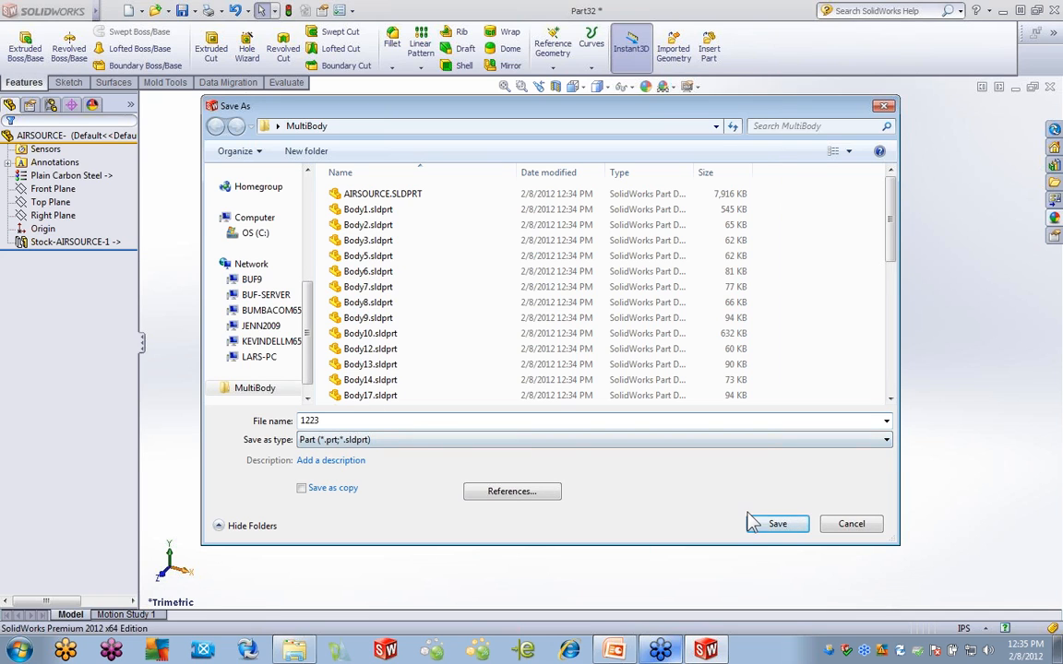
click(775, 524)
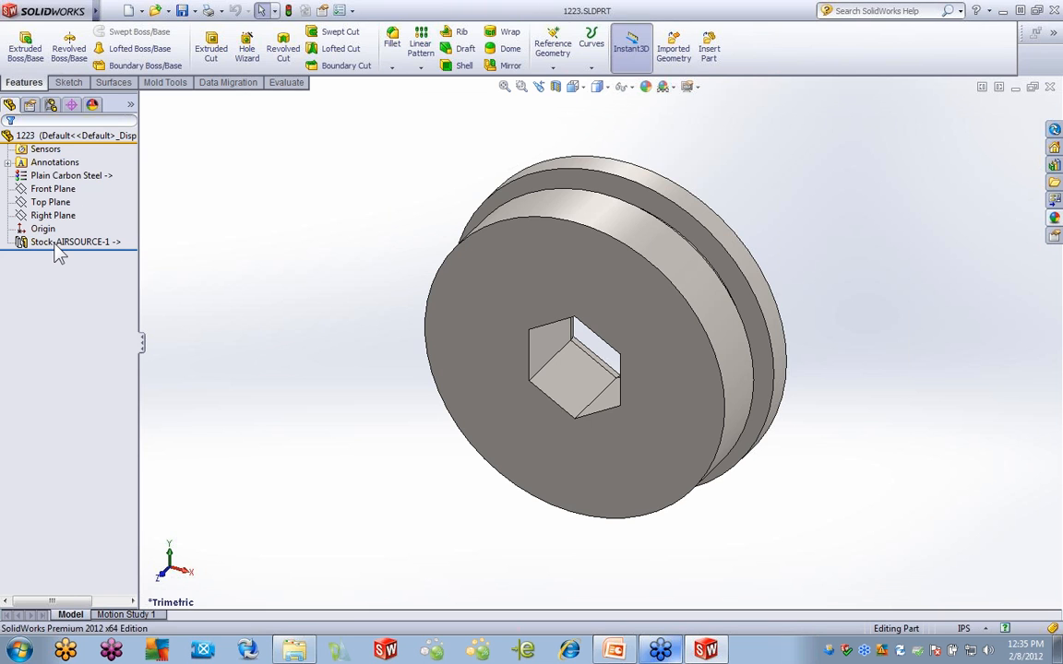
middle_drag(555, 225, 542, 385)
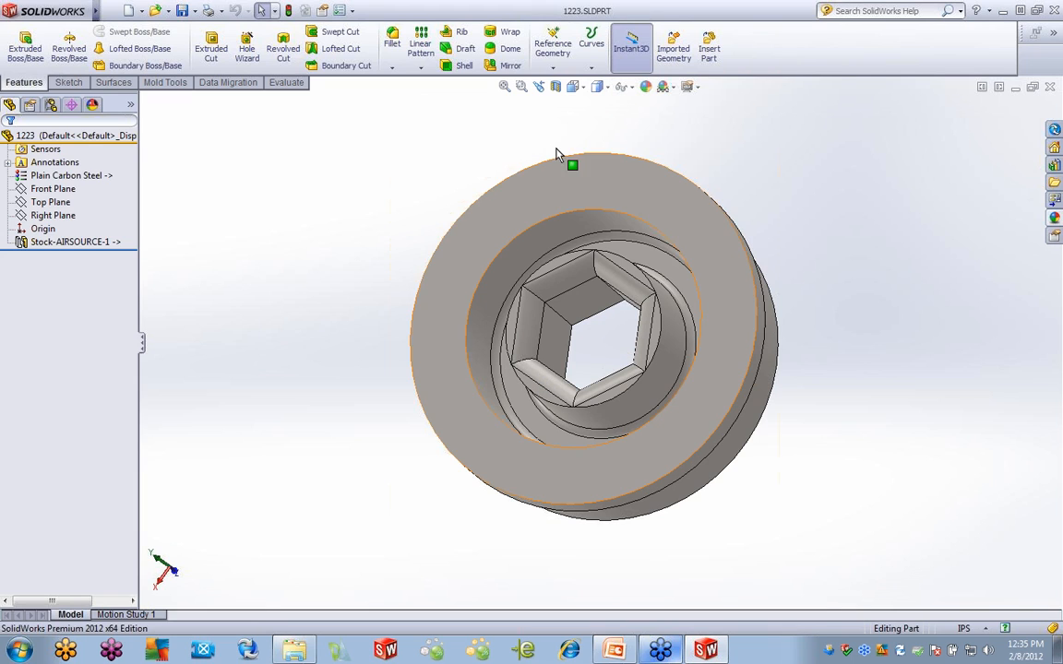
Switch back to AIRSOURCE.SLDPRT and collapse the Low Pressure folder of its solid bodies
mouse_move(105, 16)
click(325, 10)
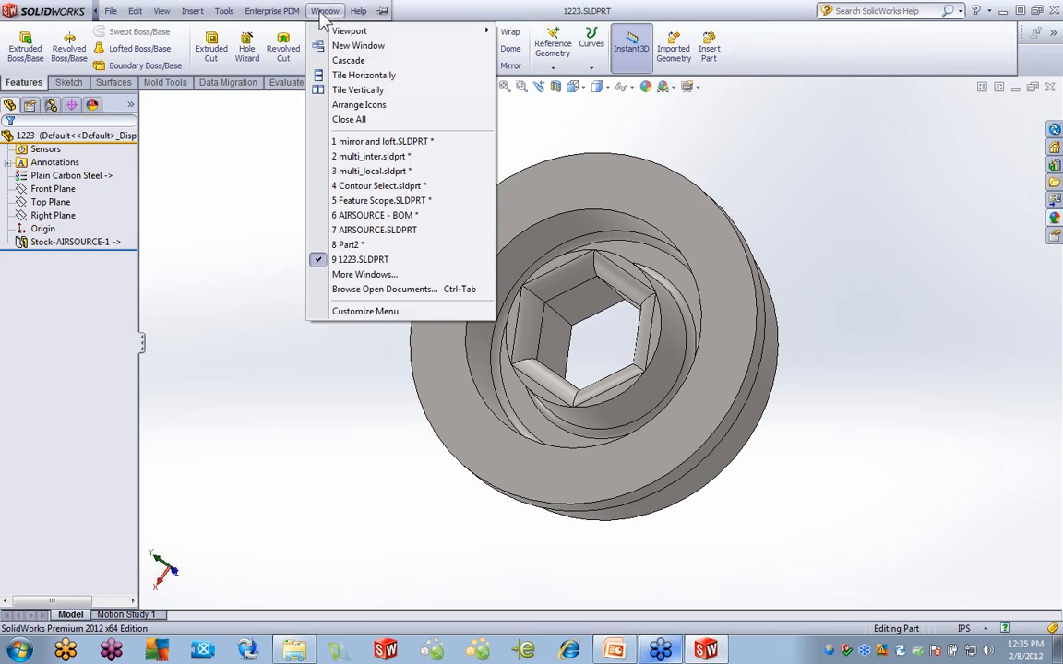
click(364, 232)
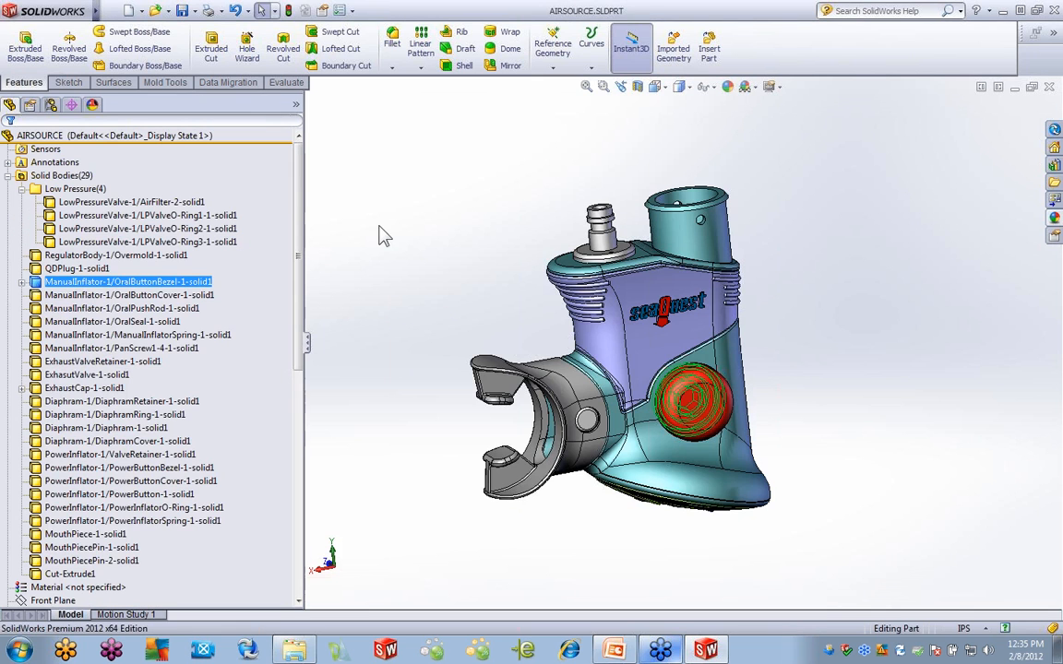
middle_drag(606, 221, 671, 245)
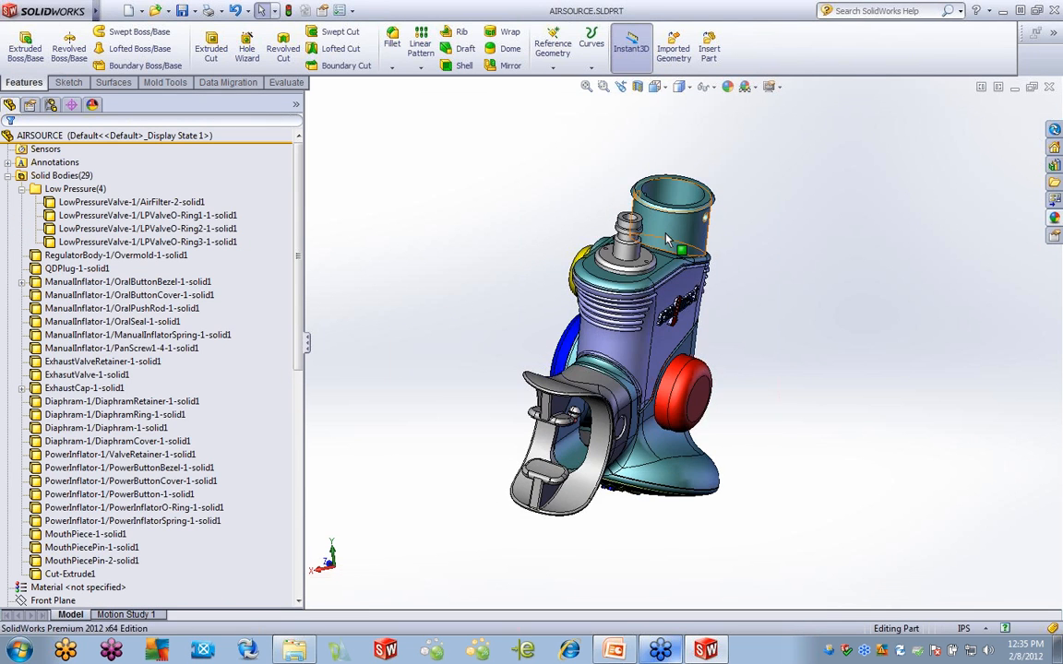
click(22, 189)
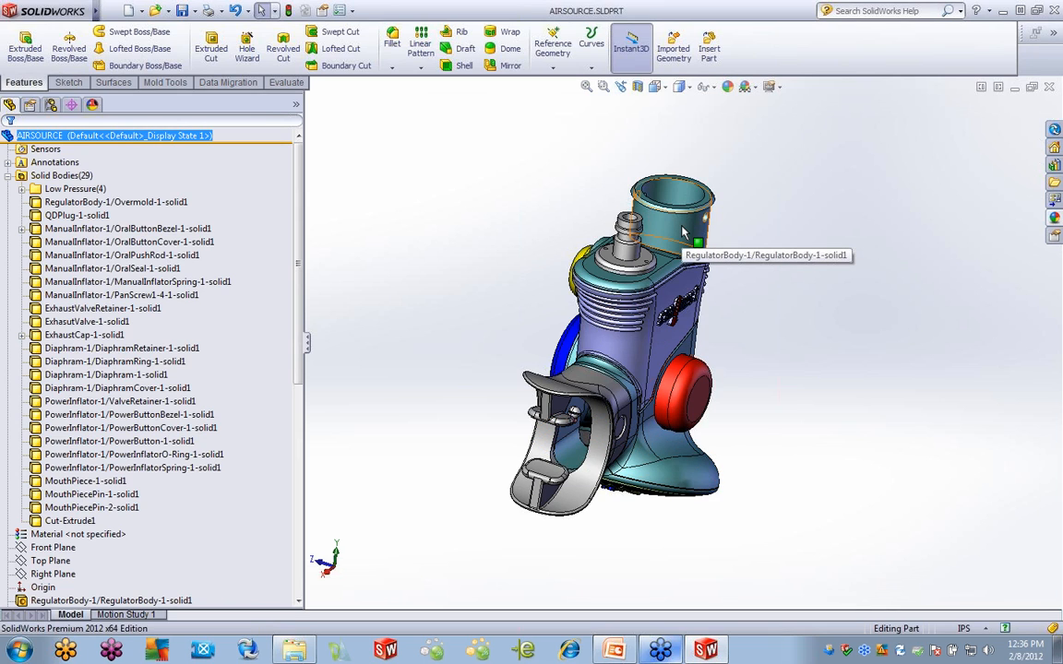
Make a drawing from the AIRSOURCE part on a C (ANSI) Landscape sheet
mouse_move(79, 11)
click(115, 10)
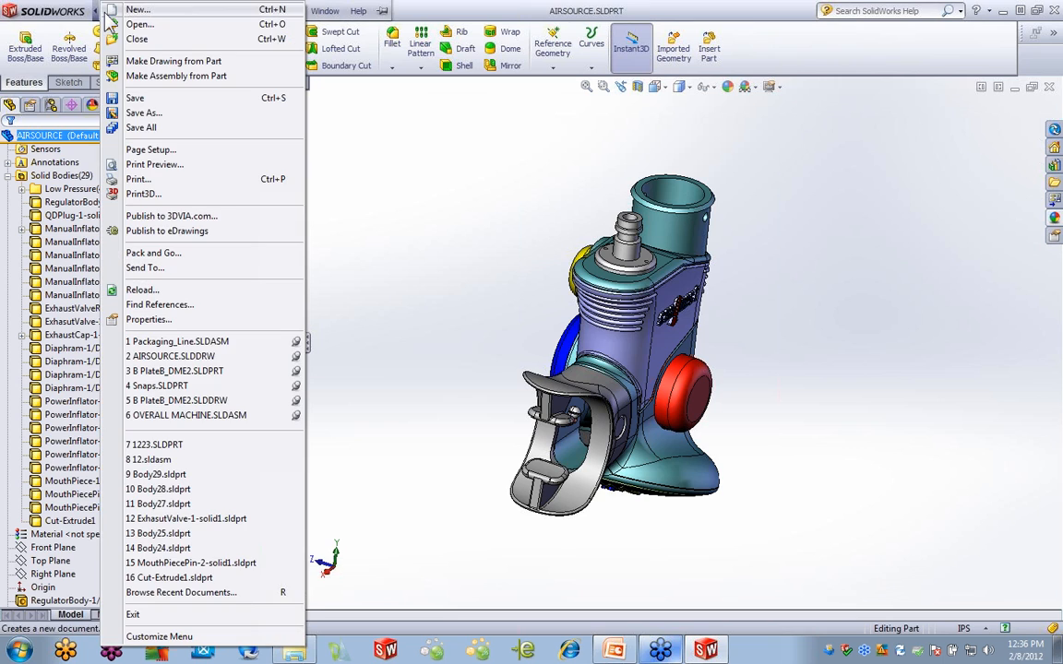
click(144, 62)
click(520, 479)
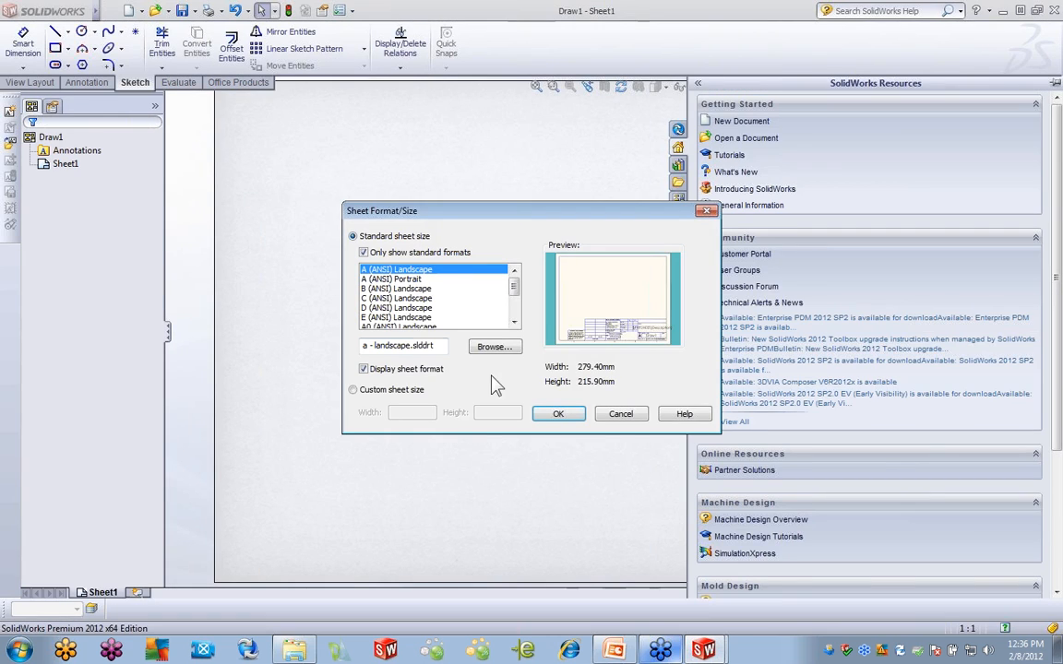
click(397, 298)
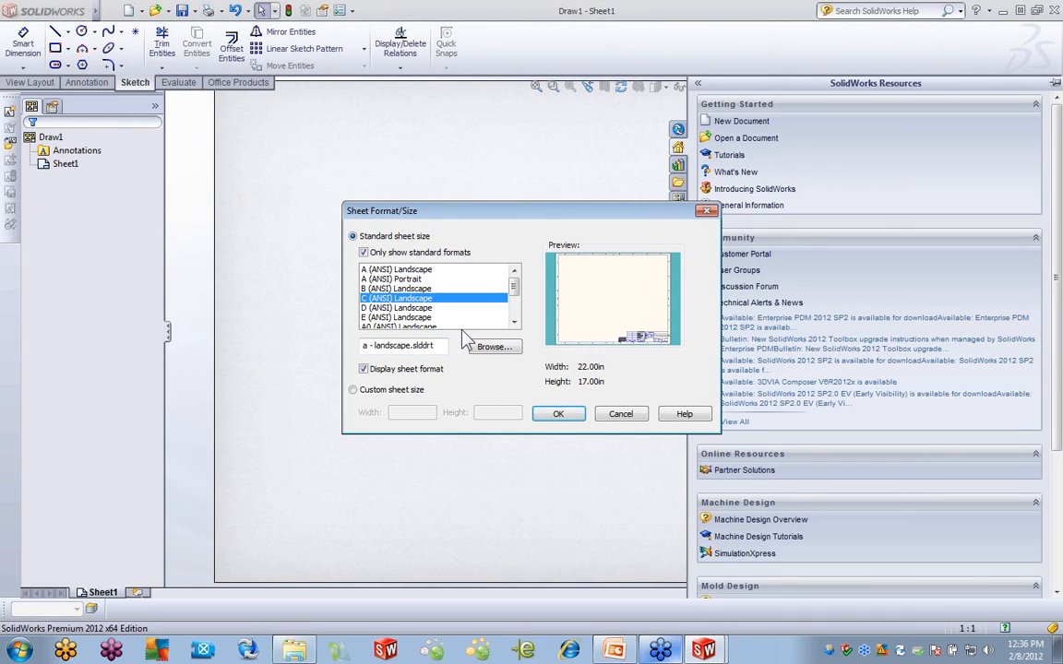
click(551, 414)
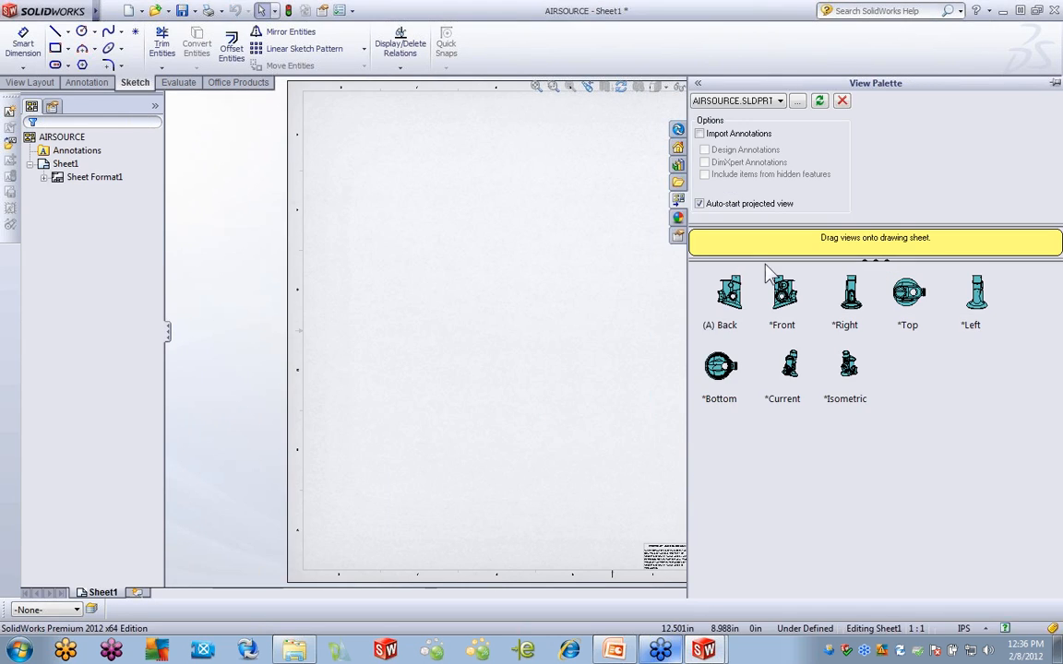
Place the part's Back view low on the sheet, with projected views above it, beside it and diagonally above it
mouse_move(732, 307)
mouse_down()
mouse_move(523, 341)
mouse_move(452, 417)
mouse_up()
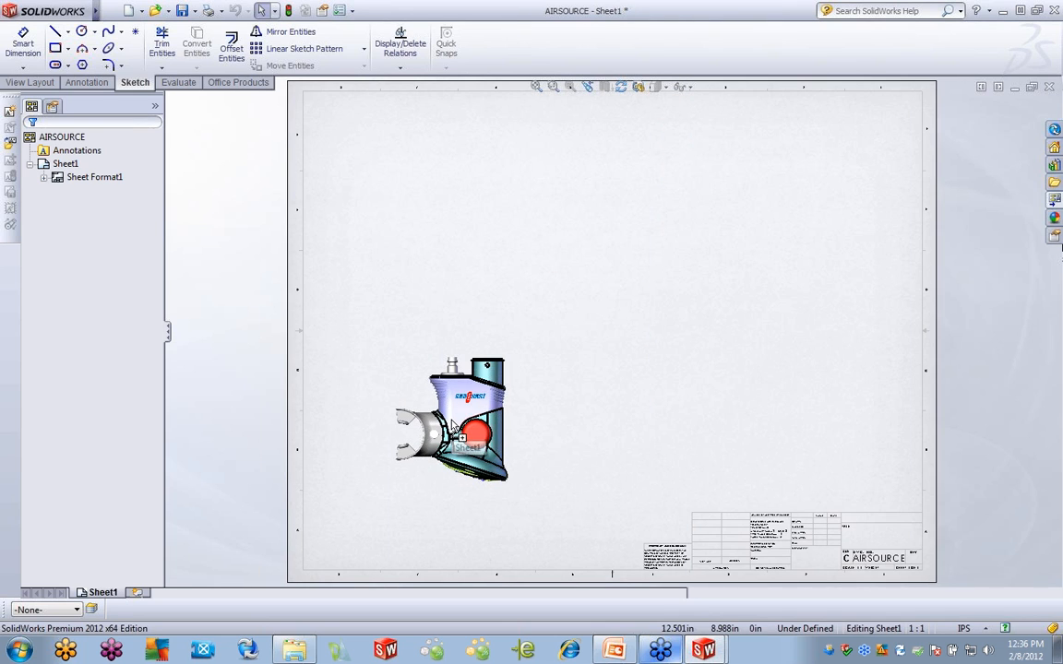
click(458, 218)
click(716, 420)
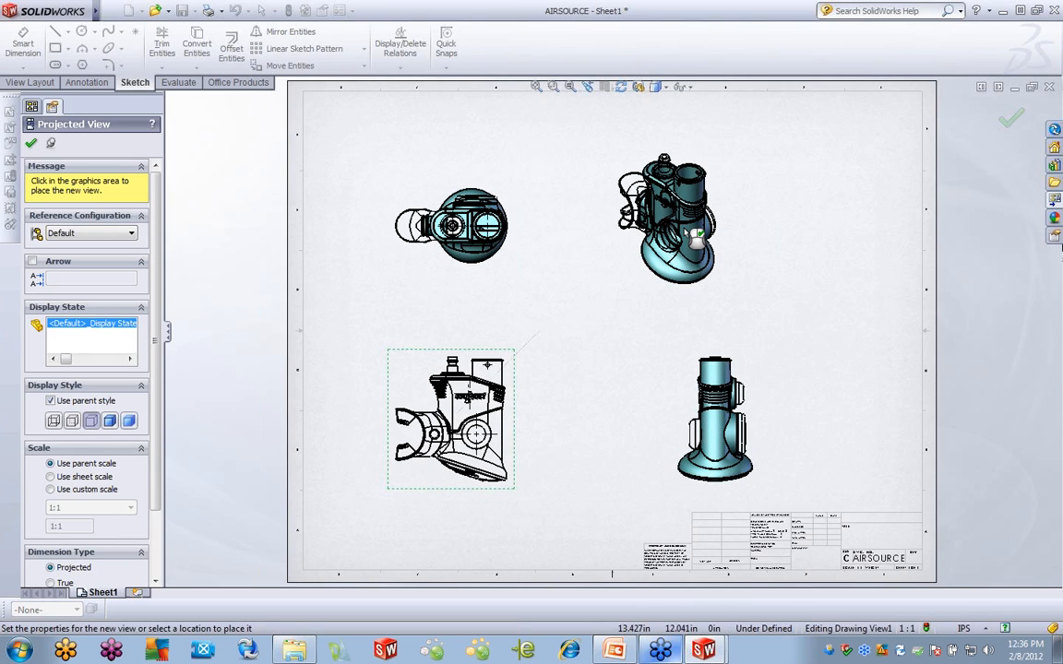
click(699, 238)
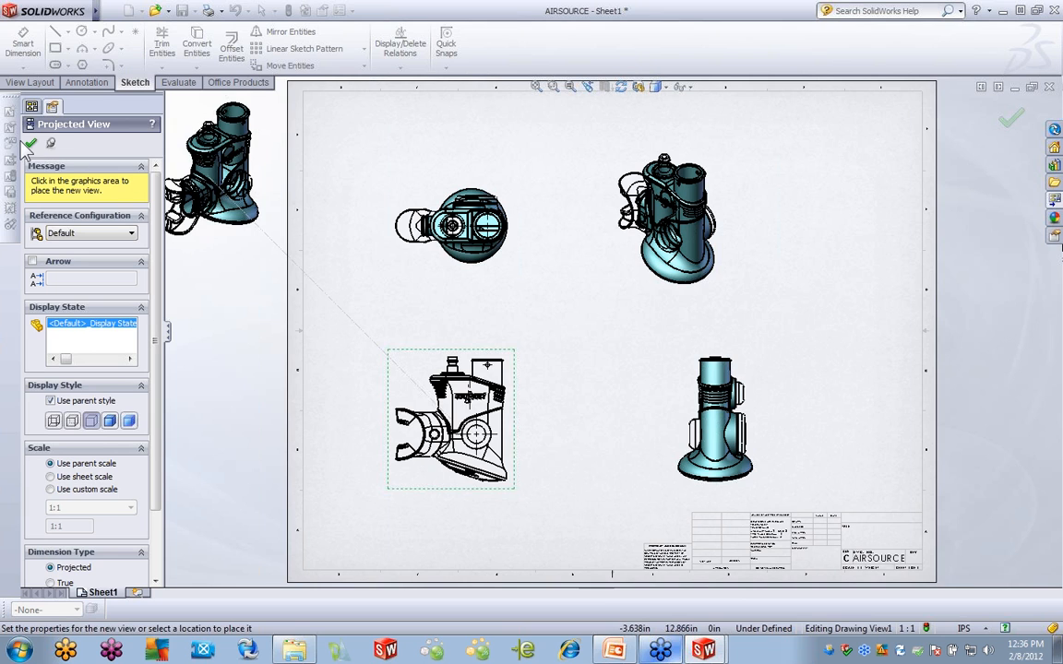
key(Escape)
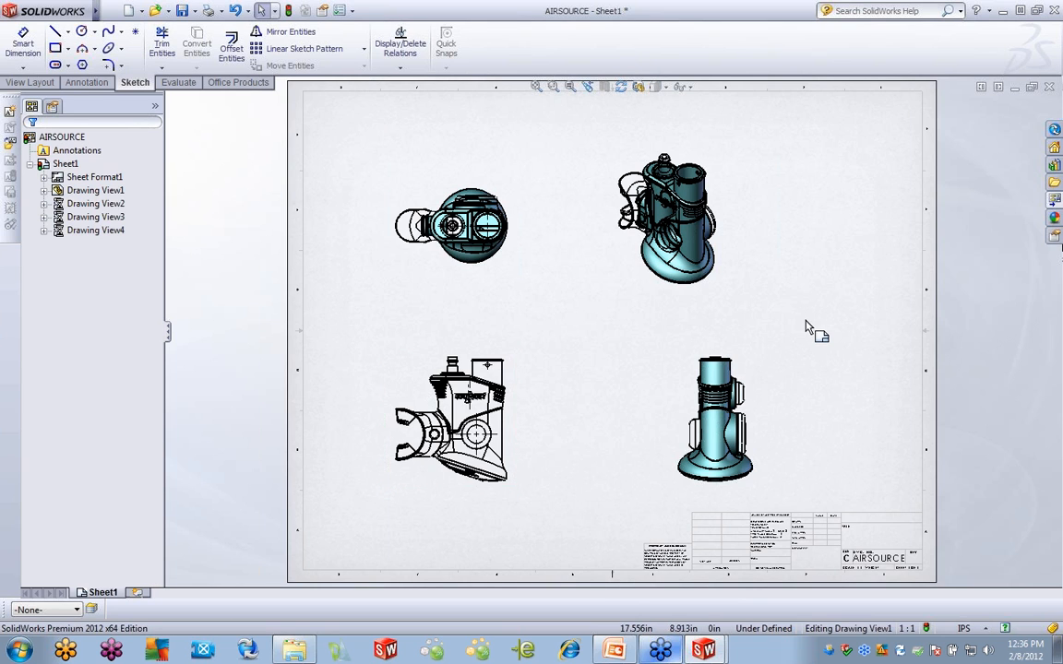
click(806, 322)
scroll(531, 381, down, 3)
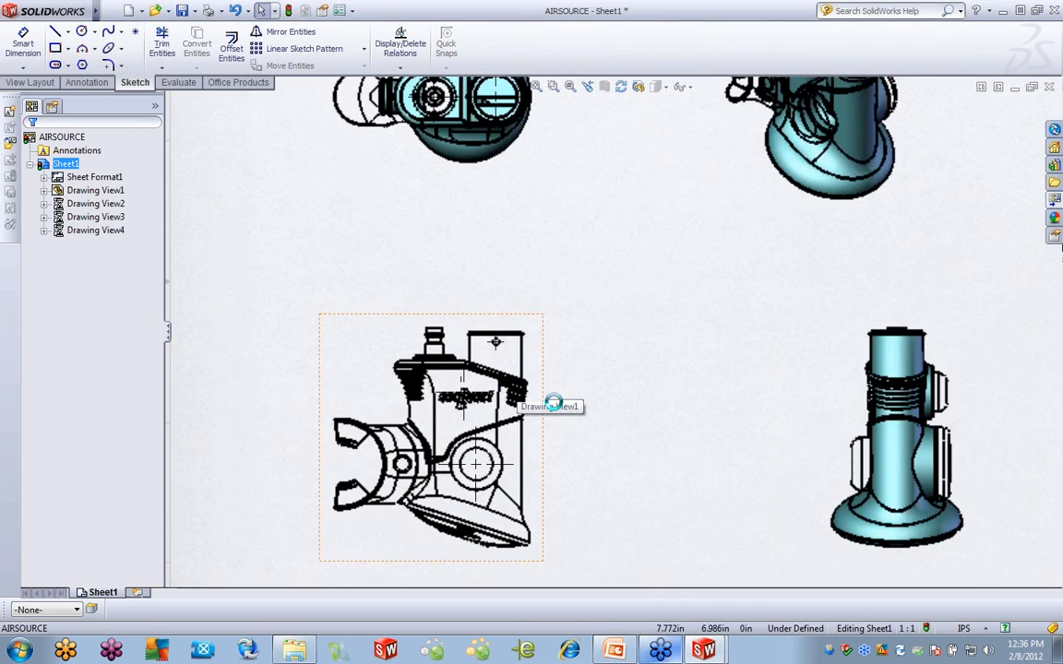
scroll(507, 337, down, 1)
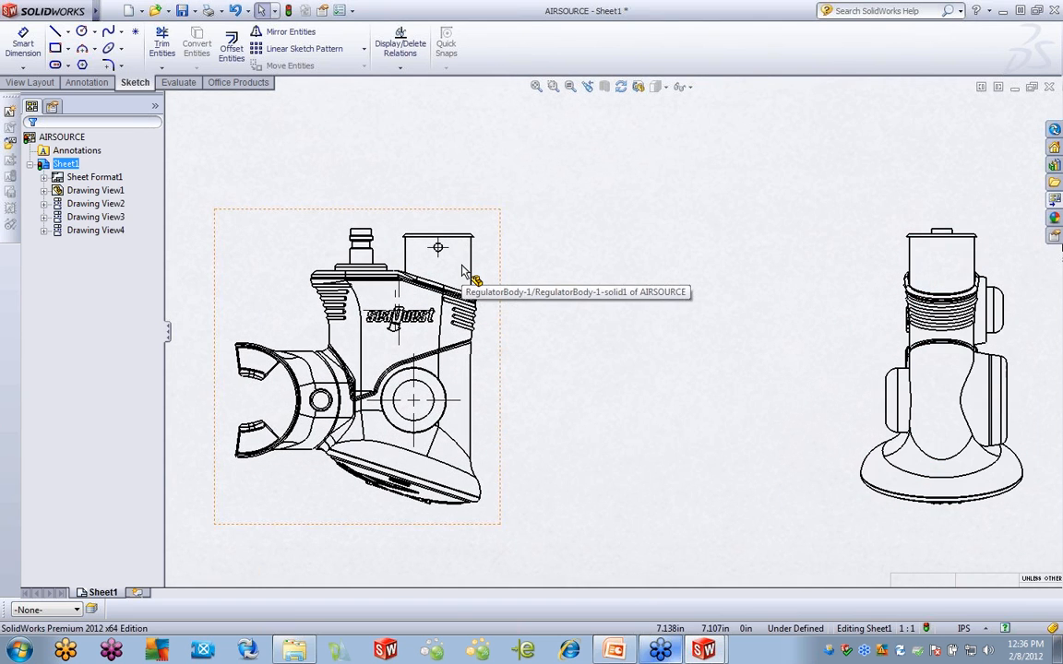
scroll(466, 272, up, 4)
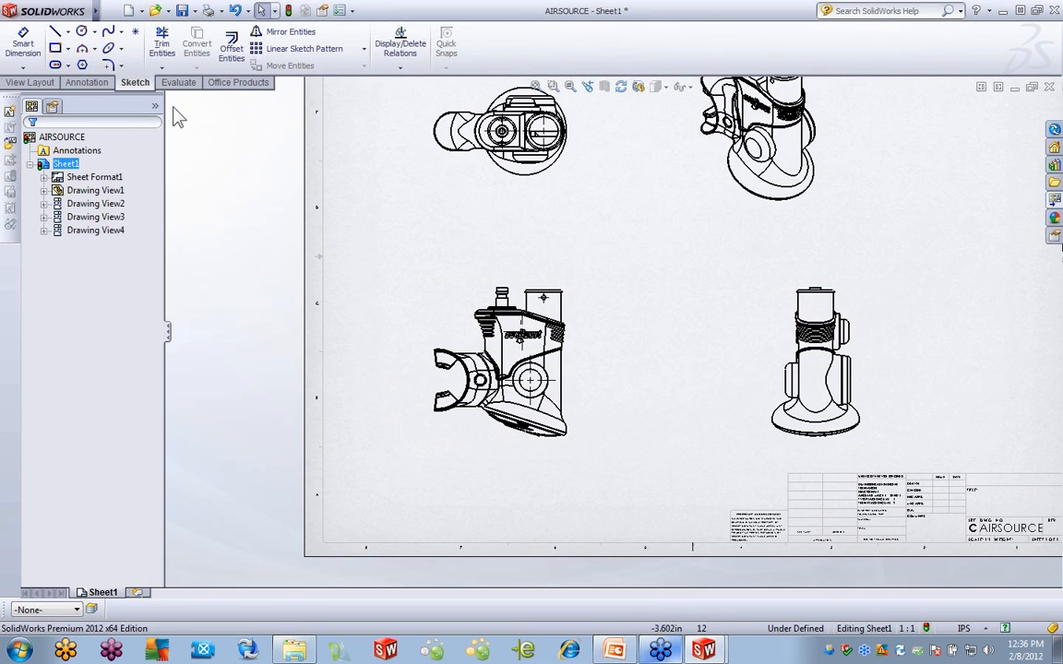
Start a Relative View from the AIRSOURCE part, limited to the selected body Cut-Extrude1
click(37, 82)
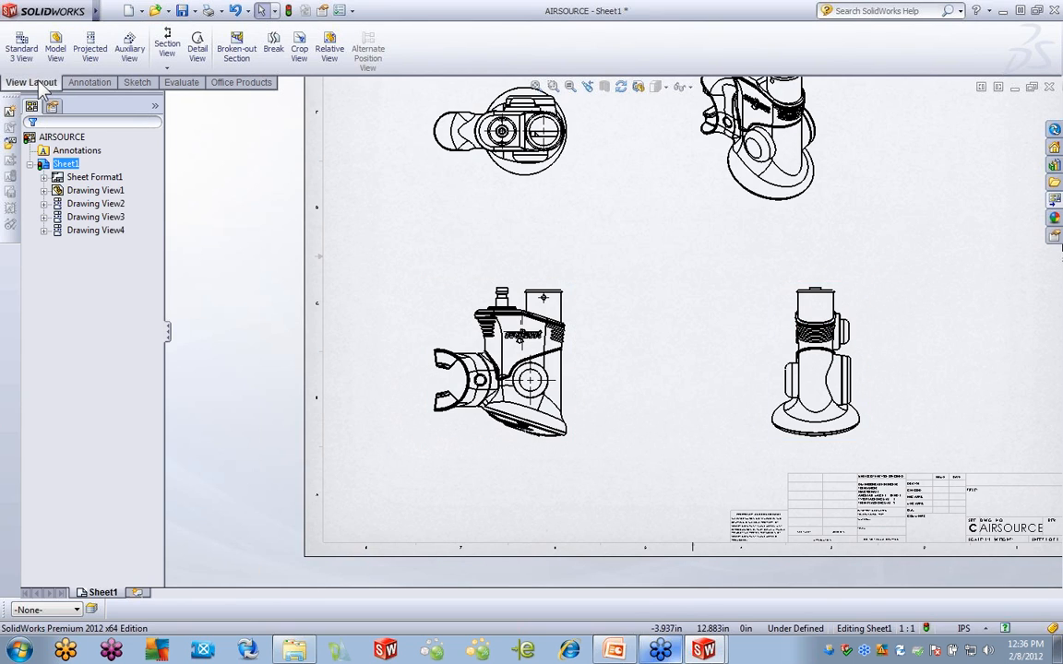
click(341, 52)
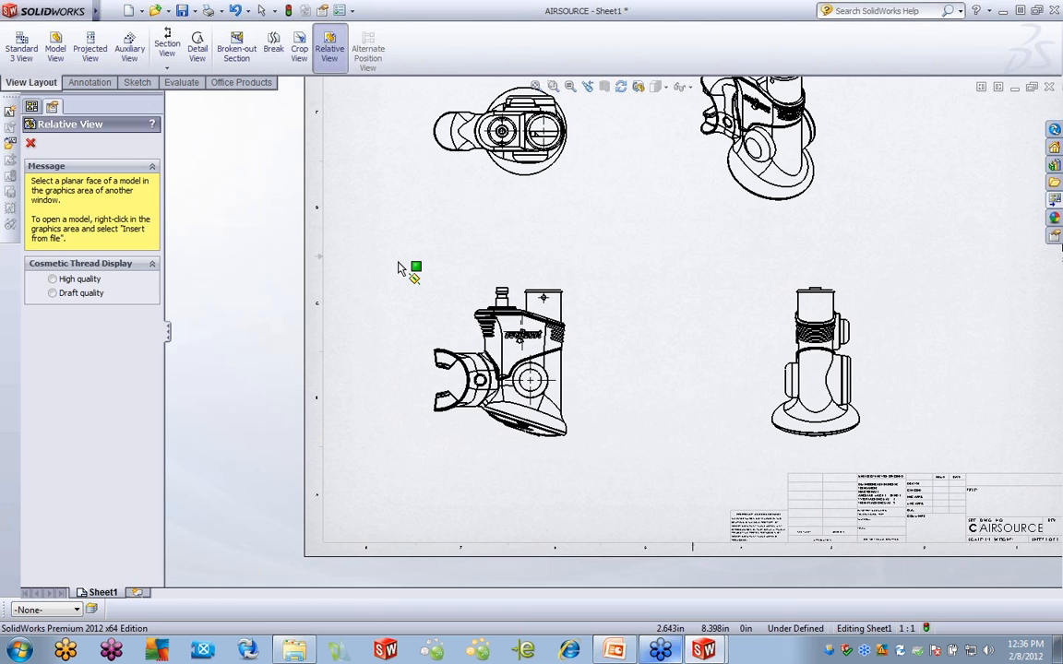
click(462, 311)
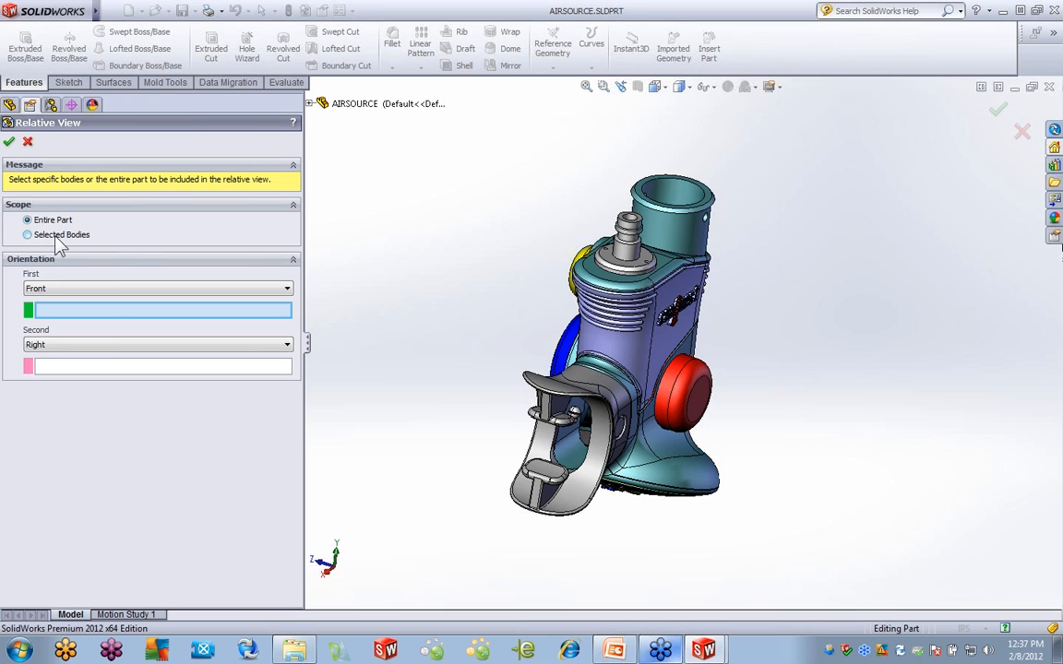
click(30, 237)
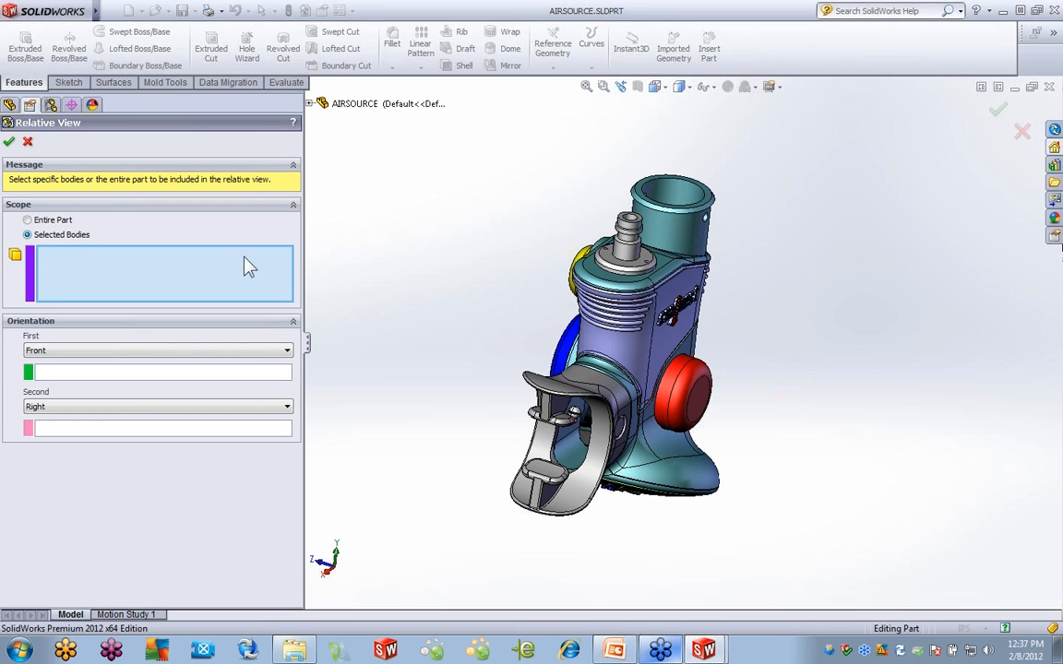
click(678, 238)
click(678, 238)
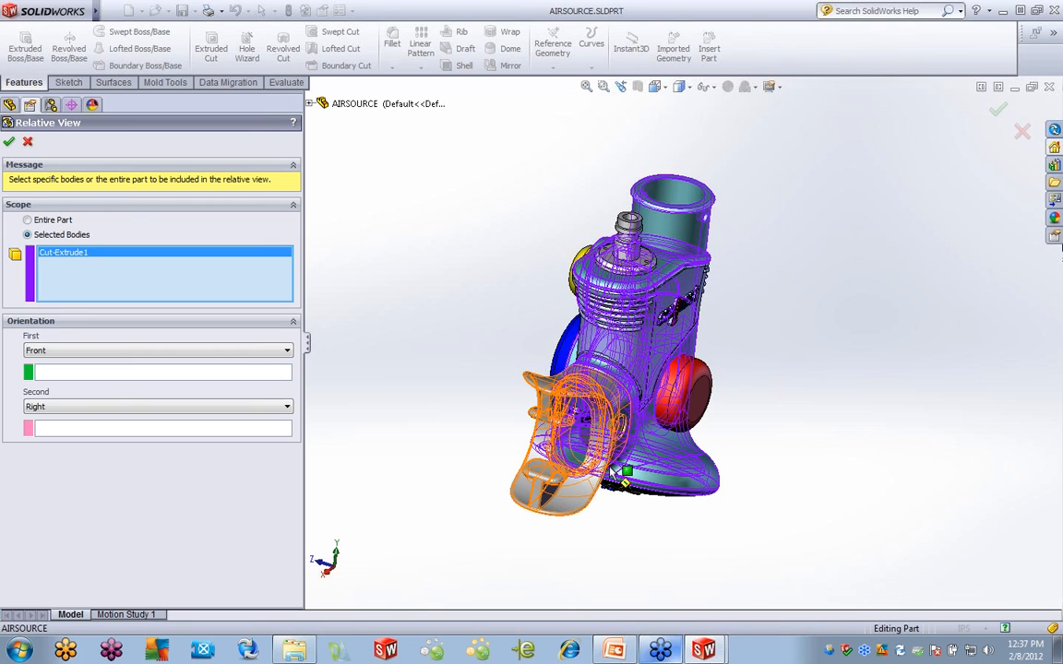
Use the flat face of the round red button as the Front orientation reference for the relative view
click(286, 353)
click(286, 353)
click(246, 374)
middle_drag(457, 395, 347, 306)
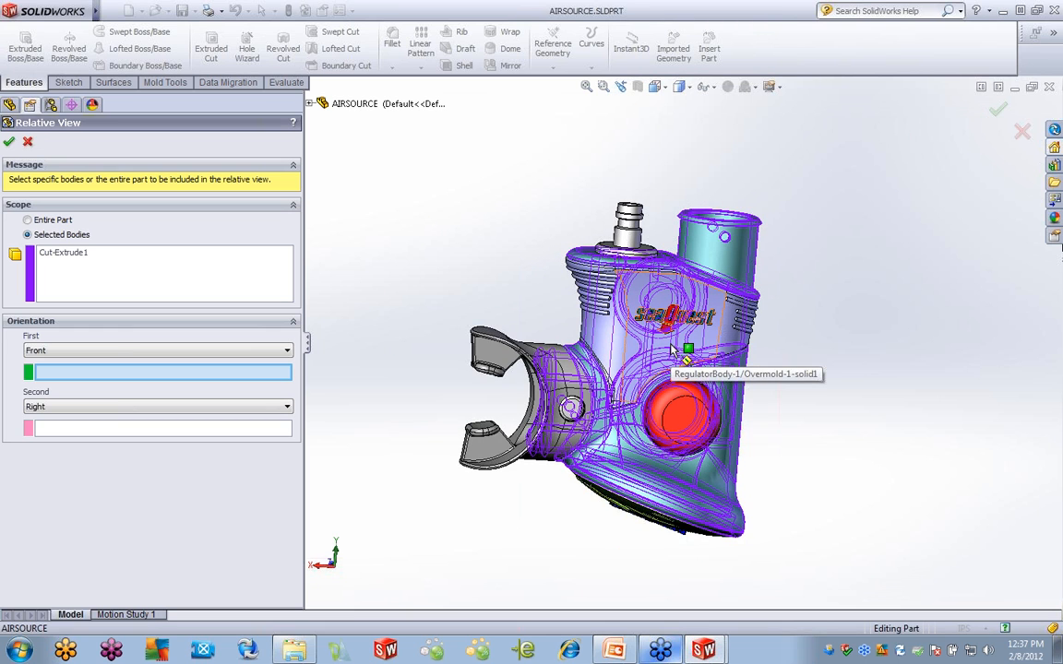
middle_drag(751, 419, 687, 426)
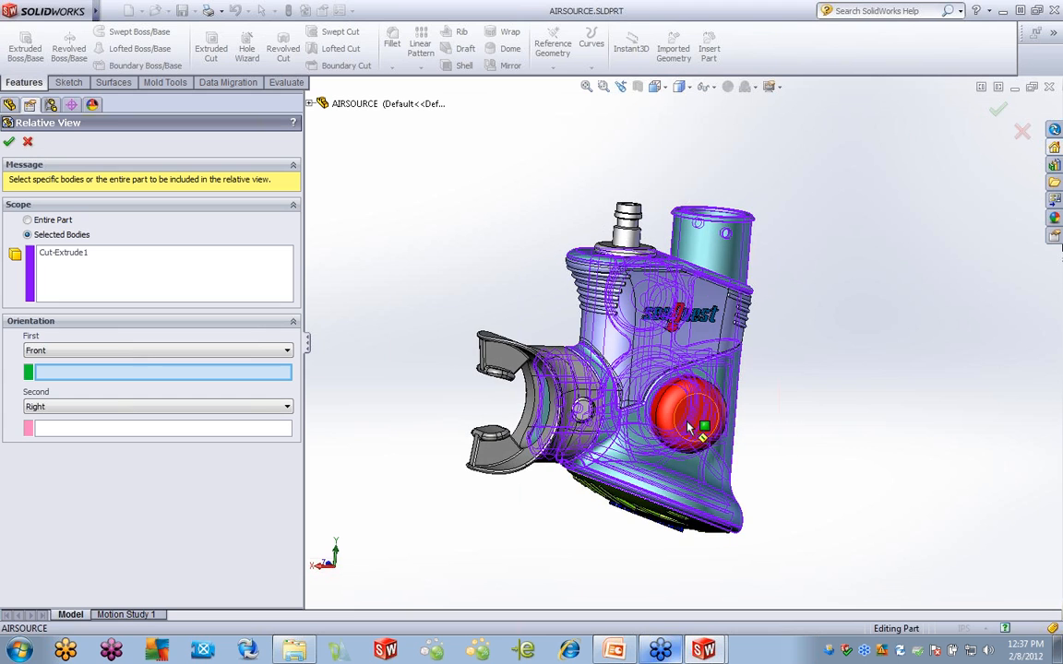
click(688, 426)
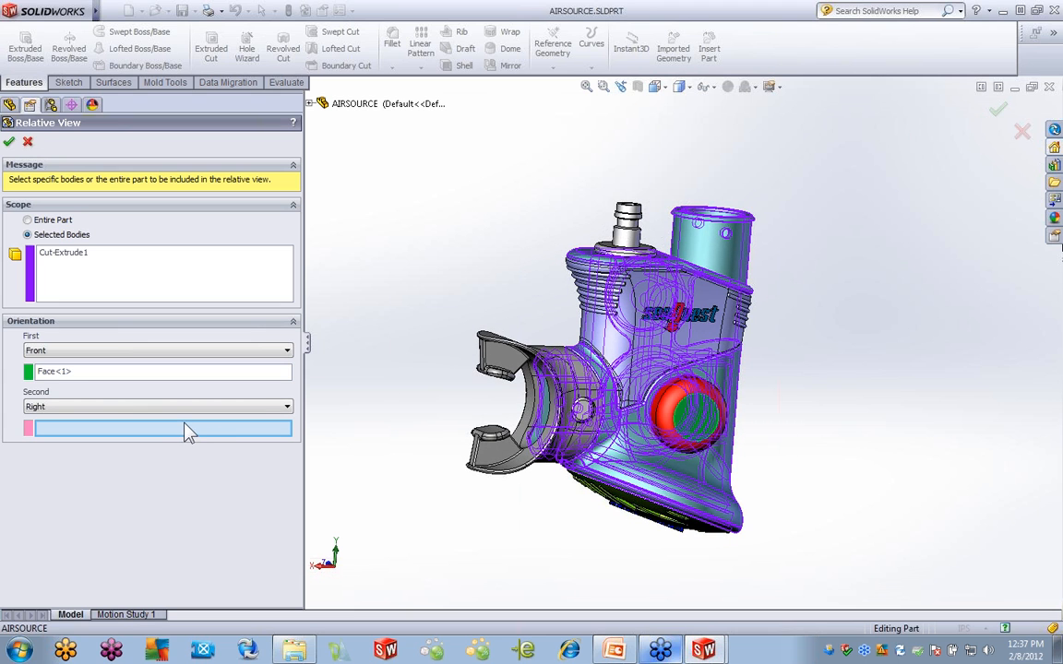
Use the narrow flat rib face inside the lower mouthpiece as the Right orientation reference and accept the relative view definition
middle_drag(802, 336, 913, 344)
scroll(633, 414, down, 5)
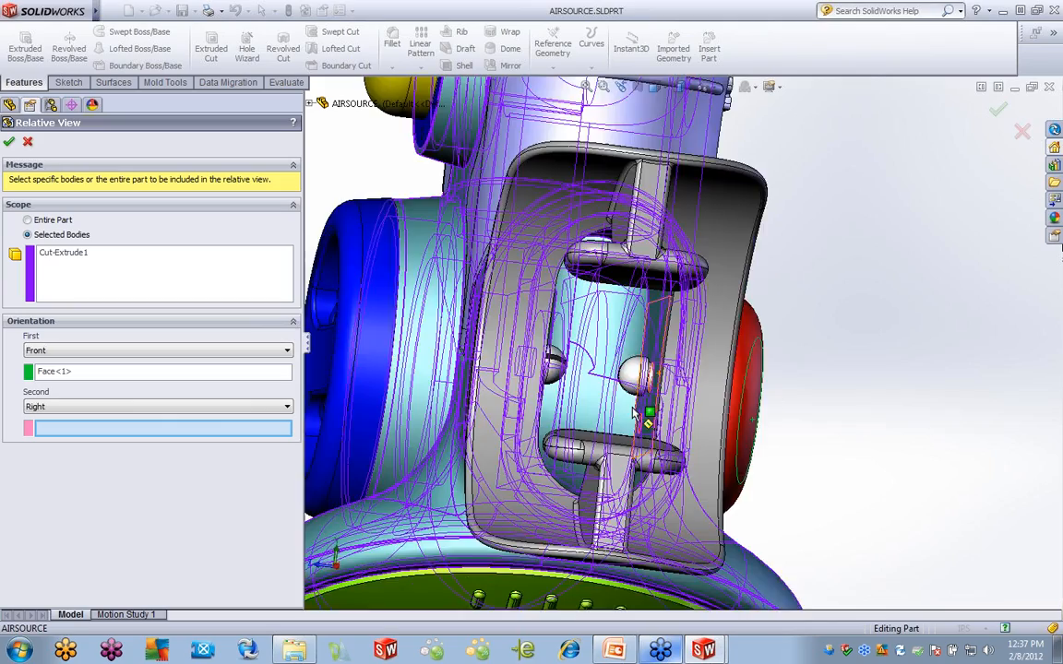
scroll(633, 413, down, 8)
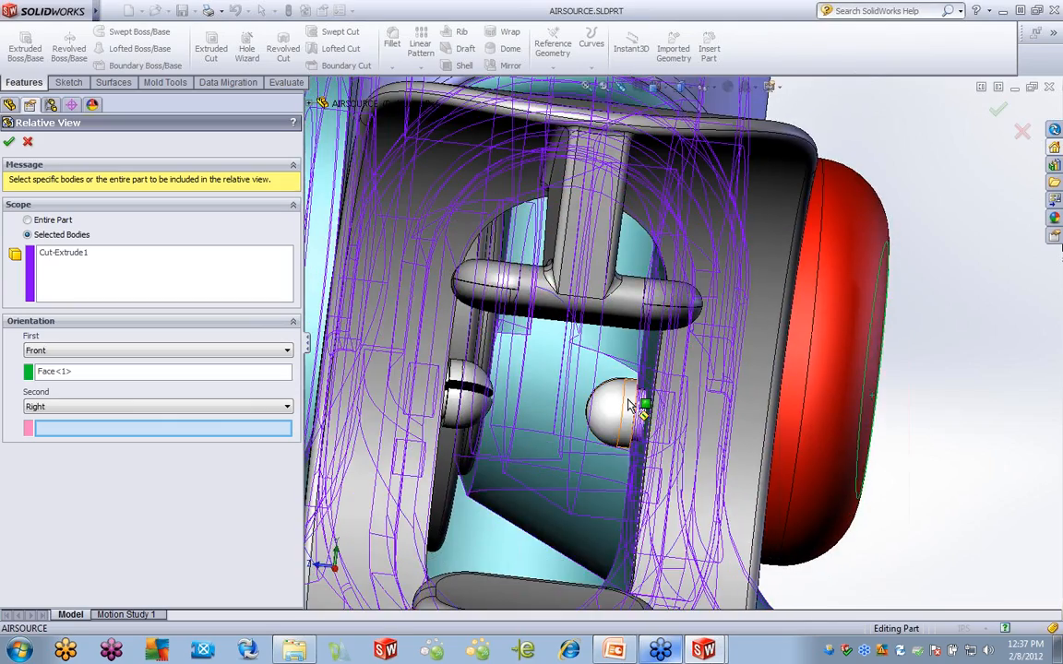
scroll(633, 408, up, 10)
middle_drag(633, 406, 619, 372)
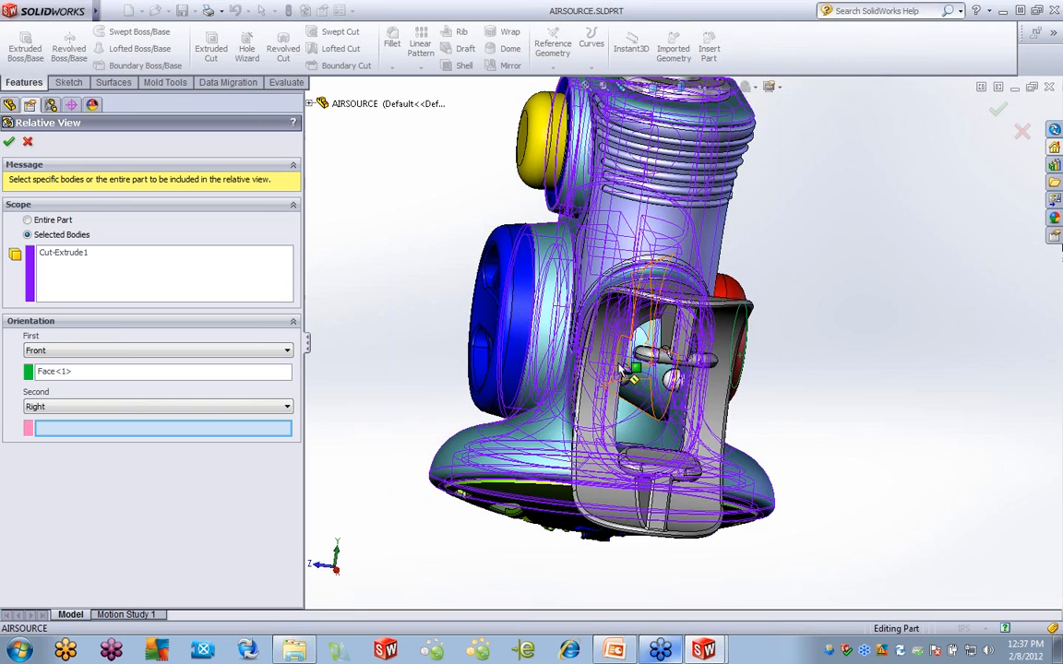
click(8, 143)
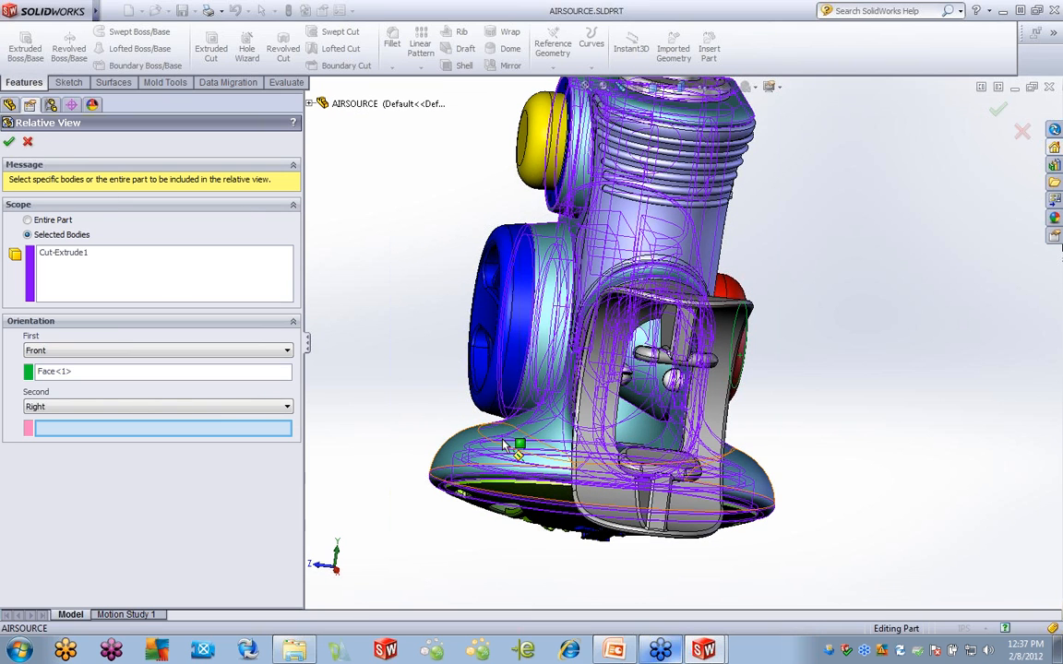
click(660, 519)
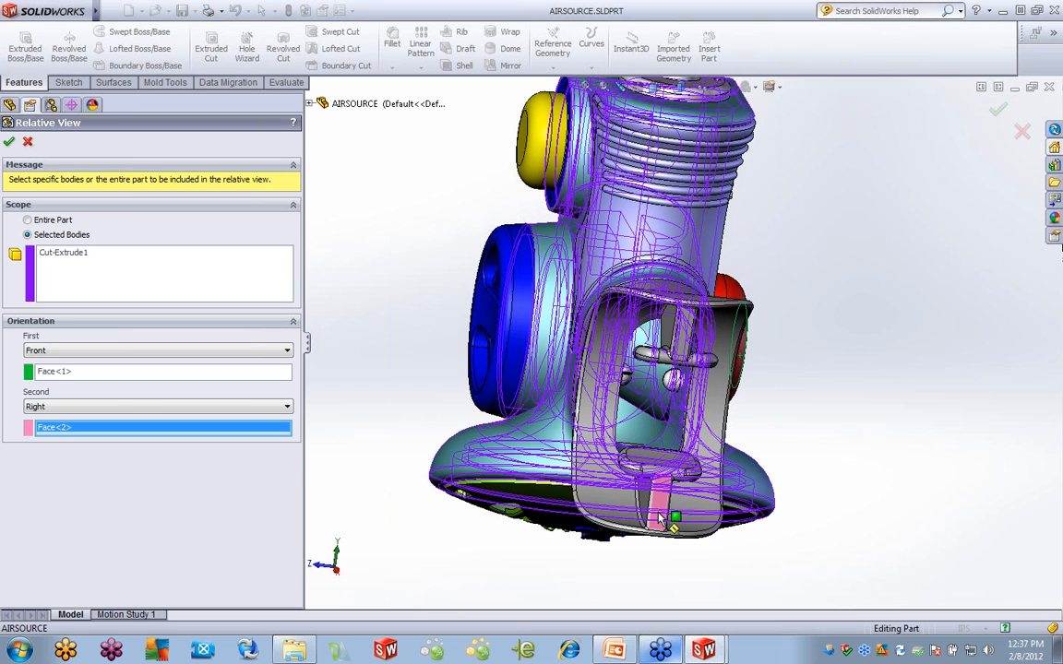
click(8, 142)
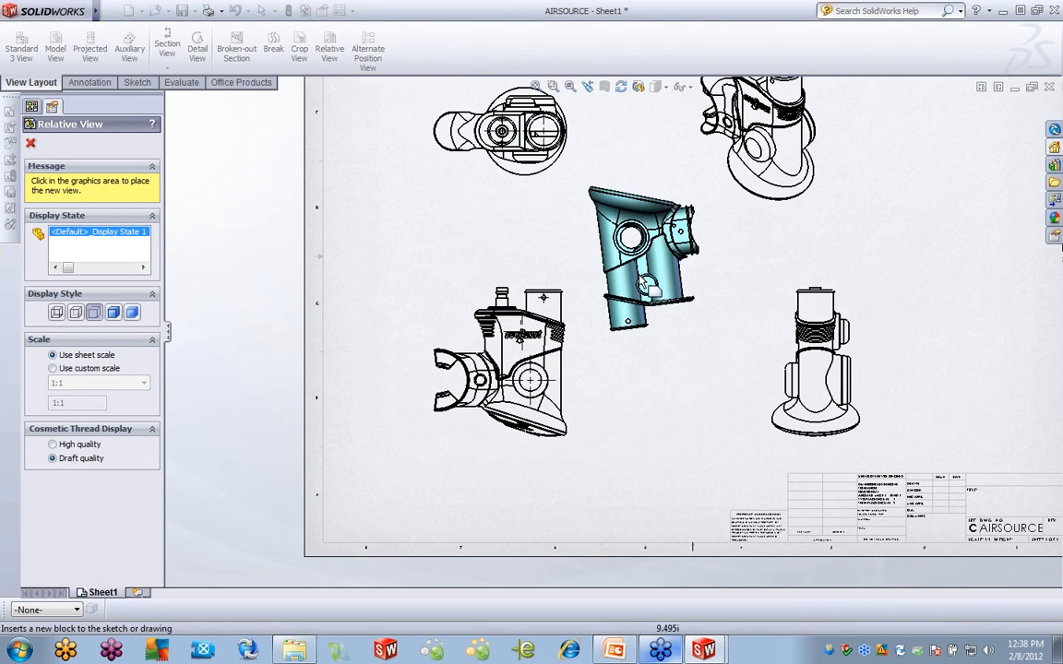
Place the single-body relative view in the upper-right corner of the drawing sheet, beside the isometric view
scroll(935, 305, up, 3)
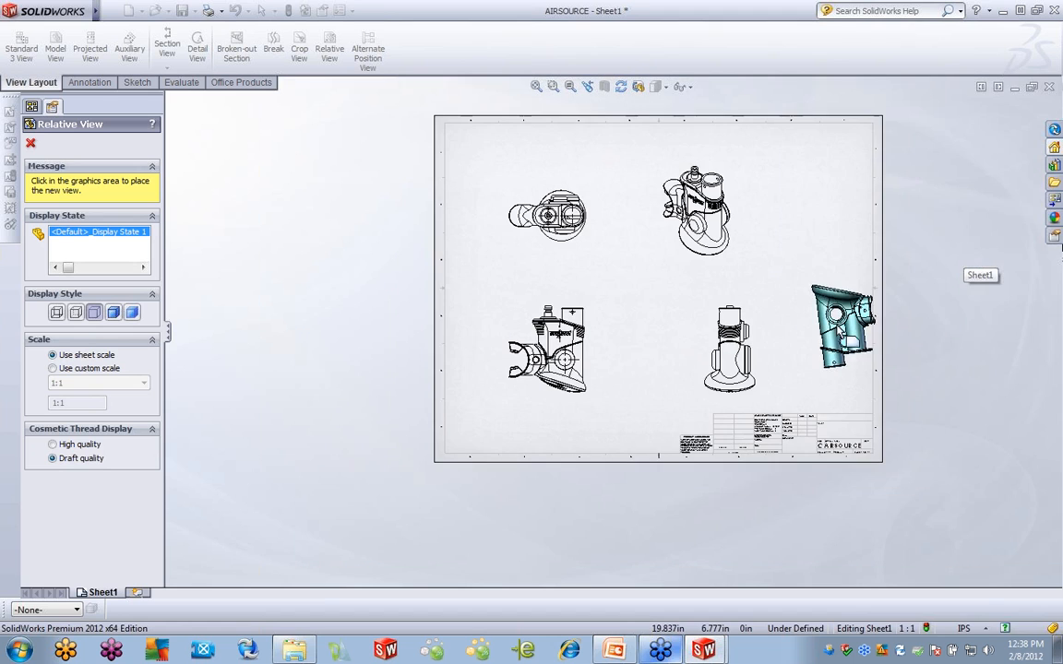
click(811, 200)
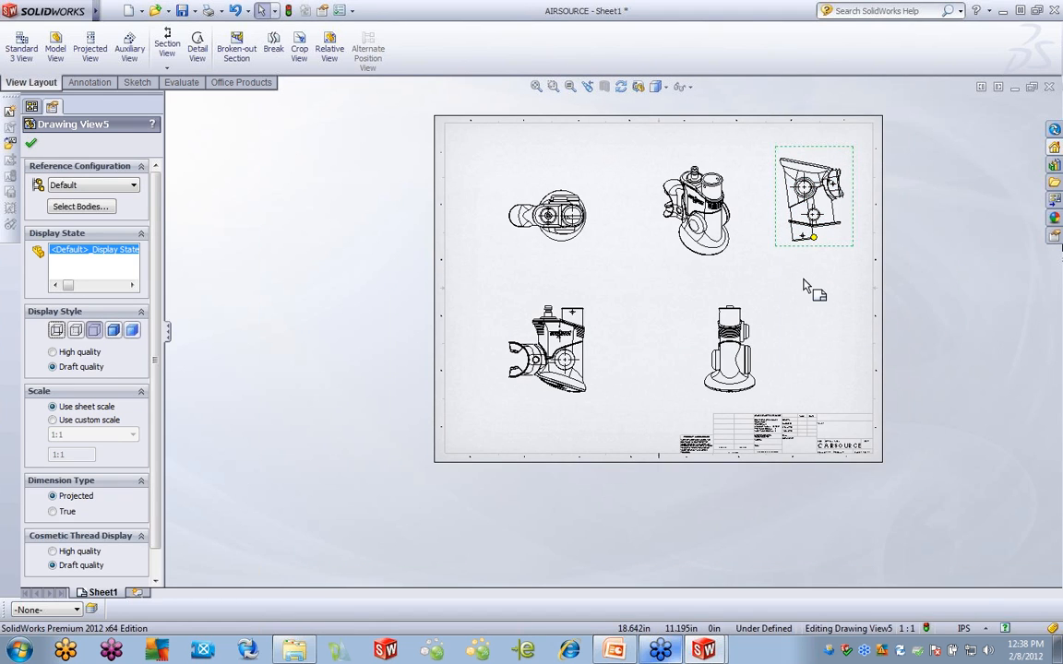
scroll(818, 244, down, 4)
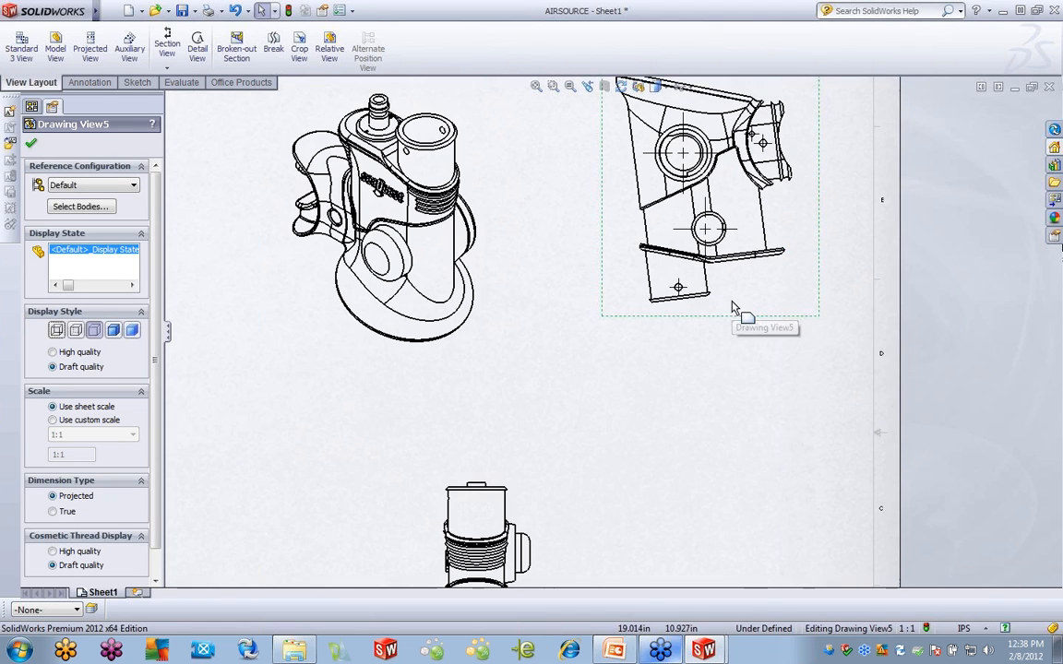
middle_drag(752, 321, 711, 458)
scroll(754, 311, down, 2)
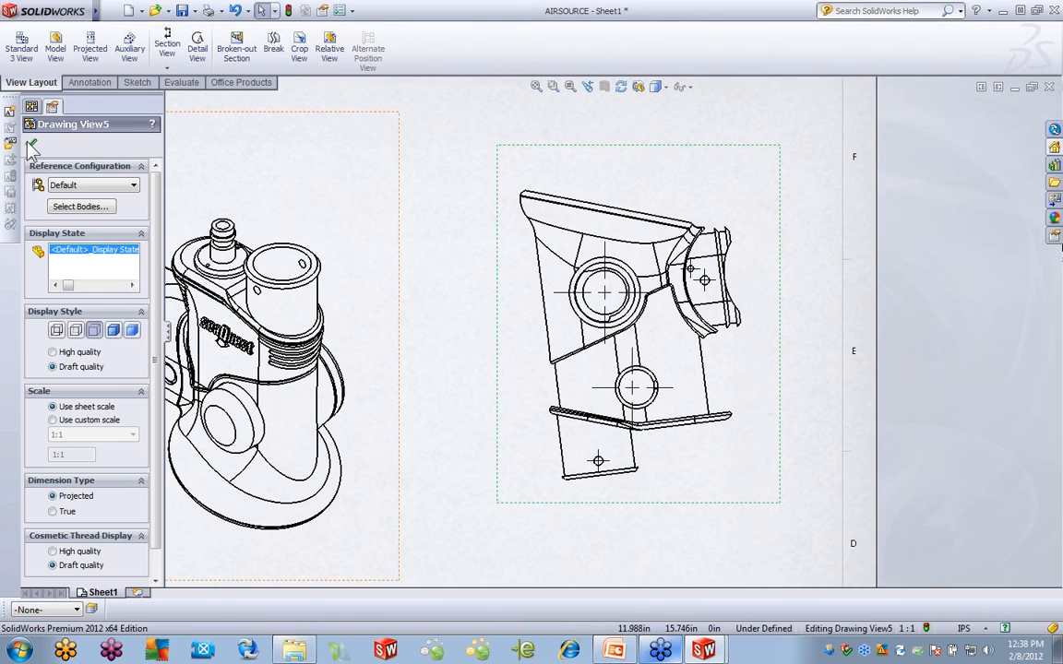
Project three views from the single-body relative view: above it, beside it and diagonally above it
click(31, 107)
click(92, 55)
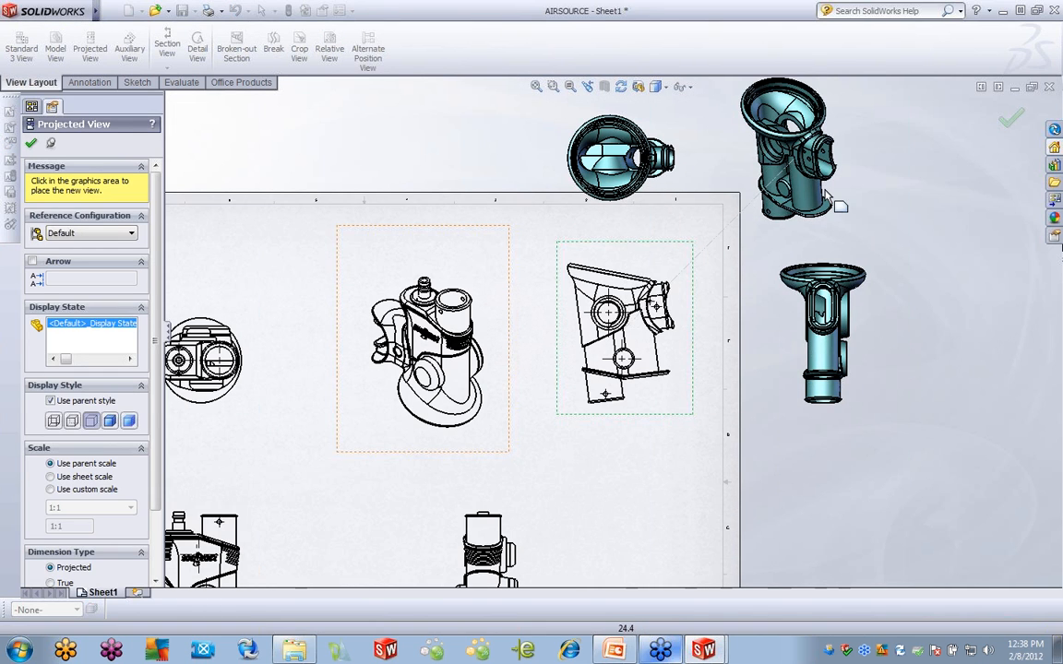
click(32, 143)
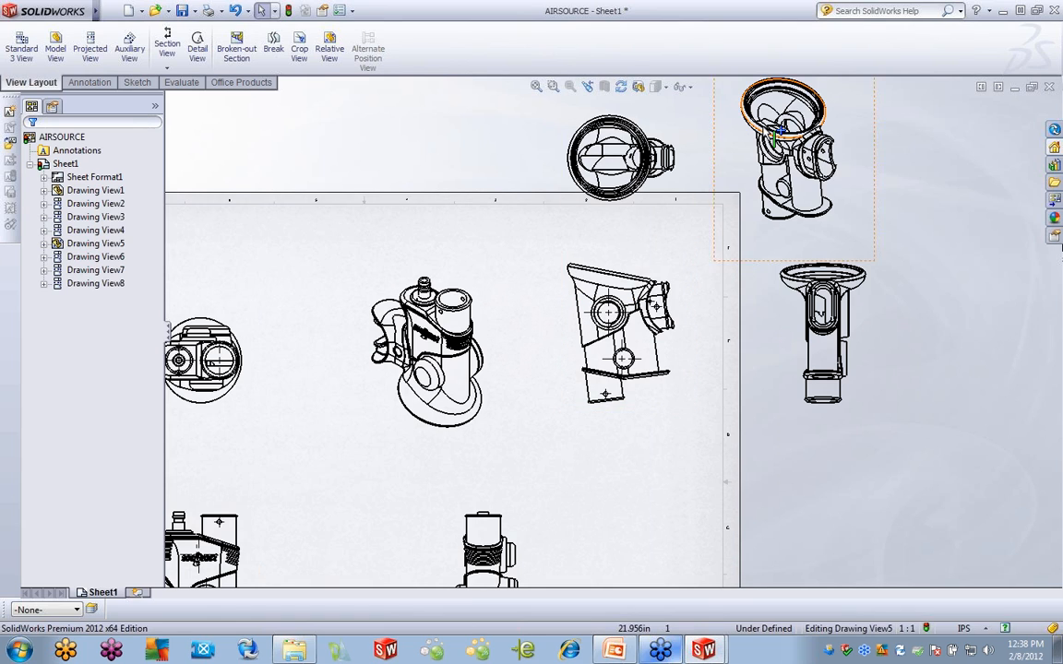
Delete the single-body relative view and its three projected views from the sheet
click(783, 334)
click(672, 362)
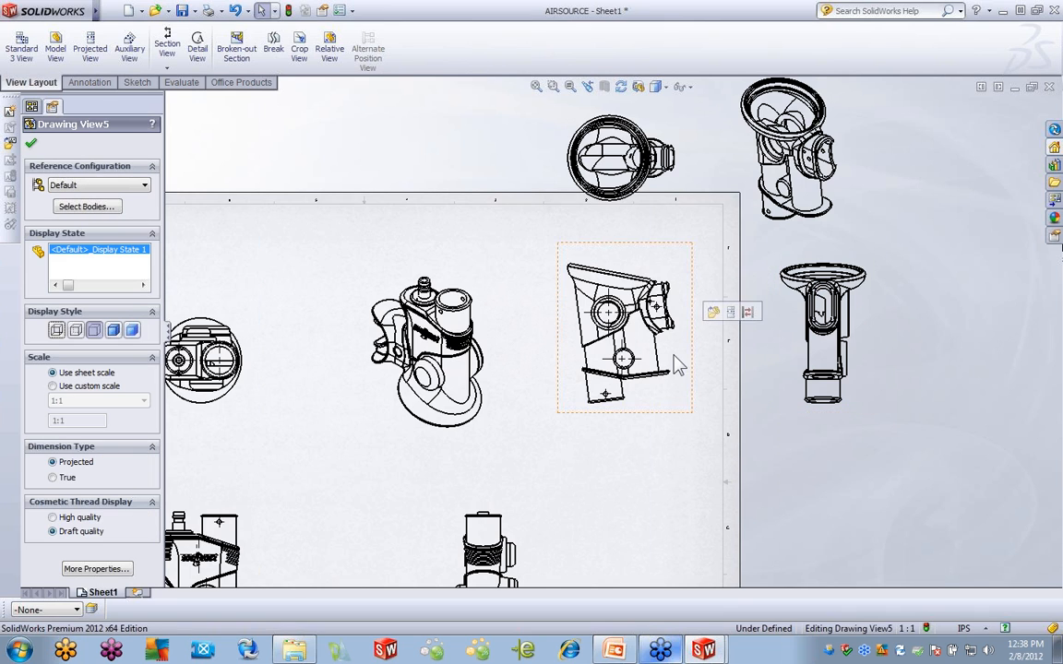
key(Delete)
click(637, 273)
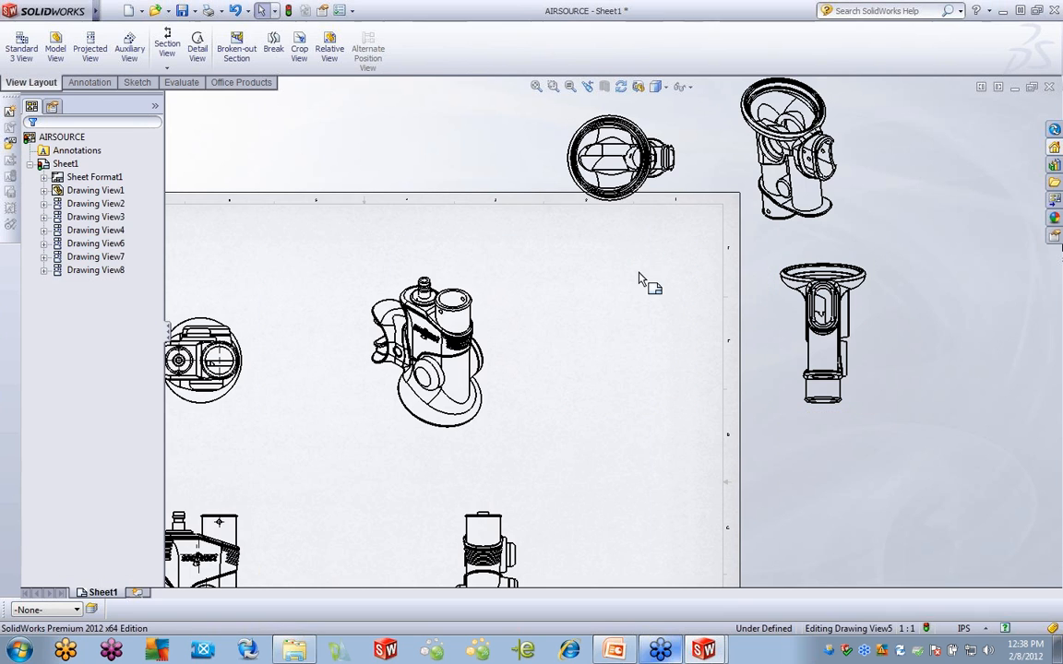
click(679, 196)
key(Delete)
click(628, 270)
key(Delete)
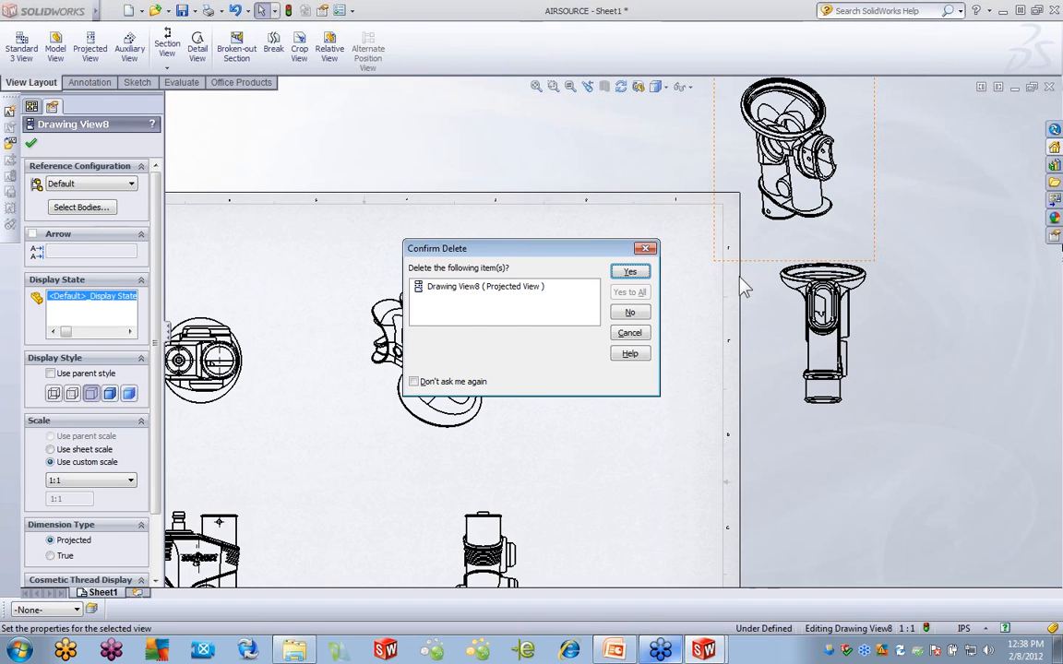
key(Return)
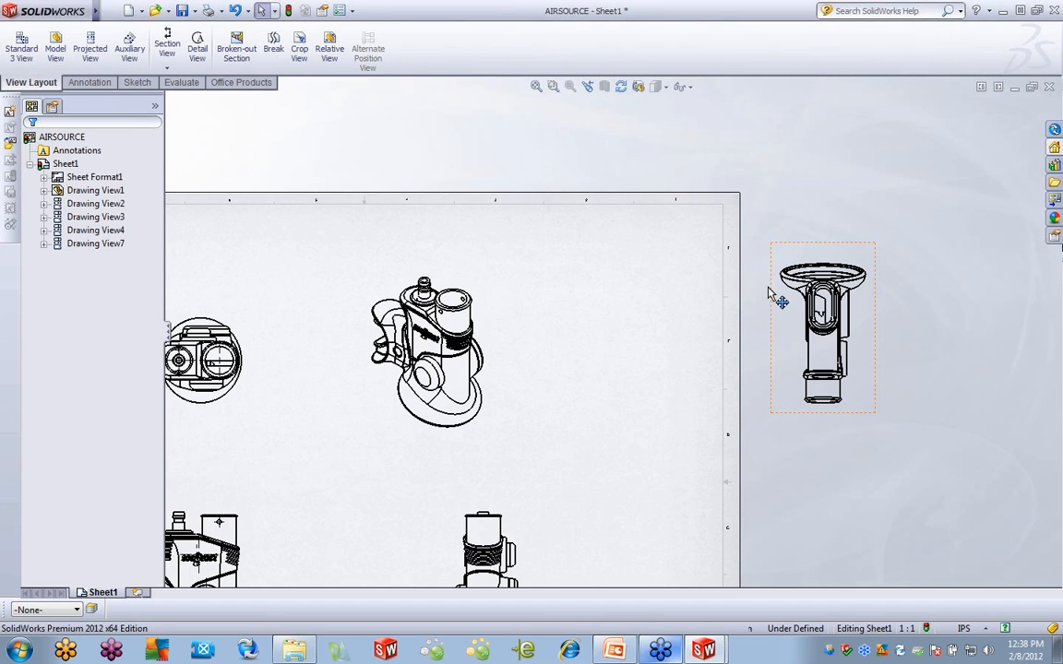
click(778, 292)
key(Delete)
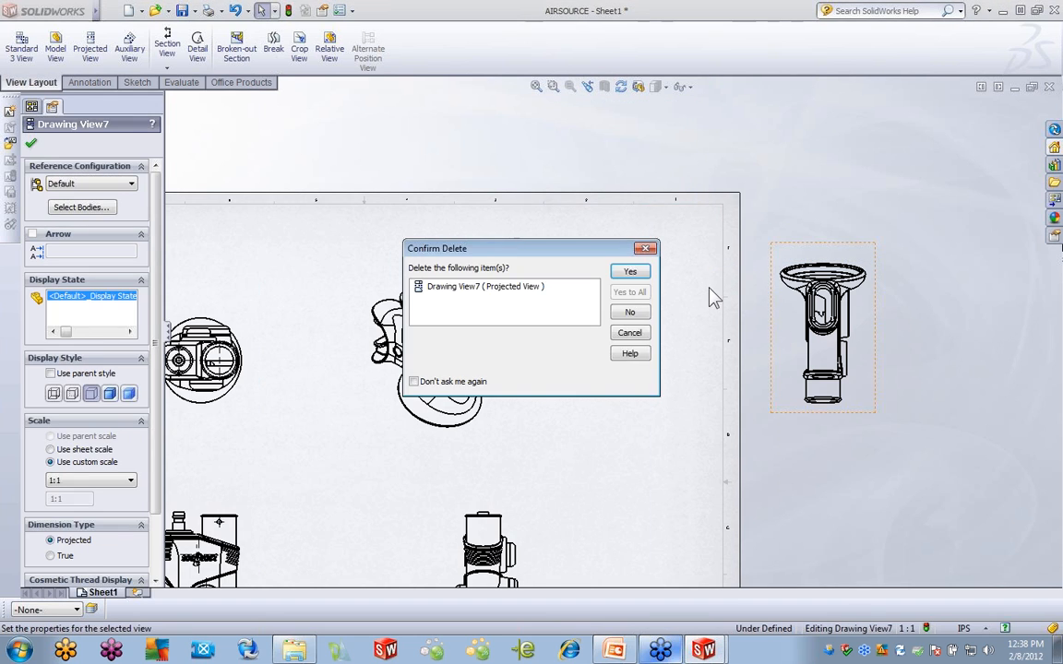
click(630, 272)
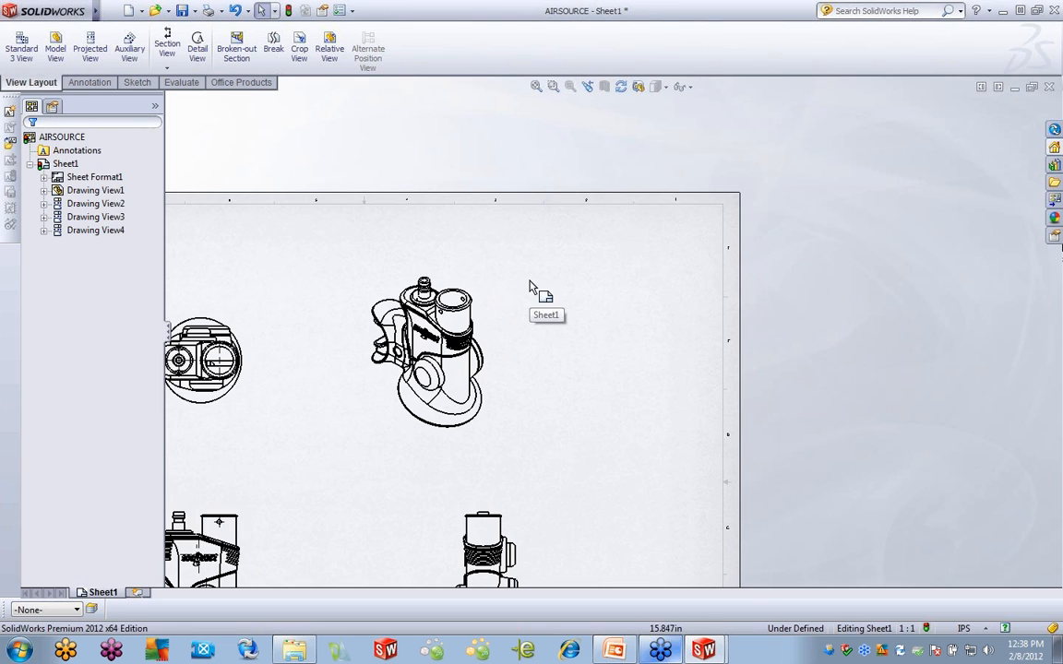
Switch back to AIRSOURCE.SLDPRT, clear the selected body and faces, and turn the part to show the yellow and blue buttons
click(112, 11)
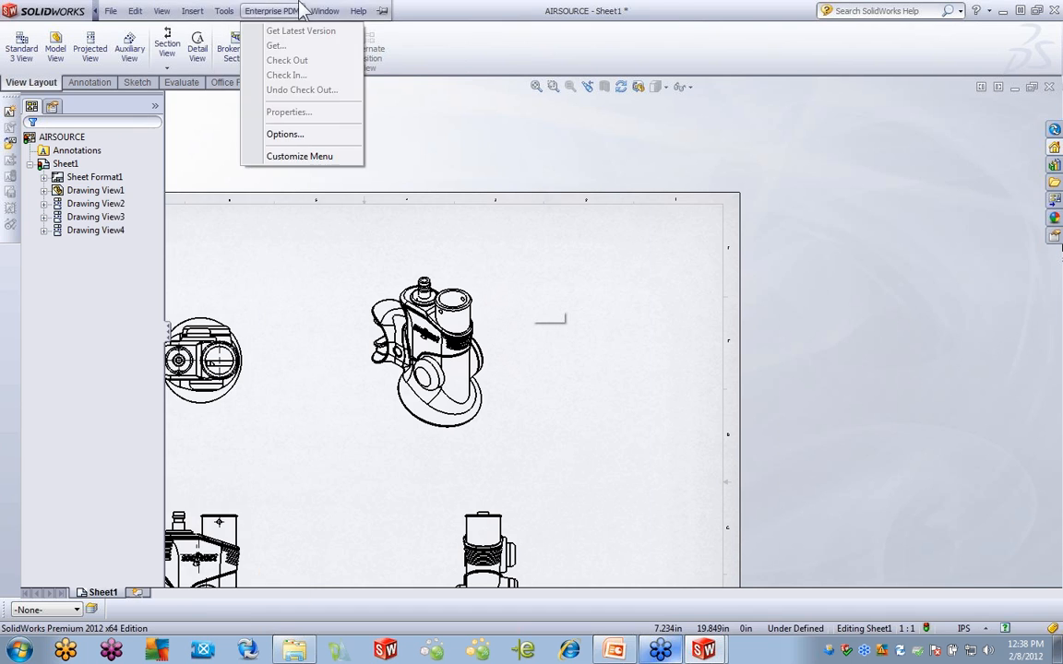
mouse_move(324, 11)
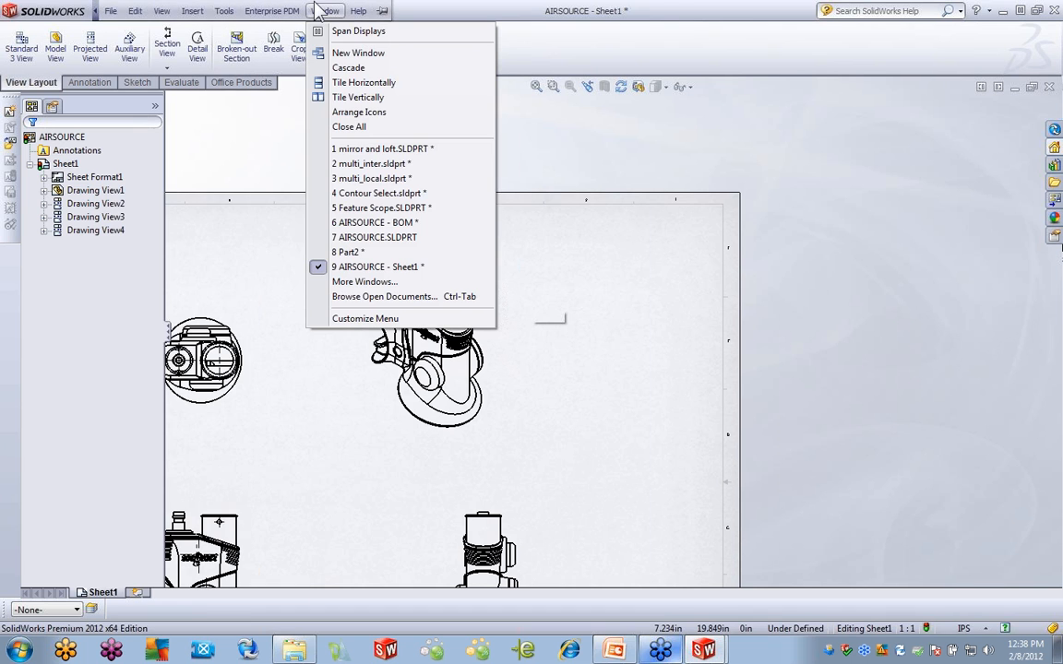
click(394, 239)
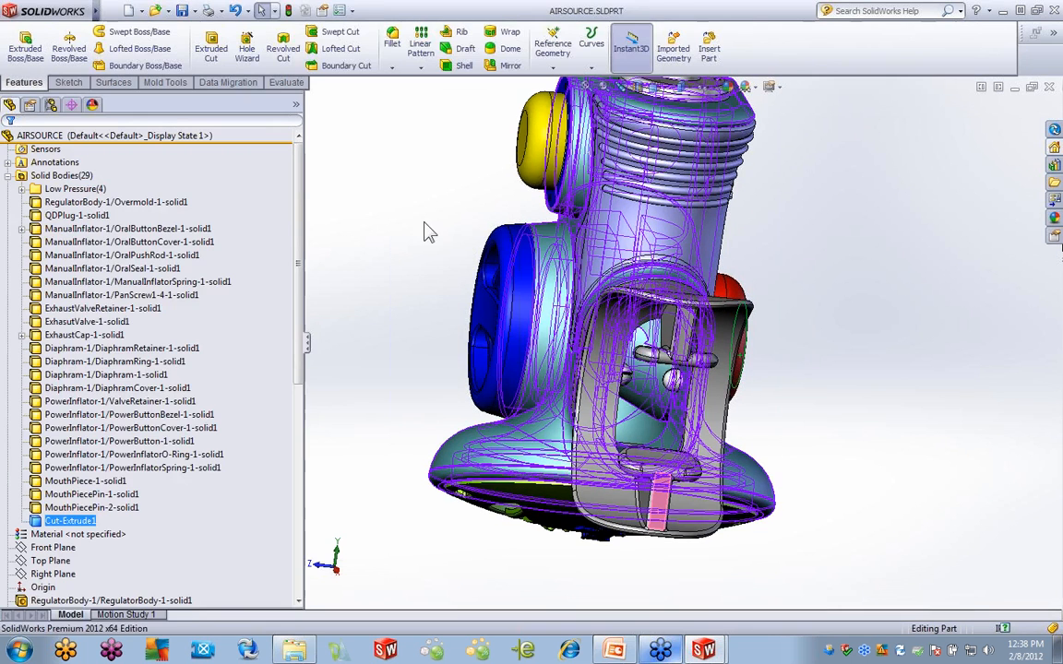
click(424, 224)
scroll(596, 242, up, 5)
middle_drag(616, 313, 657, 297)
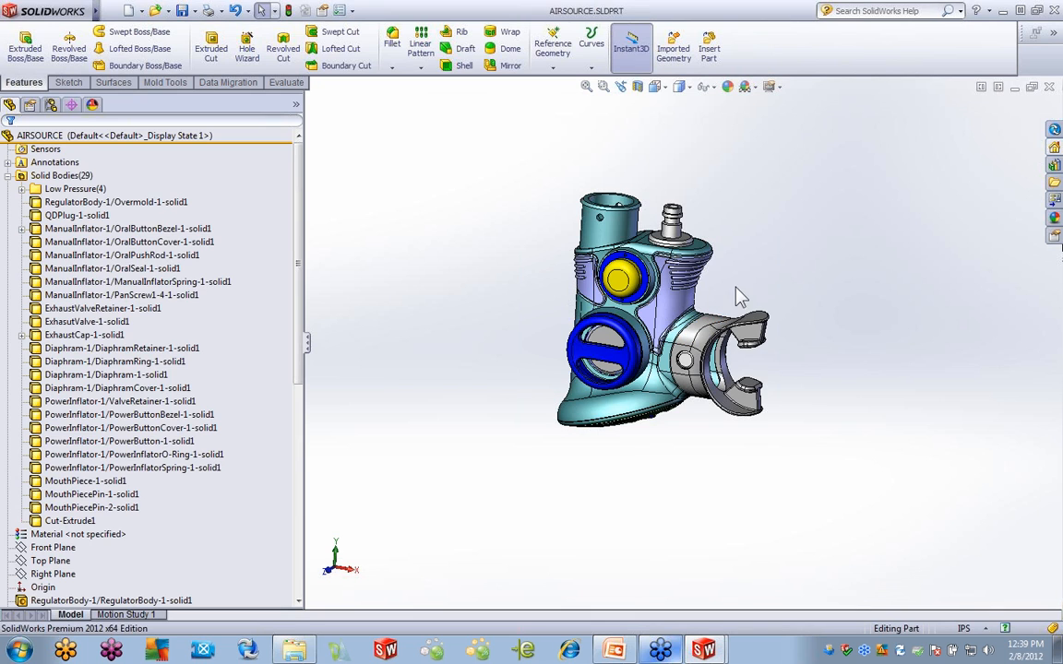
Insert a Parts only bill of materials into the part with the bom-standard template, placing the table above the model
mouse_move(93, 12)
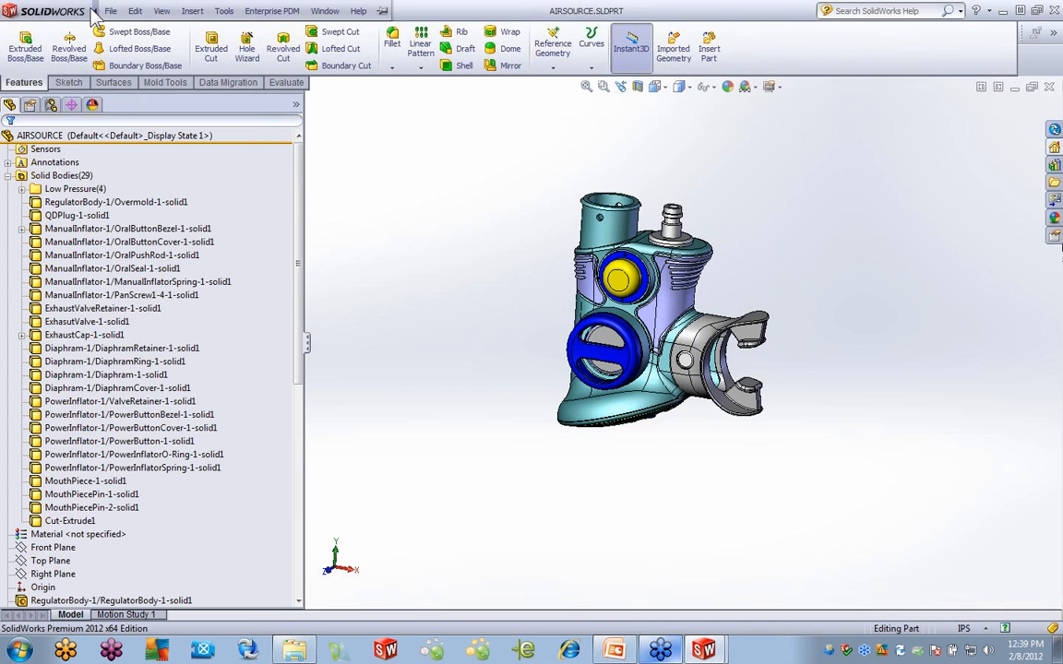
click(161, 10)
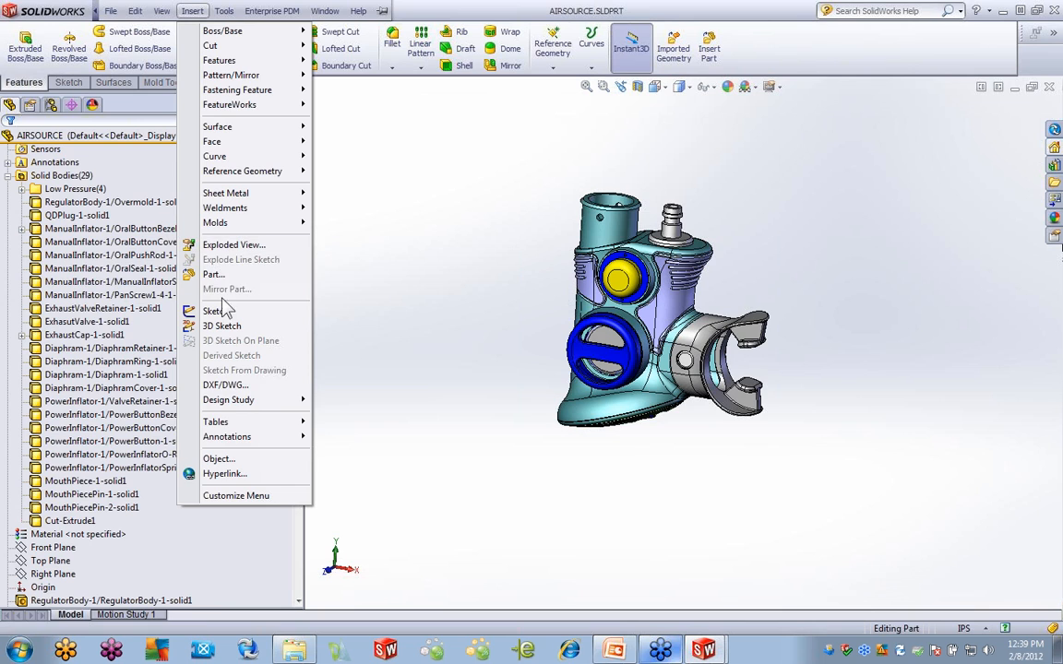
mouse_move(298, 427)
click(367, 423)
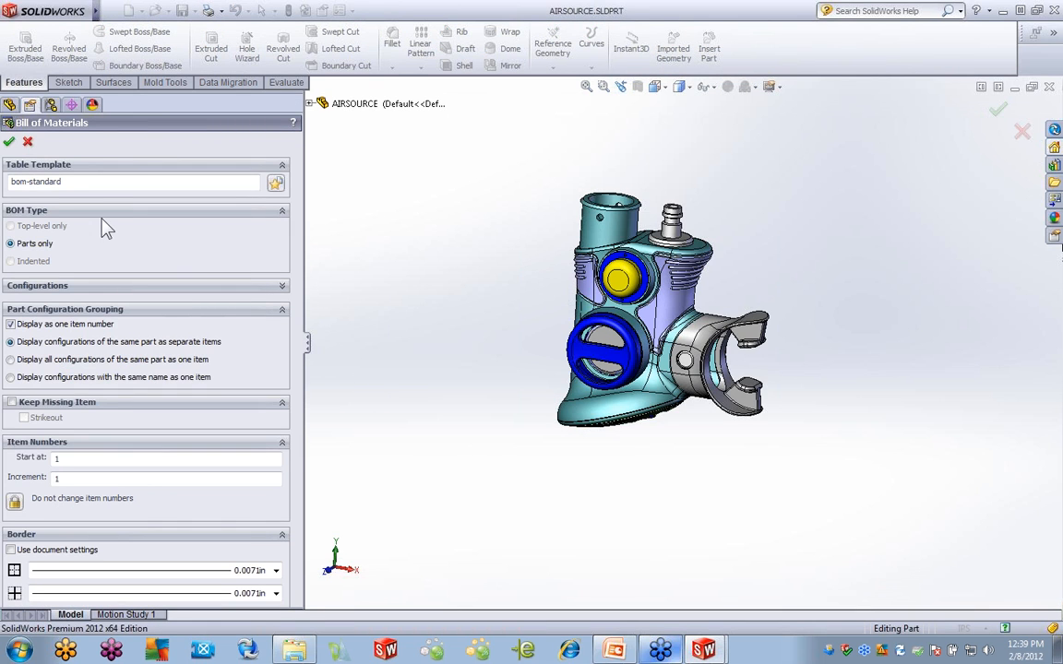
click(9, 144)
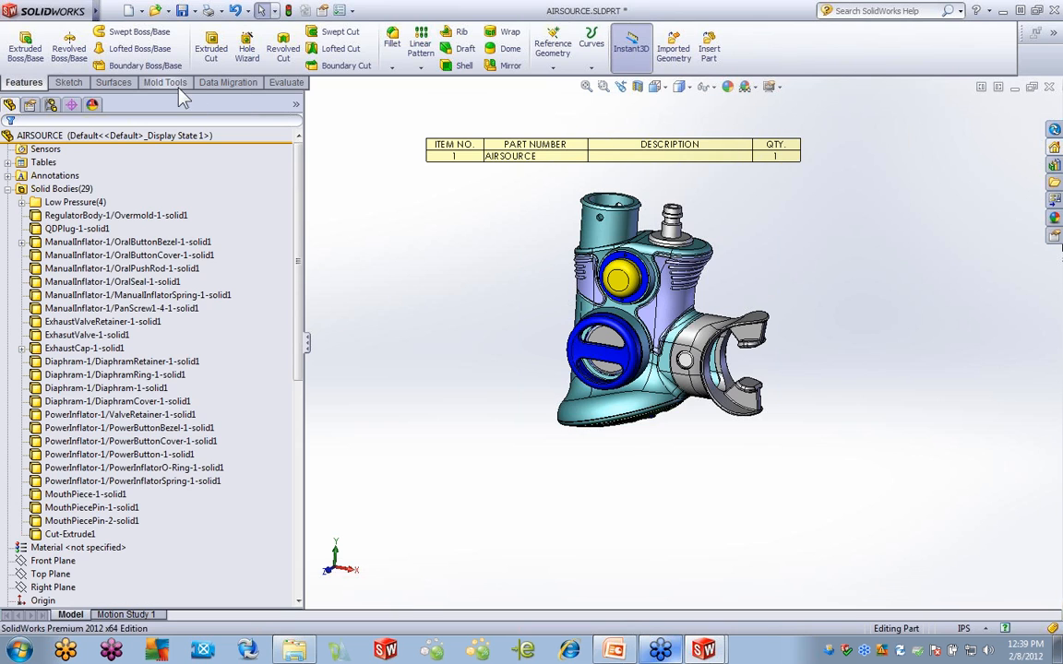
Delete the bill of materials table placed above the model
click(113, 10)
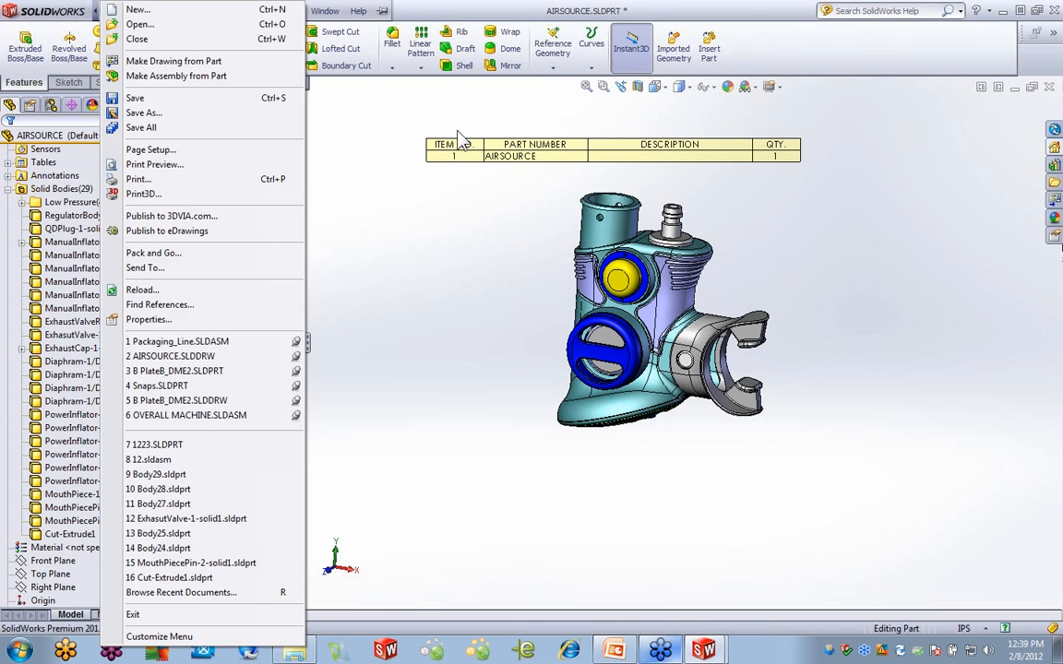
click(454, 134)
click(419, 130)
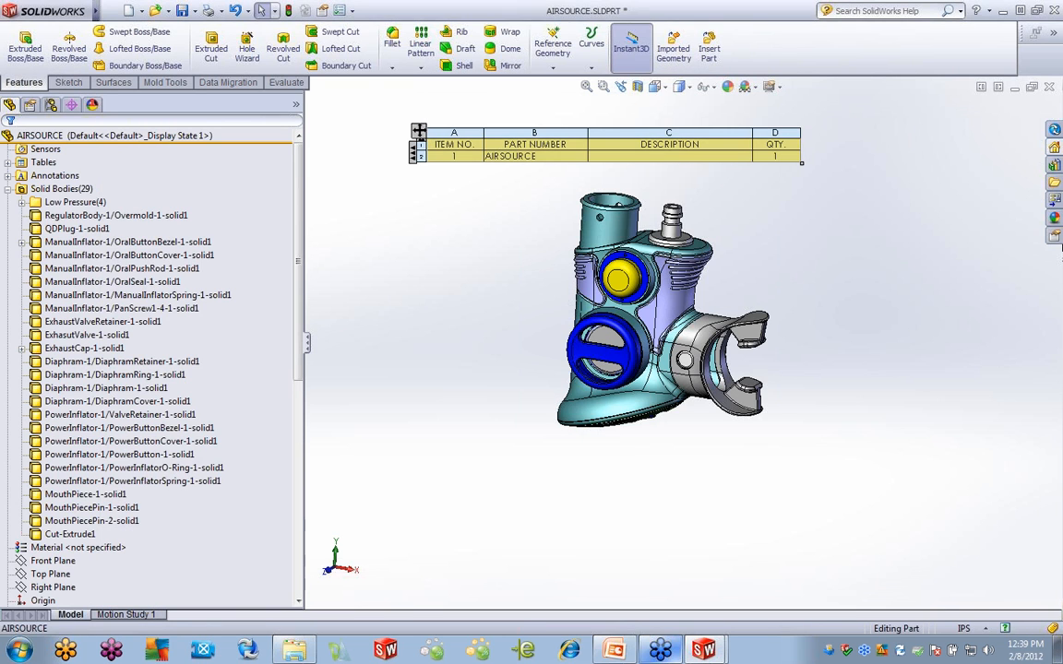
key(Delete)
Add a Weldment feature to the part, turning its solid bodies folder into a cut list
mouse_move(81, 9)
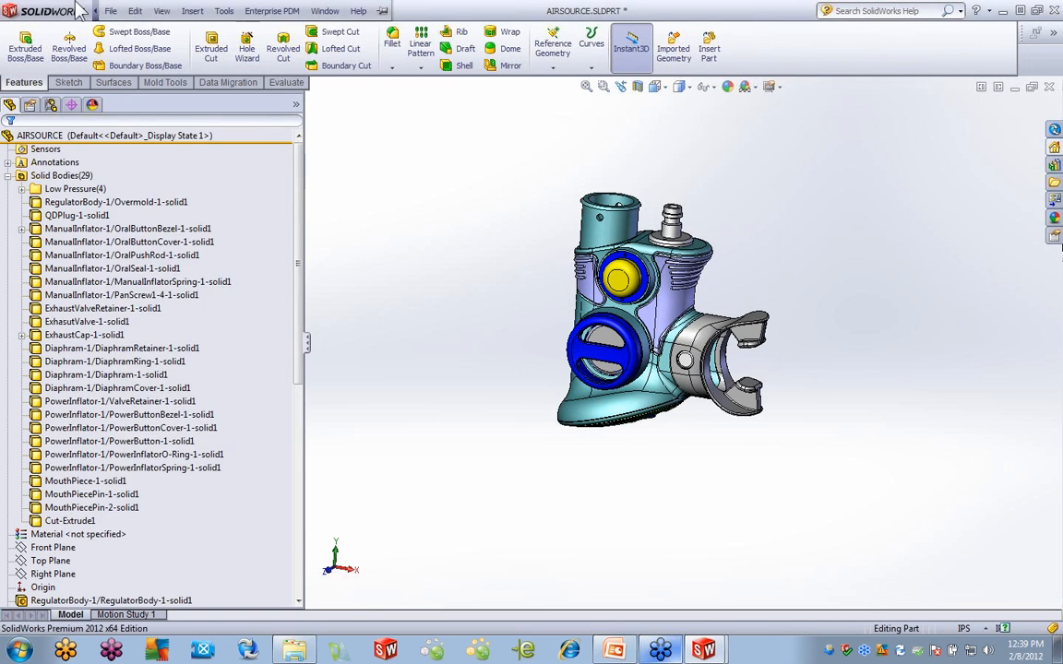
click(192, 10)
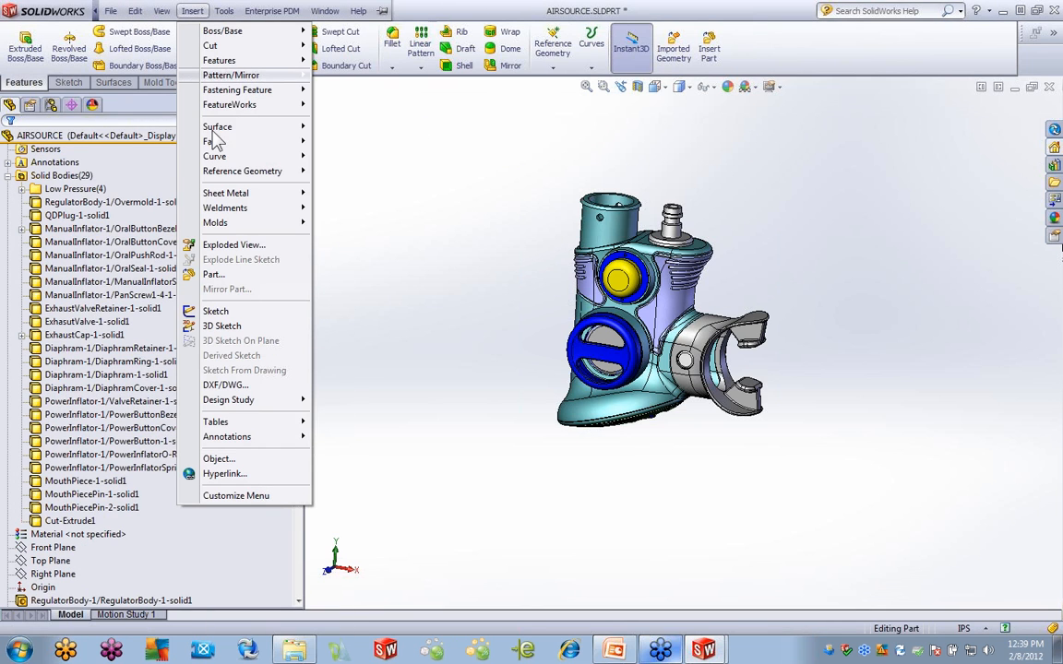
mouse_move(238, 208)
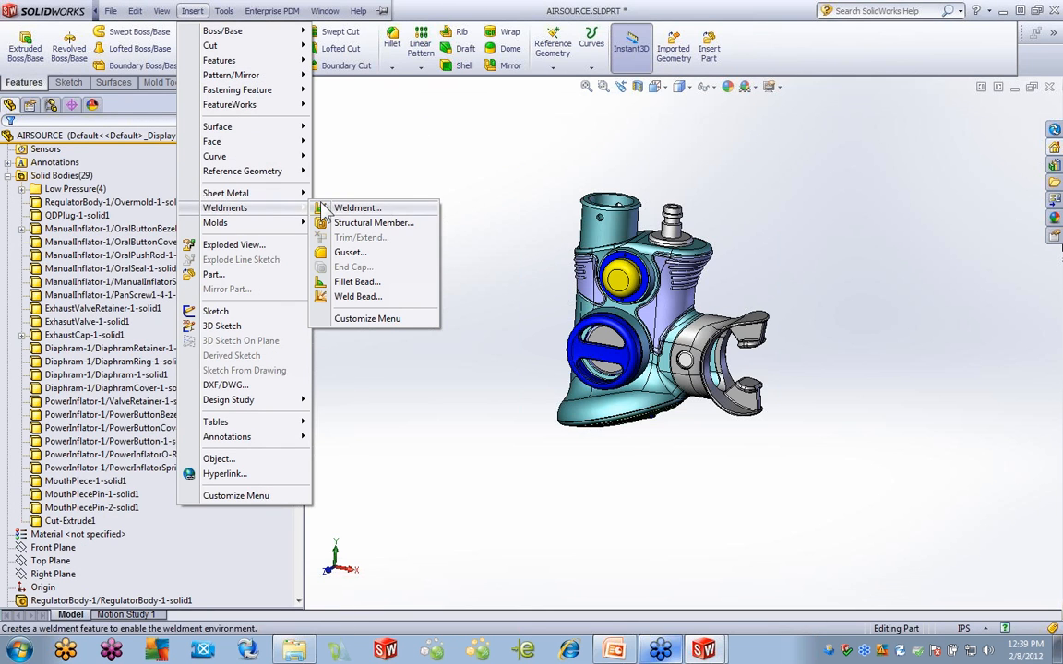
click(337, 205)
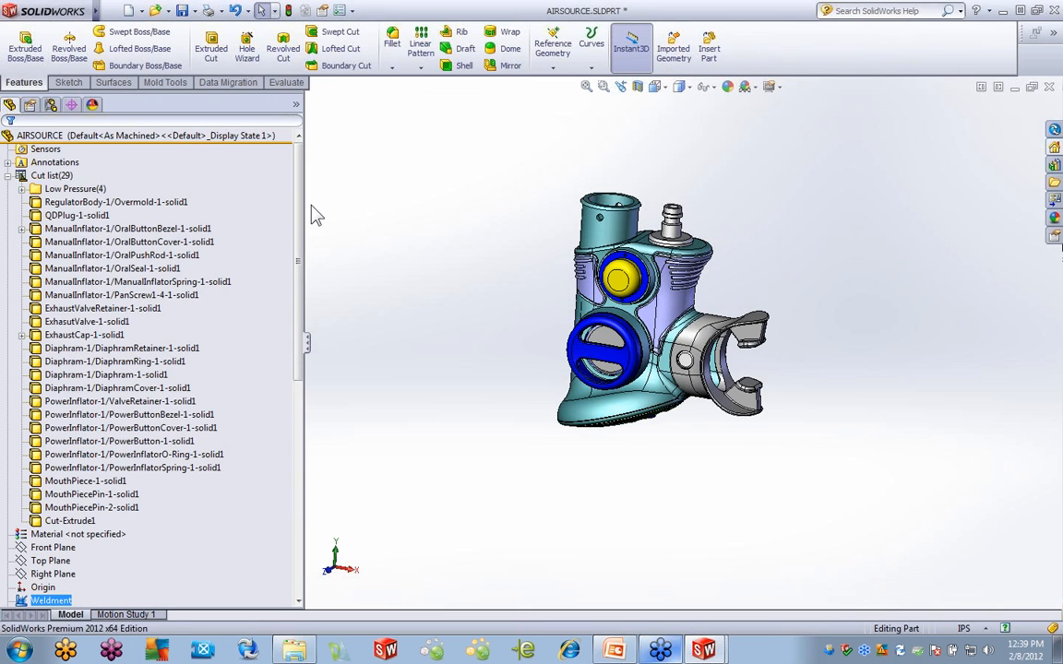
Update the cut list so the part's bodies are grouped into cut list items
click(69, 189)
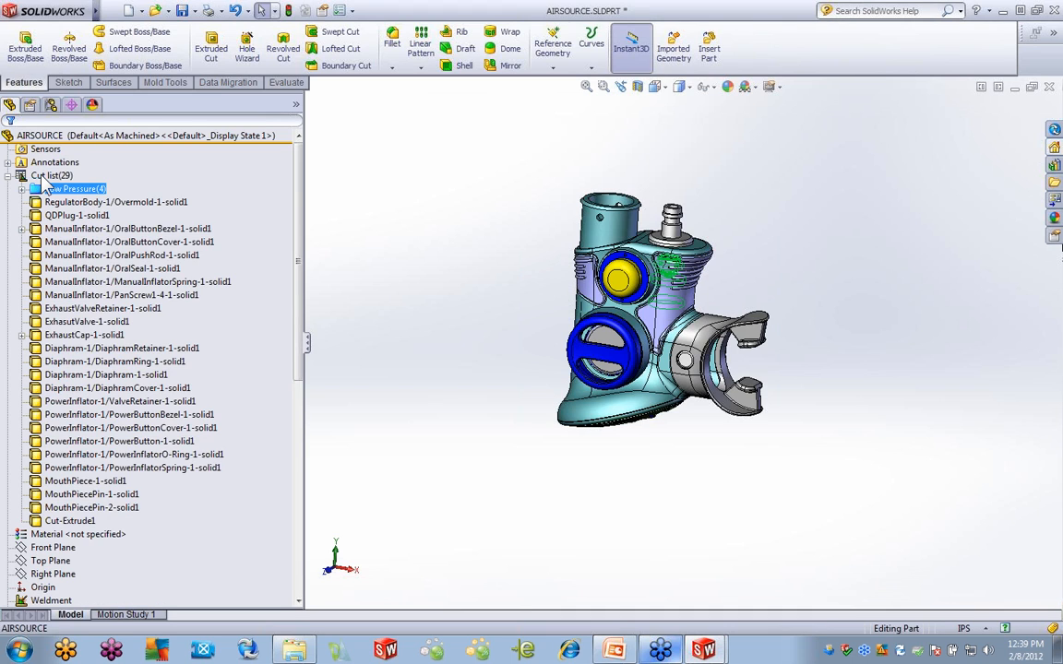
click(45, 175)
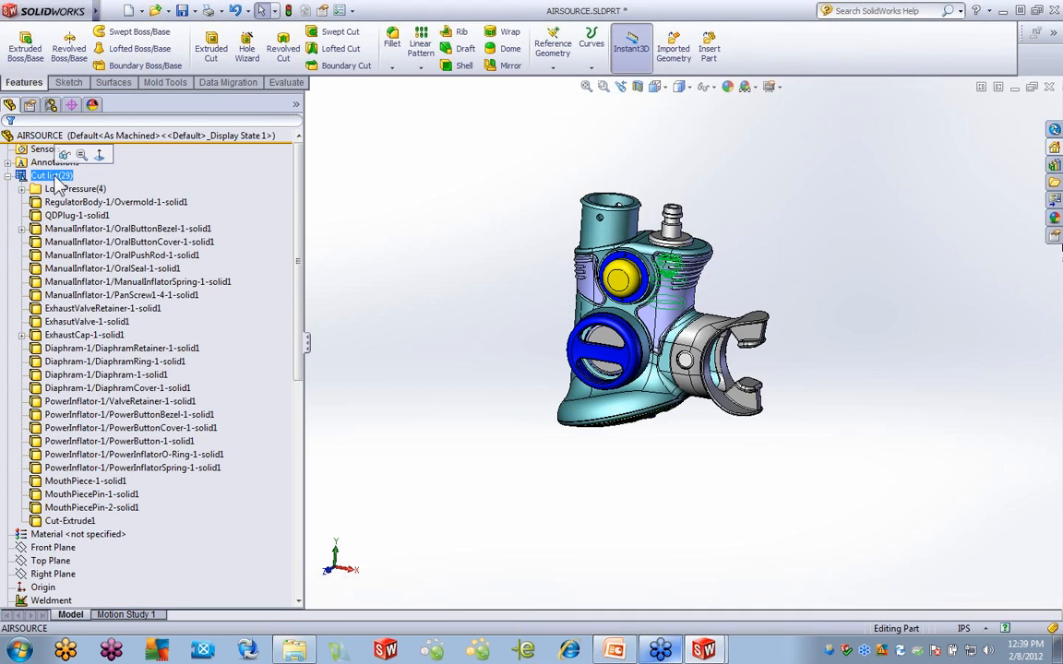
click(400, 169)
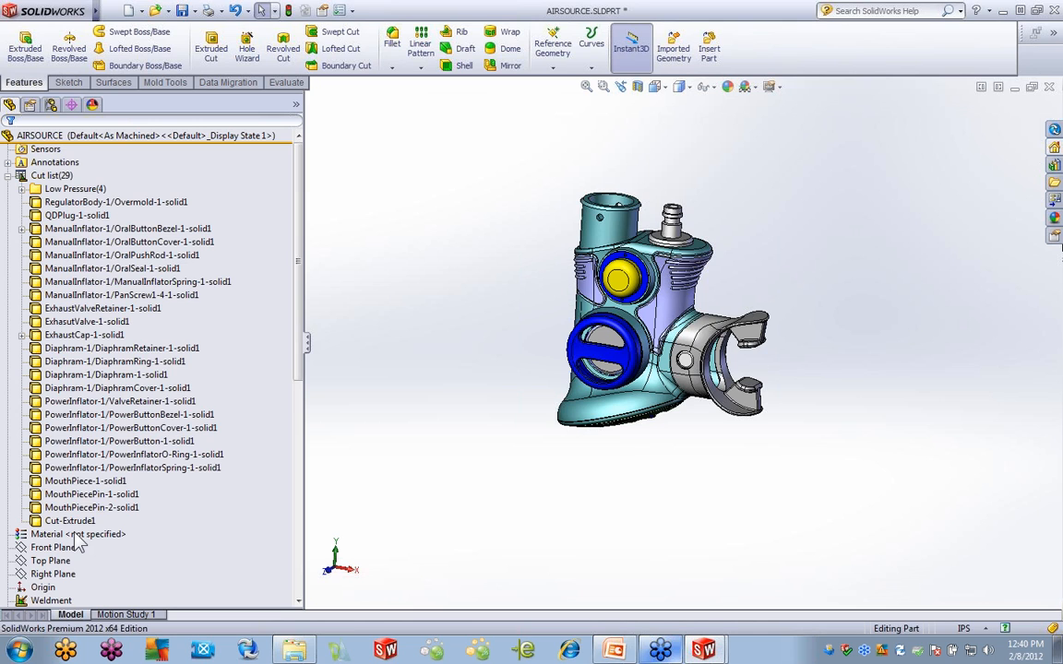
right_click(51, 174)
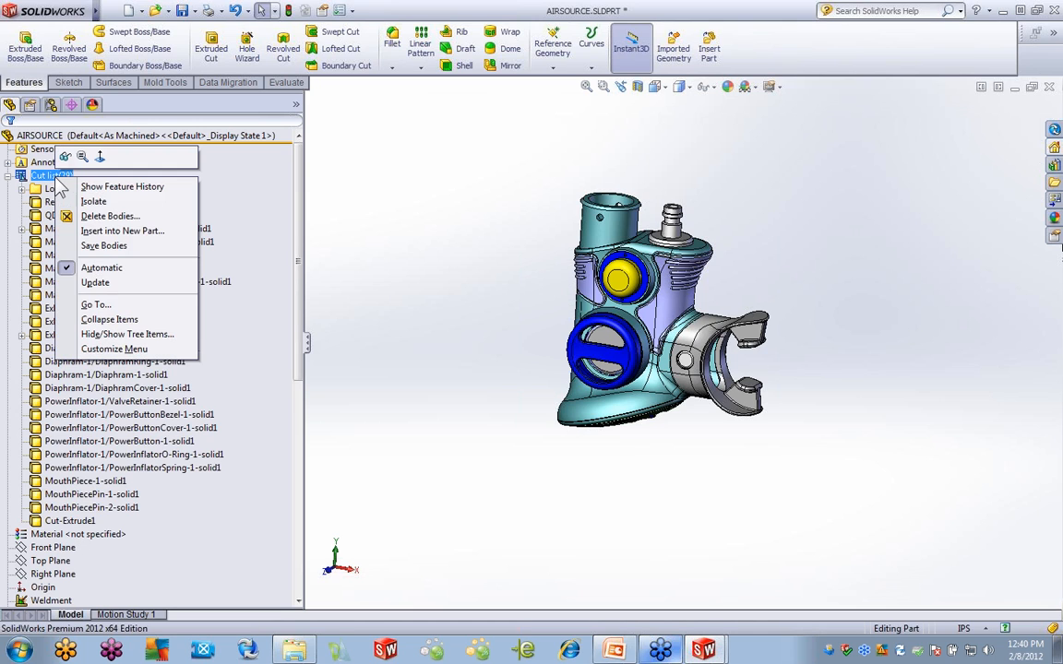
click(96, 283)
Highlight Cut-List-Item1 through Cut-List-Item6 one after another to check which bodies each one contains
click(97, 204)
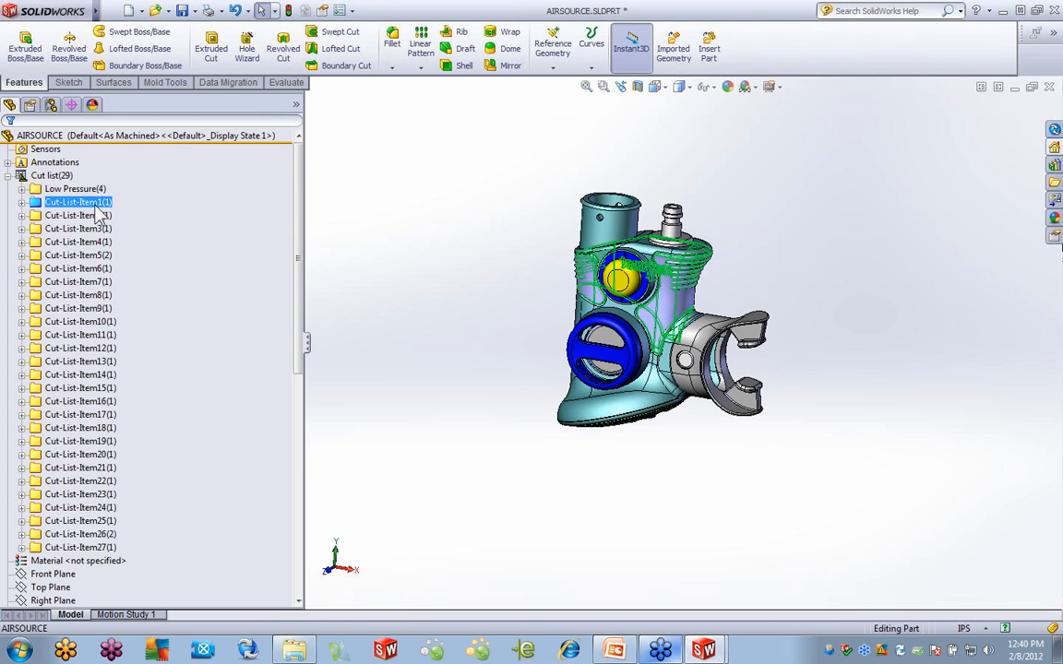
click(92, 215)
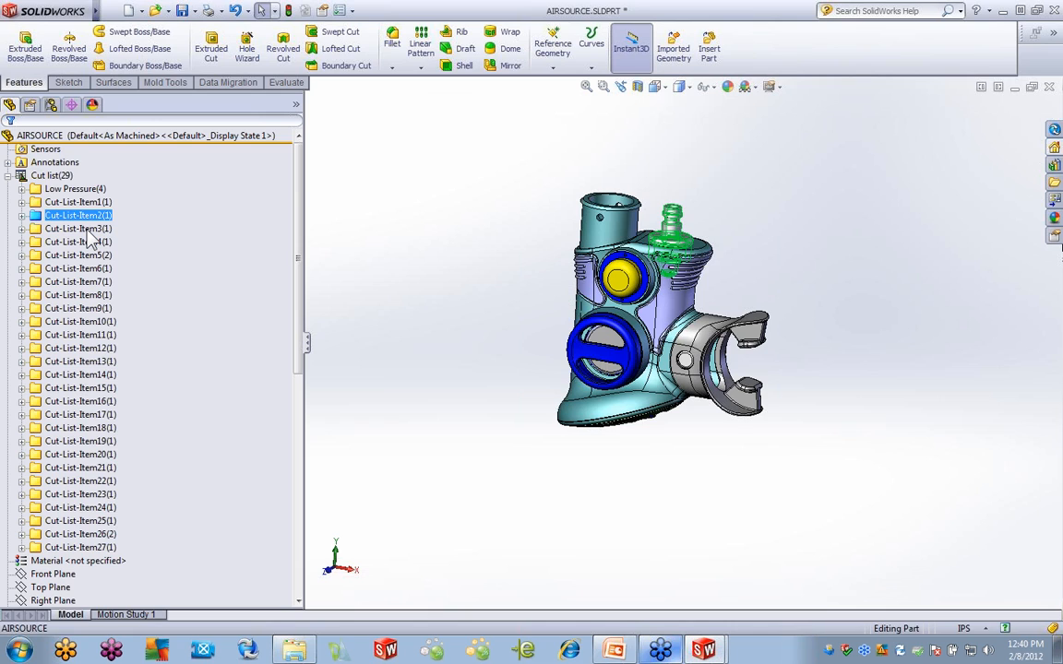
click(85, 229)
click(84, 242)
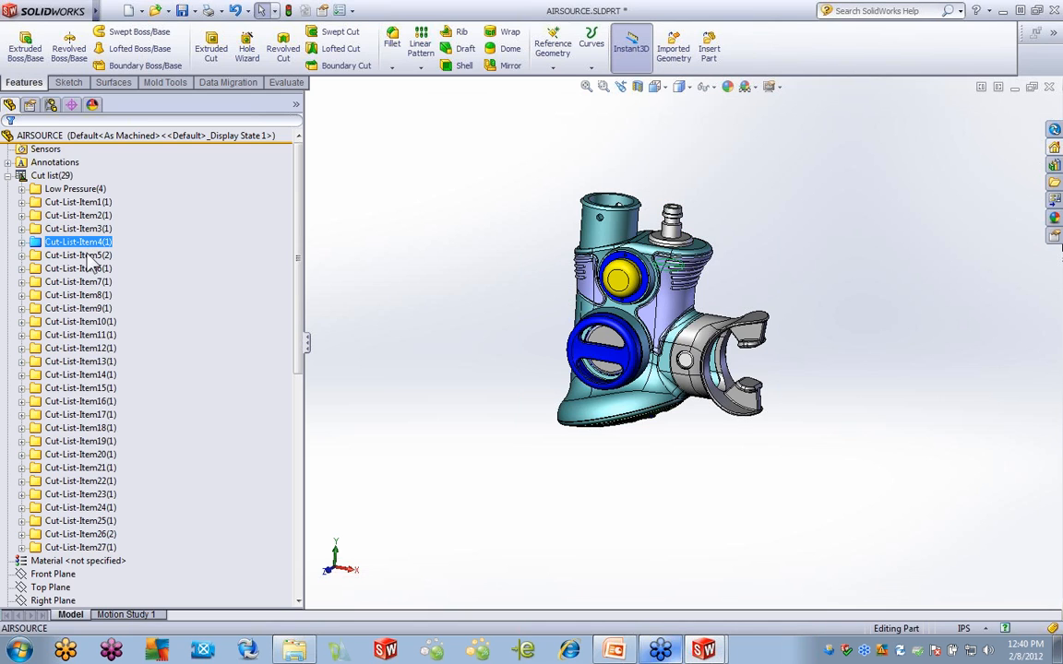
click(85, 256)
click(89, 268)
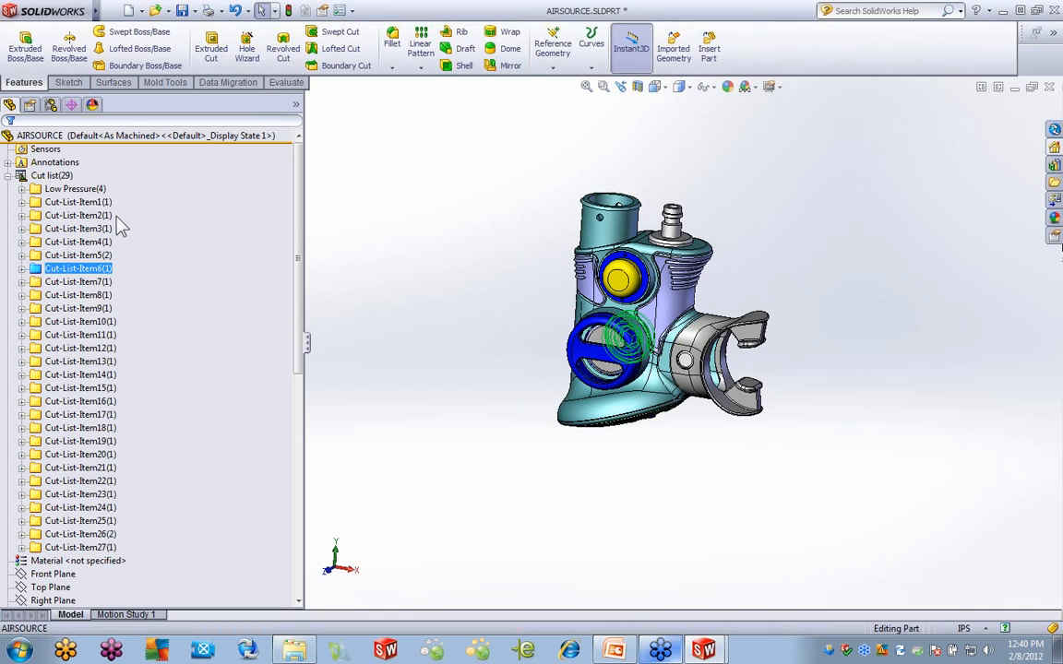
Add a DESCRIPTION text property with the value SDFVSDFAFV to Cut-List-Item1 and clear the selection
right_click(86, 203)
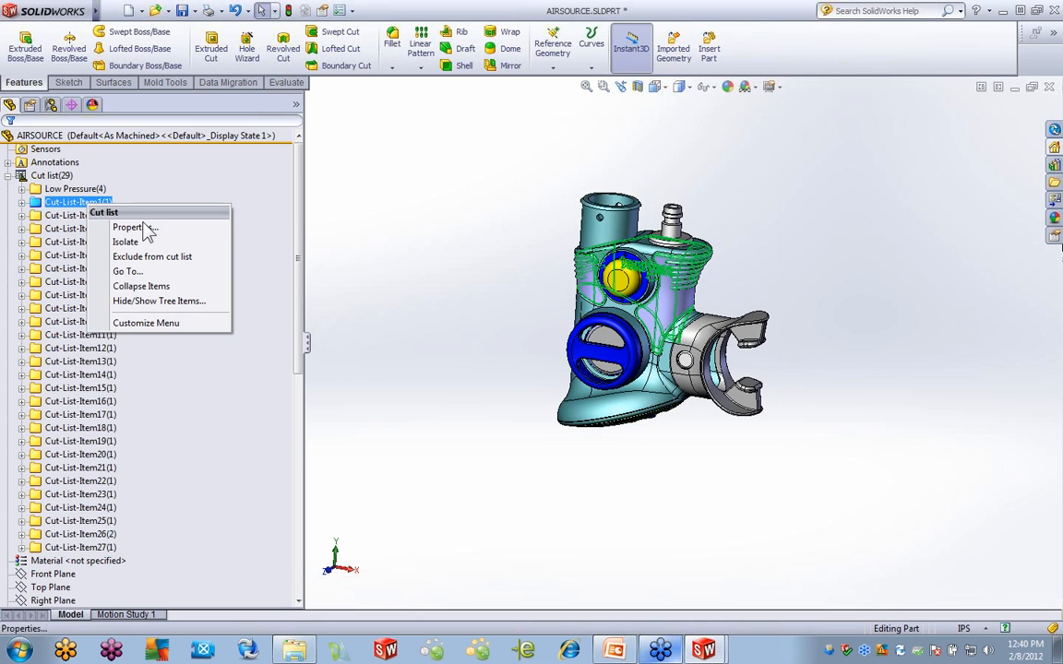
click(143, 228)
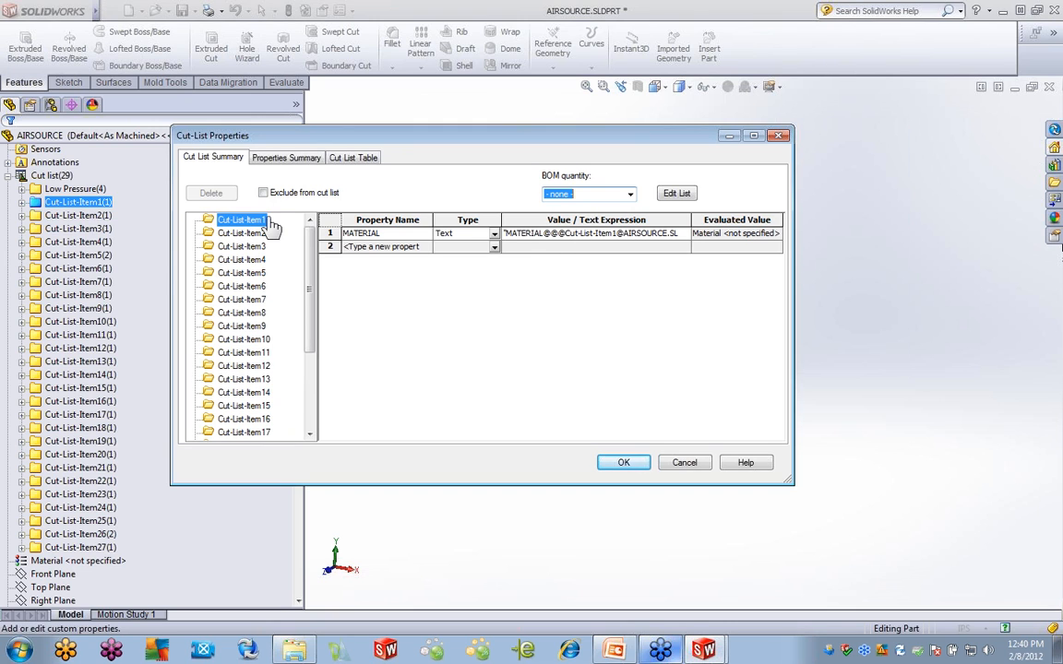
click(426, 249)
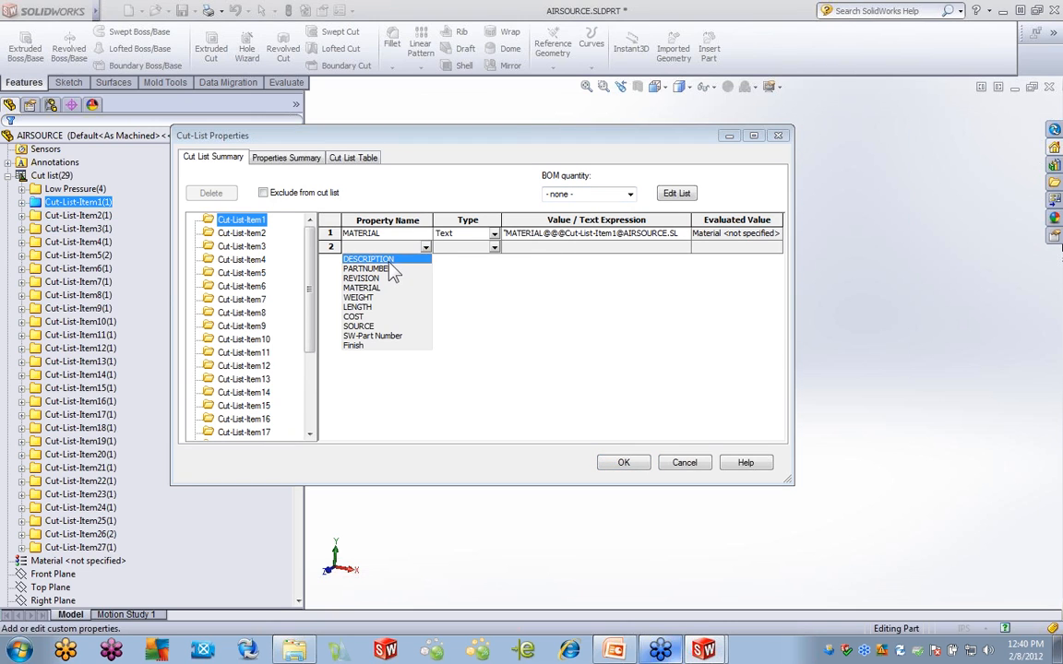
click(395, 260)
click(543, 248)
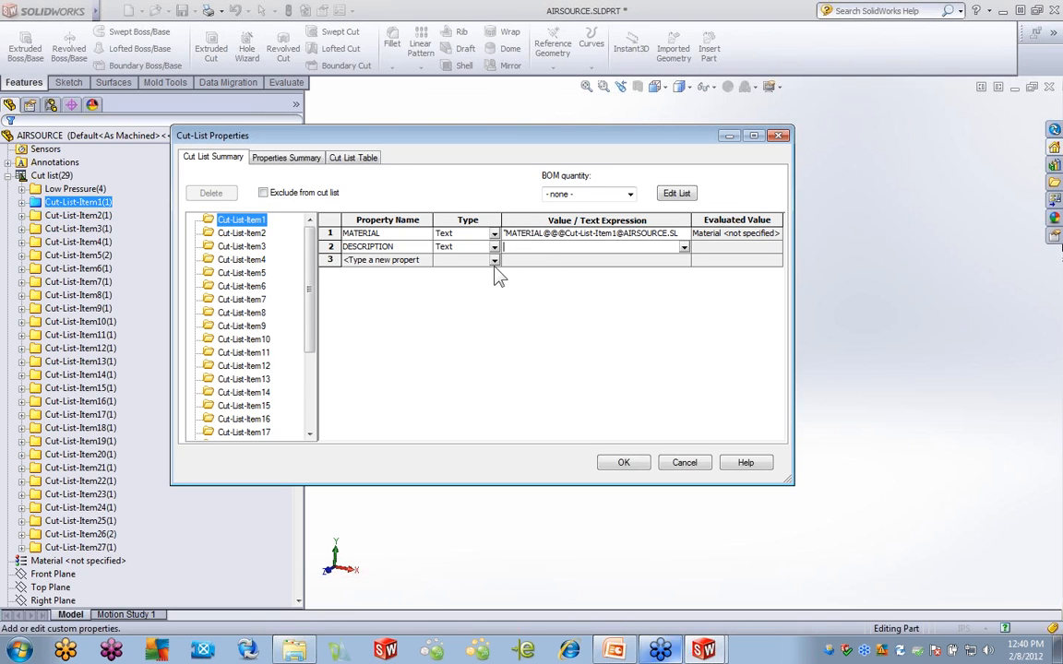
text(SDFVSDFAFV)
key(Return)
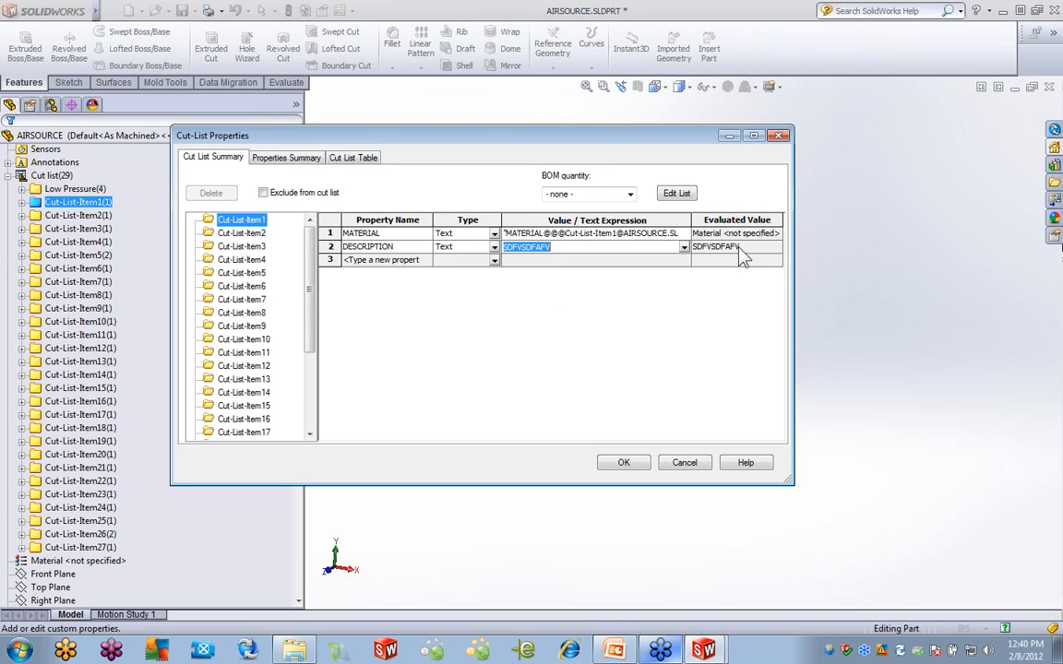
click(631, 464)
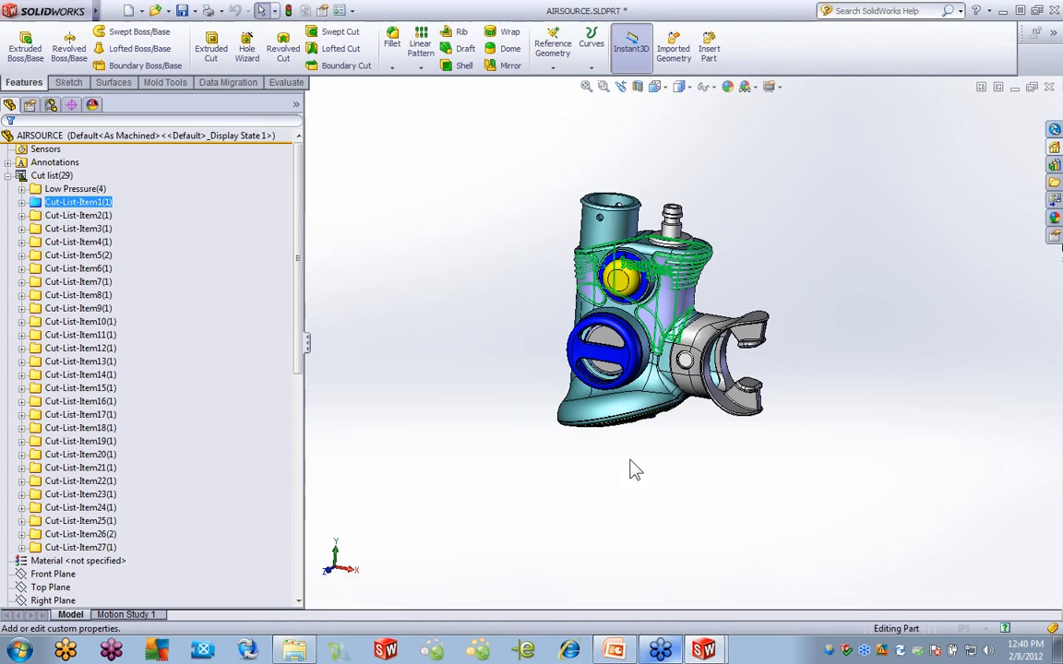
click(480, 337)
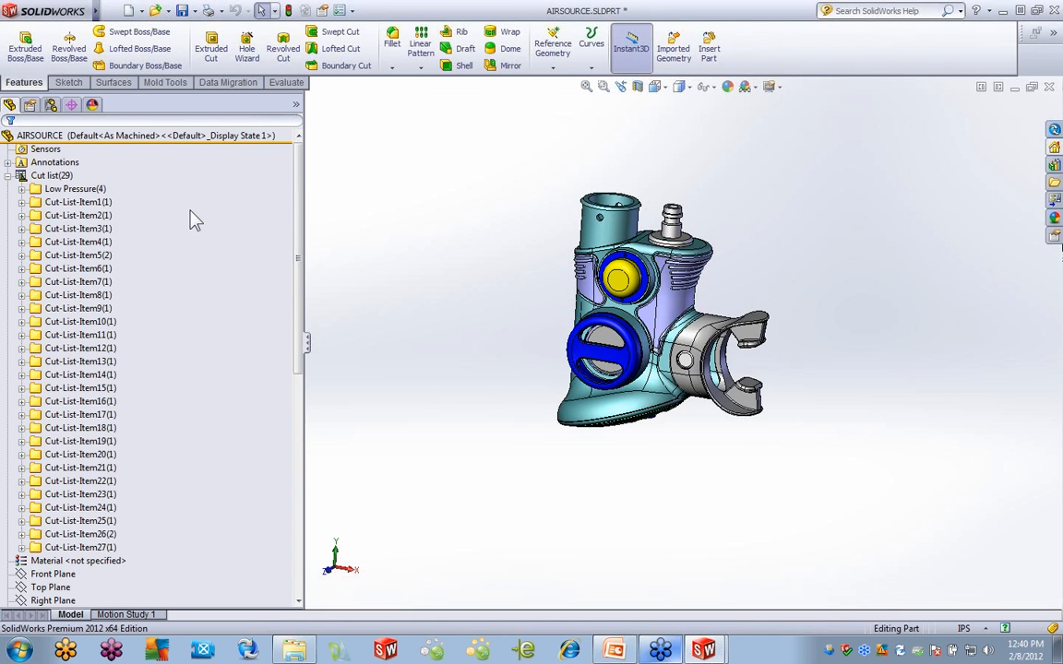
drag(296, 245, 445, 328)
Insert an Indented bill of materials with flat numbering, a detailed cut list and the bom-standard template, placing it over the model
mouse_move(91, 12)
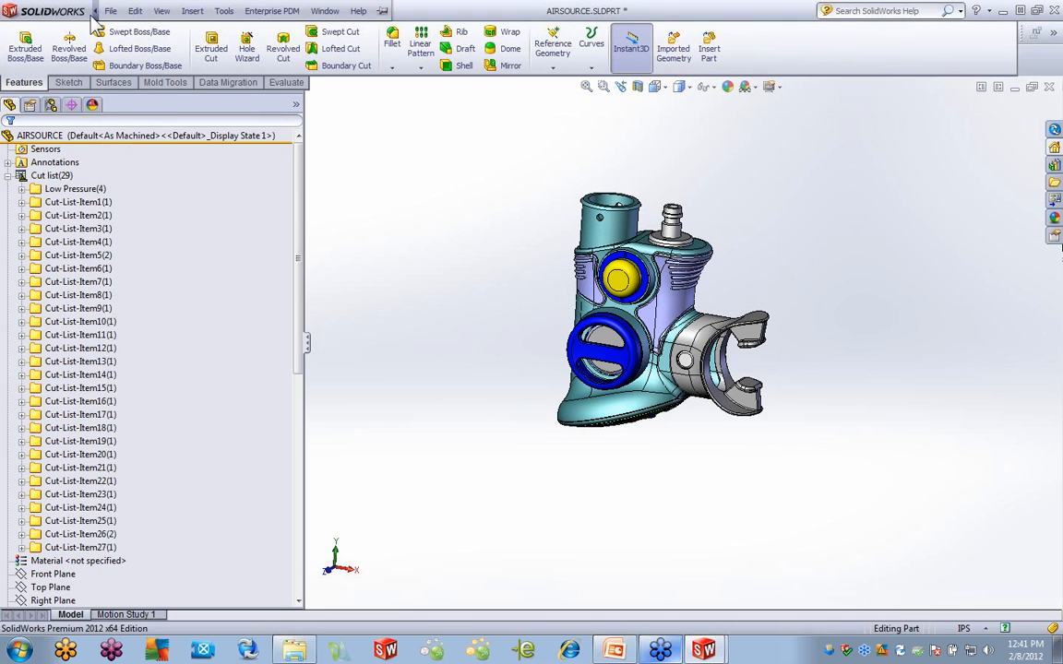
click(222, 10)
mouse_move(192, 10)
mouse_move(219, 422)
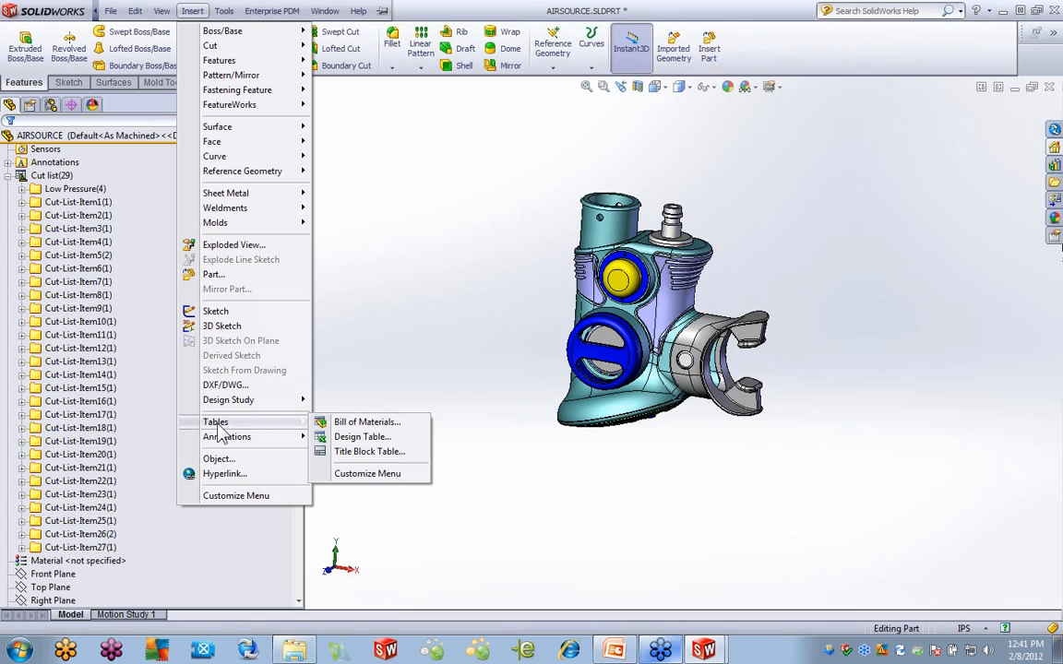
click(367, 426)
mouse_move(66, 11)
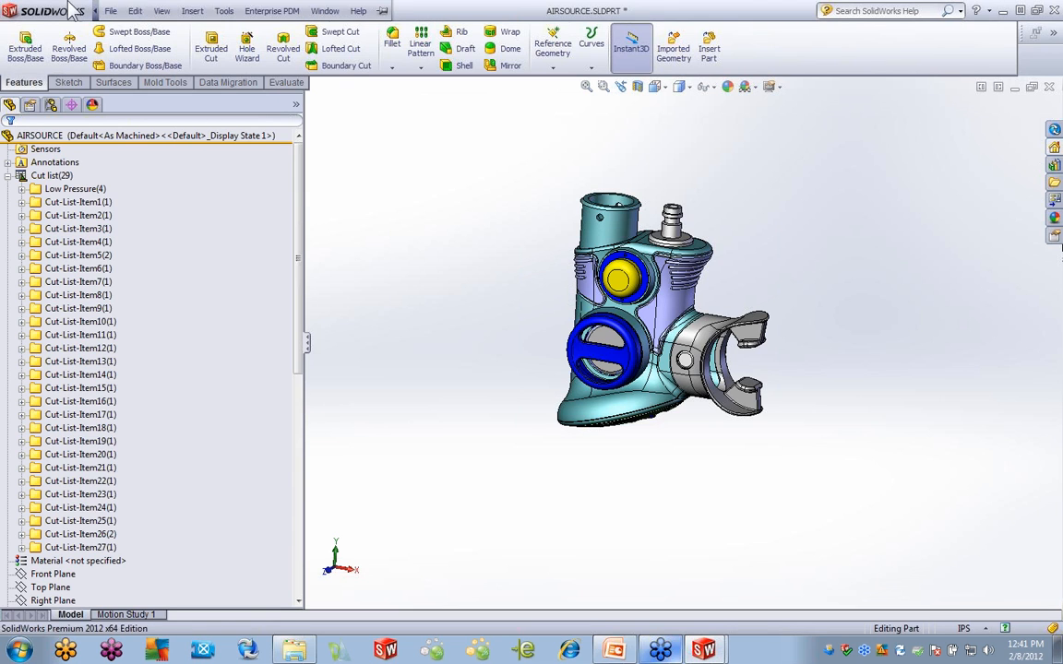
click(221, 10)
mouse_move(192, 10)
mouse_move(218, 422)
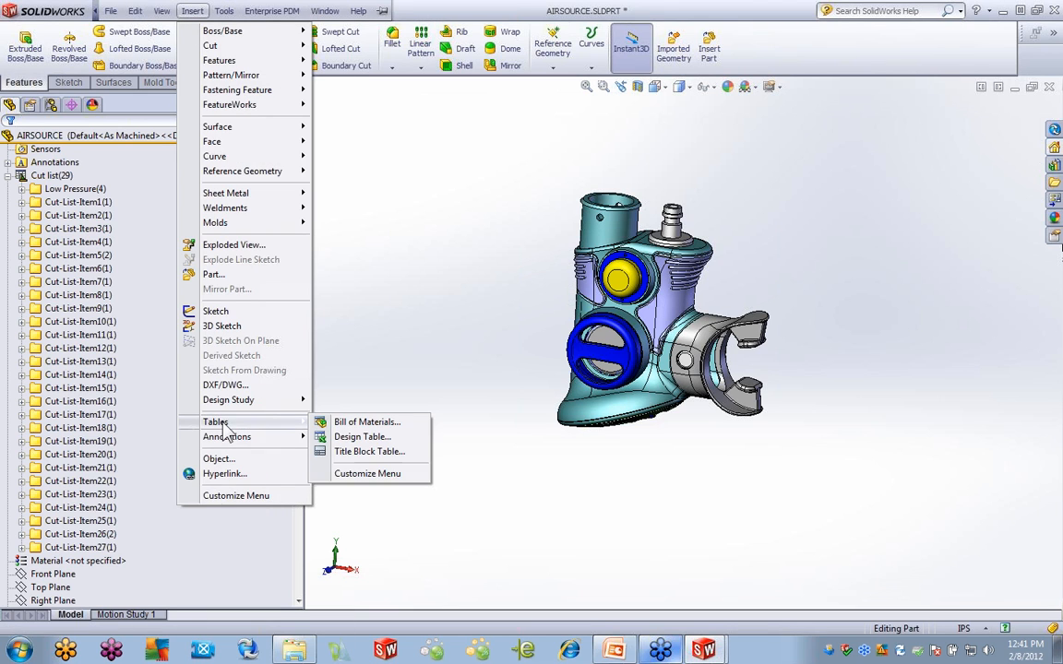
click(338, 422)
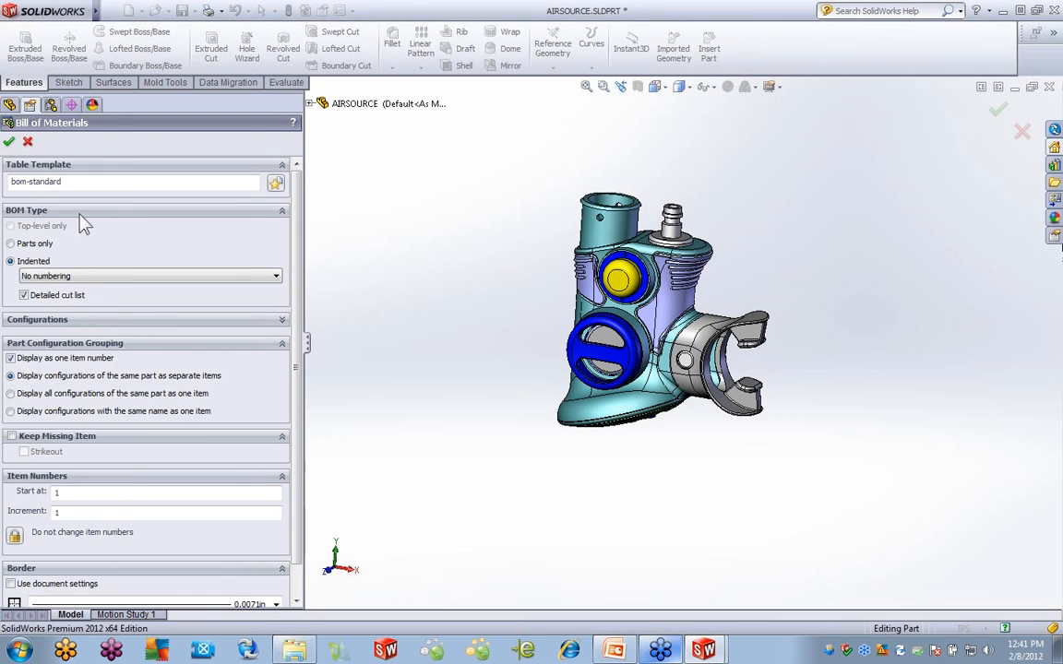
click(151, 277)
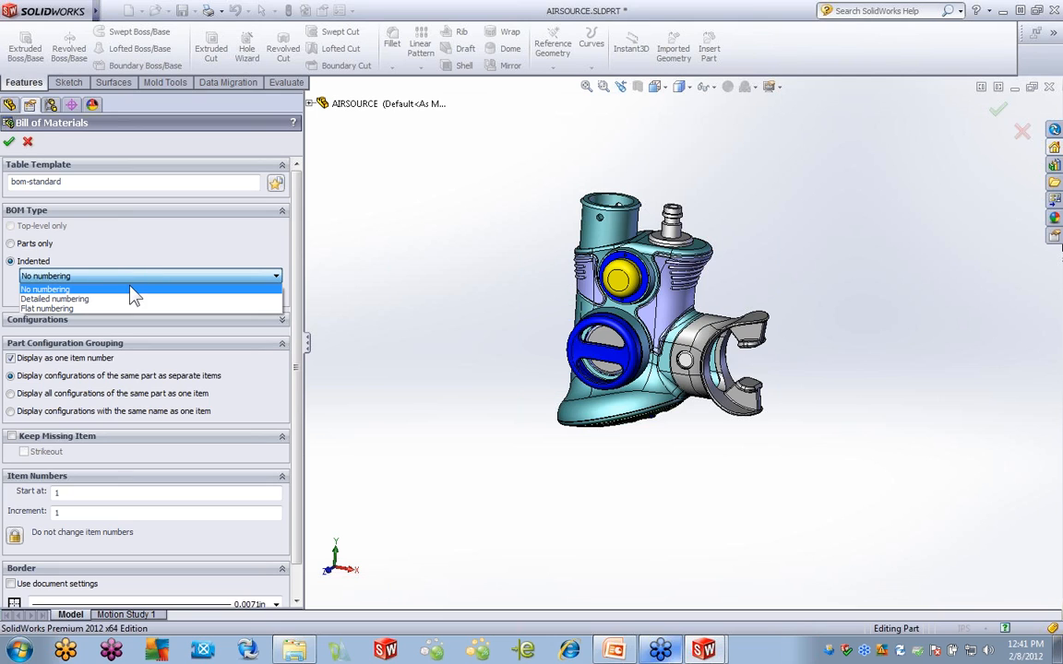
click(93, 307)
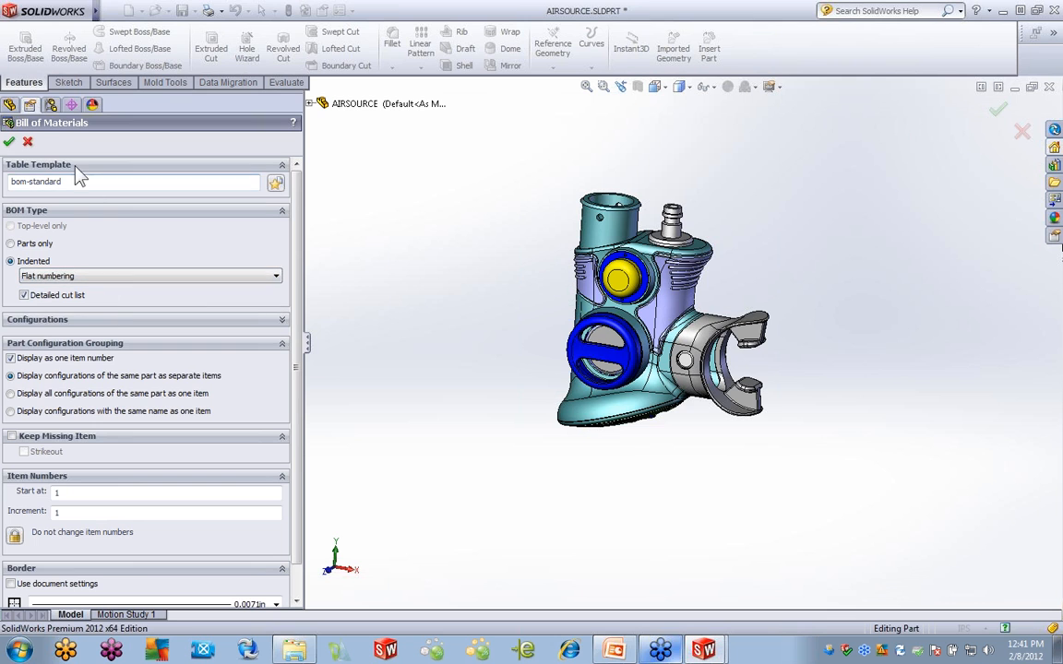
click(9, 141)
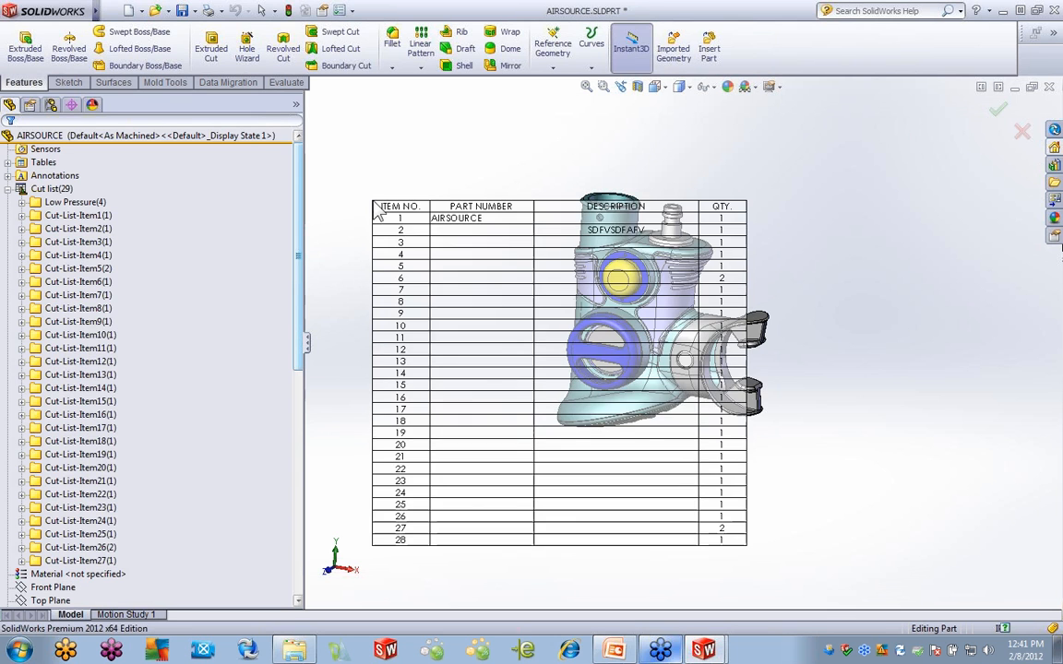
click(357, 138)
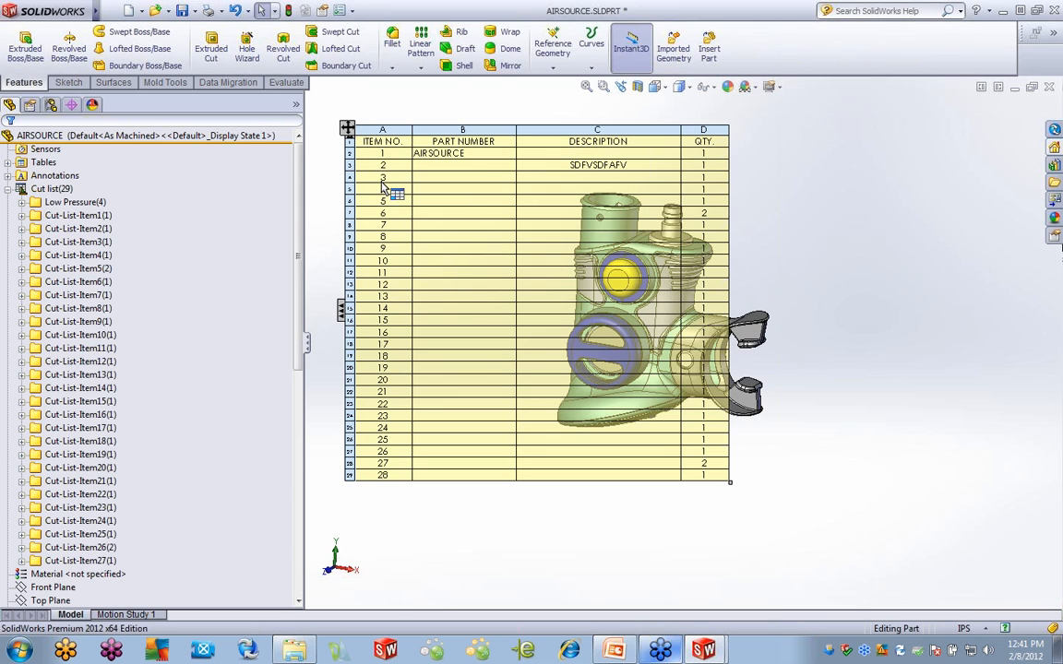
Expand the bill of materials' structure column and try to edit the part number of item 8, declining to break the cut list link
click(341, 311)
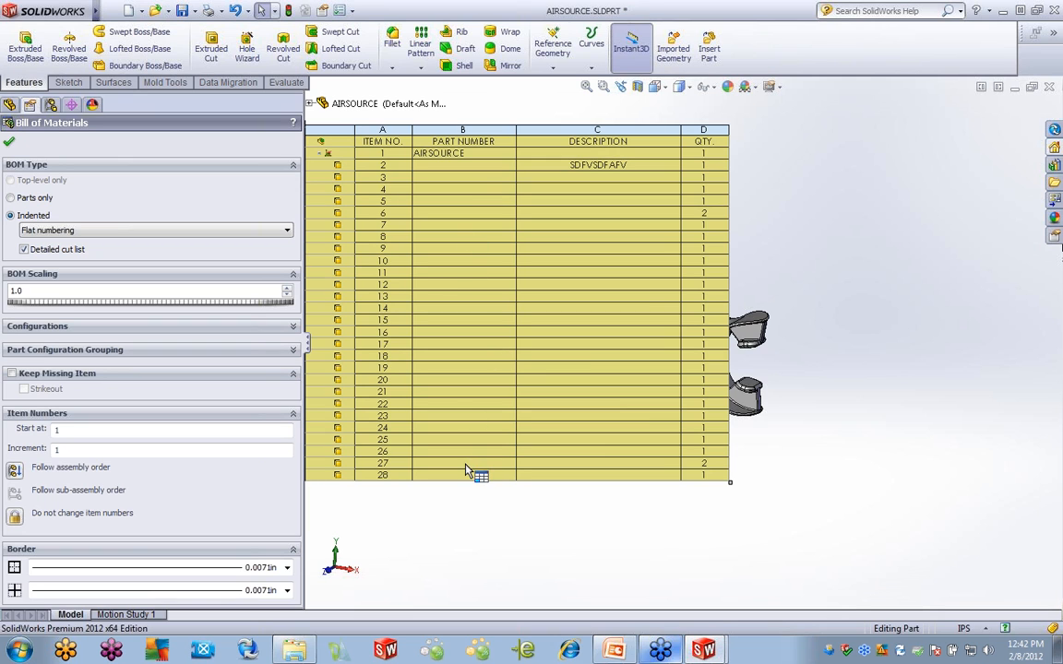
double_click(464, 237)
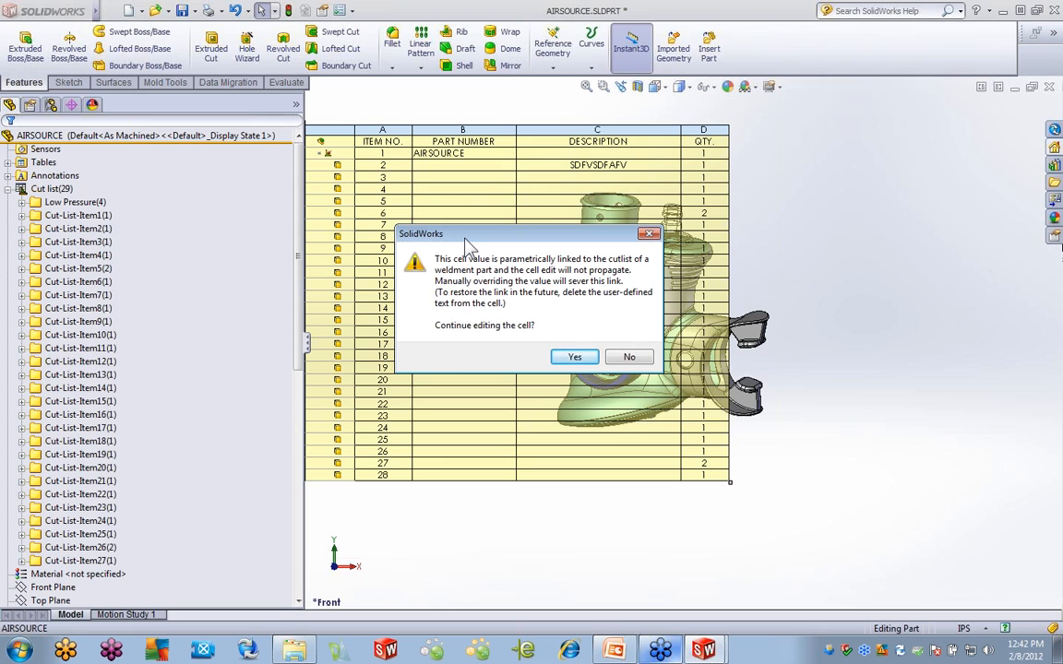
click(648, 362)
Add a DESCRIPTION text property with the value XXXXXX to Cut-List-Item2 and rebuild the part to update the bill of materials
right_click(81, 229)
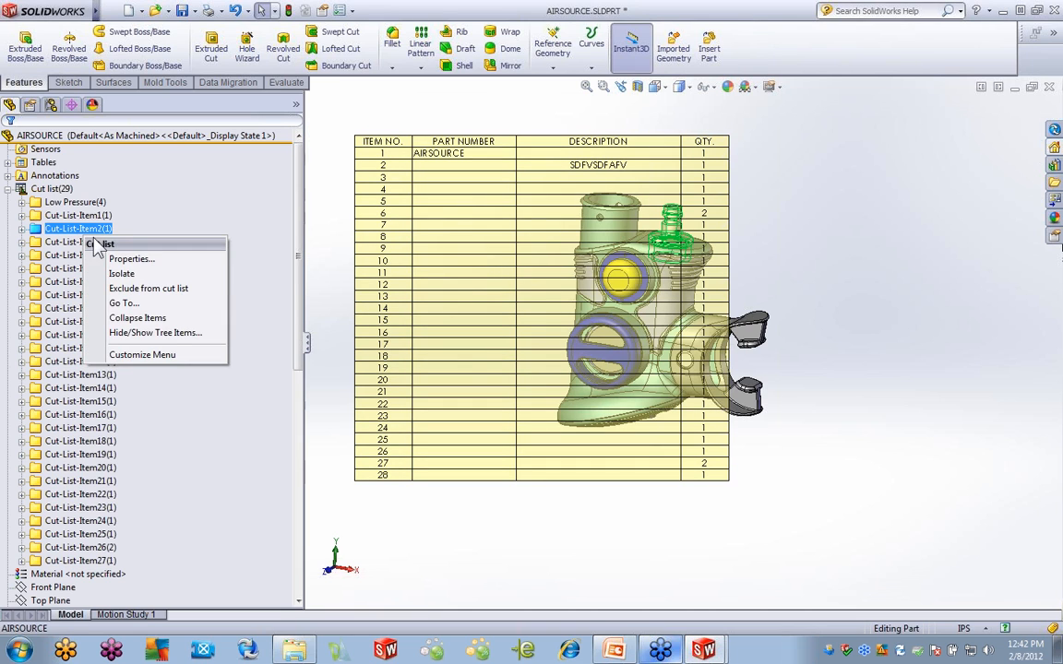
click(130, 259)
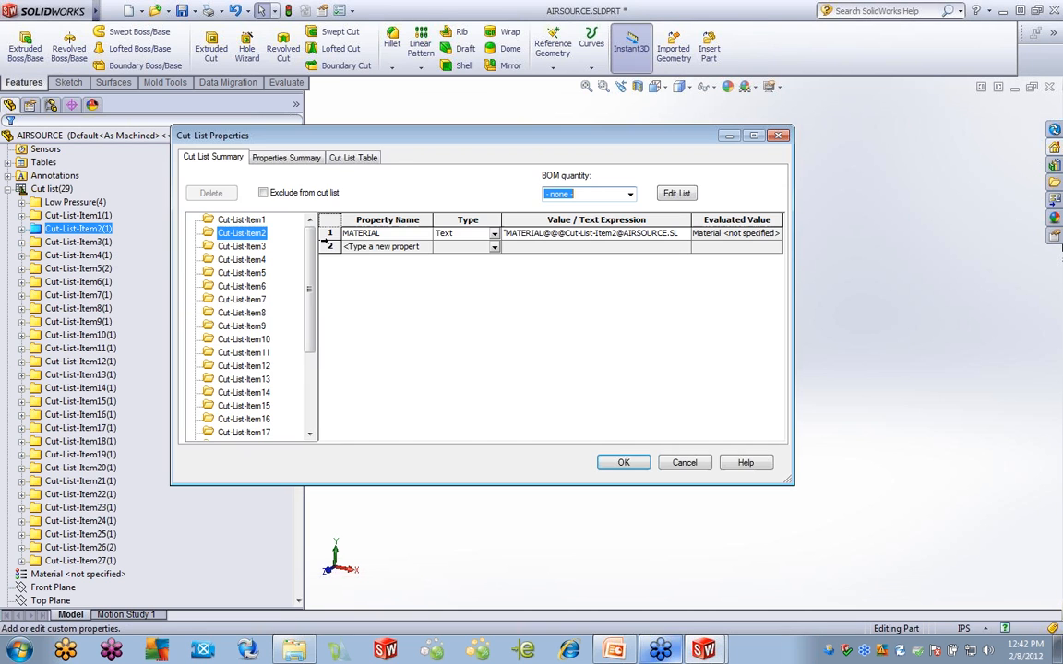
click(387, 246)
click(426, 247)
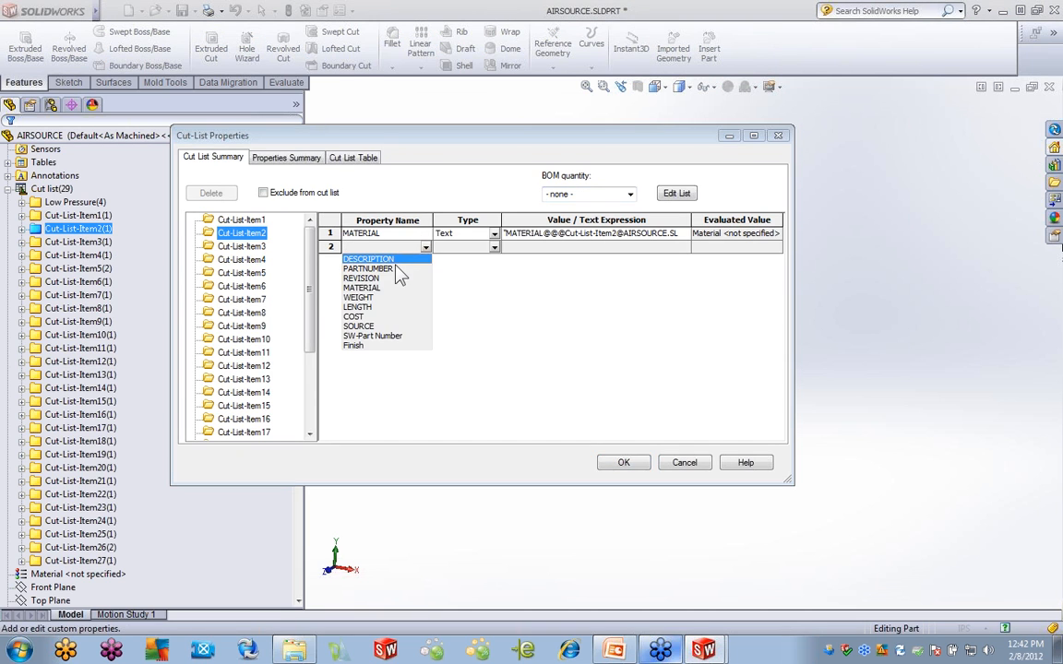
click(374, 259)
click(642, 249)
text(XXXXXX)
click(624, 464)
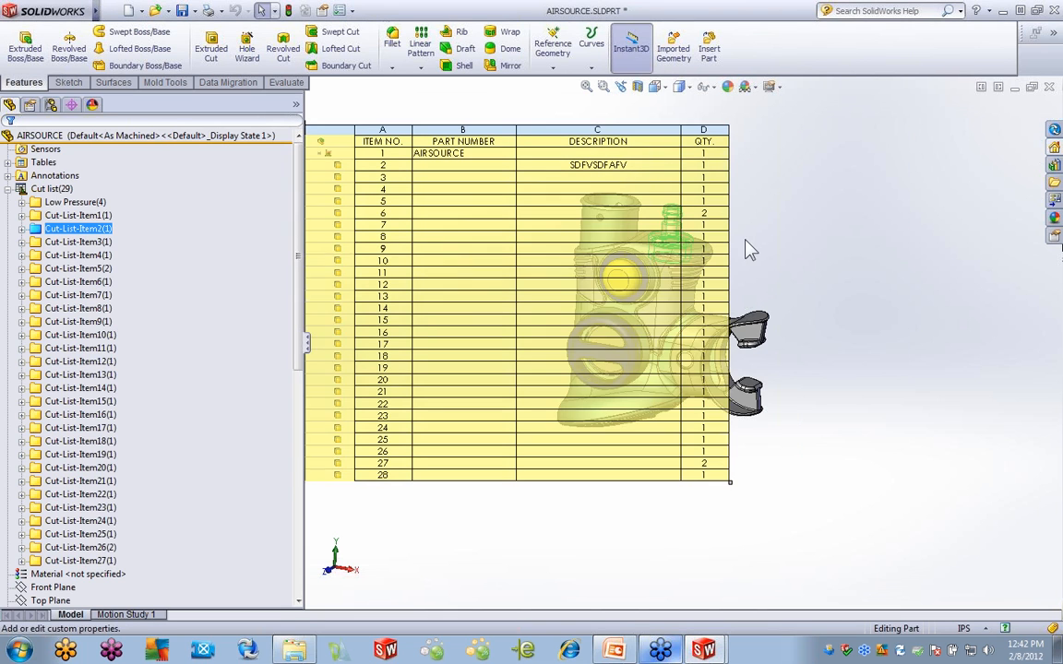
key(ctrl+q)
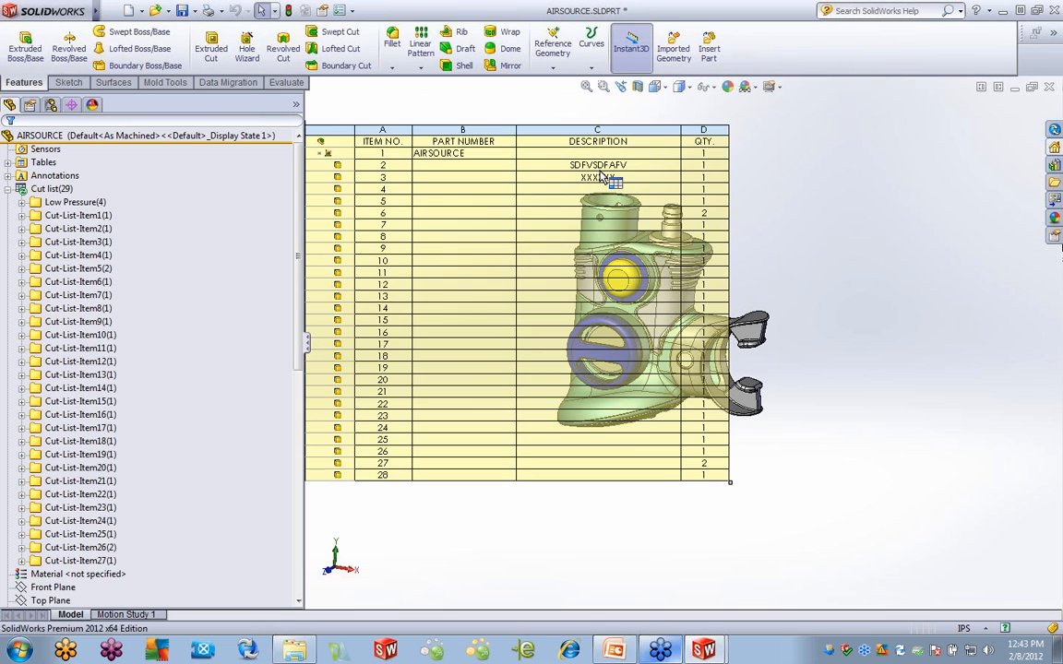
Close the AIRSOURCE part and its drawing without saving the changes
click(104, 11)
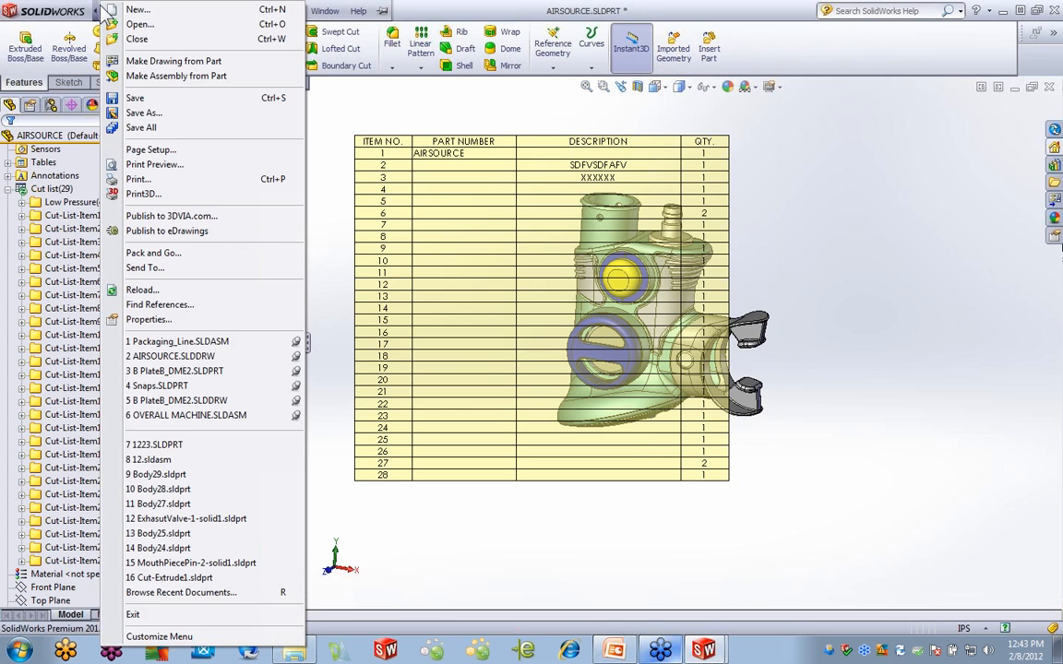
click(873, 147)
click(1048, 86)
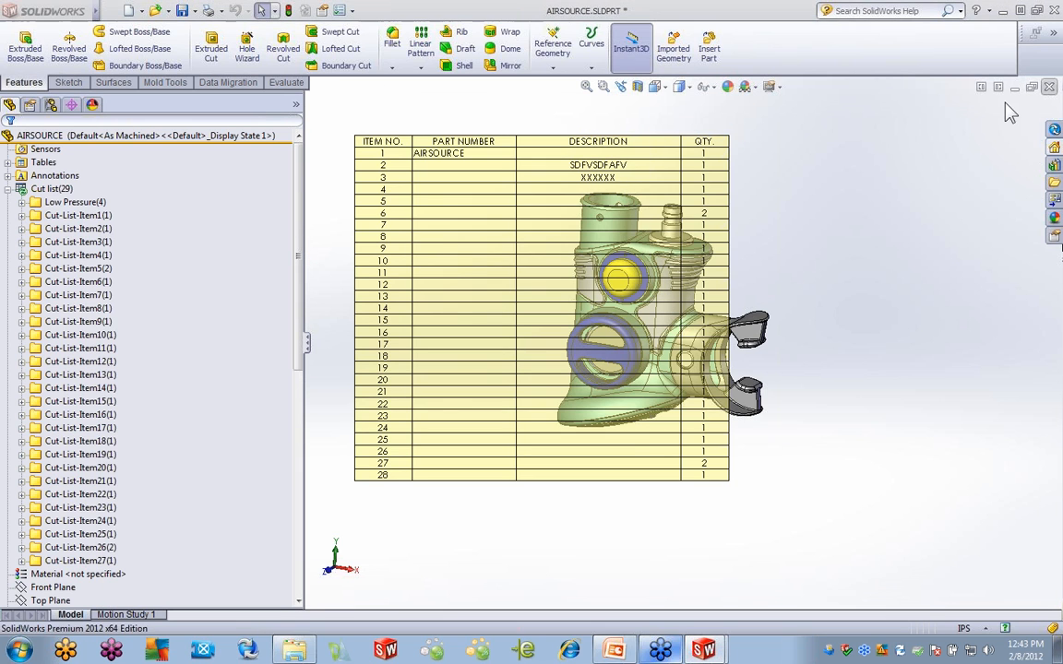
click(576, 326)
click(588, 356)
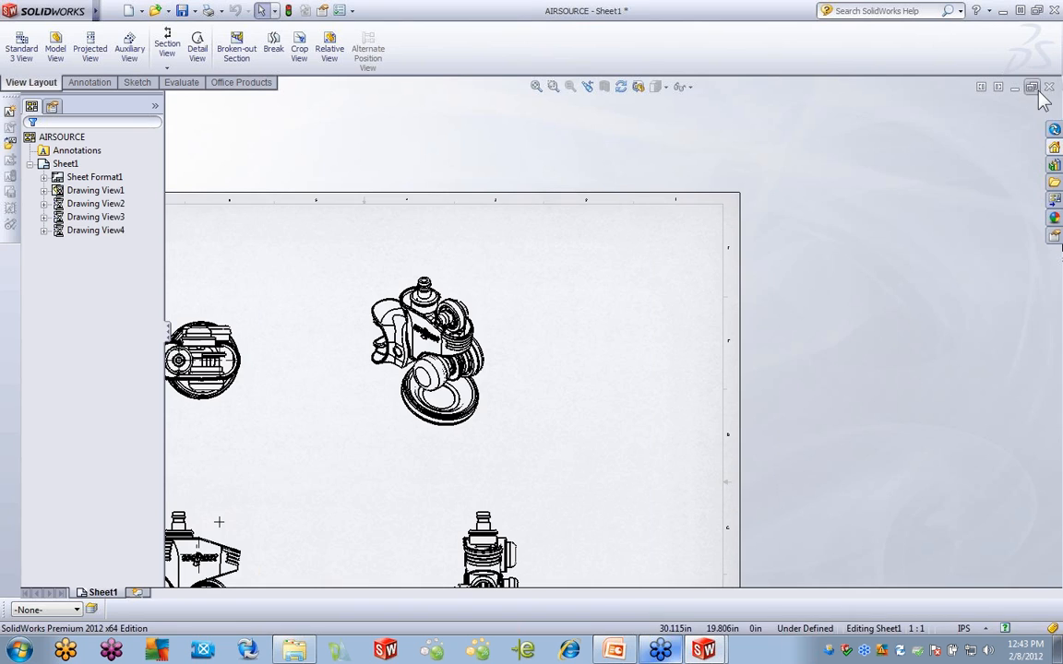
click(1048, 87)
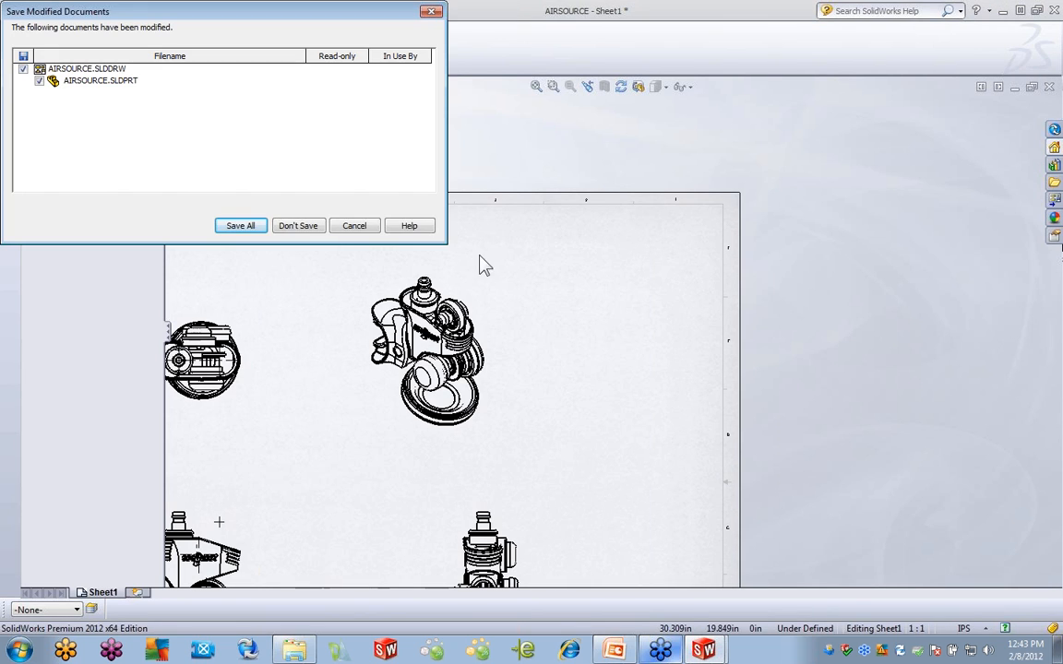
click(299, 229)
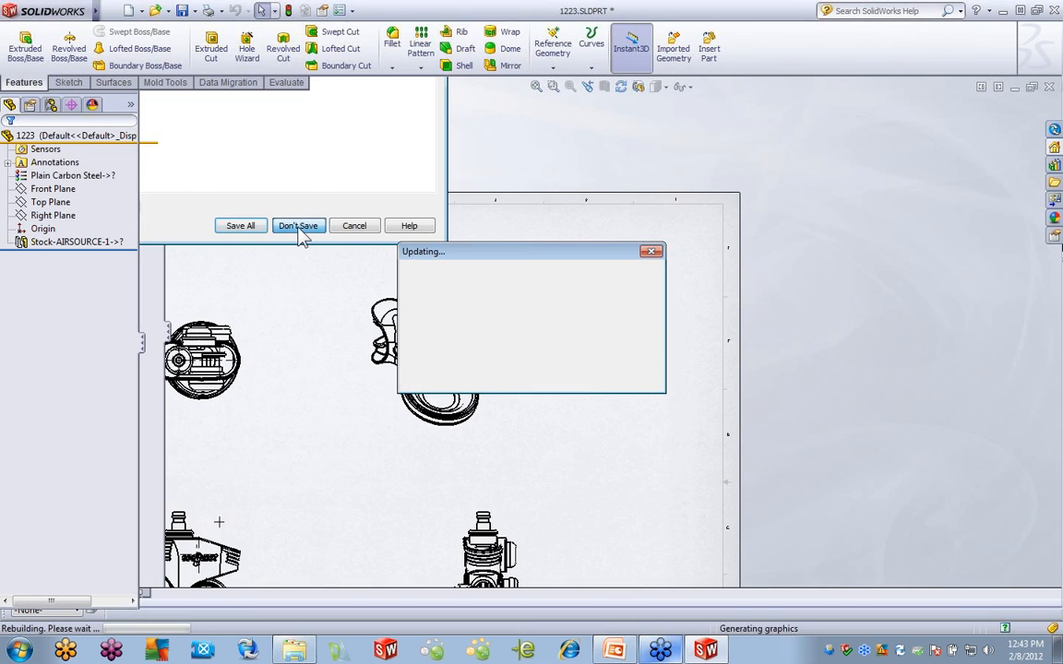
Close the 1223 part and the 12 assembly without saving the changes
click(1049, 86)
click(556, 351)
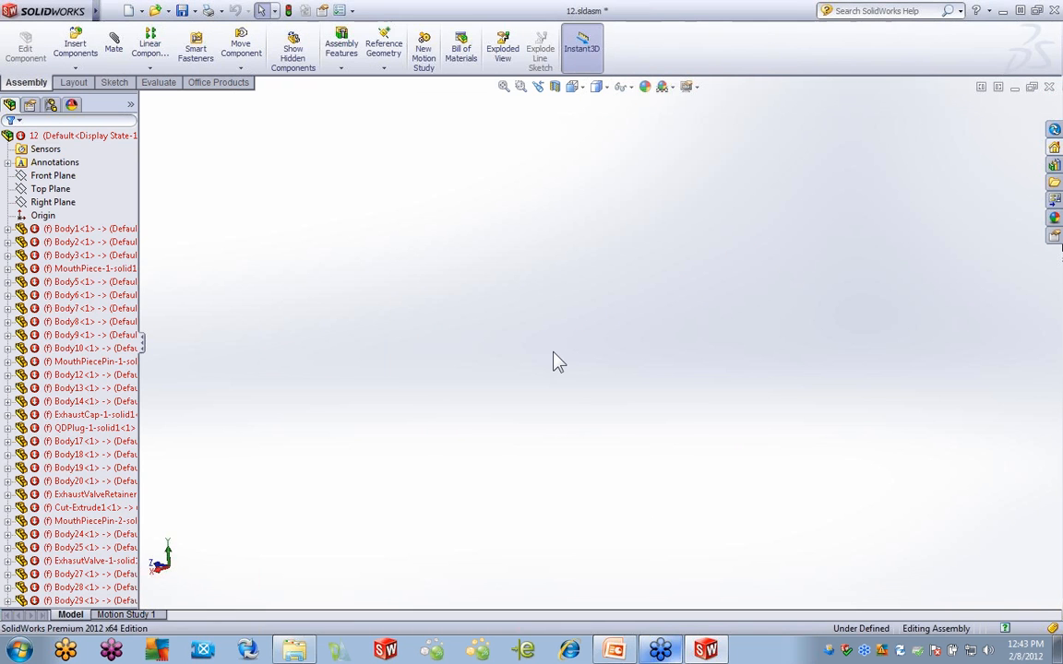
click(1049, 87)
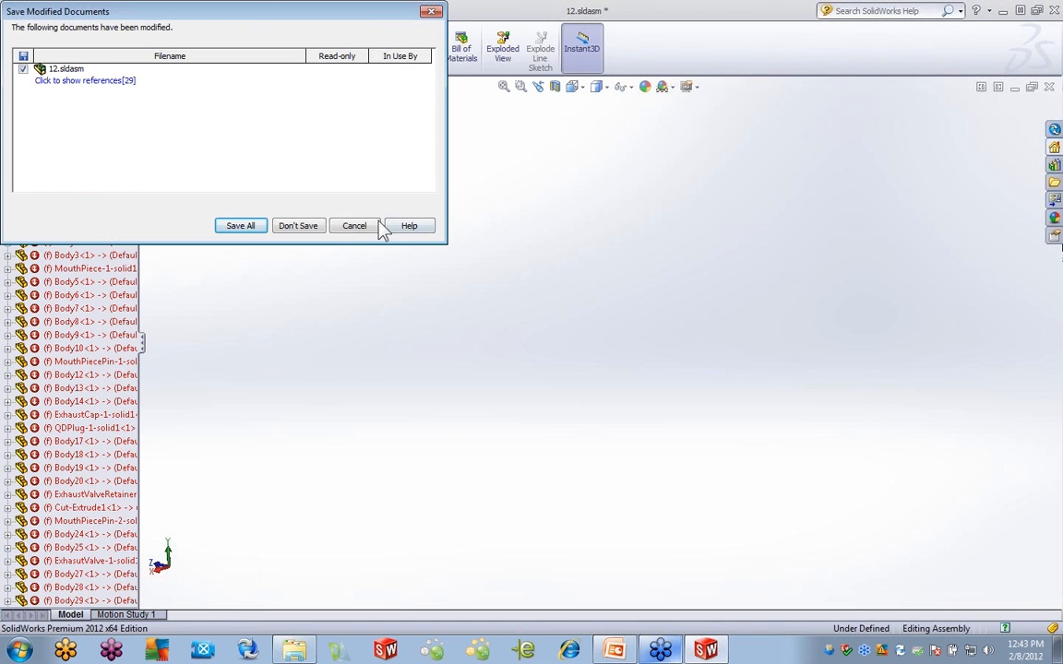
click(310, 227)
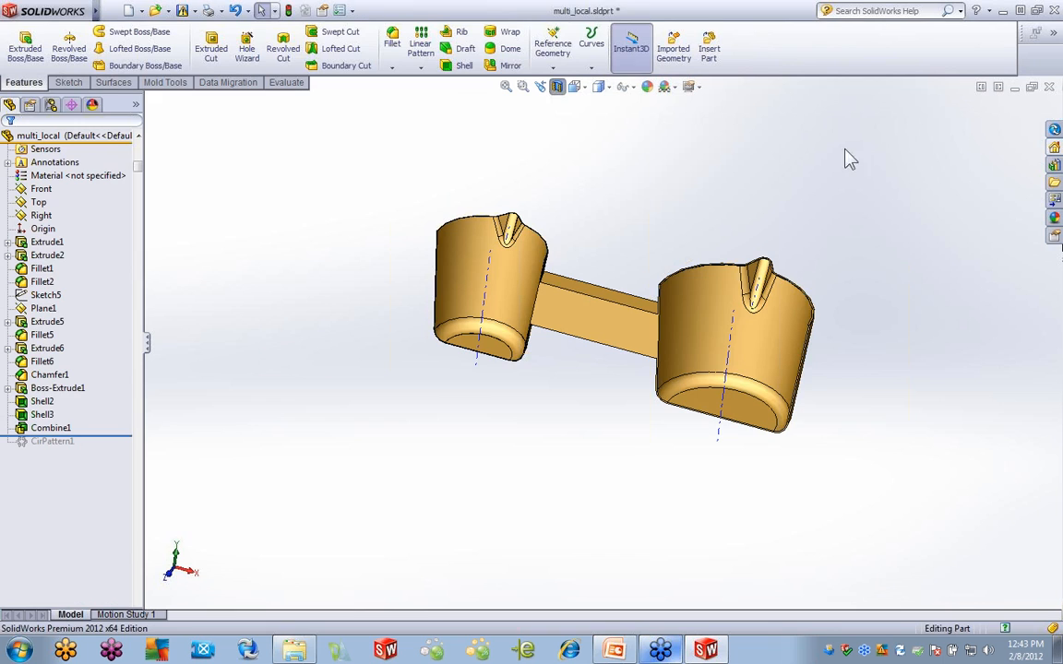
Open the recent AIRSOURCE.SLDDRW drawing and open the assembly referenced by its exploded view
click(108, 11)
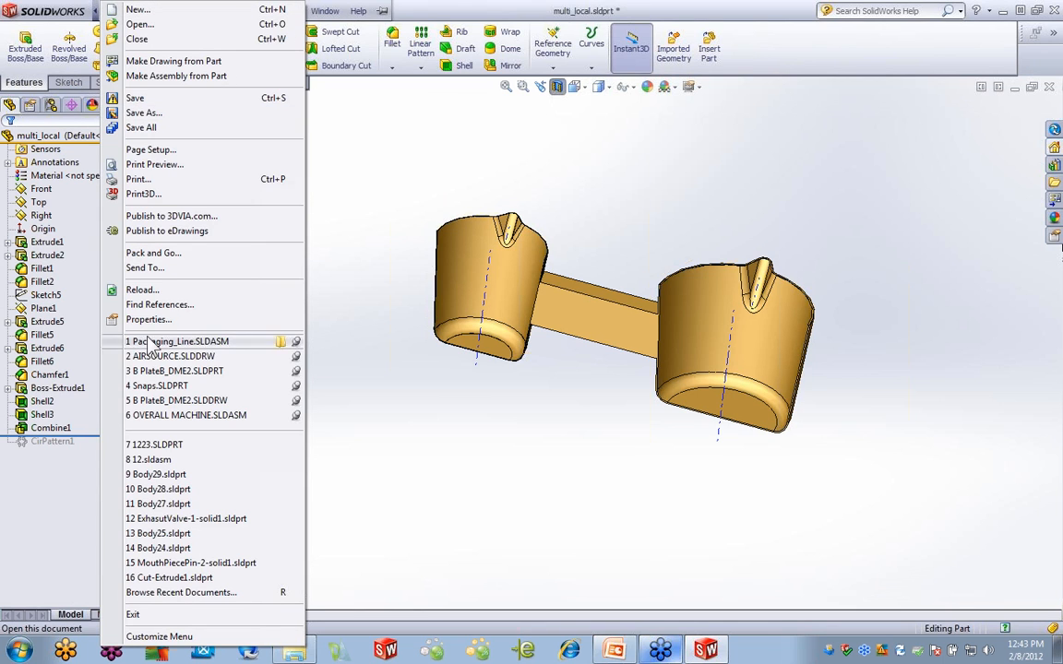
mouse_move(159, 360)
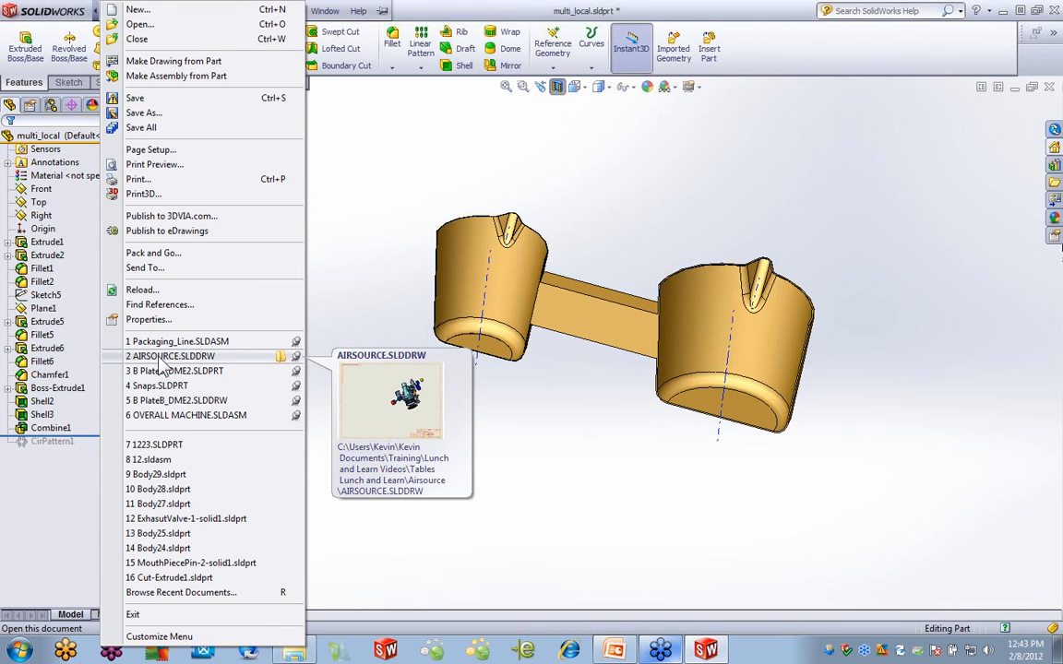
click(160, 358)
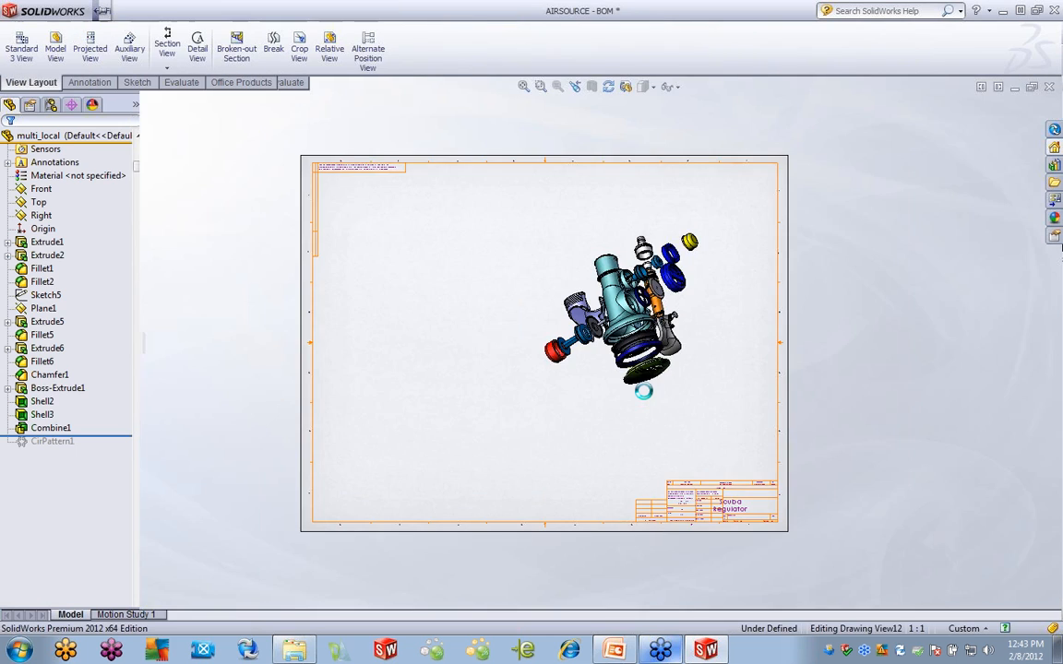
right_click(703, 306)
click(705, 279)
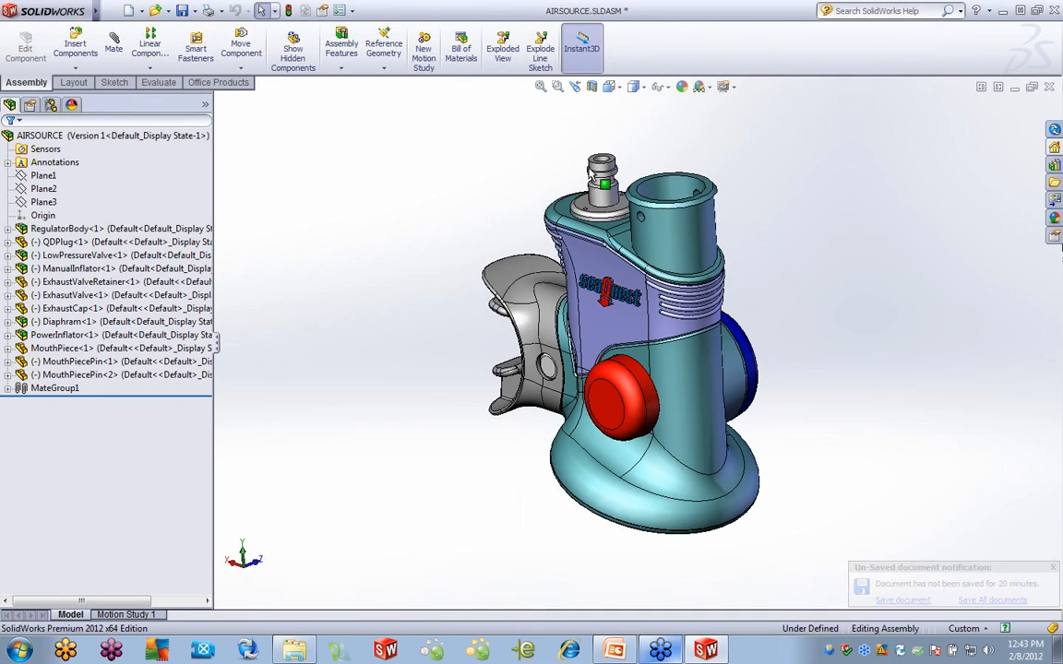
middle_drag(776, 257, 824, 218)
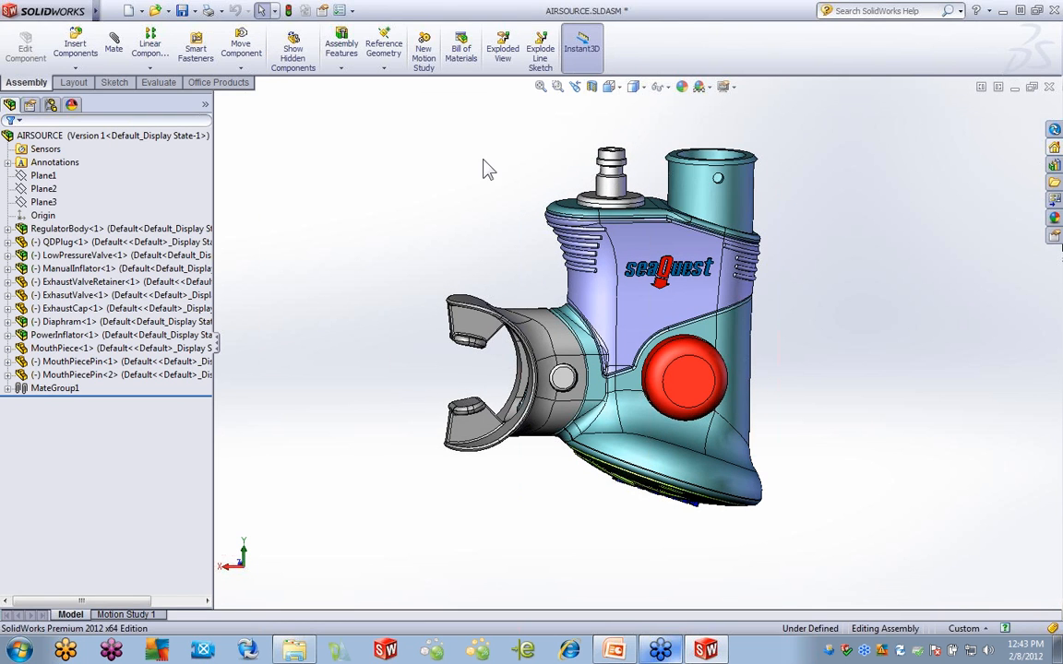
Save the AIRSOURCE assembly as the part file AIRSOURCE.SLDPRT, with all components as the geometry to save
click(109, 10)
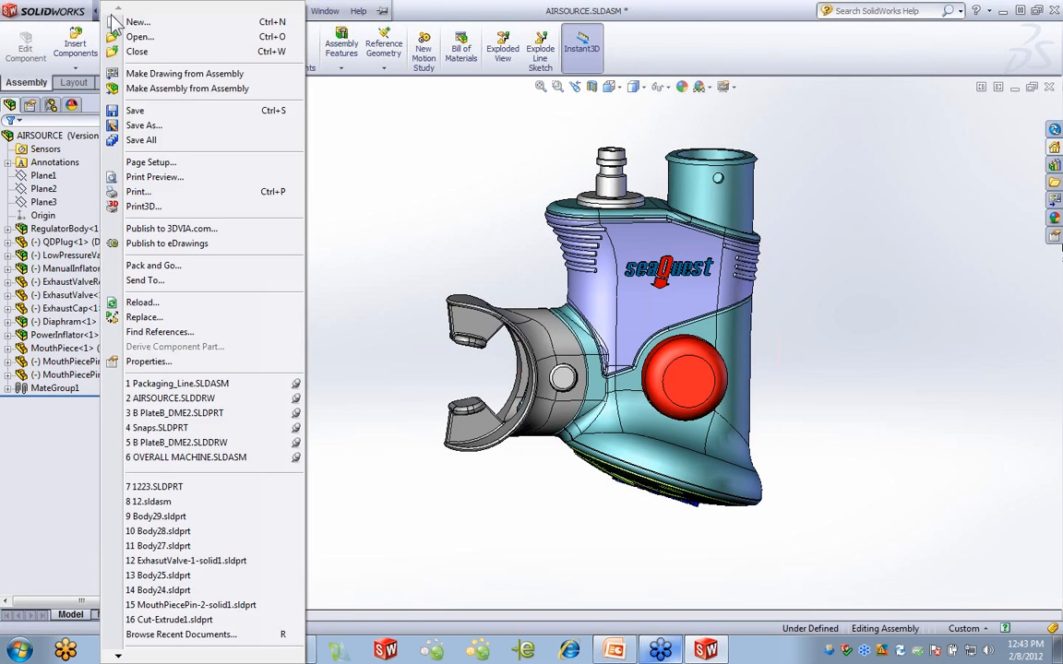
click(143, 125)
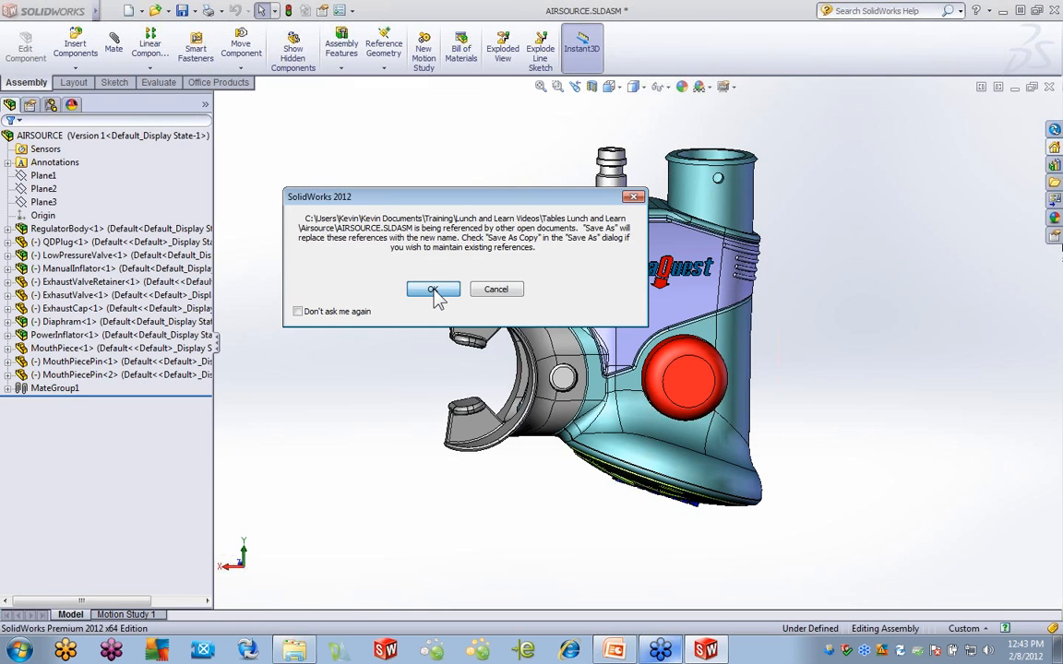
click(433, 289)
click(406, 440)
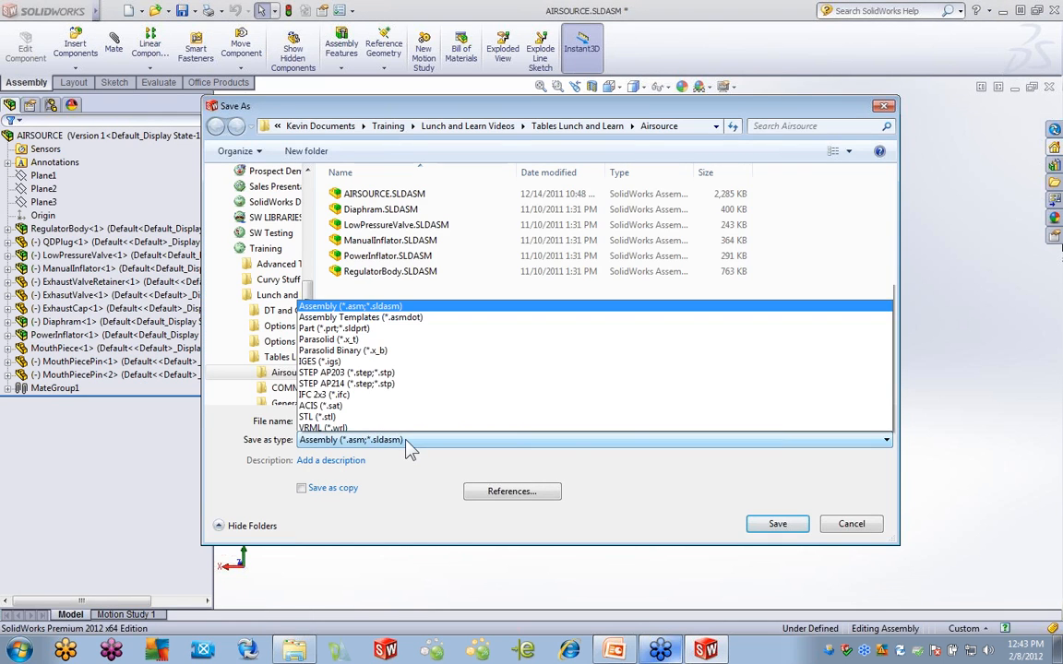
click(370, 182)
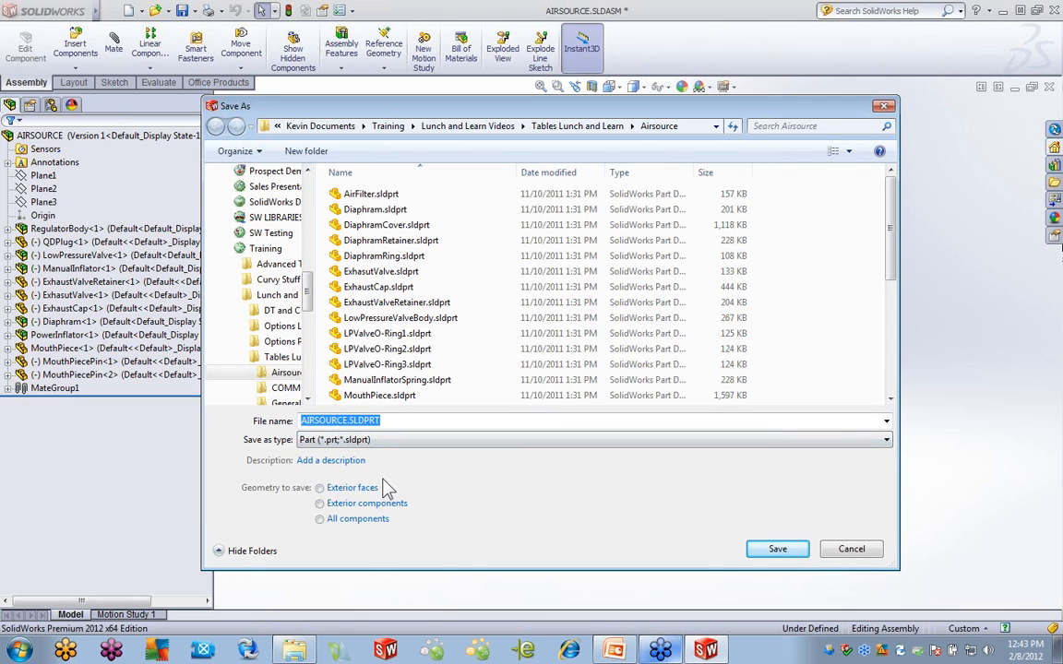
click(320, 519)
click(770, 550)
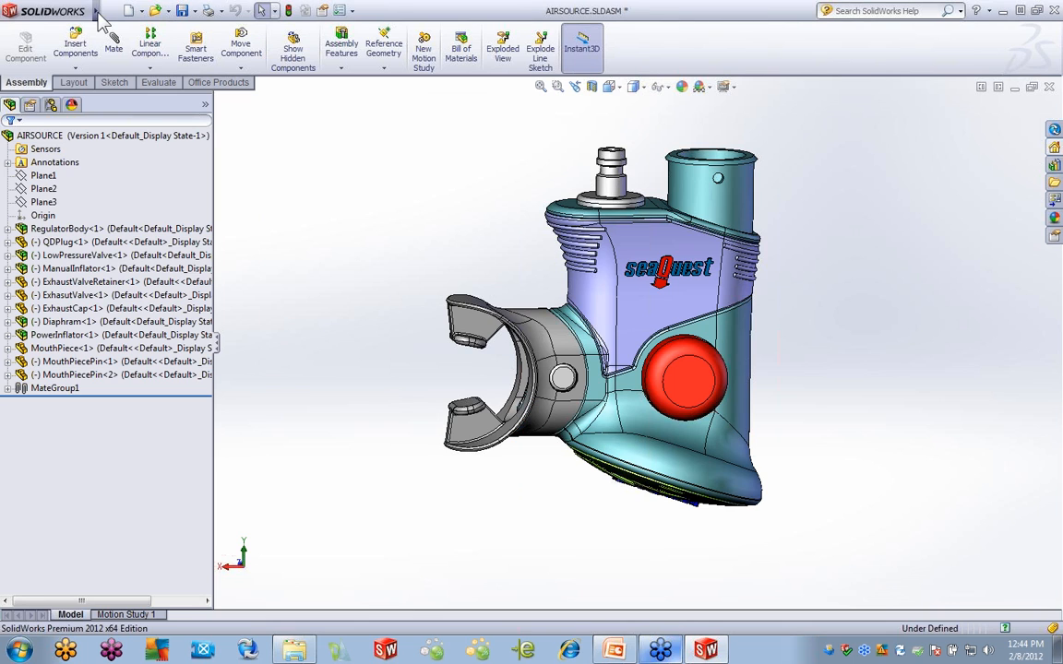
Open the saved AIRSOURCE.SLDPRT part from the Airsource folder
mouse_move(96, 17)
click(325, 11)
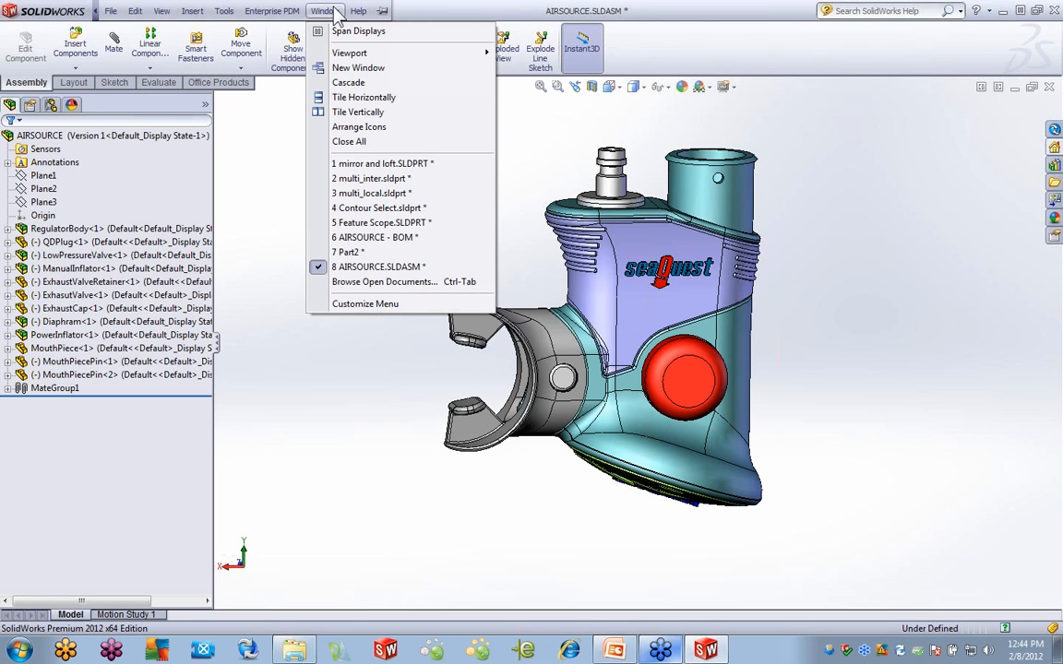
click(111, 12)
click(129, 35)
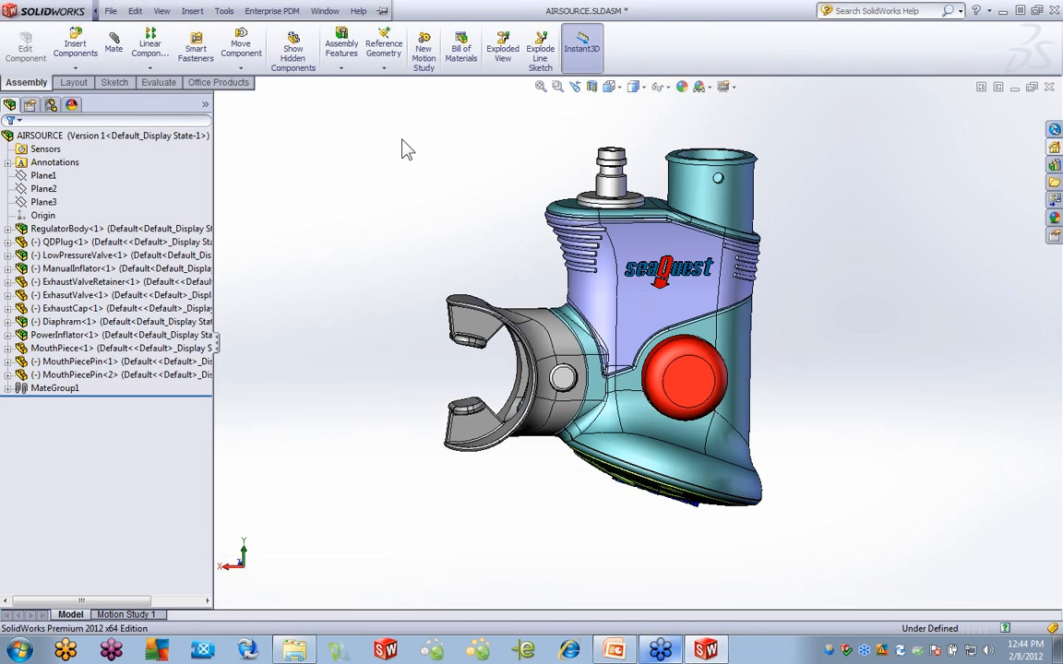
click(287, 184)
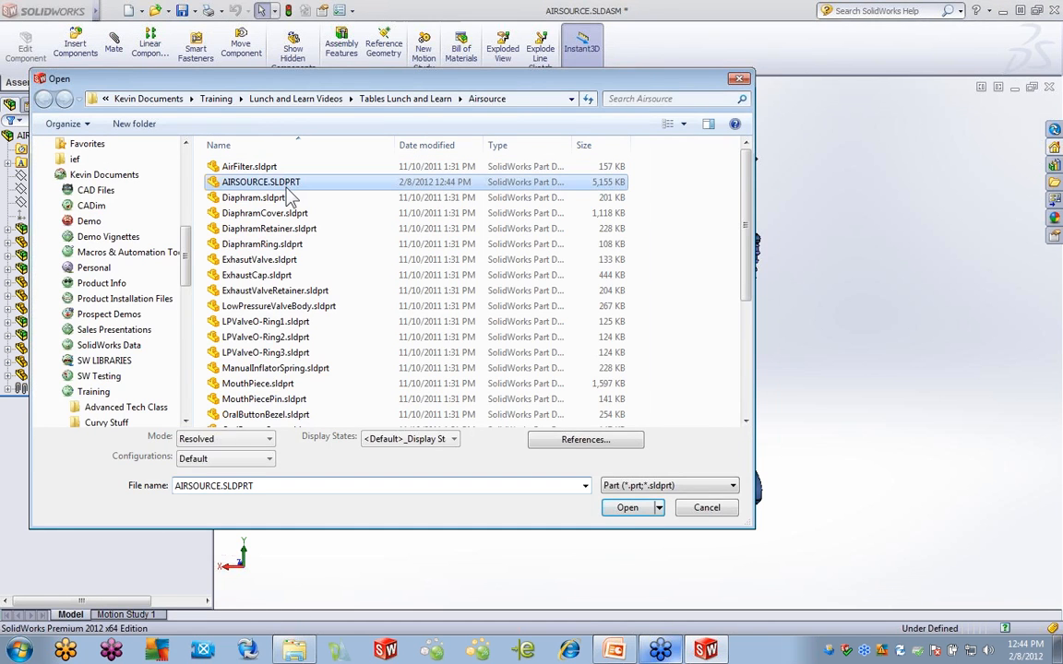
click(627, 510)
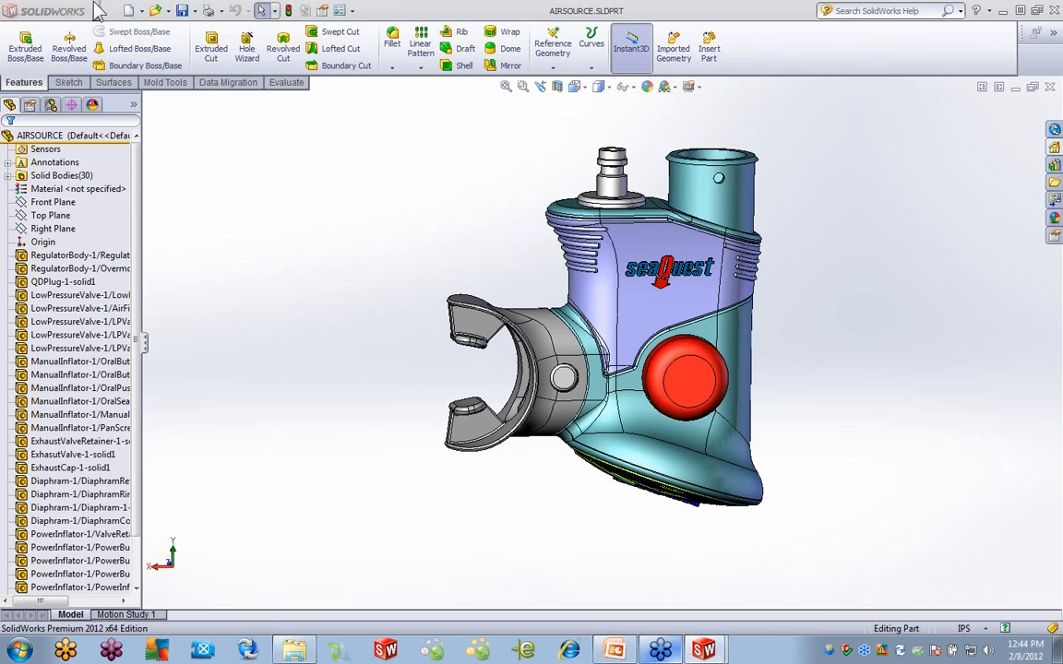
Switch to the open Feature Scope.SLDPRT part
mouse_move(104, 13)
click(271, 12)
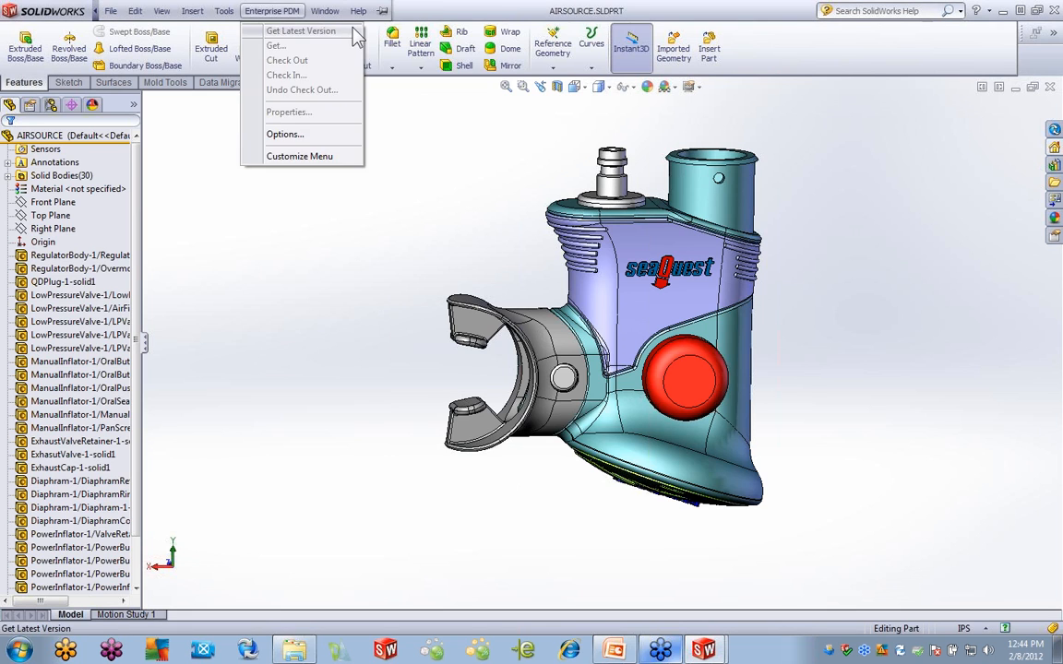
mouse_move(403, 204)
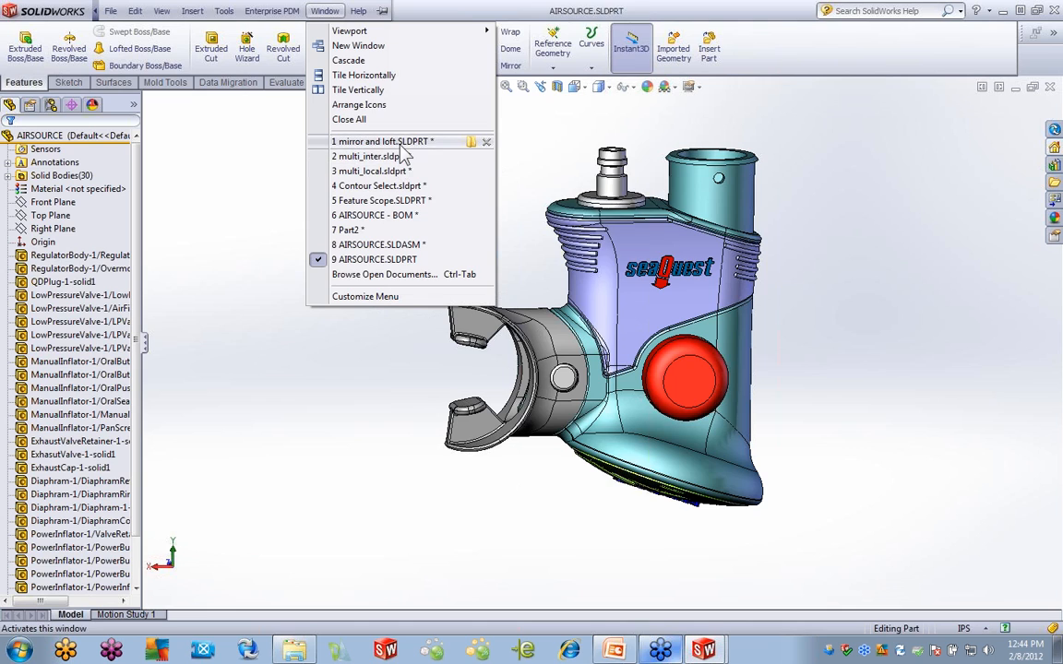
mouse_move(401, 146)
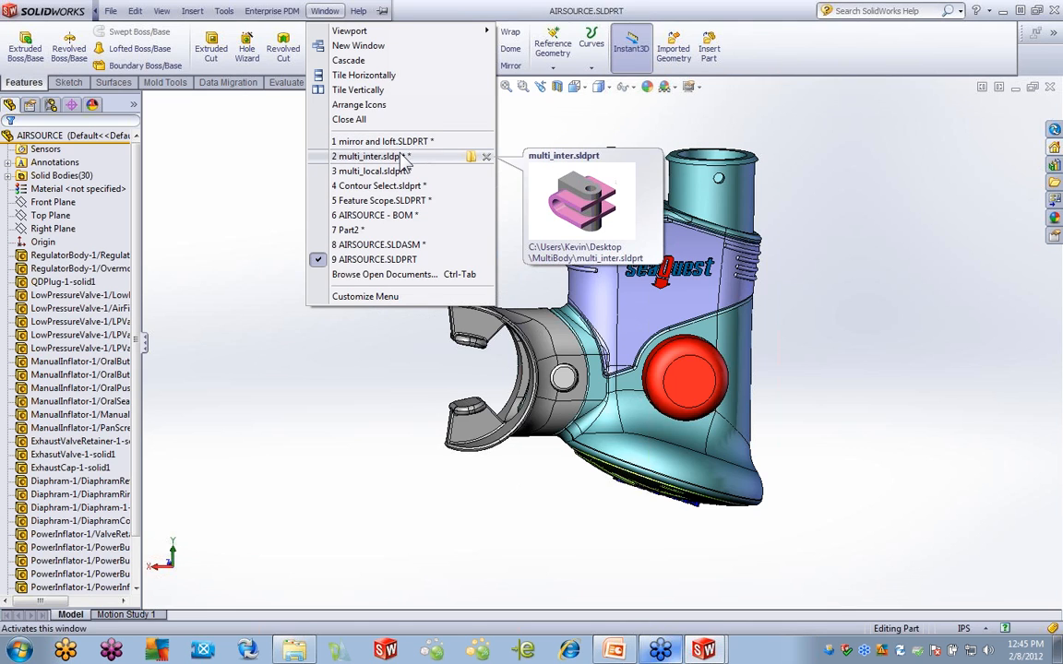
click(400, 202)
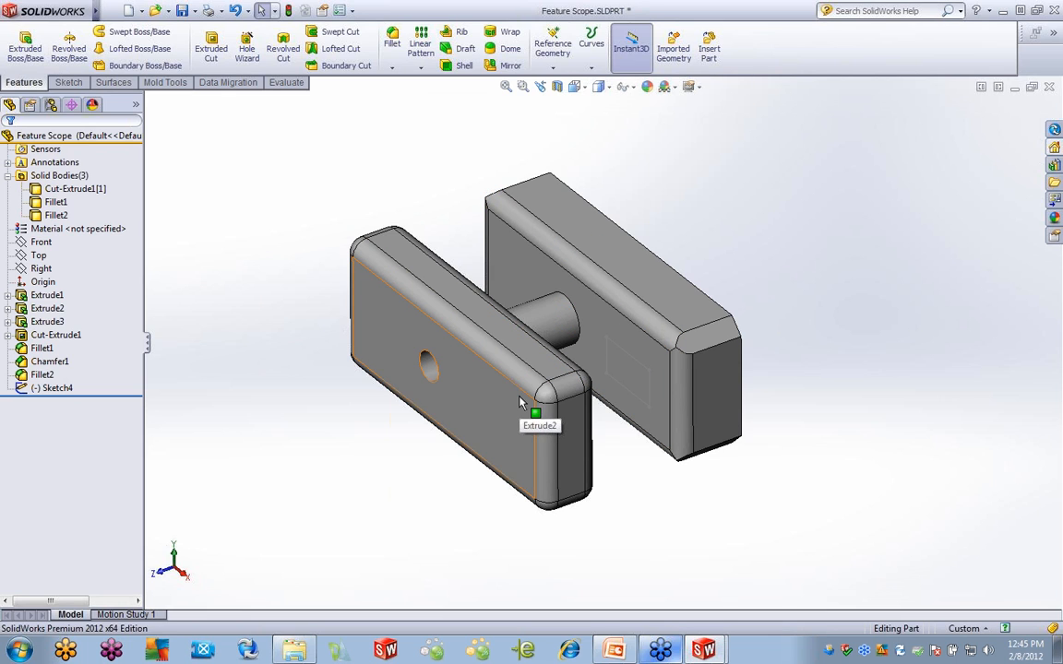
Start a Split feature using Sketch4 and the facing inner faces of both blocks as trim tools, and cut the part
mouse_move(103, 10)
click(192, 11)
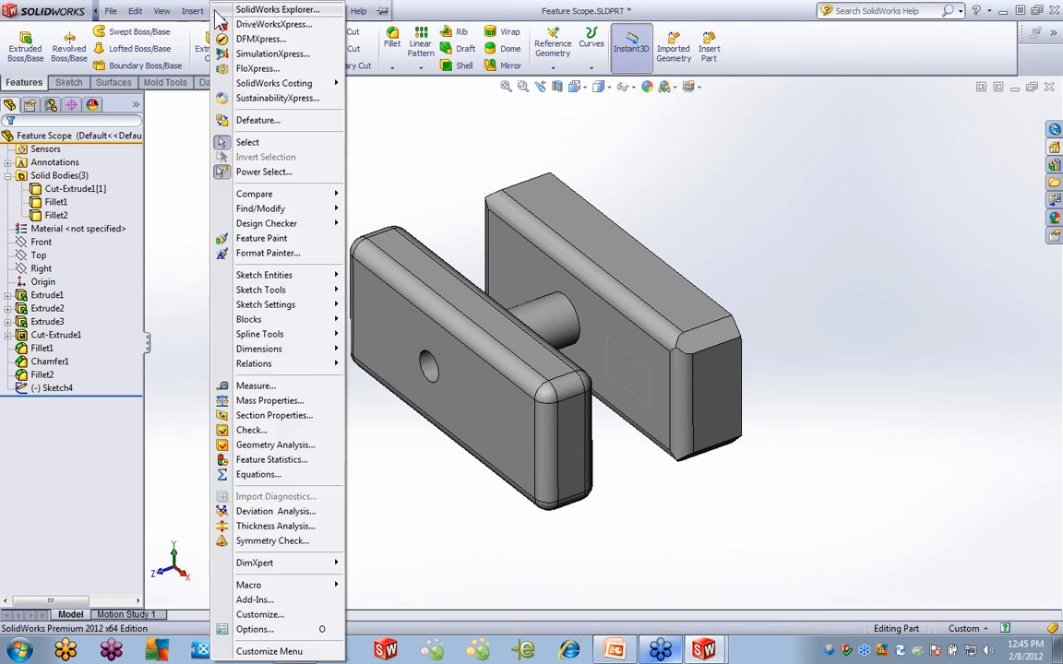
mouse_move(216, 65)
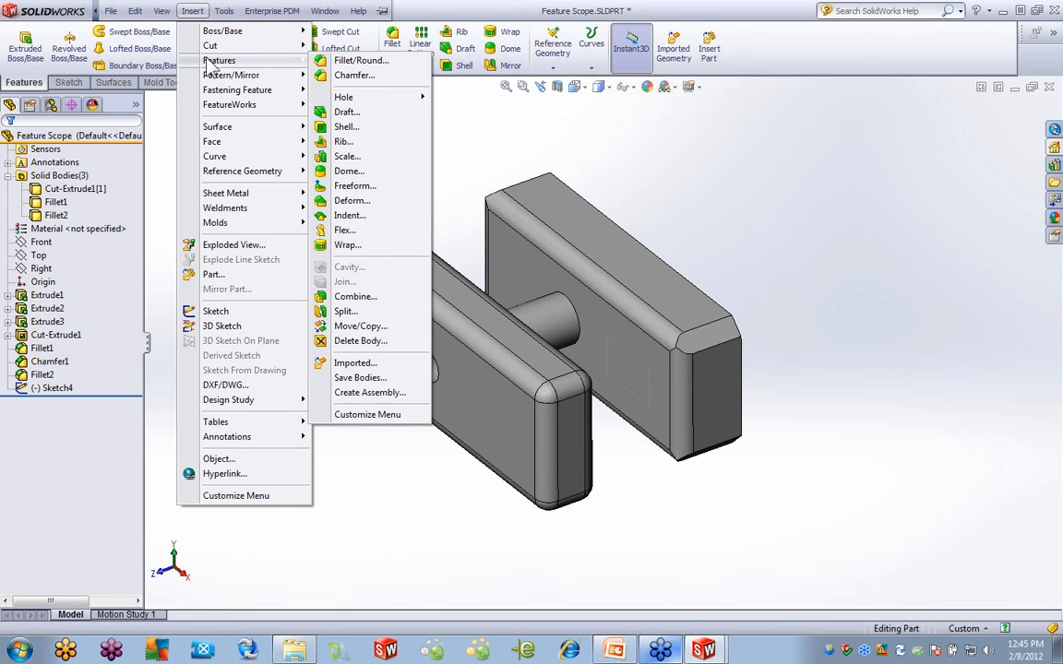
click(347, 311)
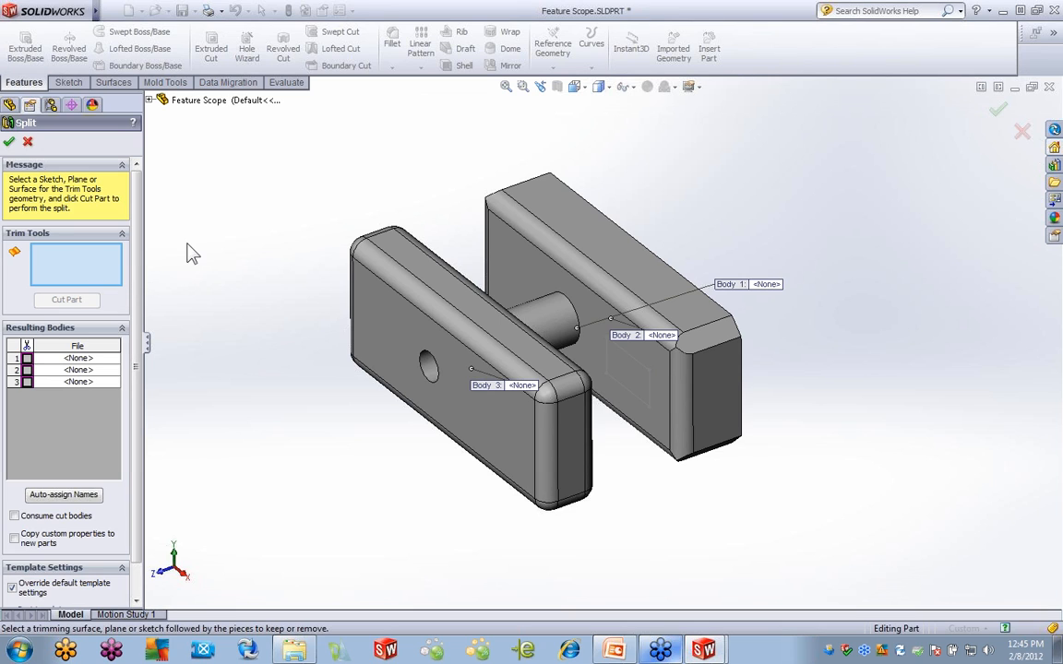
click(633, 365)
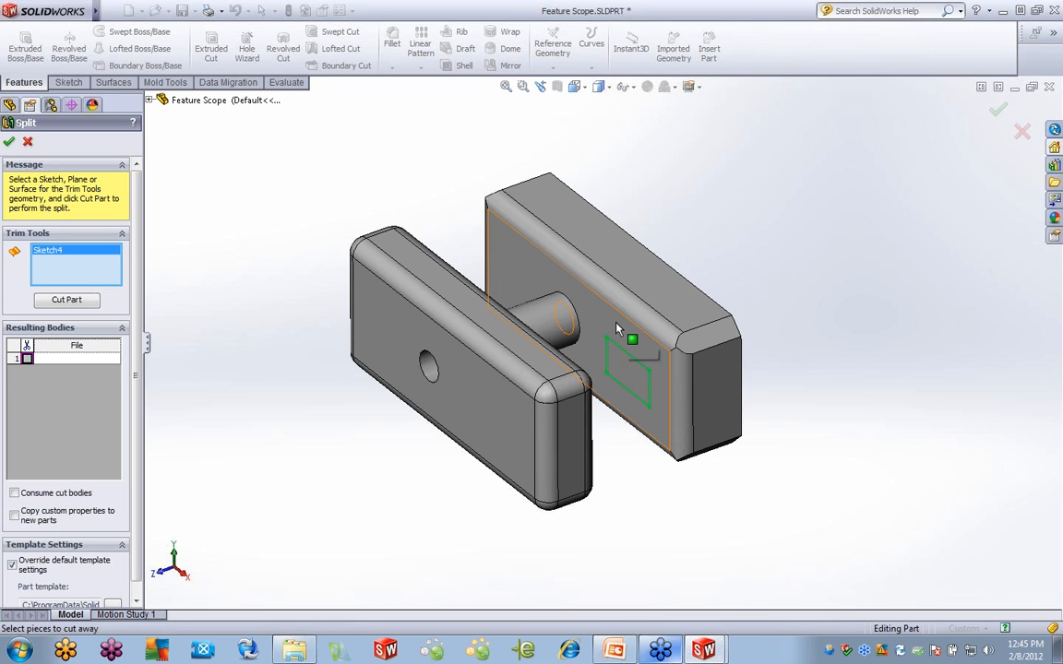
click(620, 383)
middle_drag(613, 438, 629, 468)
click(505, 433)
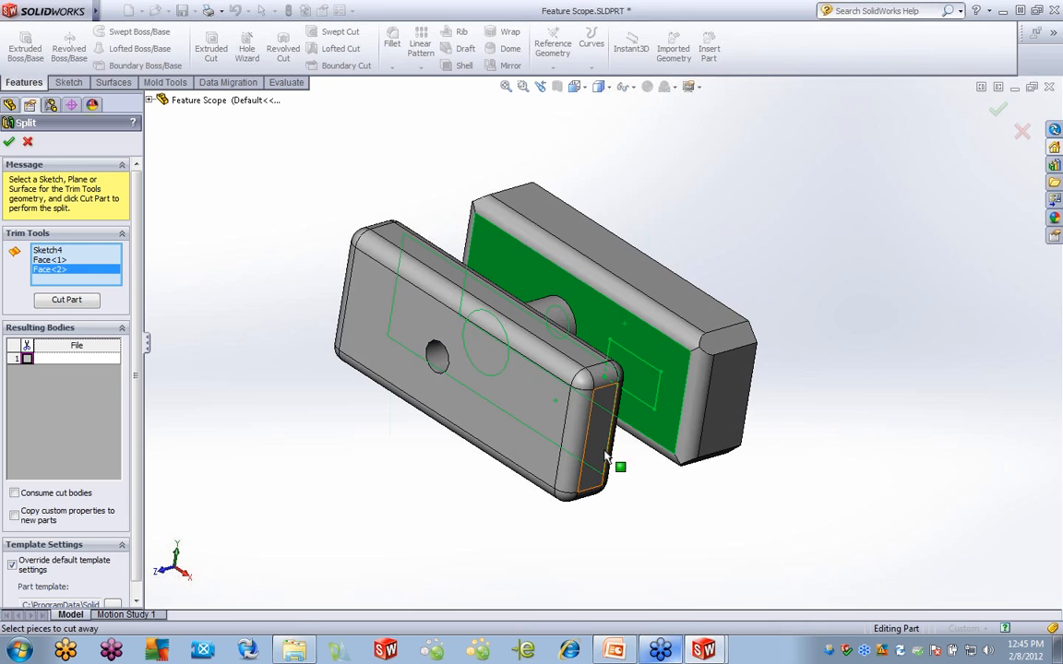
click(67, 301)
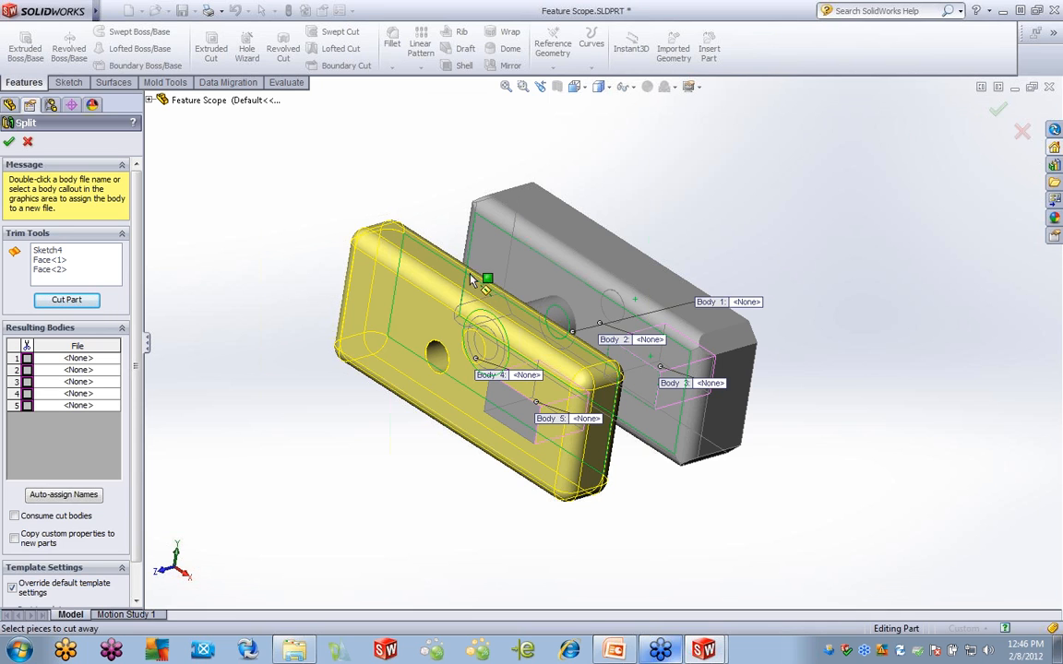
Spread the body callouts apart, auto-assign file names to all resulting bodies, and complete the split
drag(739, 304, 474, 188)
drag(709, 383, 817, 254)
drag(663, 343, 694, 180)
drag(580, 421, 668, 499)
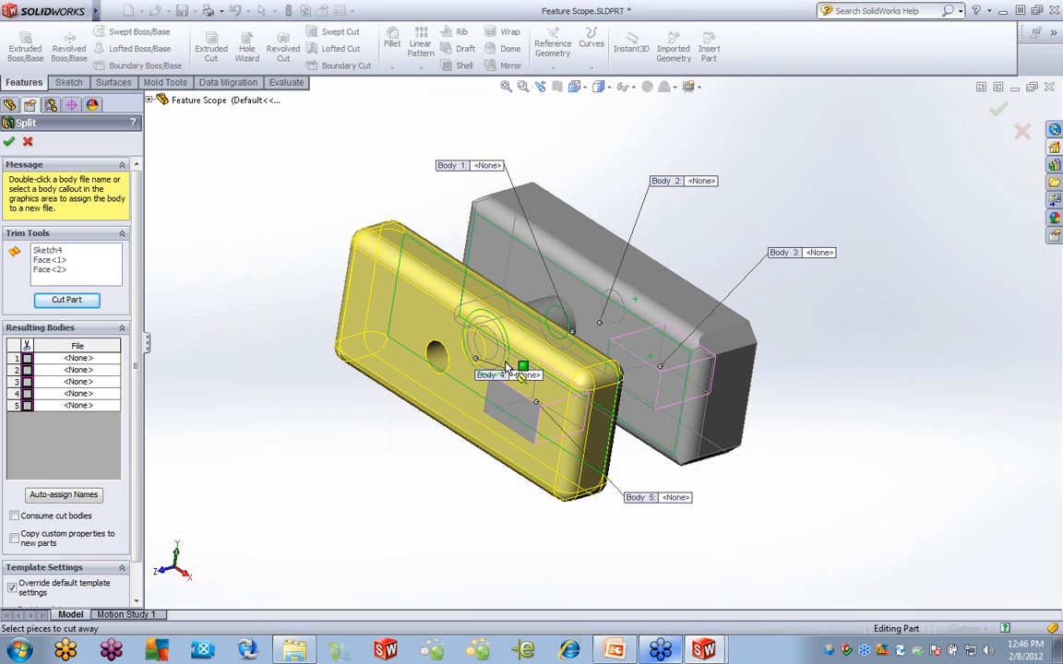
drag(498, 373, 309, 433)
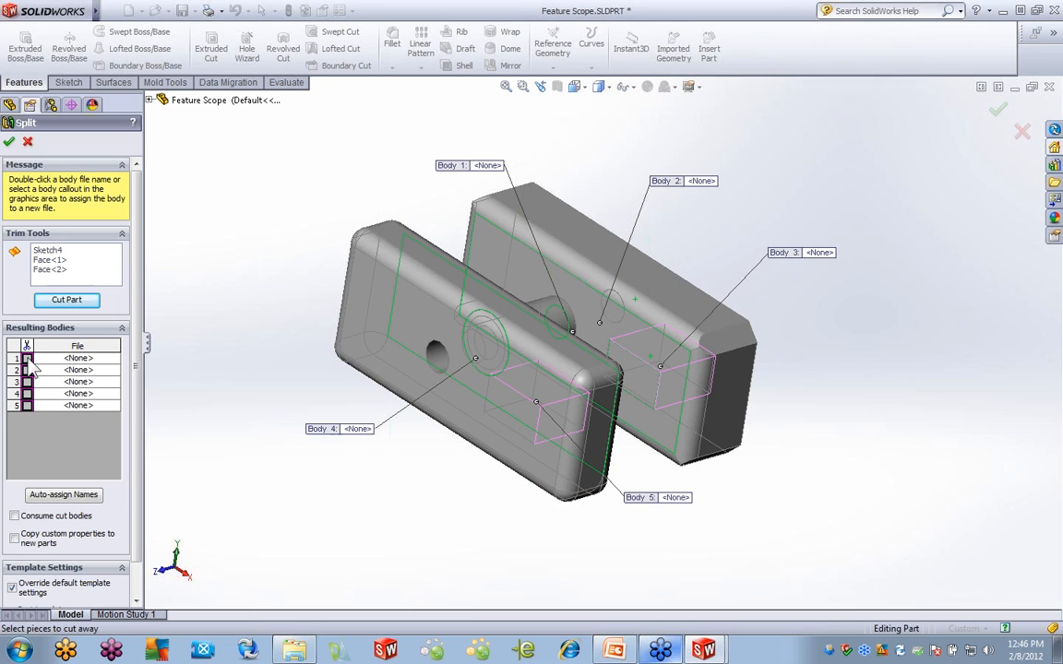
click(51, 495)
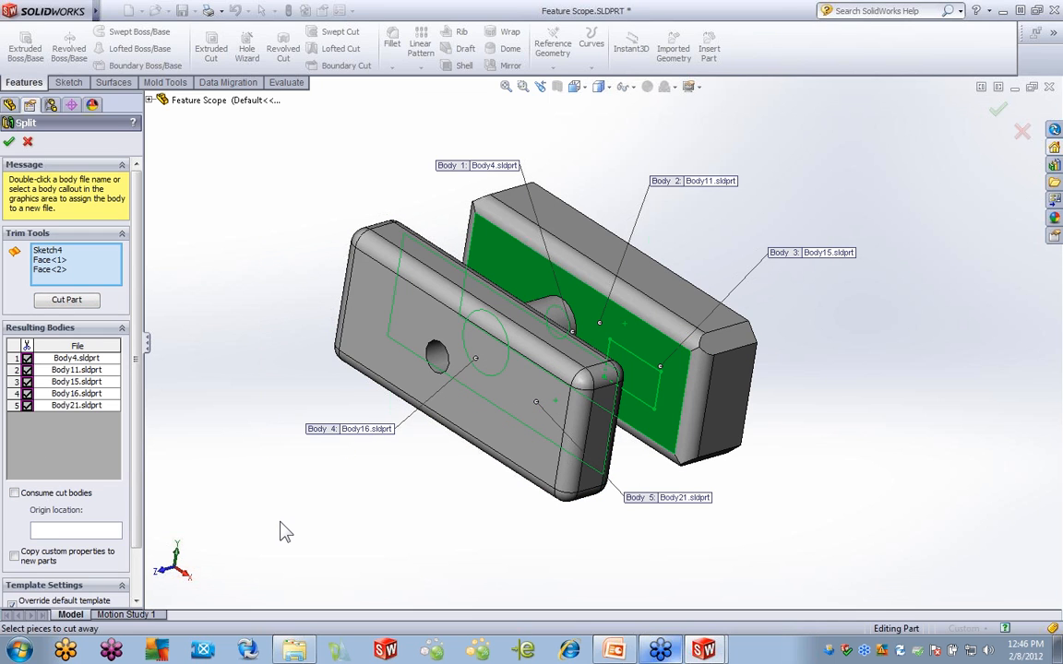
drag(140, 337, 126, 520)
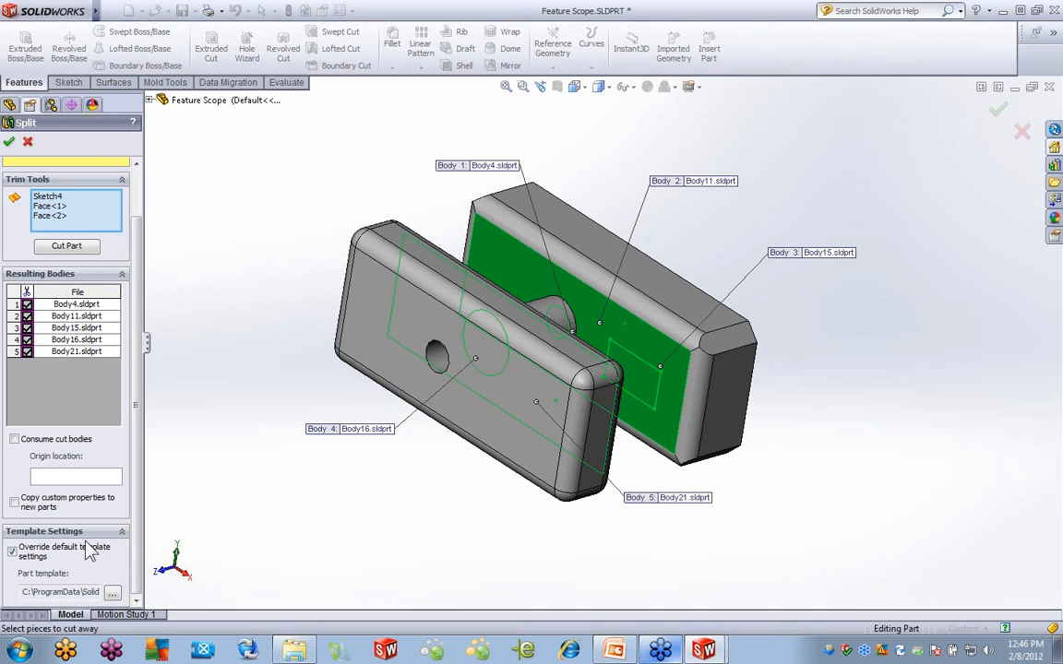
scroll(125, 352, up, 2)
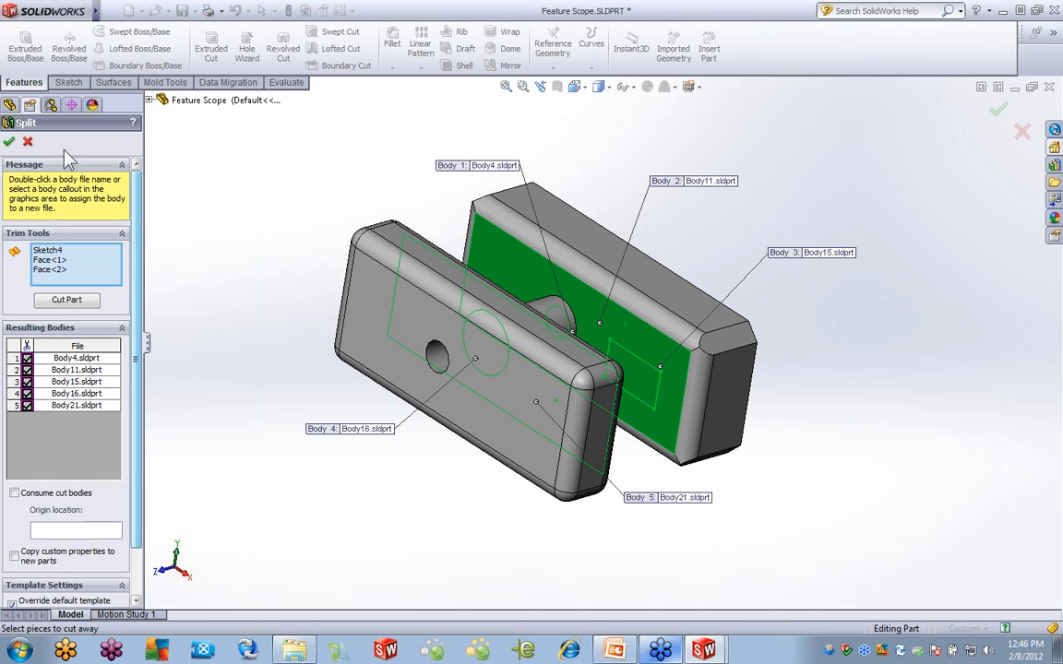
click(10, 141)
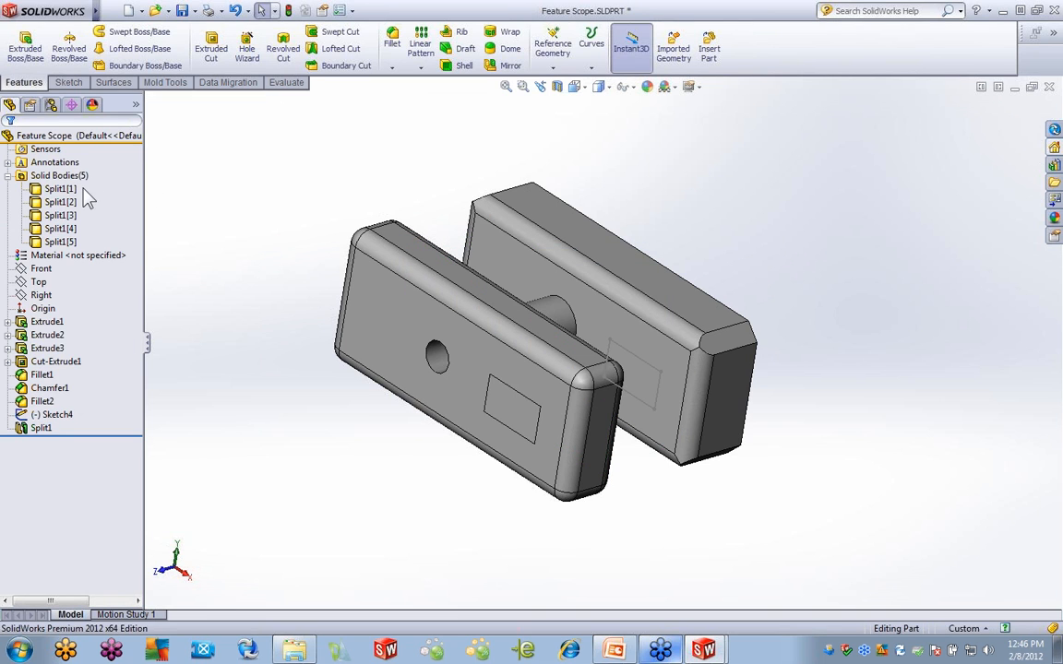
Examine which geometry each split body in the Solid Bodies folder represents
right_click(63, 177)
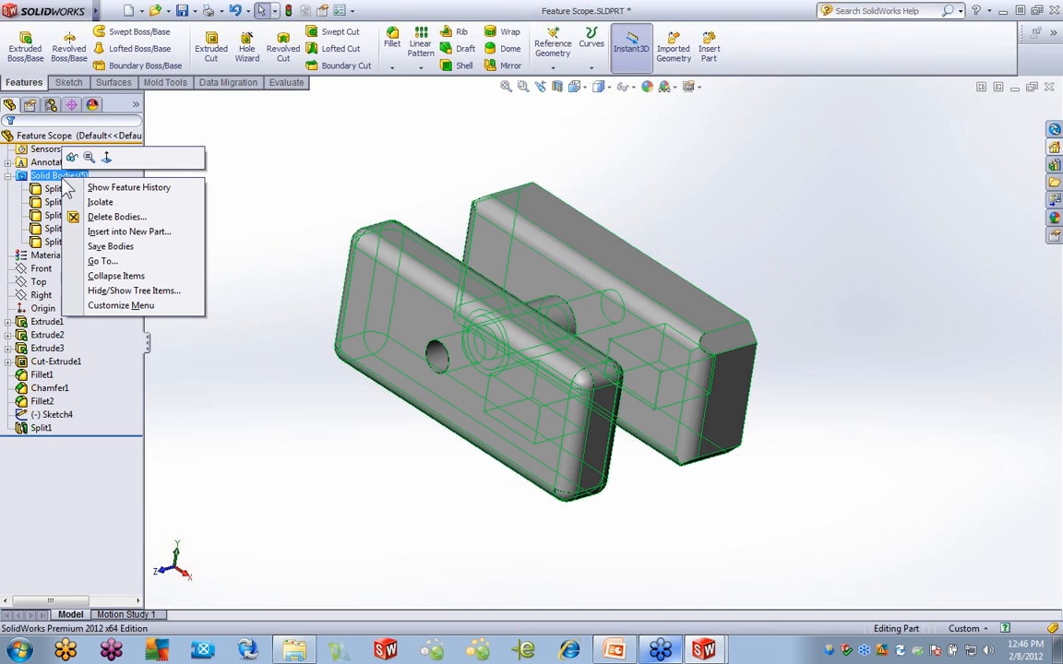
click(226, 415)
click(61, 188)
click(59, 201)
click(59, 228)
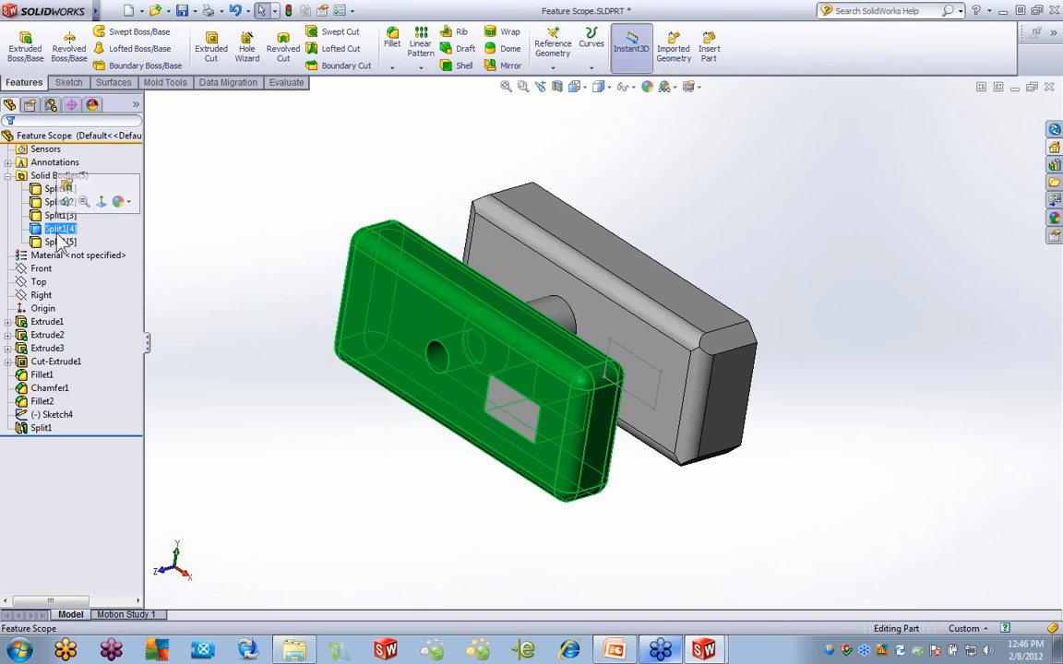
click(60, 242)
click(483, 494)
Hide the rectangular body split out of the front block and inspect the opening through it
middle_drag(484, 494, 531, 415)
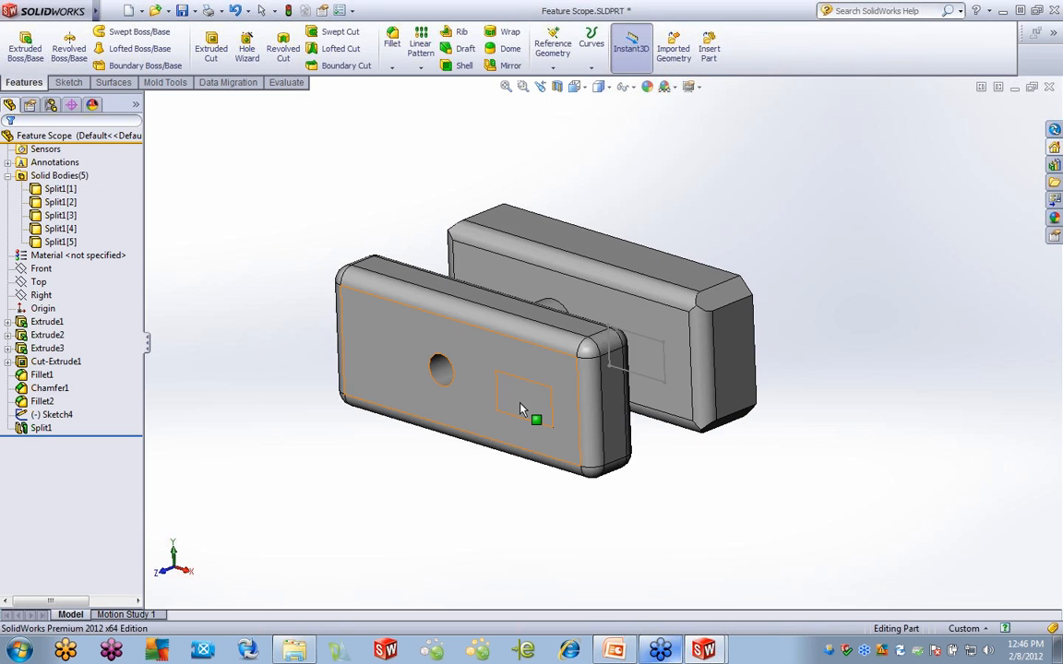
click(522, 411)
click(591, 360)
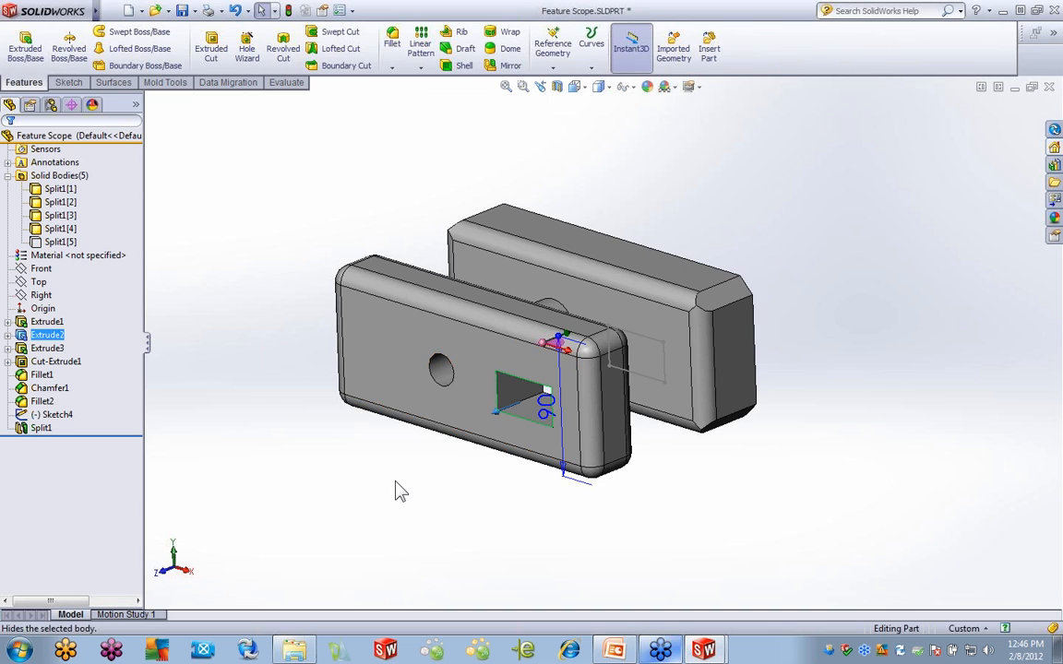
middle_drag(426, 499, 500, 465)
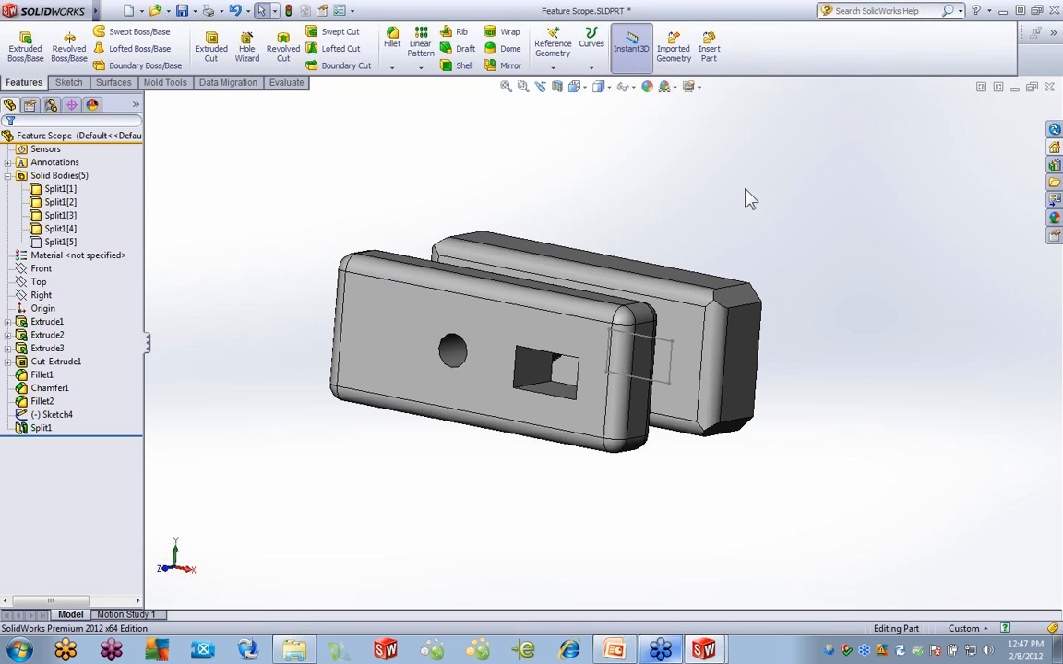
middle_drag(744, 196, 732, 256)
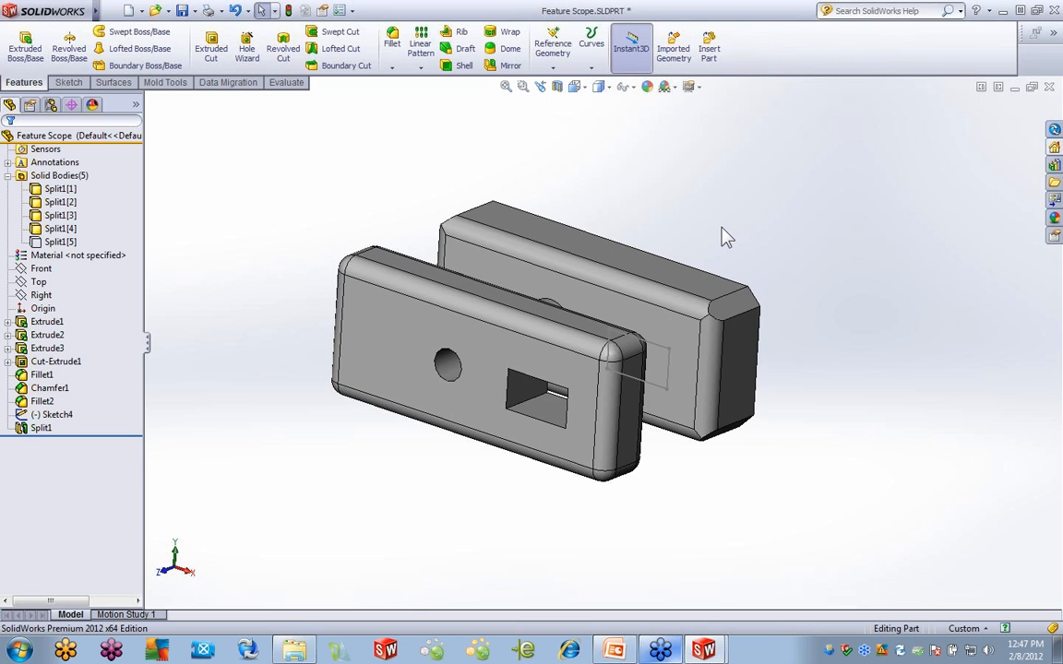
Insert DiaphramRing.sldprt into the part at the origin, with the link to the original part broken
click(715, 57)
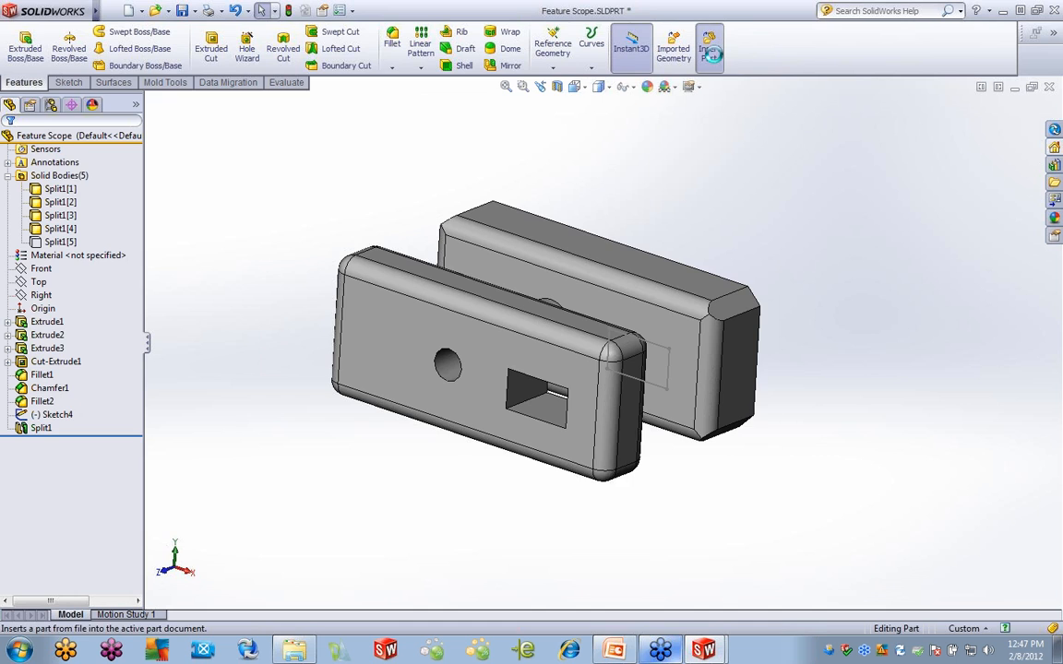
click(280, 246)
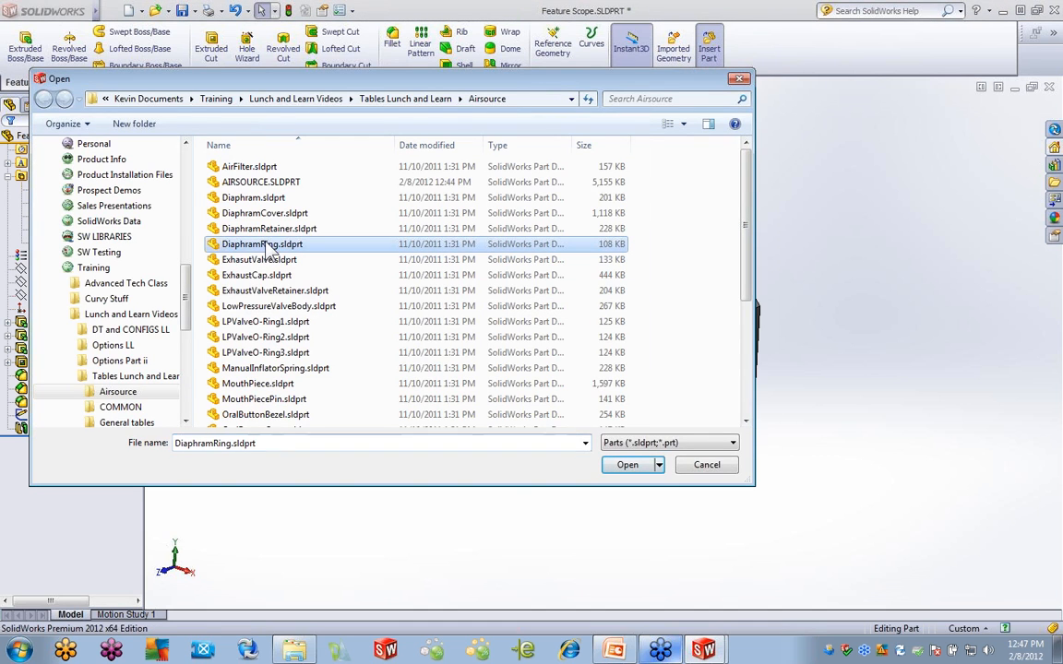
click(627, 465)
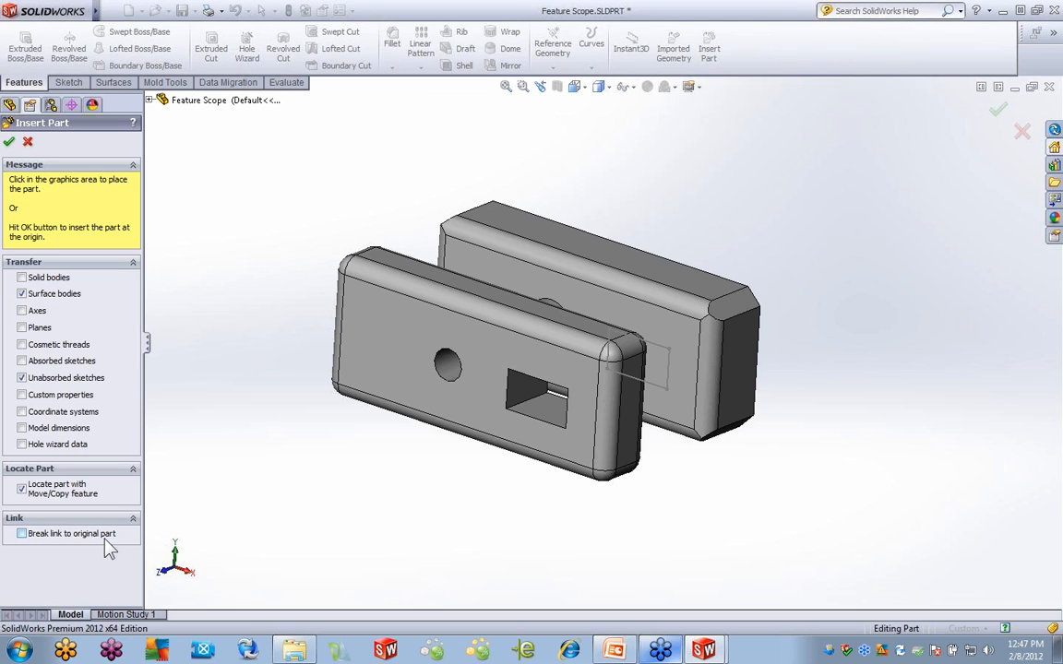
click(21, 534)
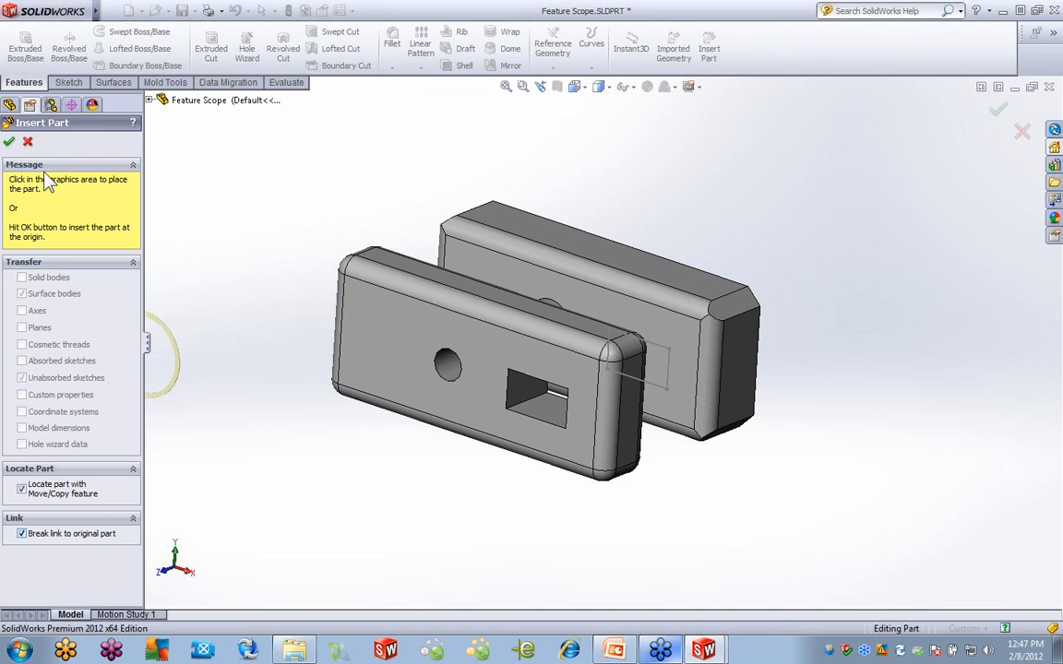
click(9, 143)
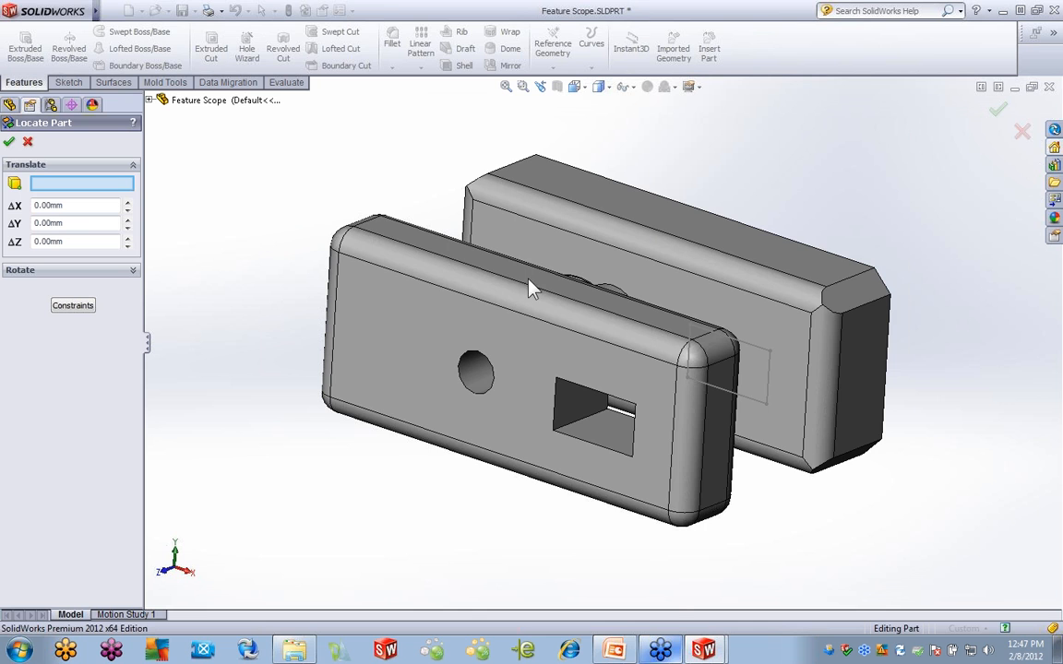
Try locating the inserted ring with a coincident mate between its flat face and the front block's inner face
middle_drag(519, 276, 500, 375)
scroll(508, 323, down, 8)
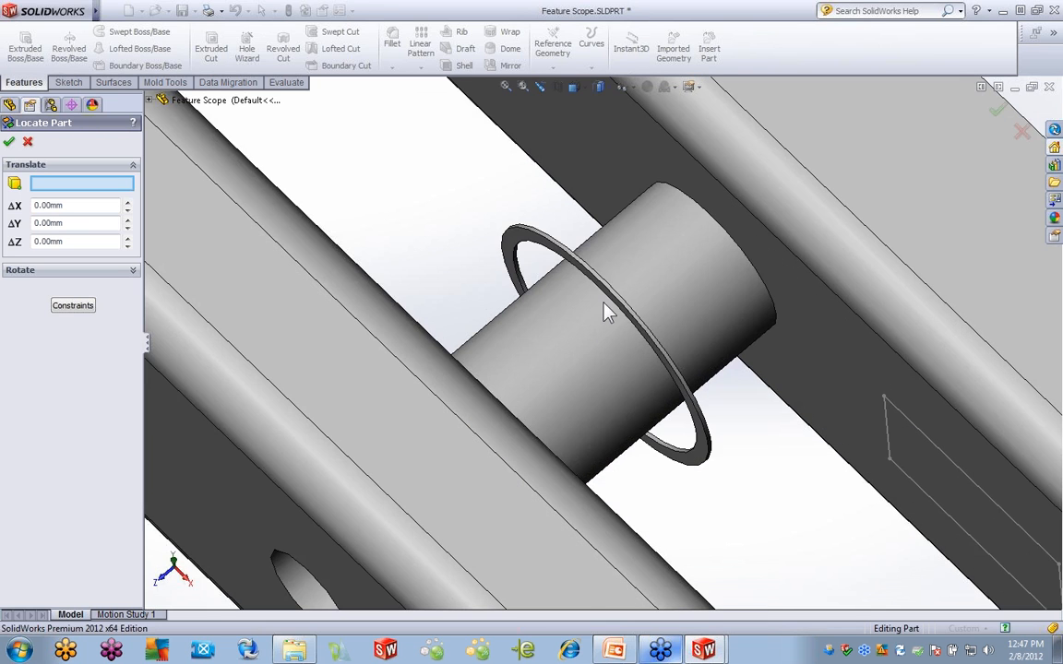
scroll(605, 310, up, 5)
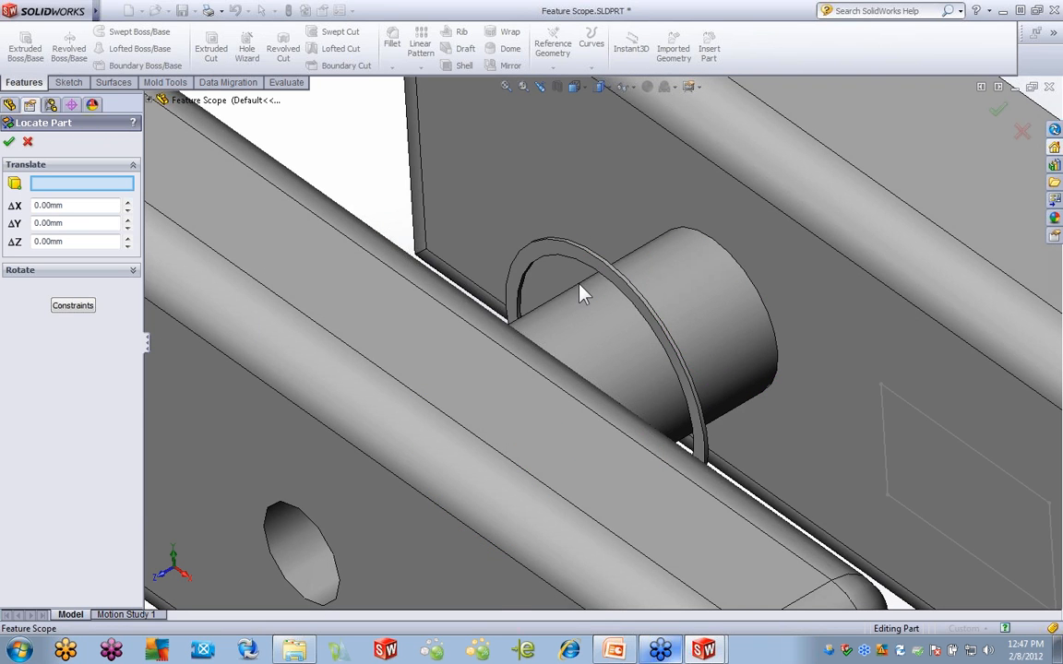
scroll(572, 314, up, 2)
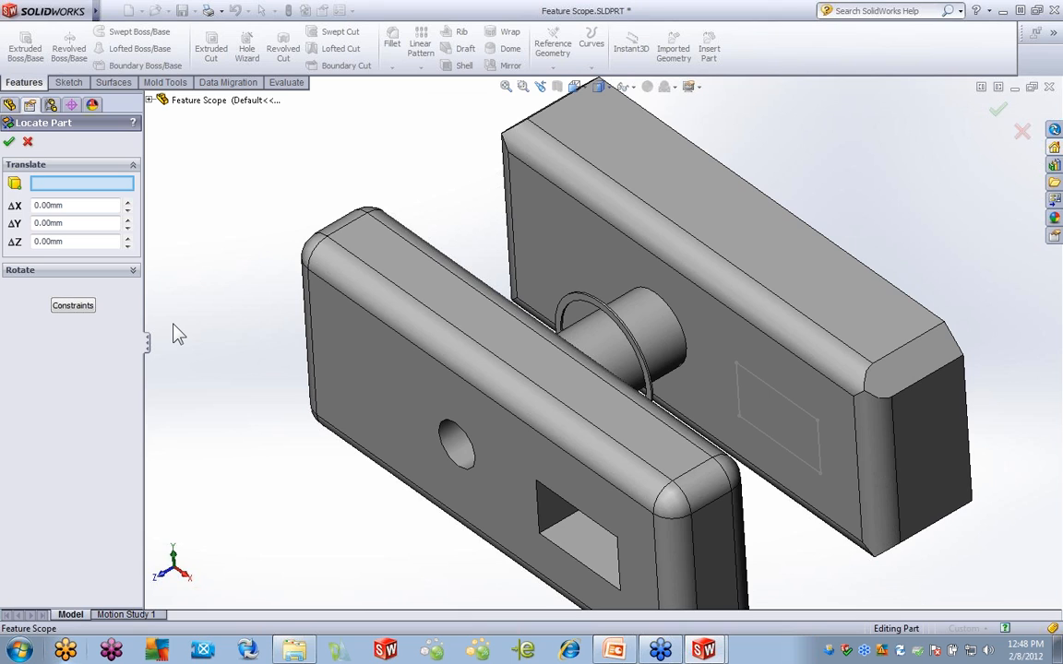
click(73, 307)
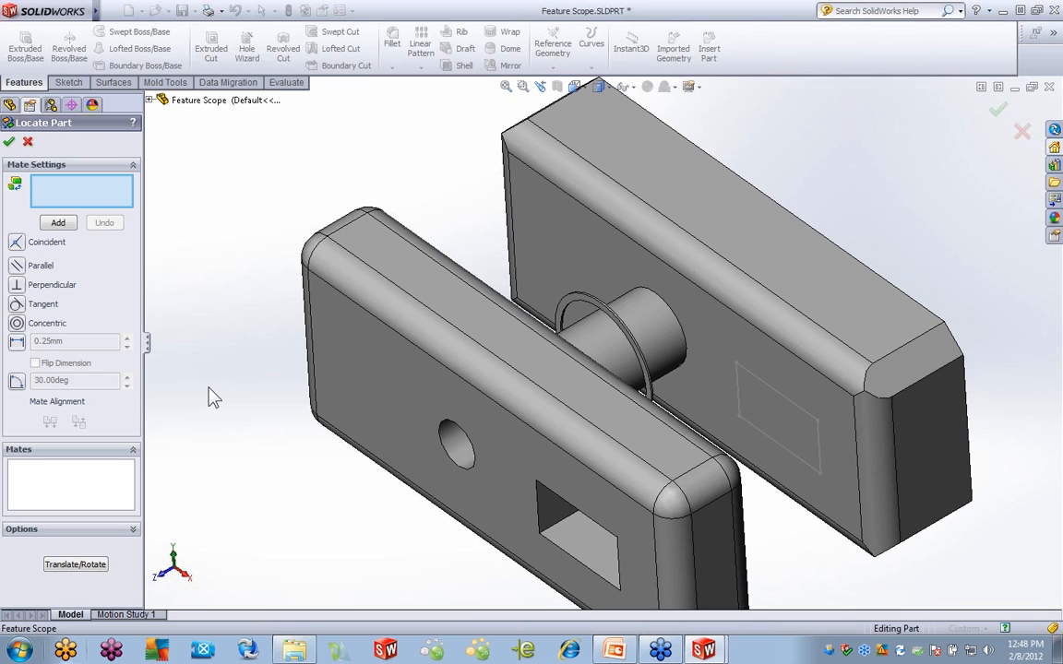
click(578, 303)
middle_drag(616, 338, 540, 309)
click(540, 309)
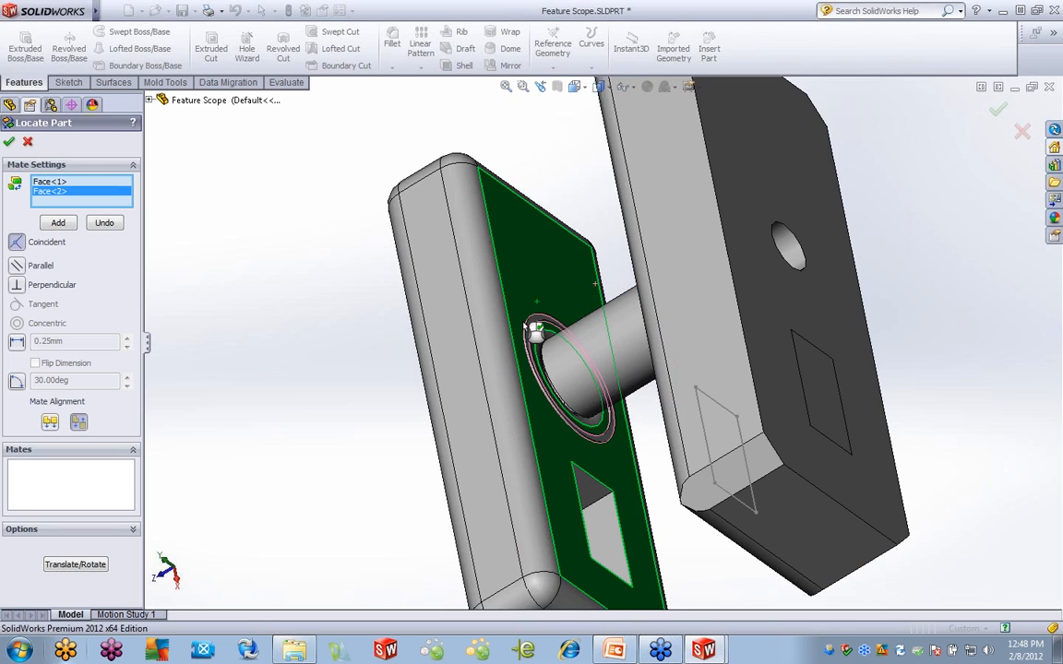
click(58, 223)
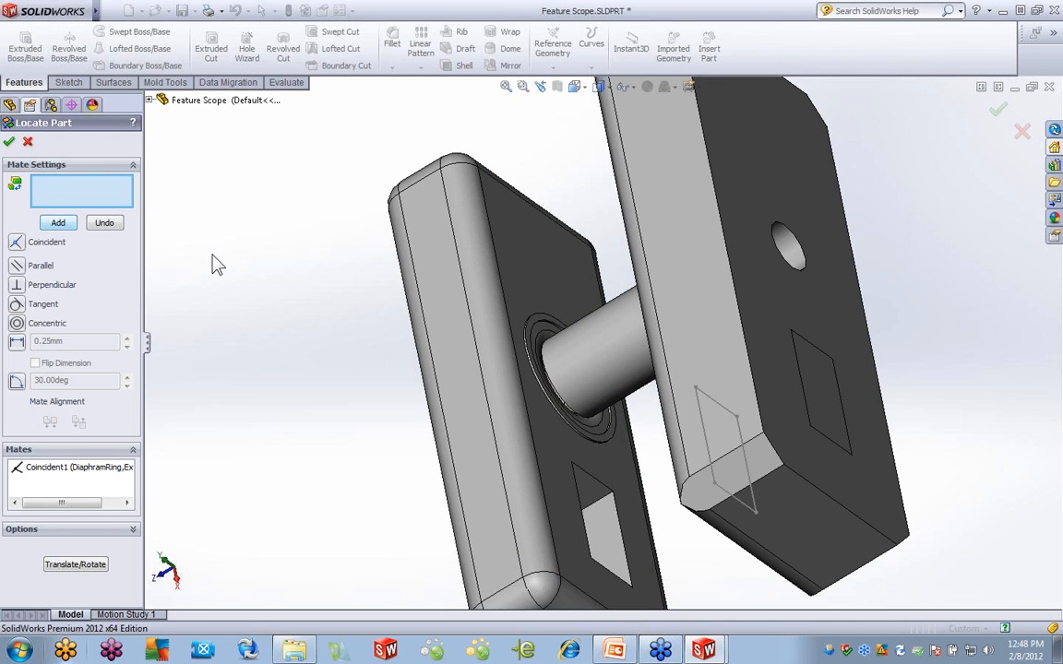
Try adding a concentric mate between the ring's inner cylindrical face and the connecting pin
scroll(540, 341, down, 6)
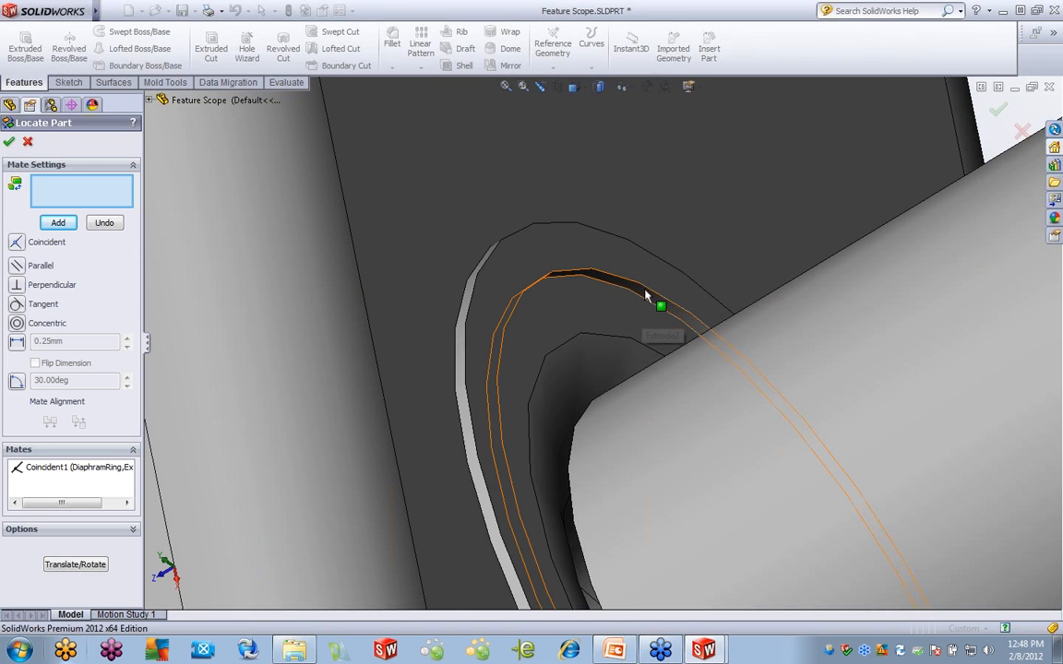
click(644, 292)
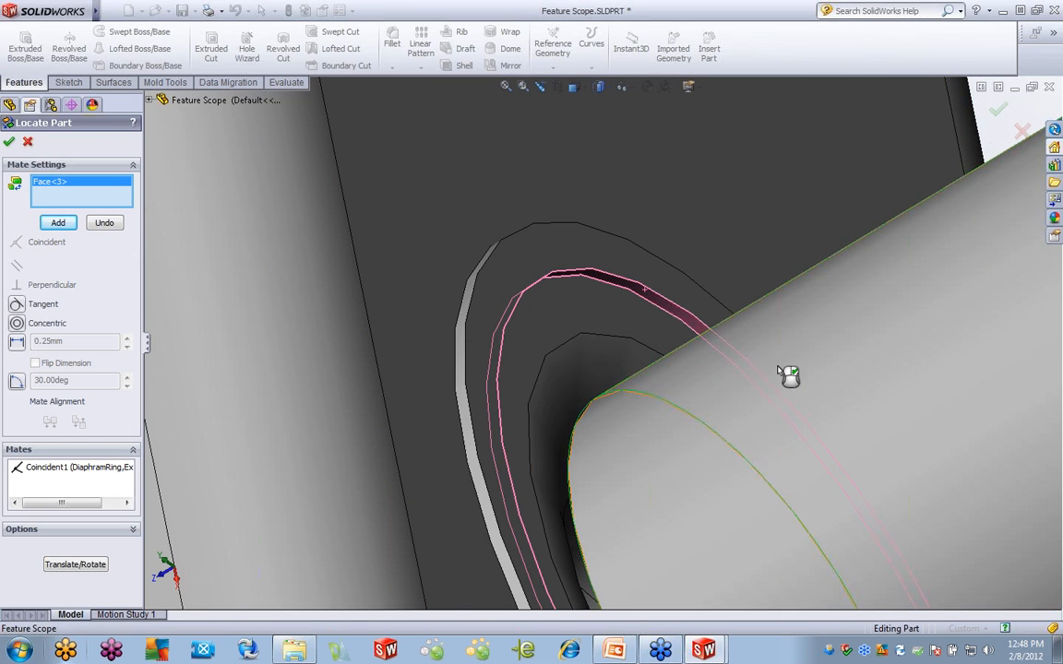
click(781, 372)
click(69, 226)
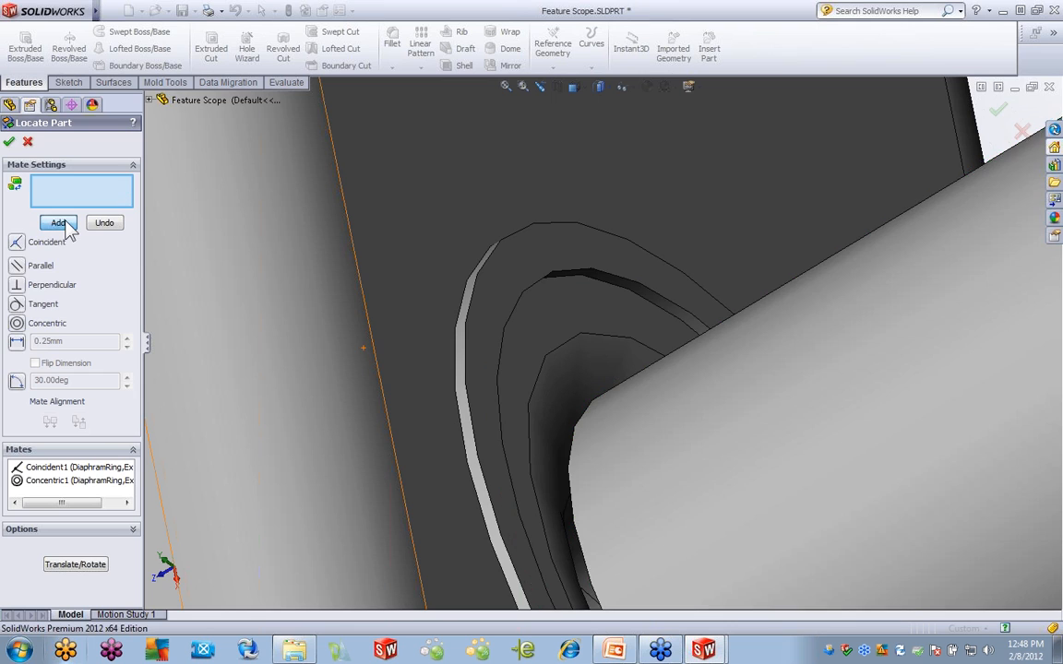
scroll(217, 290, up, 6)
middle_drag(532, 409, 592, 301)
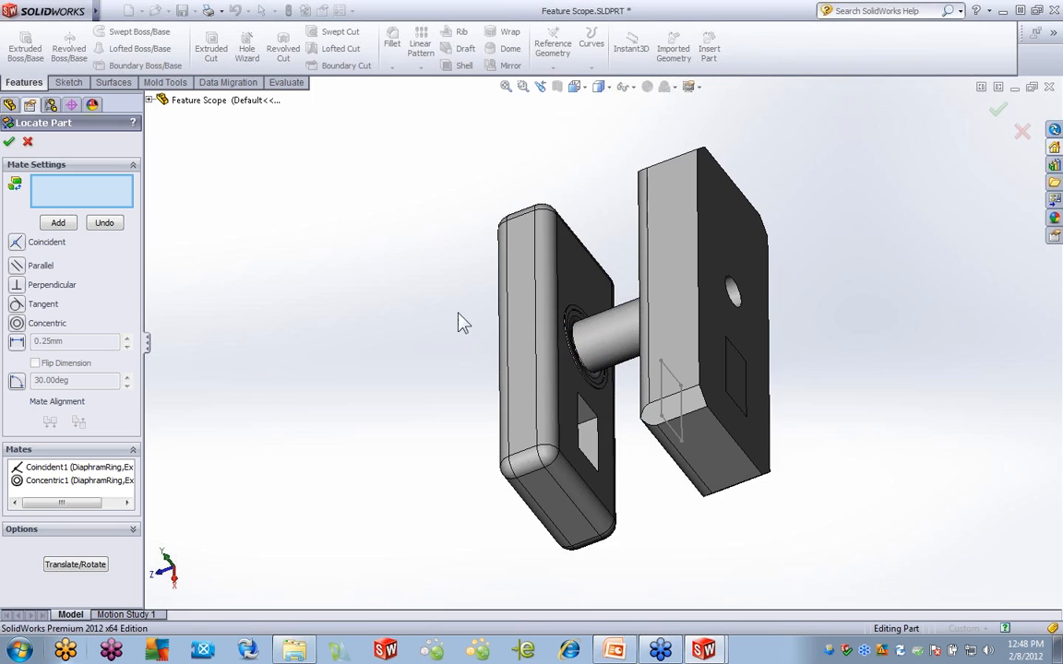
Leave the ring where it was inserted, discarding its location mates, and expand the DiaphramRing Features1 folder
click(27, 143)
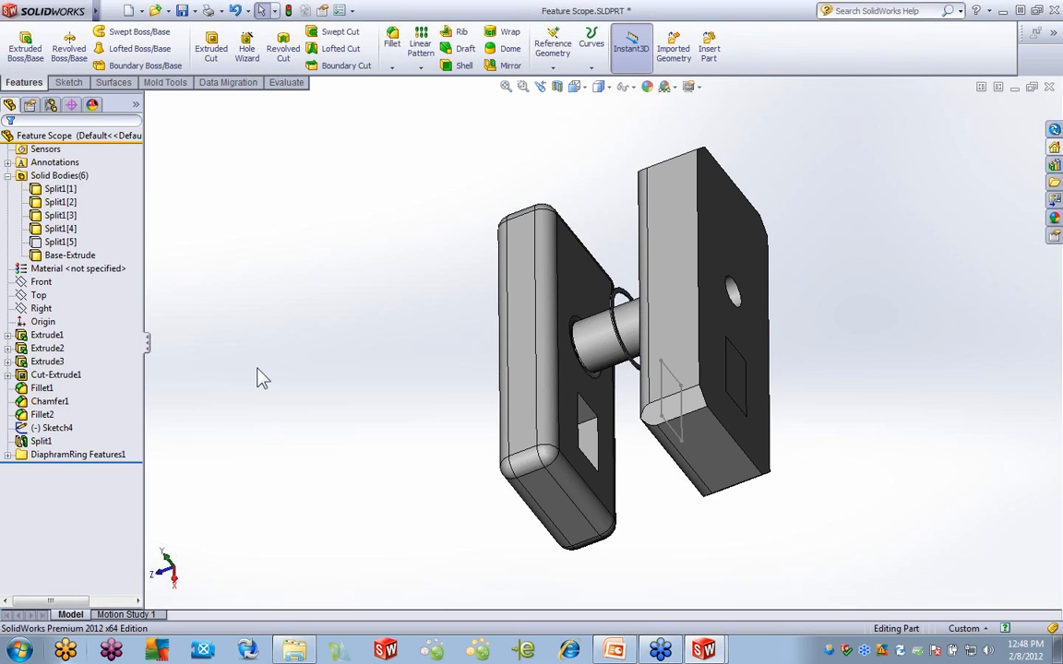
click(8, 455)
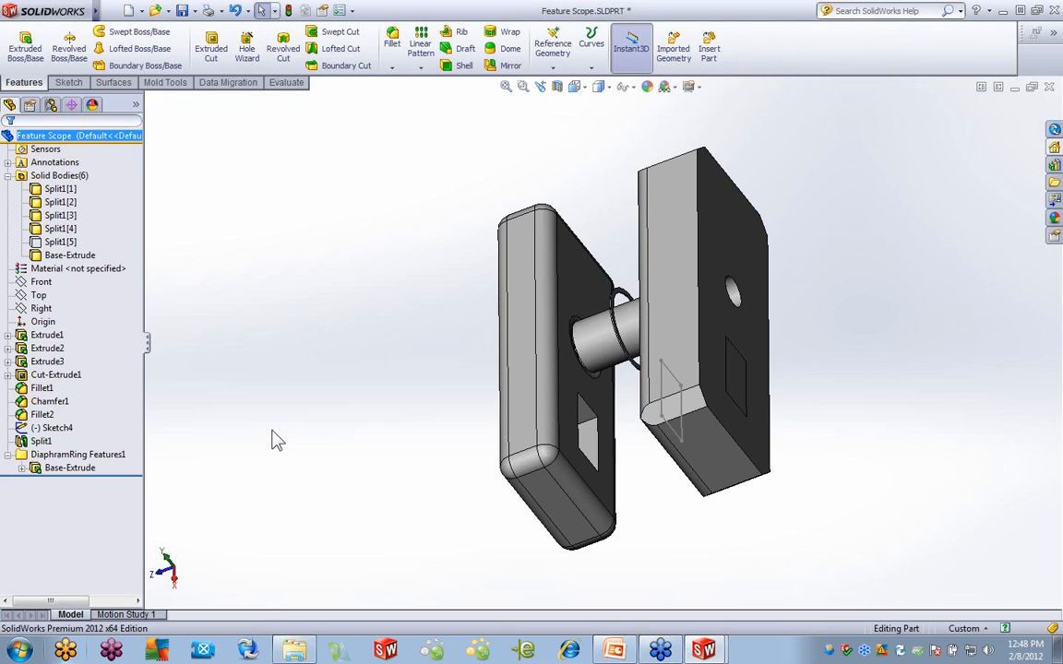
Close the Feature Scope part and return to the AIRSOURCE part
middle_drag(356, 462, 422, 407)
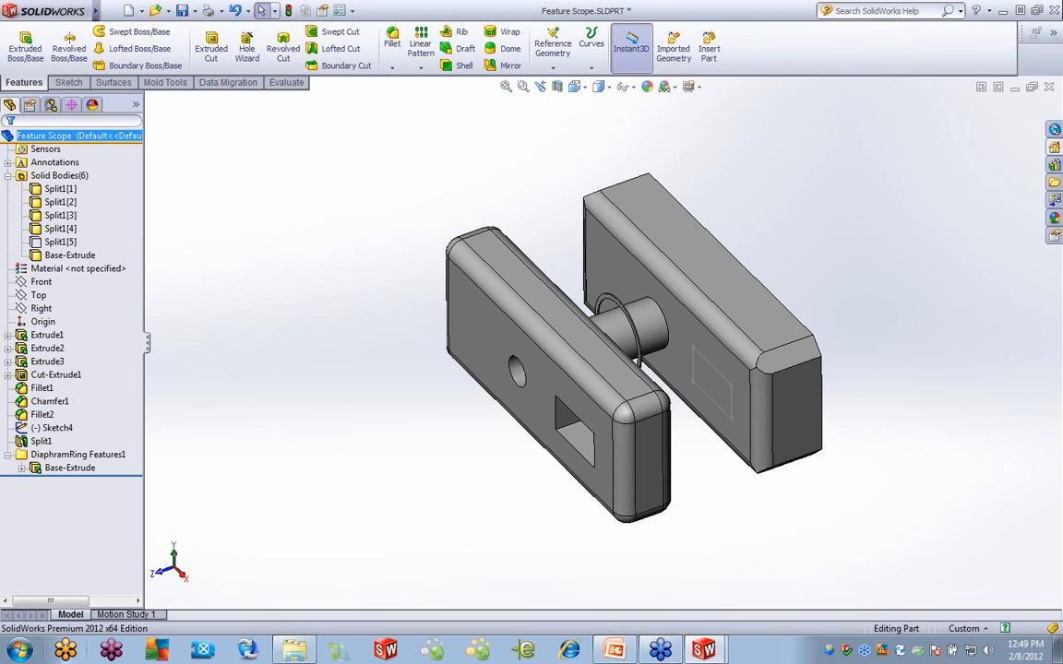
click(1052, 86)
click(564, 348)
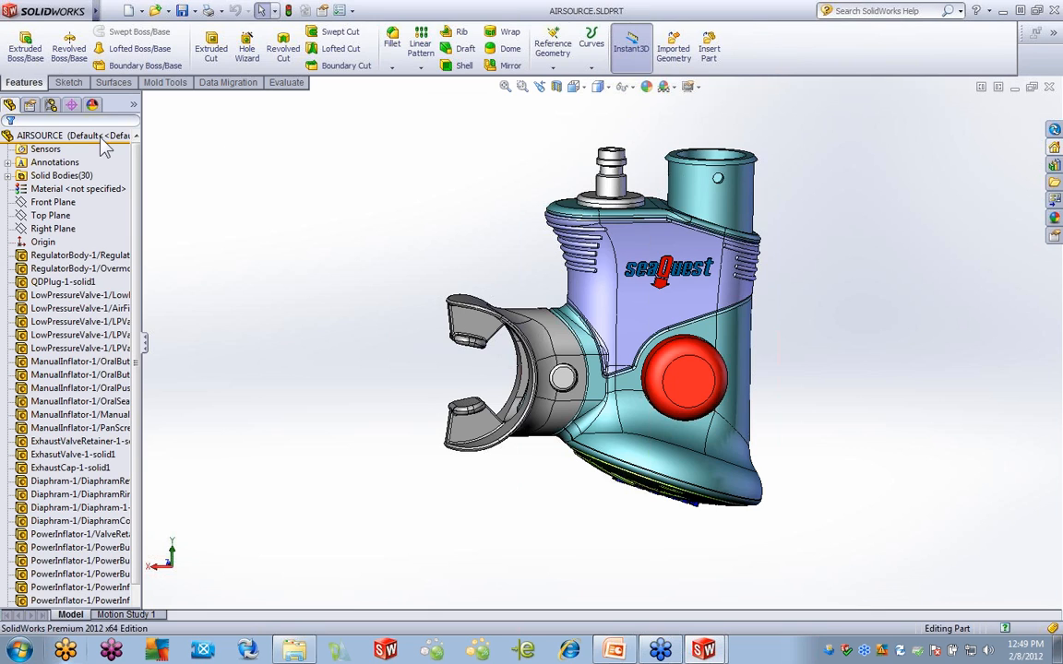
Create a new exploded view in the Default configuration and pull the mouthpiece about 4.68 in away from the body along X
click(53, 105)
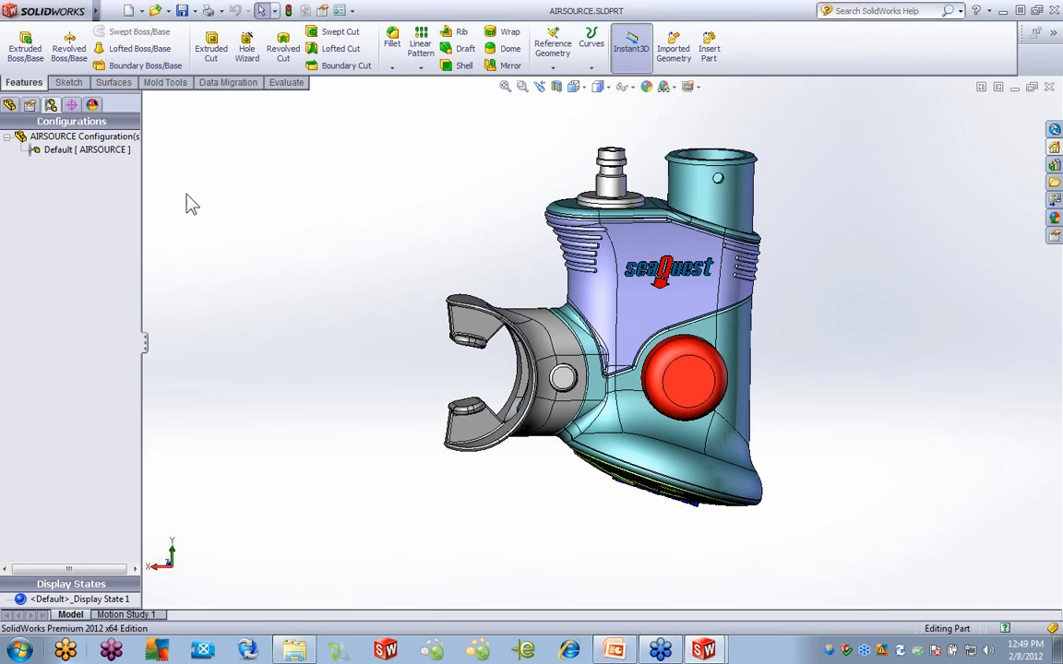
right_click(69, 153)
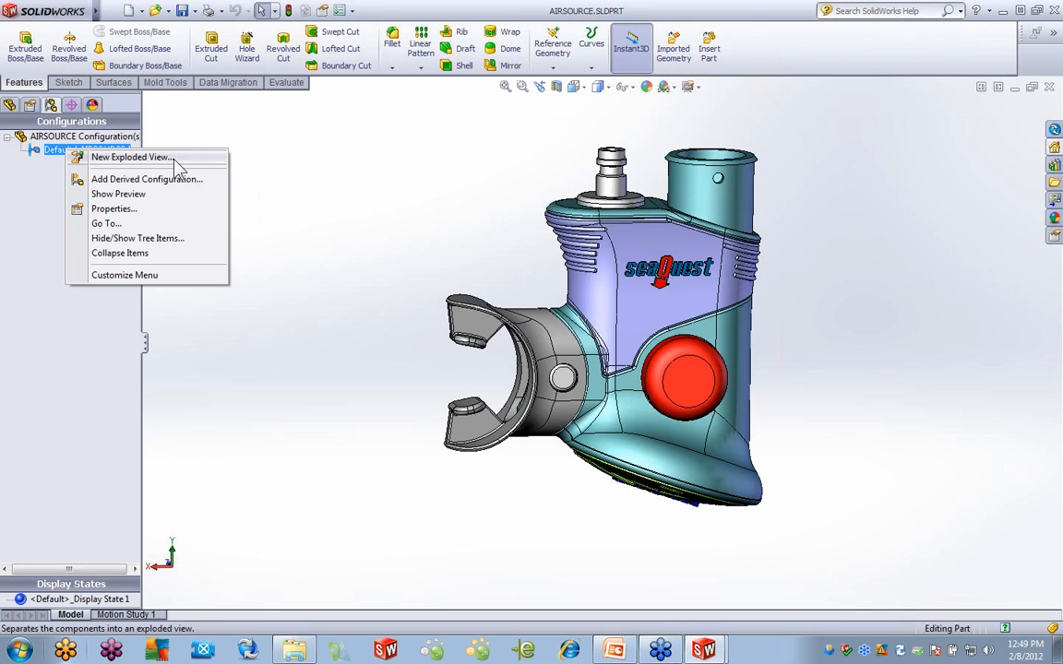
click(129, 157)
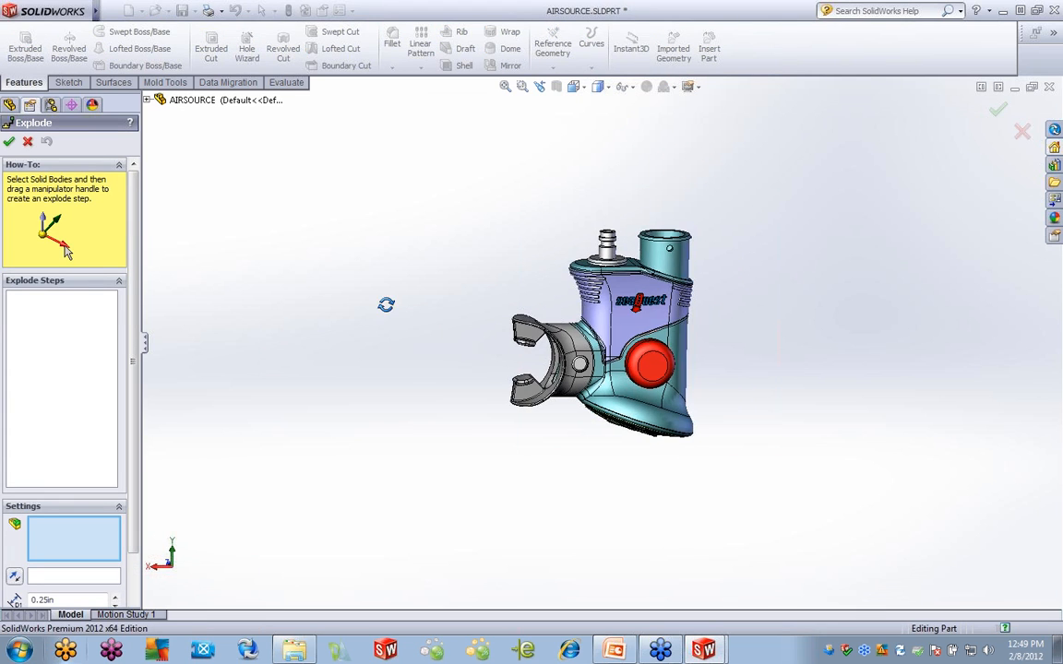
click(530, 351)
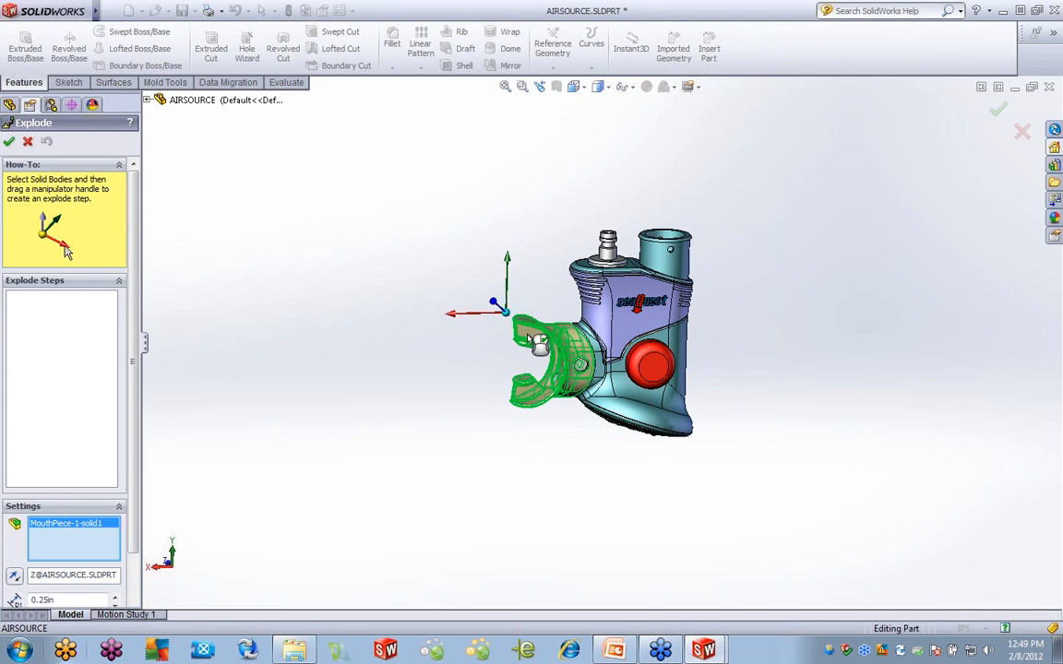
drag(465, 314, 238, 317)
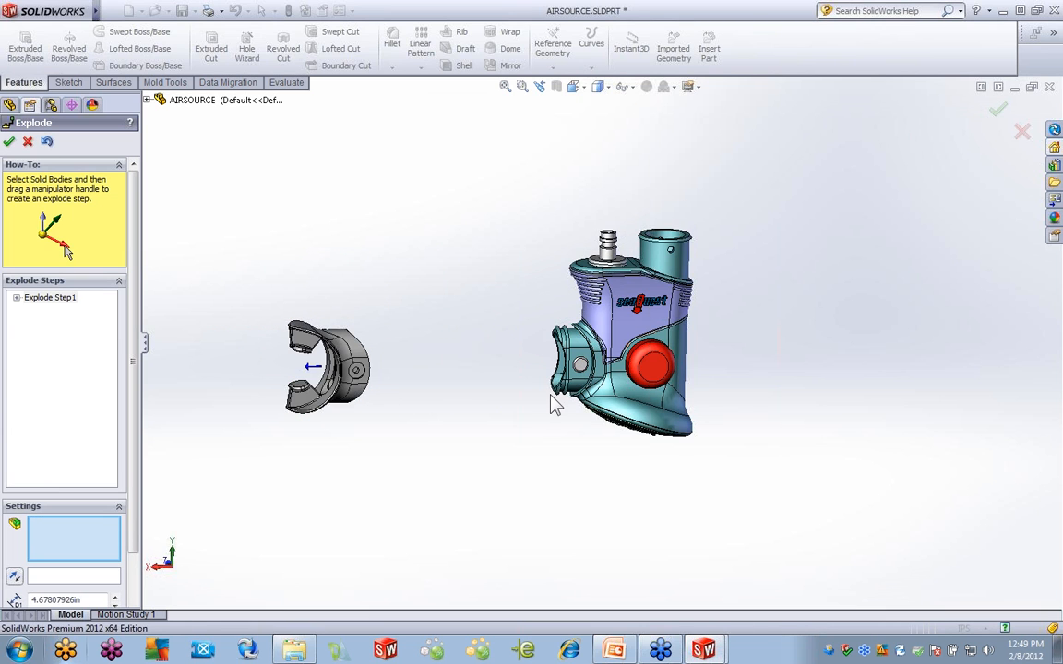
Add an explode step moving the mouthpiece pin about 1.29 in outward along Z
middle_drag(553, 403, 573, 418)
scroll(574, 380, down, 2)
scroll(574, 380, down, 2)
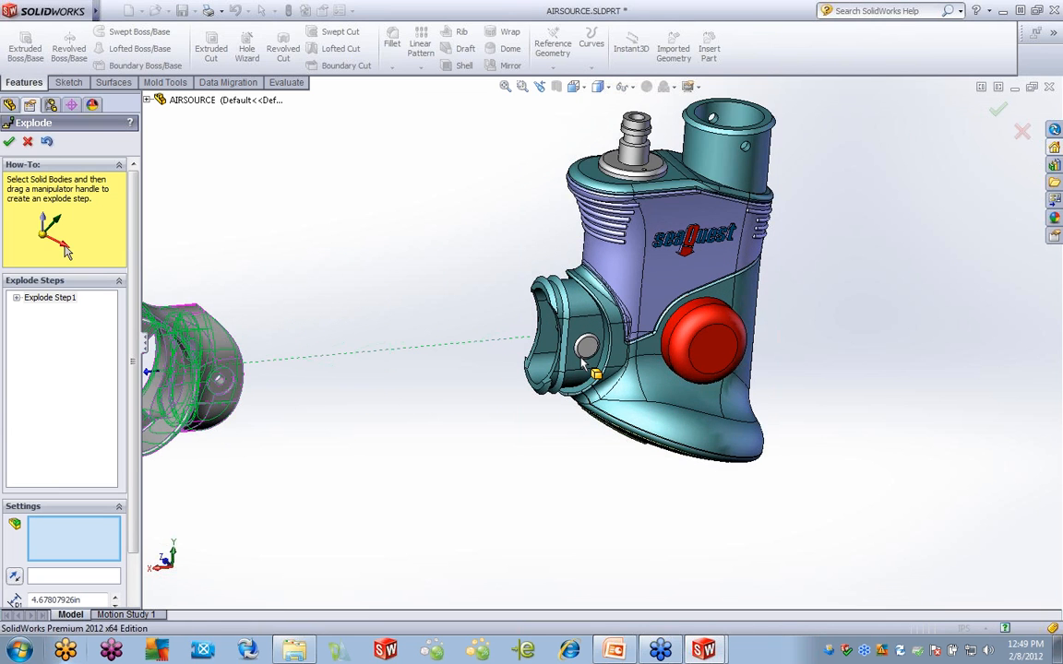
click(548, 320)
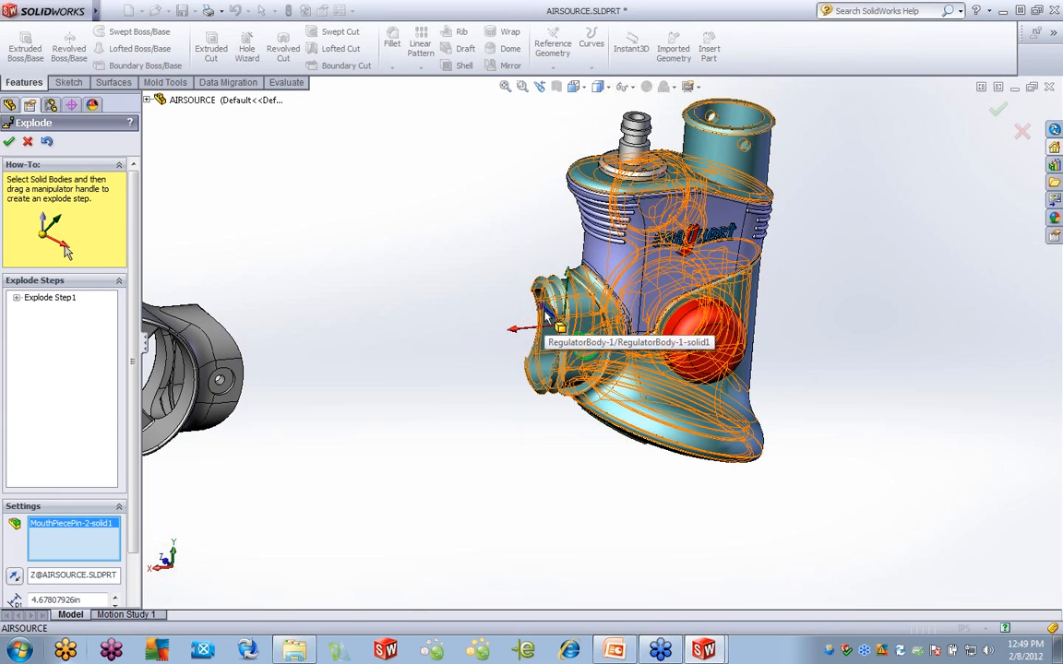
drag(544, 314, 591, 351)
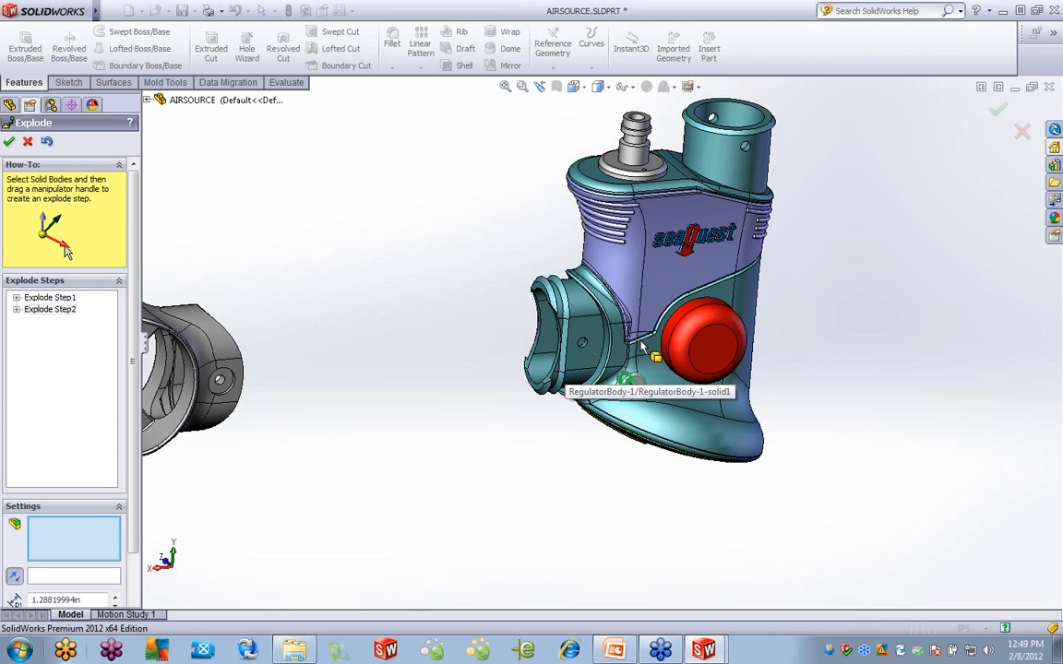
Explode the red button cover about 2.16 in and the blue push rod about 1.09 in outward along Z, and finish the exploded view
click(683, 355)
drag(637, 286, 722, 358)
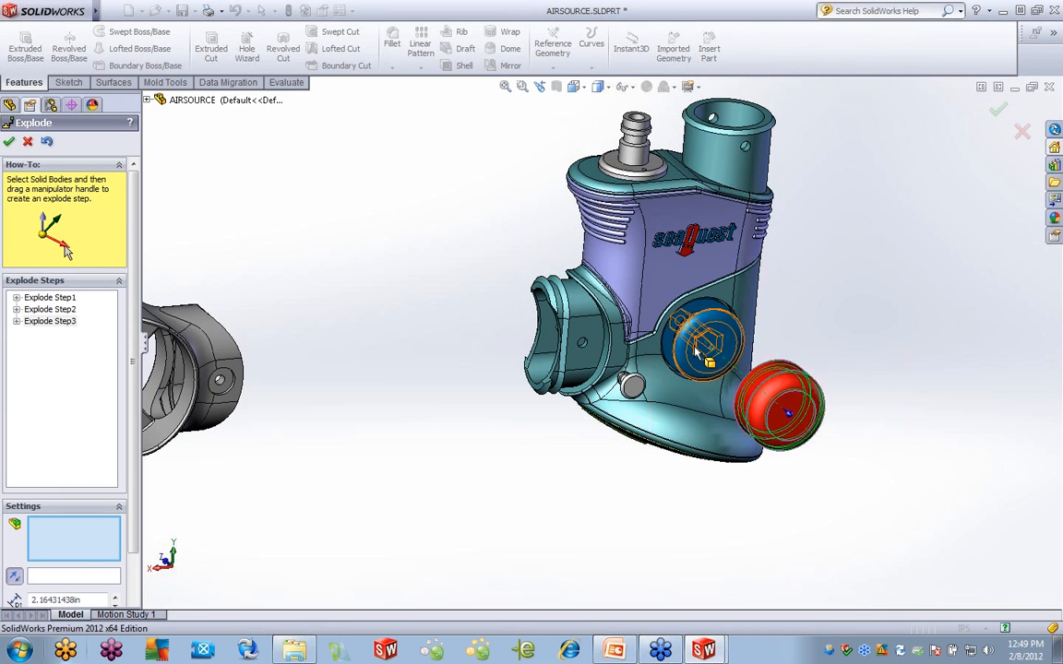
click(703, 337)
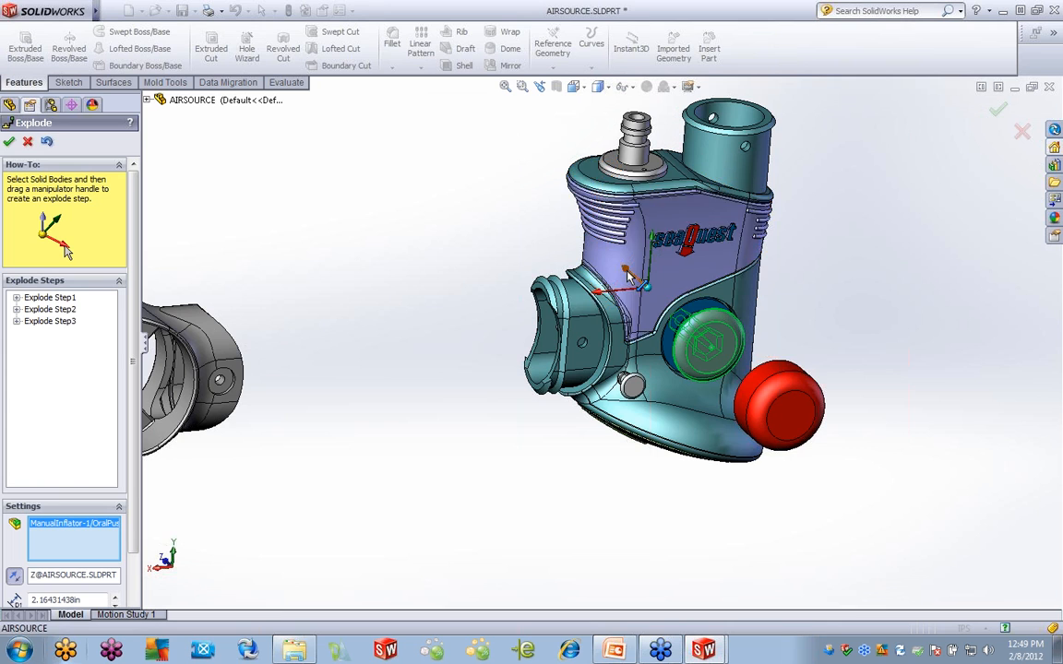
drag(628, 275, 673, 304)
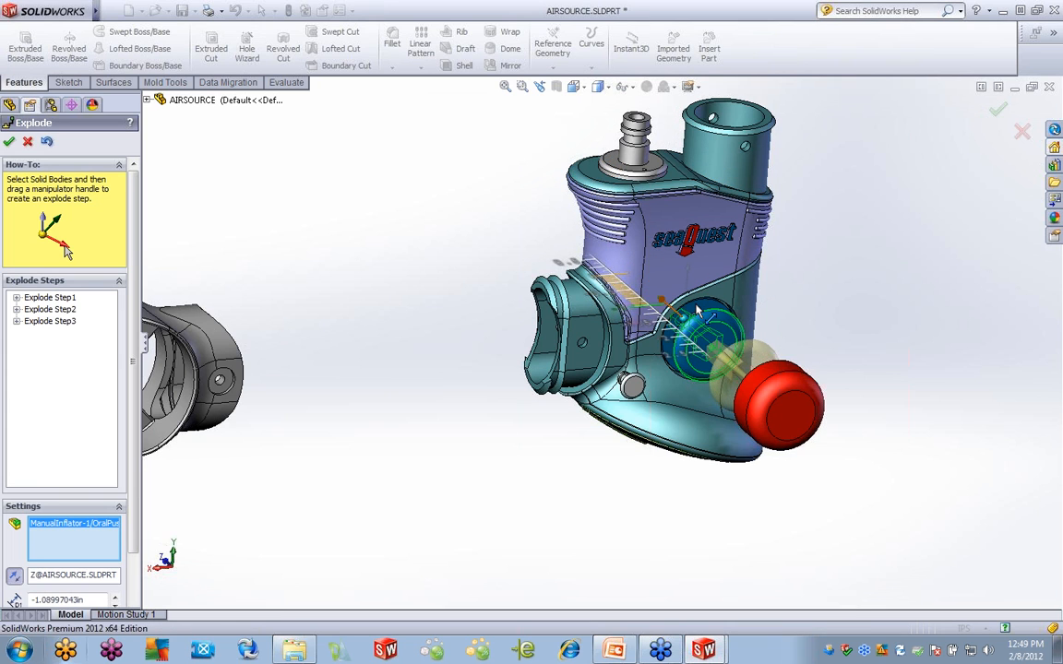
click(9, 142)
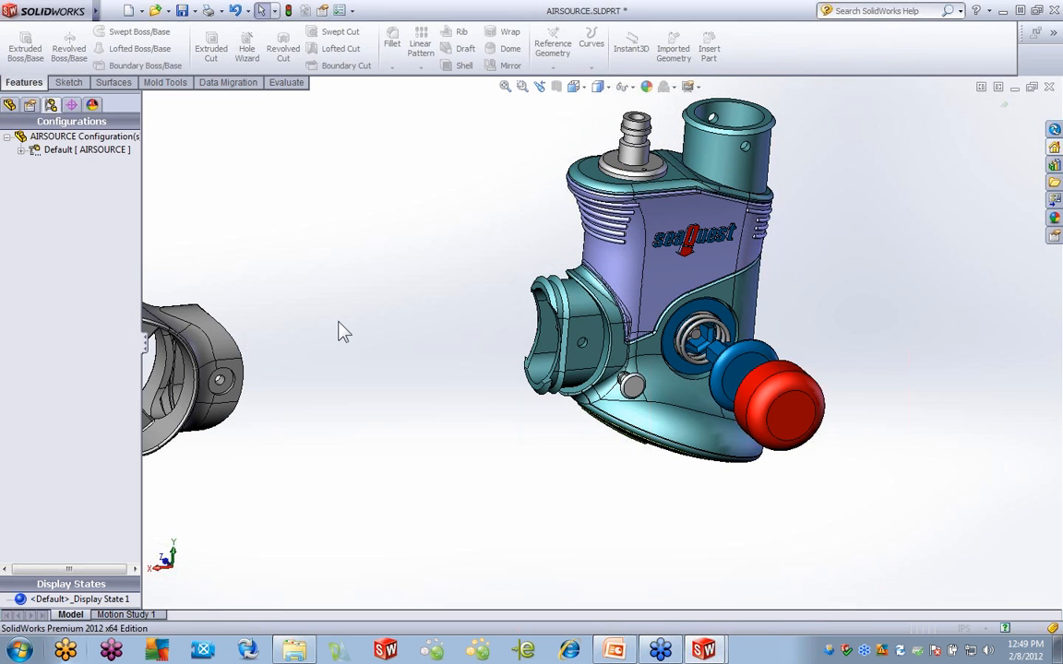
Collapse the new exploded view under the Default configuration and explode it again
key(f)
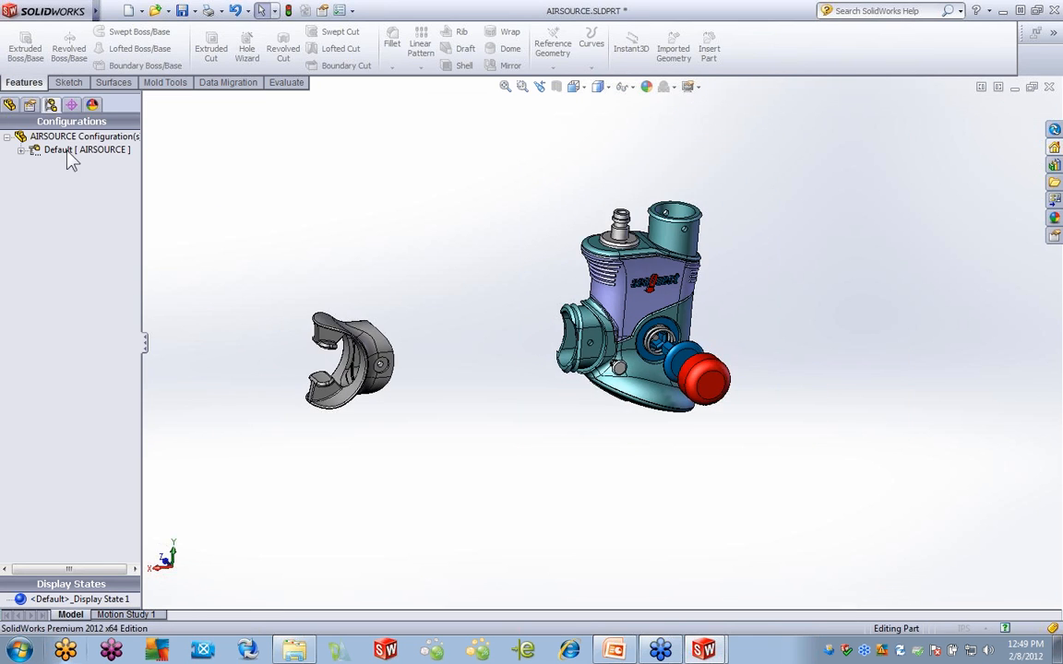
click(20, 151)
click(77, 163)
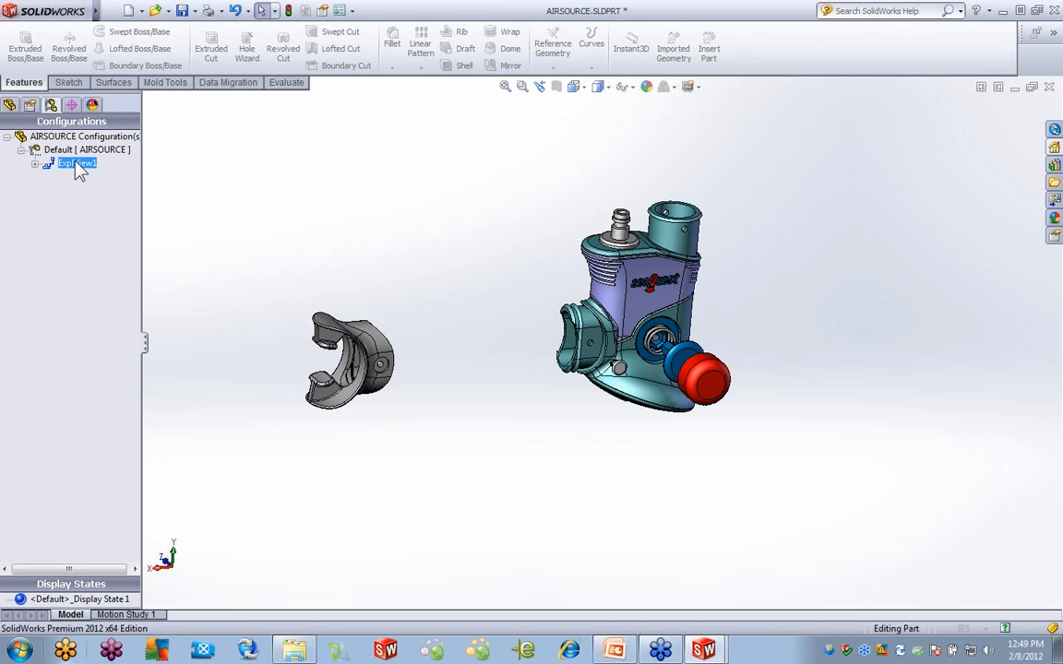
right_click(78, 171)
click(135, 170)
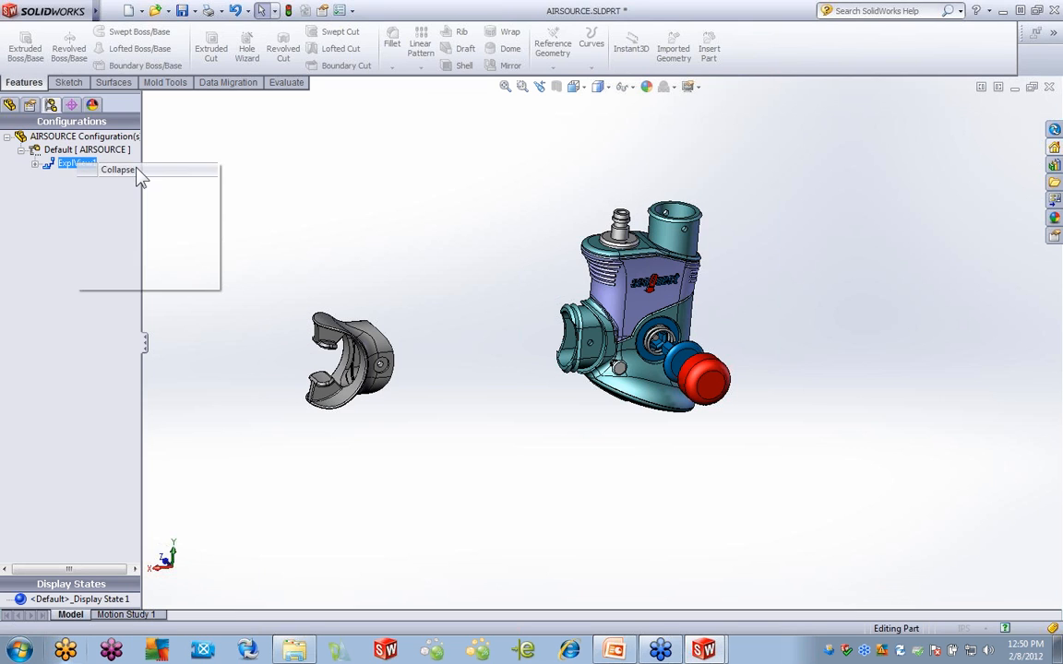
right_click(76, 160)
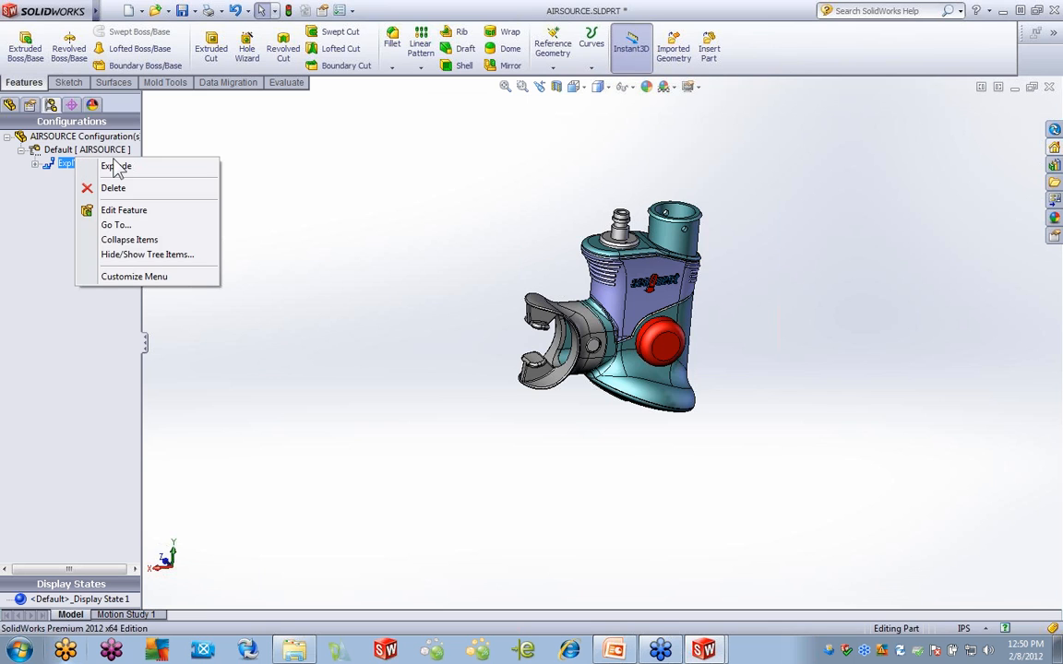
click(113, 164)
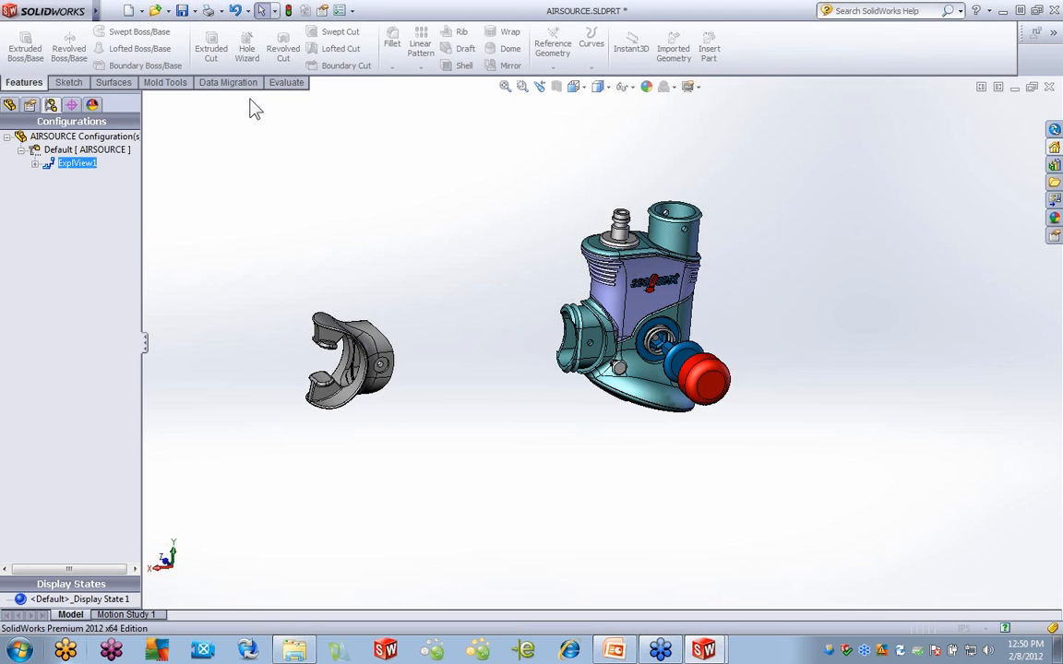
Start an explode line sketch and begin a route line at the cylindrical face inside the manual inflator opening
mouse_move(98, 11)
click(194, 12)
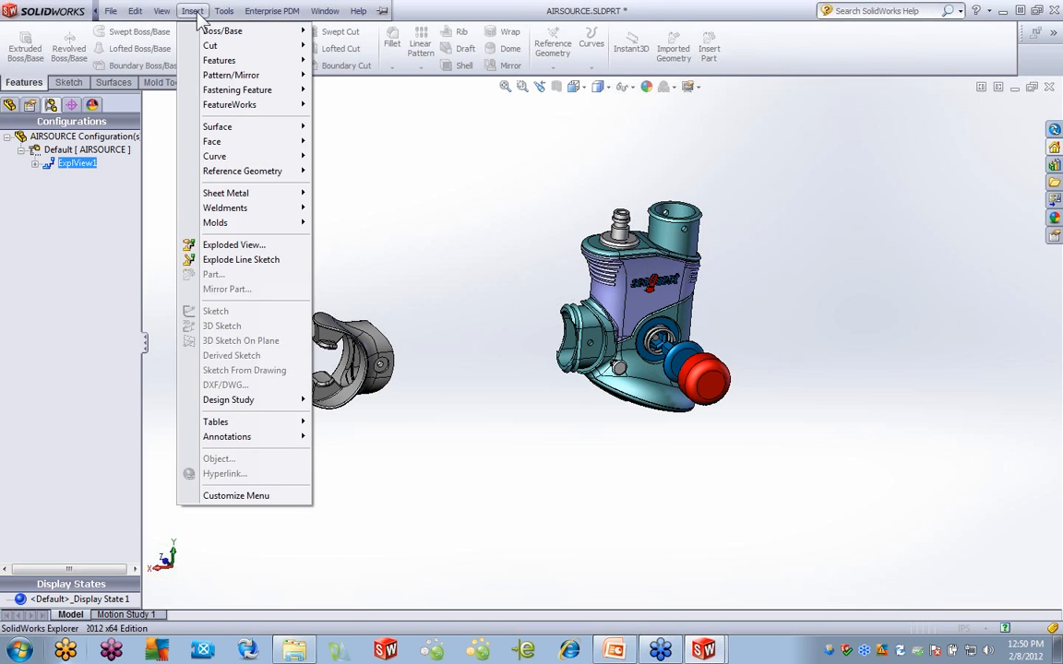
click(231, 262)
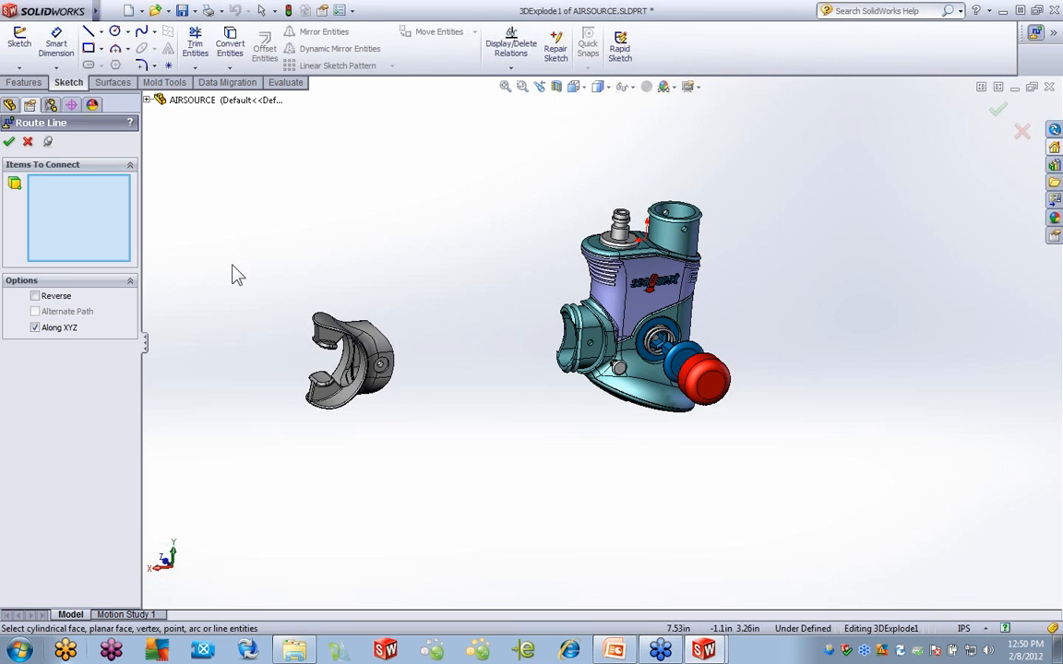
middle_drag(568, 462, 648, 489)
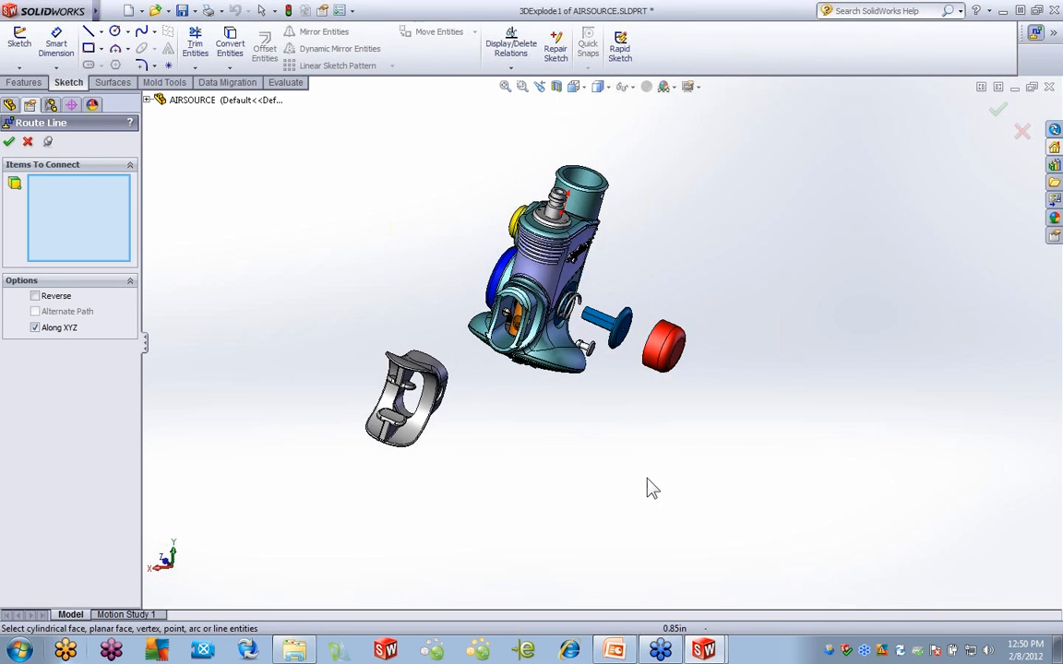
scroll(558, 382, down, 5)
middle_drag(559, 382, 531, 346)
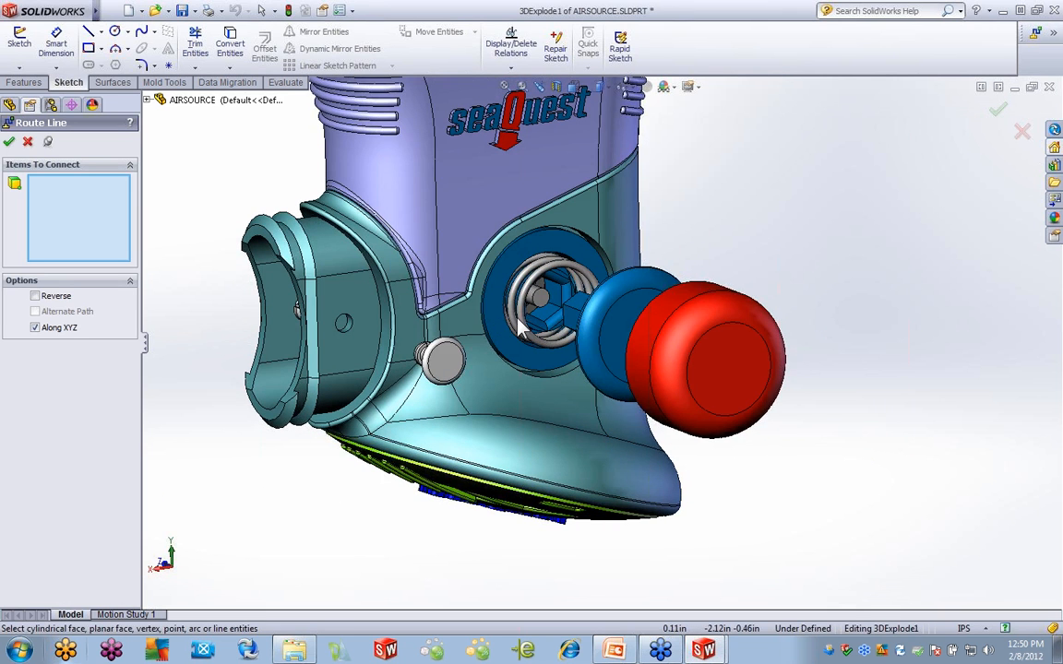
scroll(521, 340, down, 5)
click(521, 336)
Add the circular edge of the blue push rod's disc to the items connected by the route line
scroll(545, 344, up, 5)
middle_drag(569, 402, 694, 491)
scroll(637, 323, down, 10)
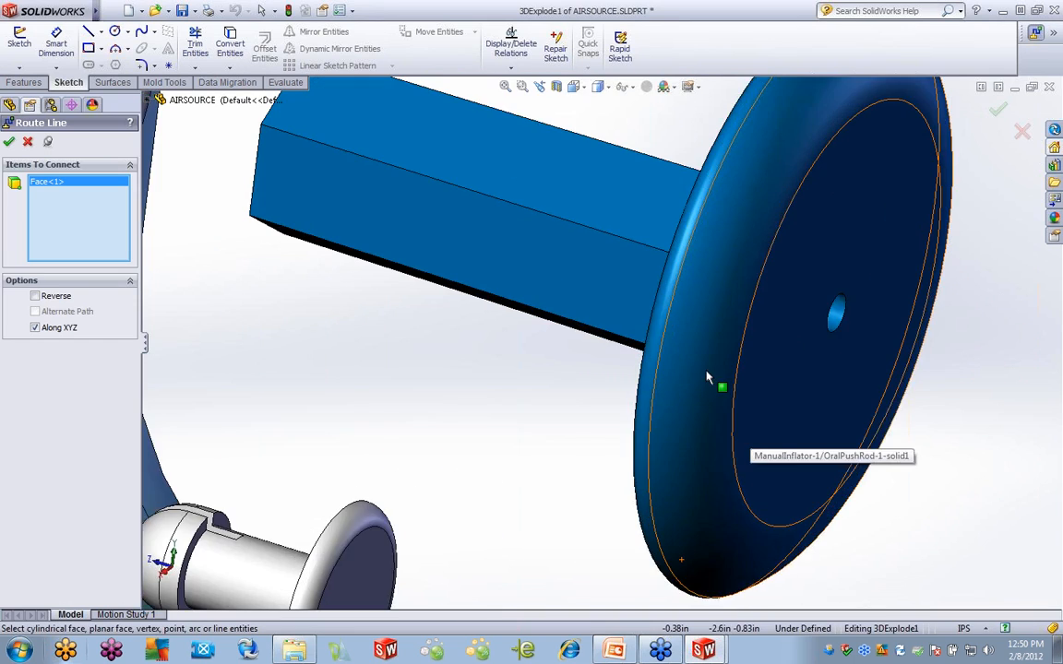
scroll(639, 337, up, 8)
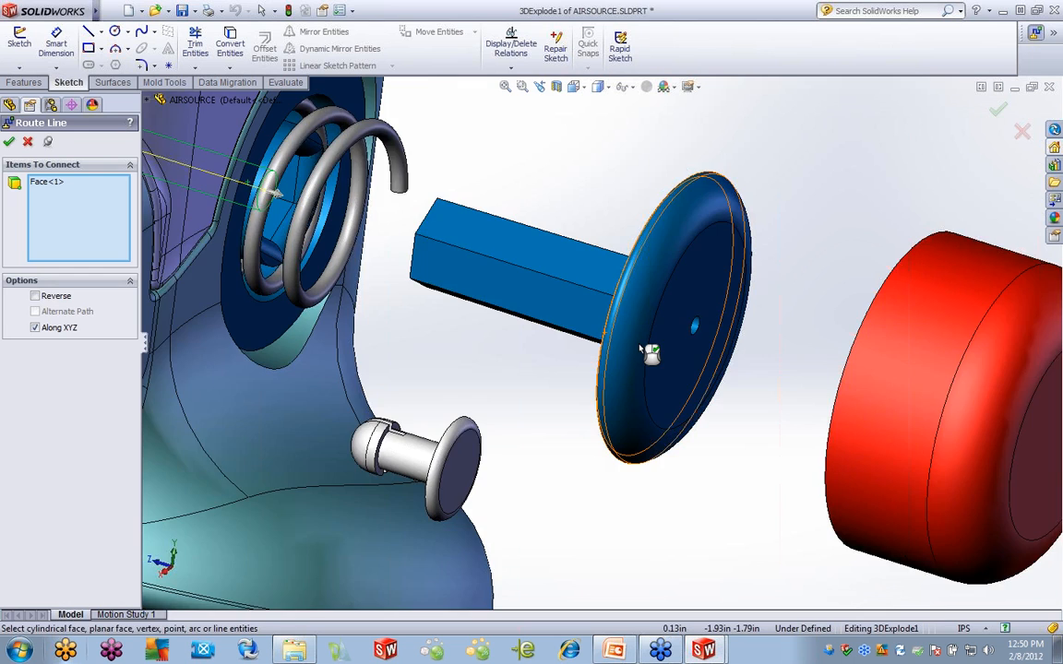
scroll(530, 344, up, 2)
scroll(552, 333, down, 4)
middle_drag(577, 336, 649, 363)
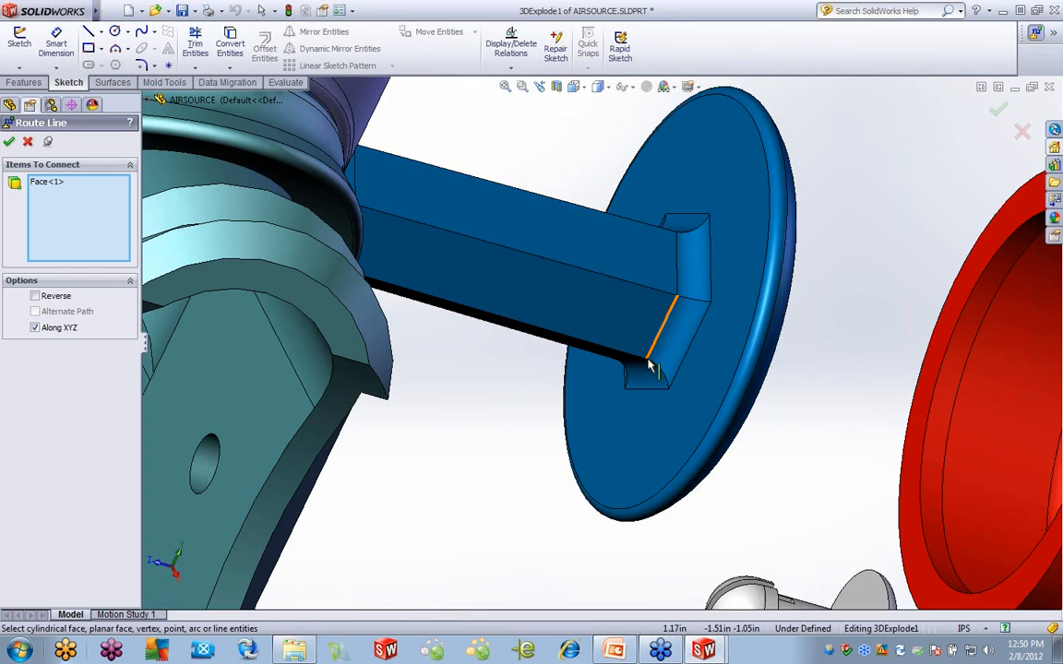
click(757, 320)
Connect the route line to the red button cover's outer cylindrical face, keeping it along XYZ, and create the line
middle_drag(764, 320, 778, 373)
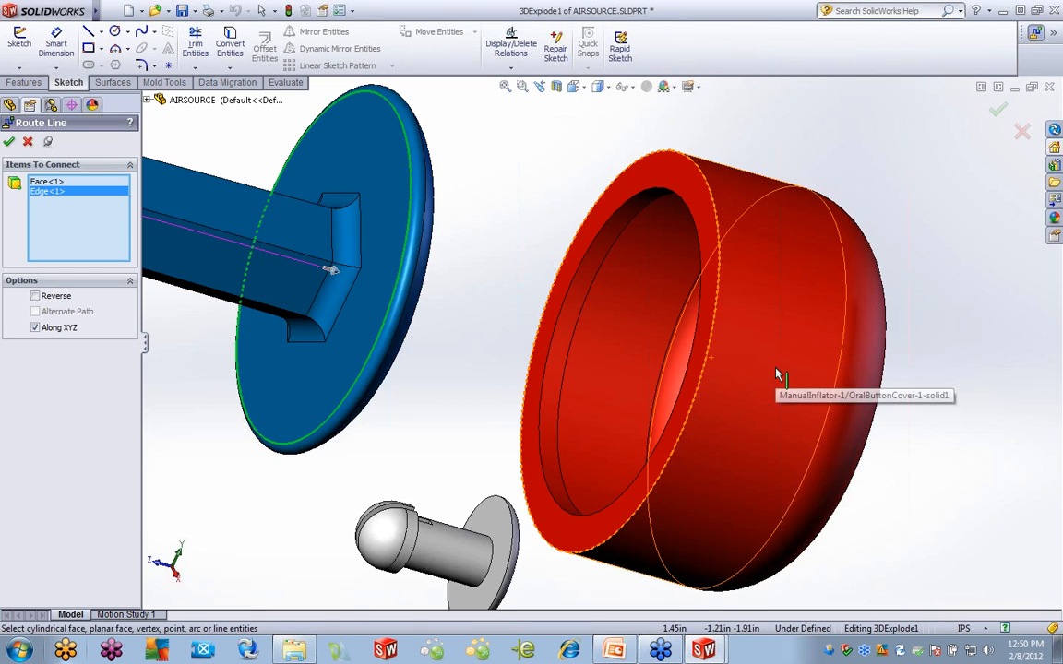
click(778, 373)
scroll(778, 403, up, 3)
scroll(771, 411, up, 4)
middle_drag(707, 456, 553, 420)
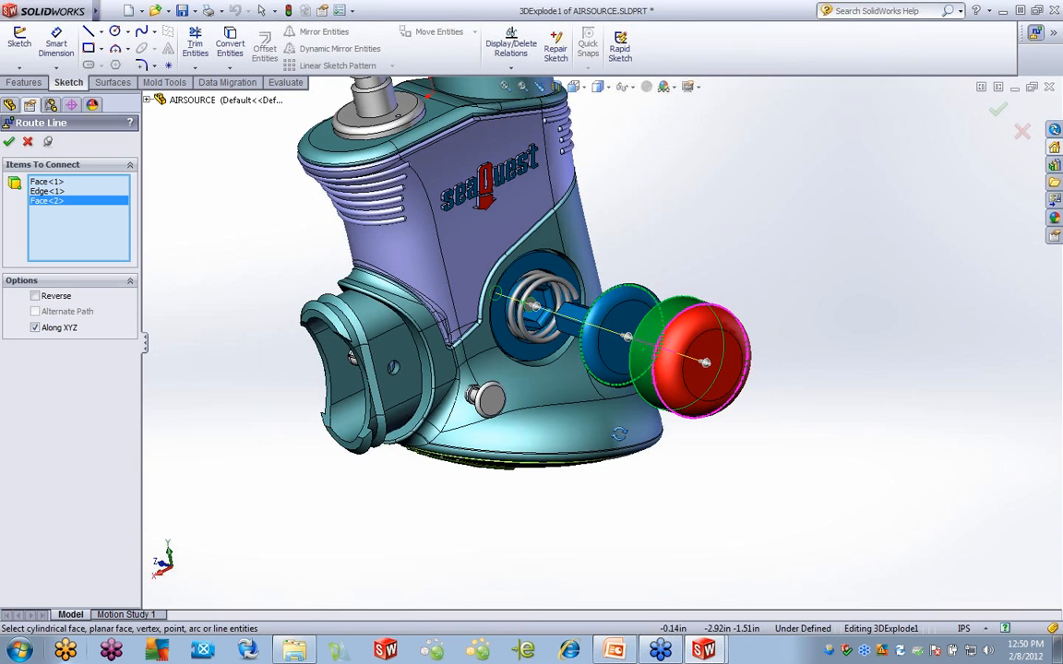
click(9, 144)
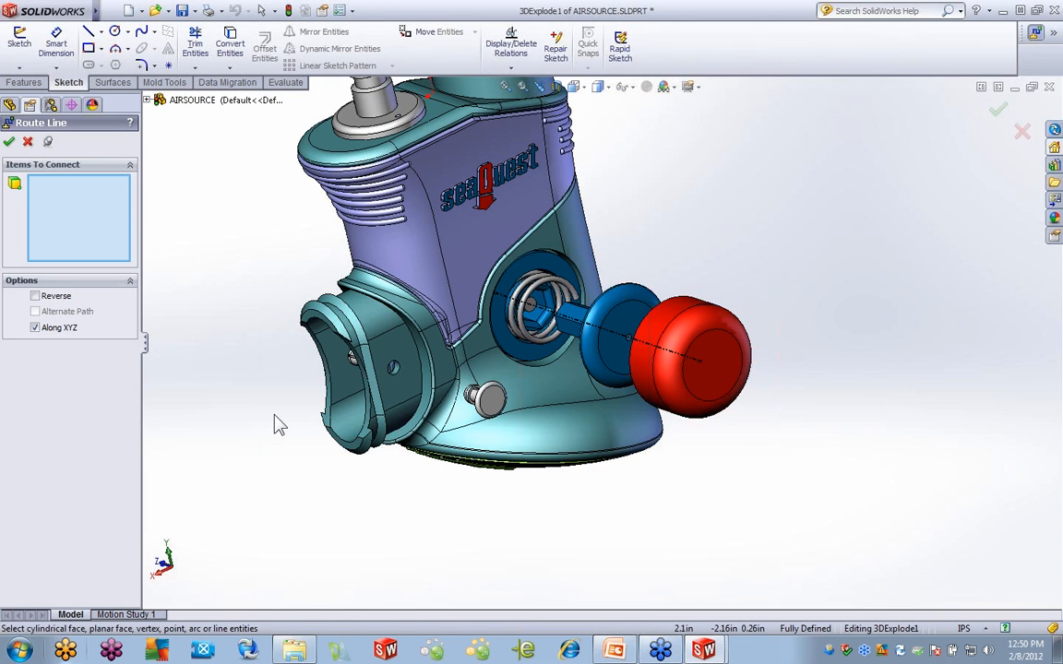